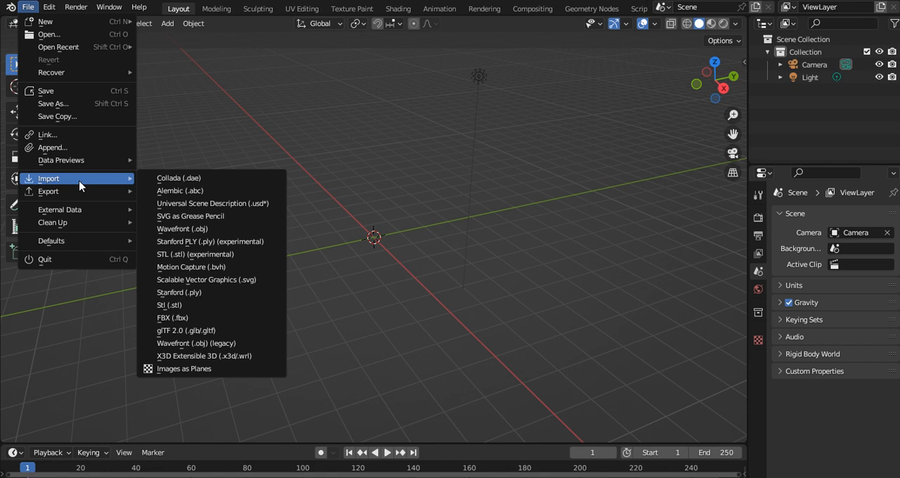
Import the glTF file "Jail Bird Room 4x8.glb" from the Downloads folder into the scene.
click(199, 335)
click(205, 202)
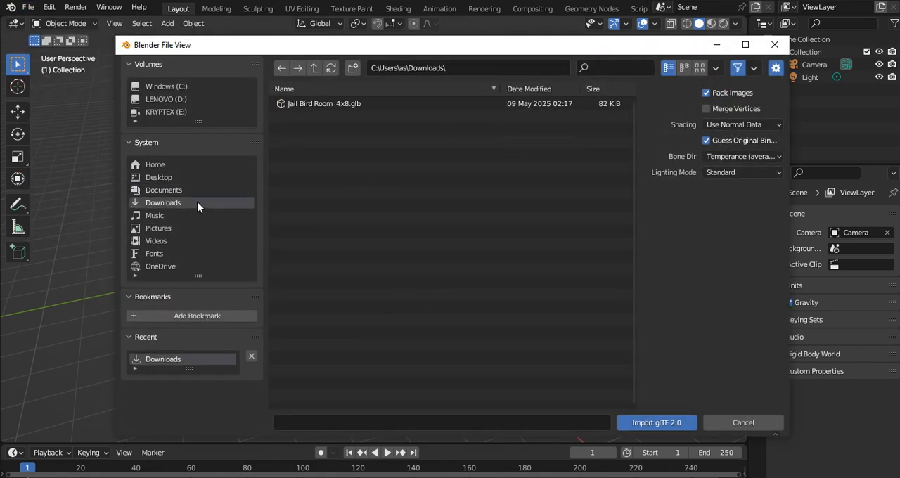
click(325, 106)
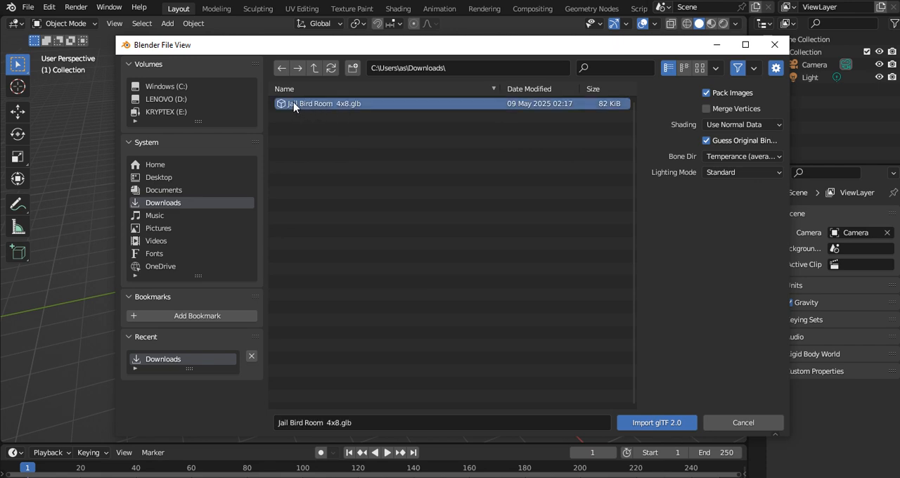
double_click(349, 106)
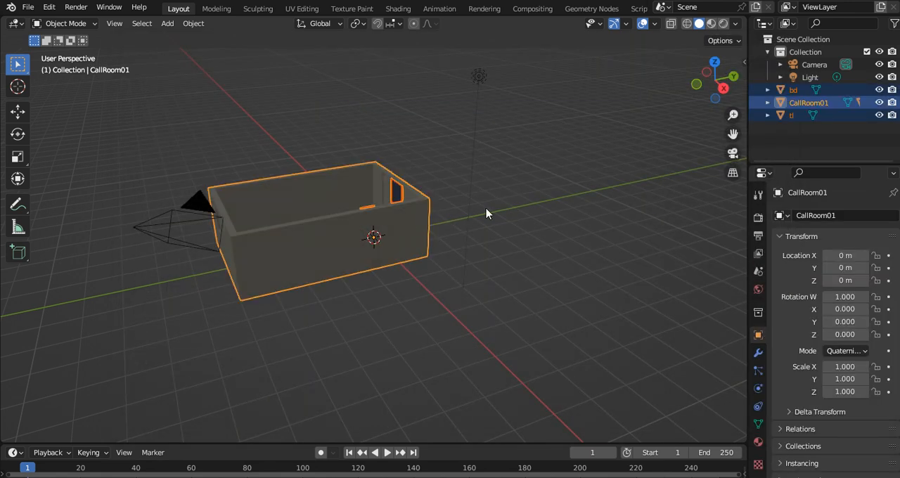
Select the bed block bd inside the imported room and hide the CallRoom01 and tl objects.
scroll(512, 199, up, 5)
drag(725, 90, 595, 129)
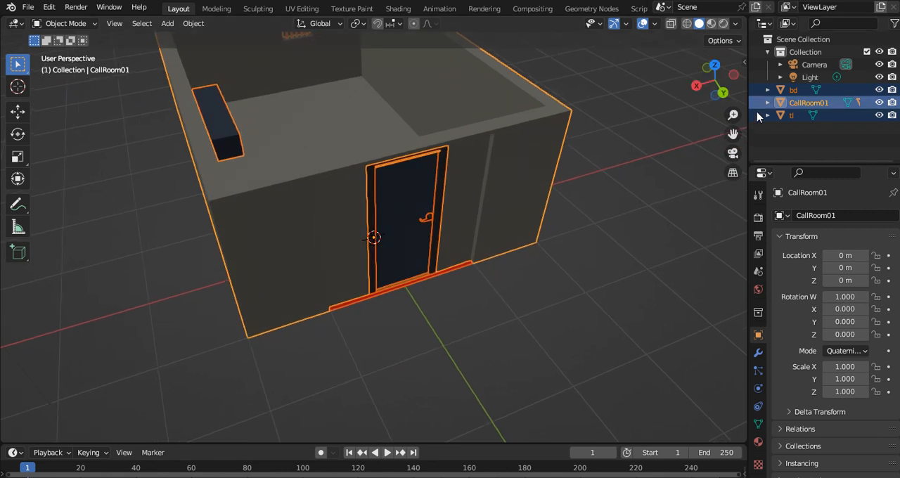
drag(733, 134, 756, 155)
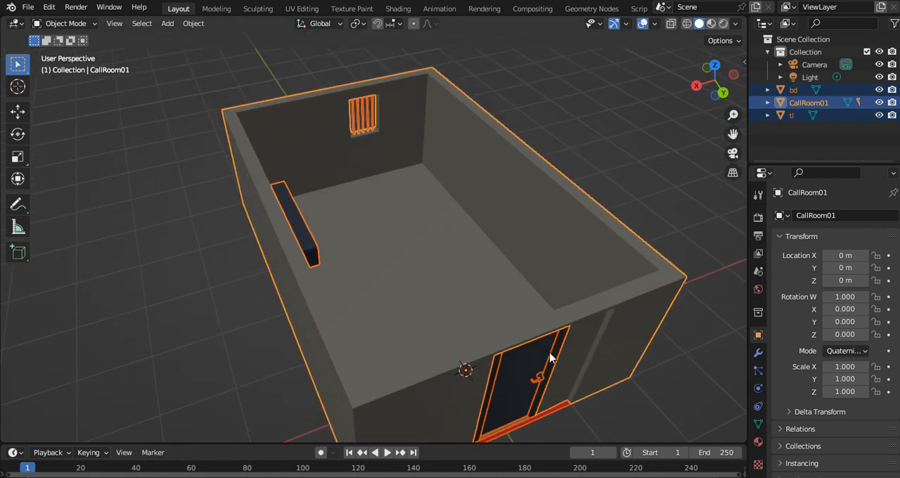
drag(713, 76, 687, 159)
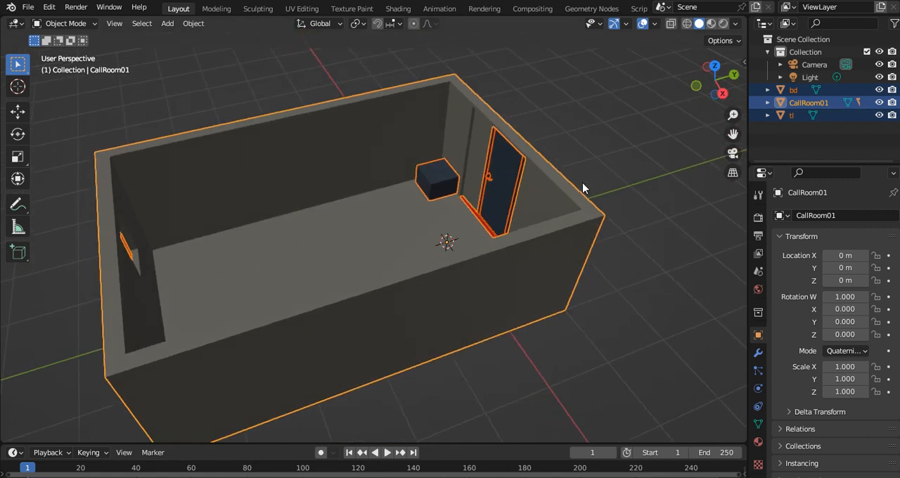
drag(714, 79, 701, 90)
click(478, 217)
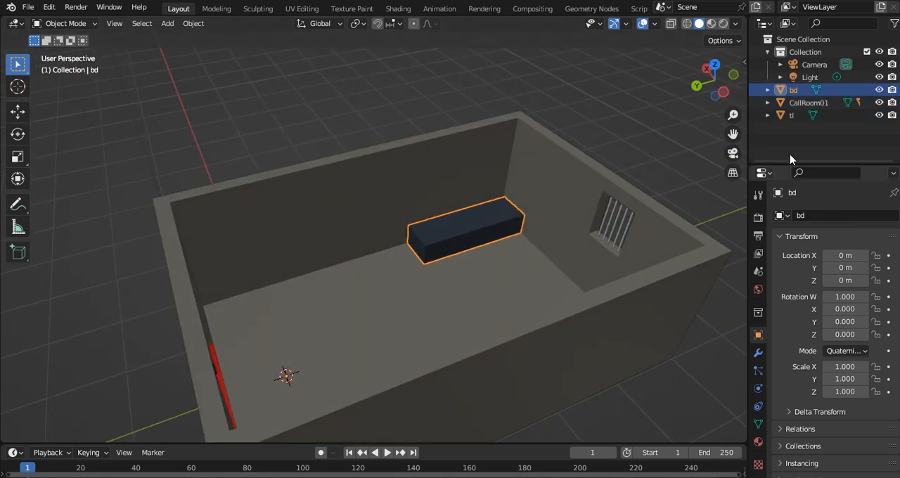
click(879, 103)
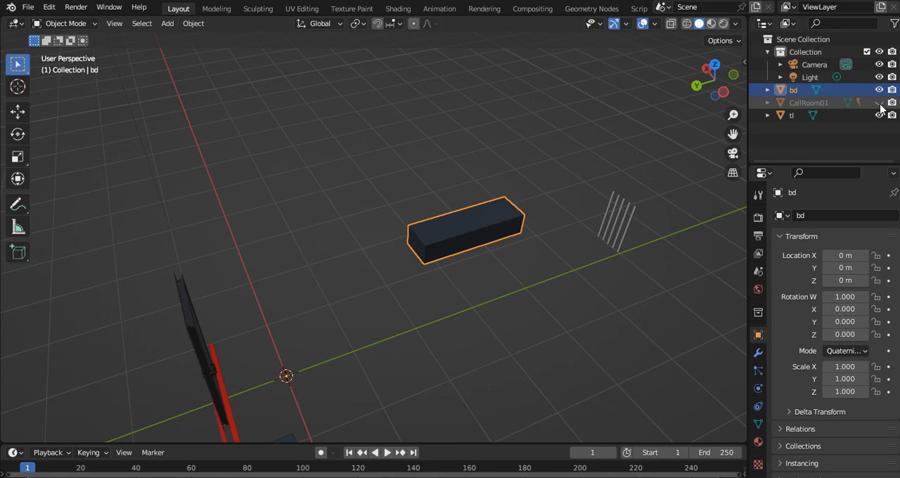
click(879, 77)
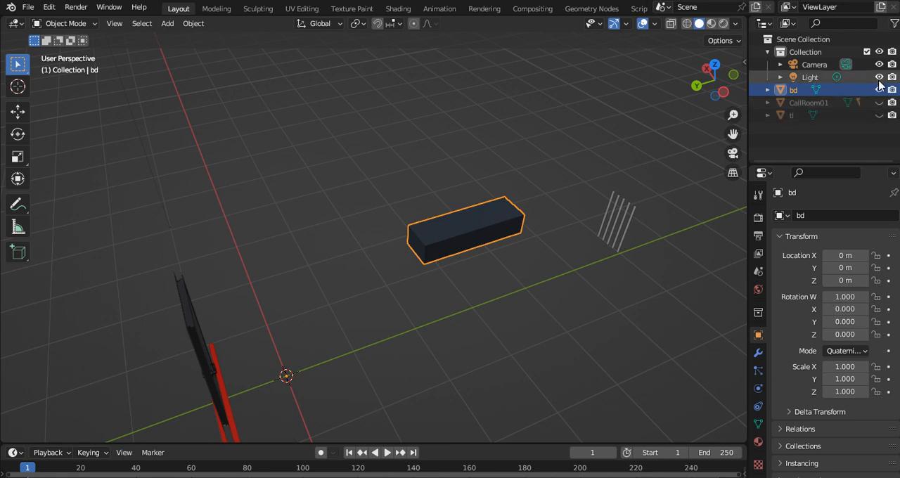
Delete the Light and Camera objects from the scene collection.
click(803, 77)
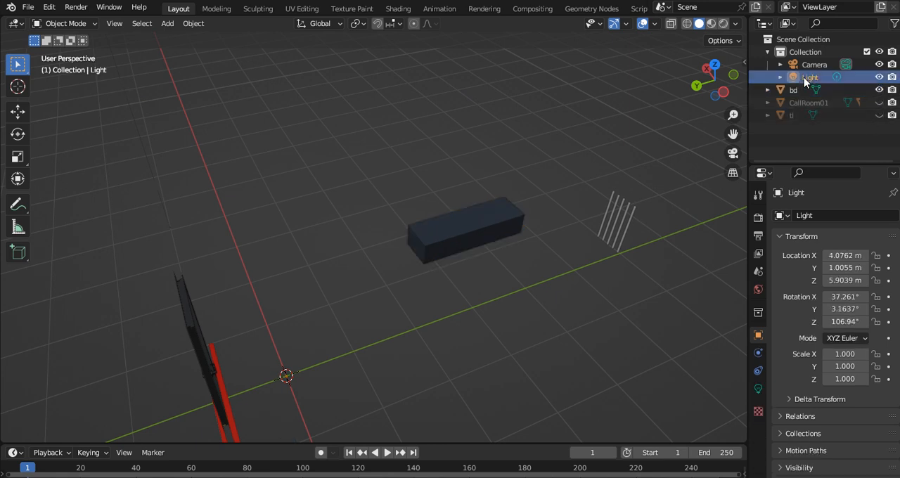
right_click(804, 77)
click(793, 105)
click(795, 65)
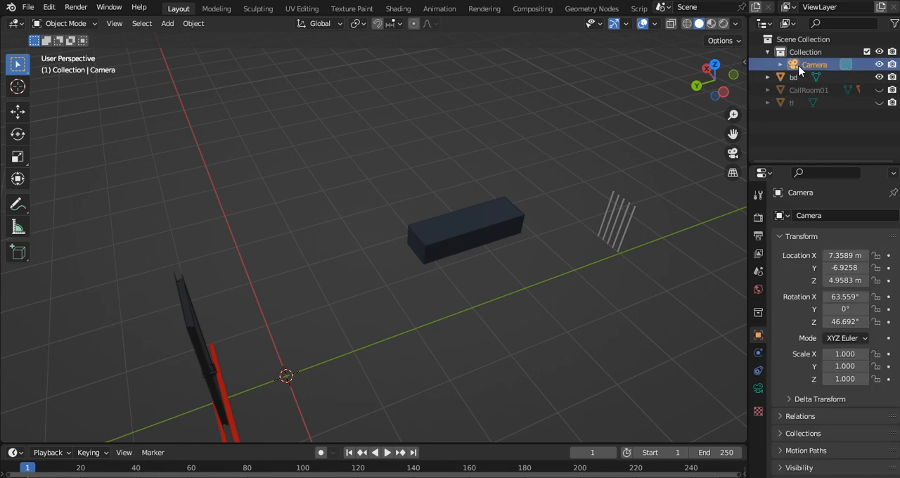
right_click(795, 66)
click(797, 67)
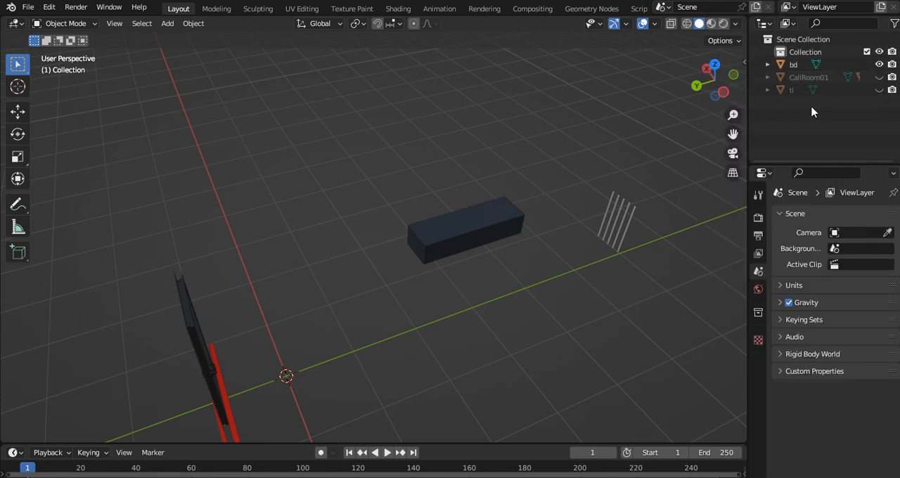
Expand the hierarchy of CallRoom01 to list its child objects and leave tl collapsed.
click(768, 90)
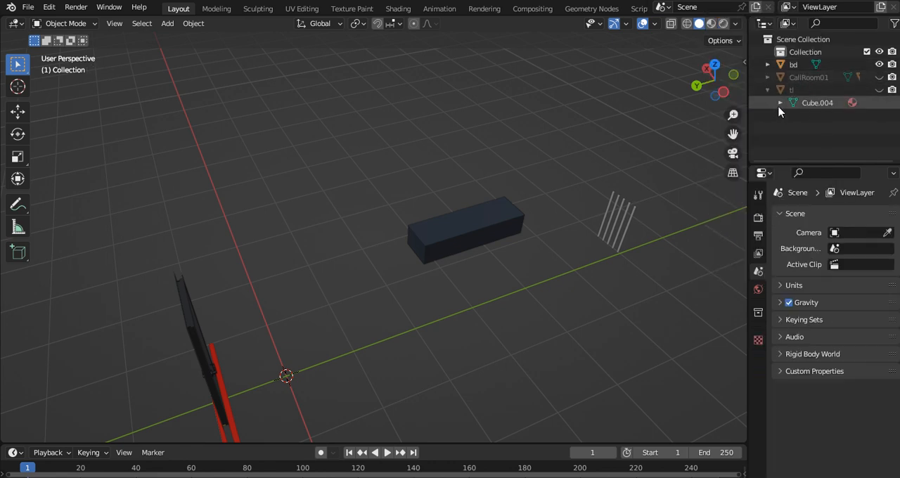
click(768, 90)
click(768, 77)
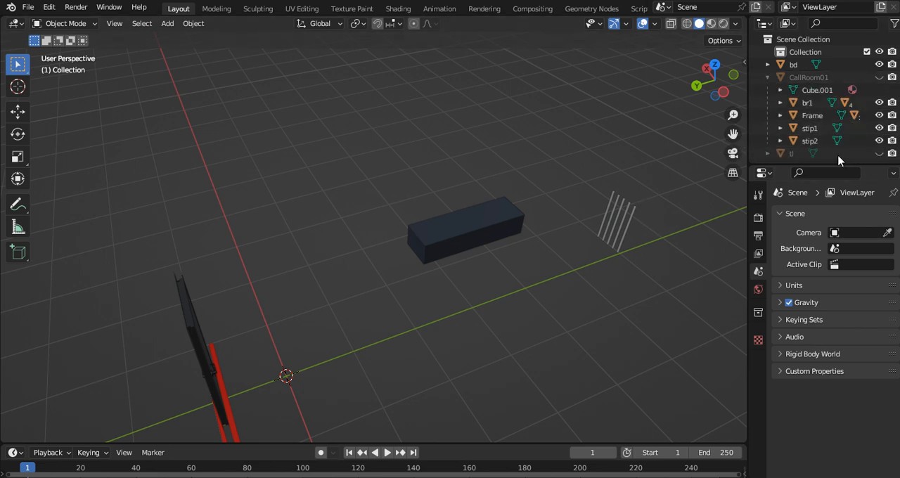
mouse_move(878, 140)
mouse_down()
mouse_move(879, 104)
mouse_move(877, 142)
mouse_up()
click(879, 140)
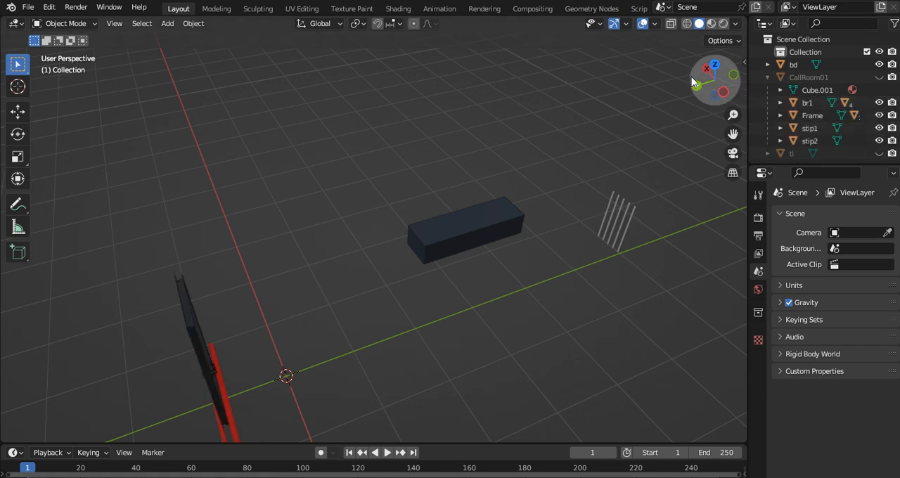
Examine the window bars by selecting br1, checking its nested child objects and toggling its visibility.
mouse_move(696, 77)
mouse_down()
mouse_move(724, 67)
mouse_move(706, 81)
mouse_up()
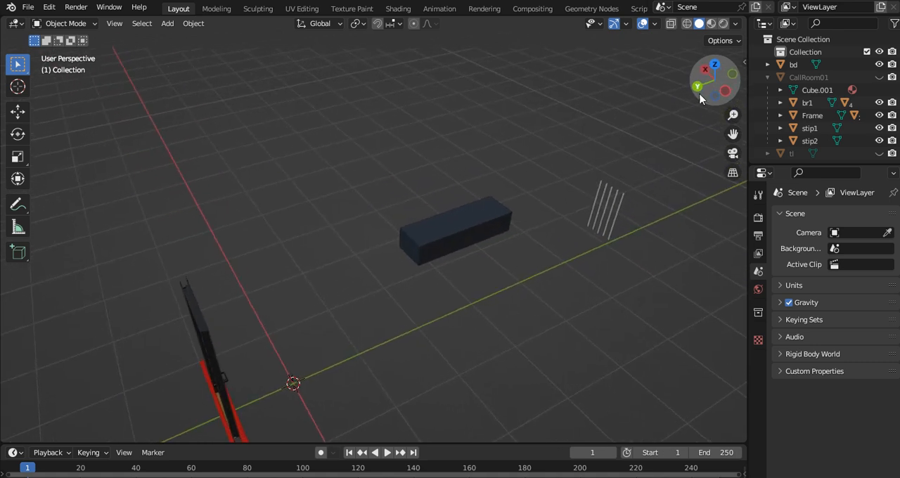
scroll(563, 183, up, 5)
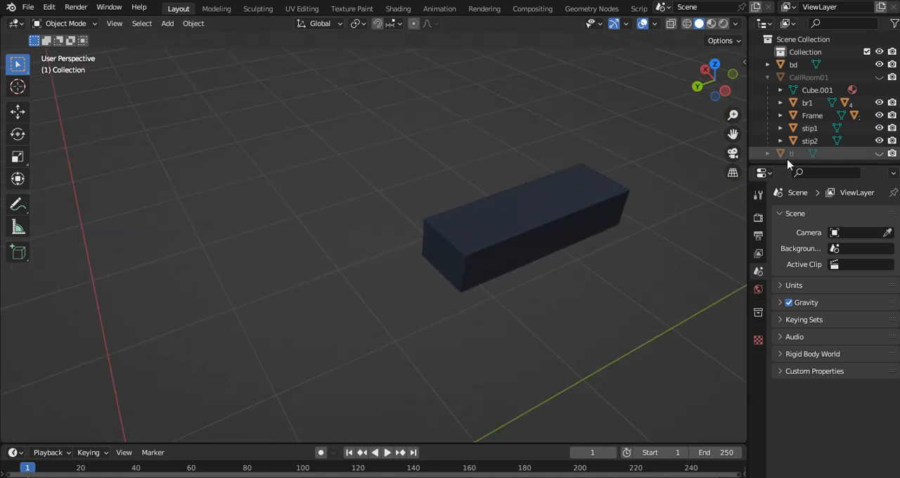
drag(732, 134, 571, 168)
click(656, 184)
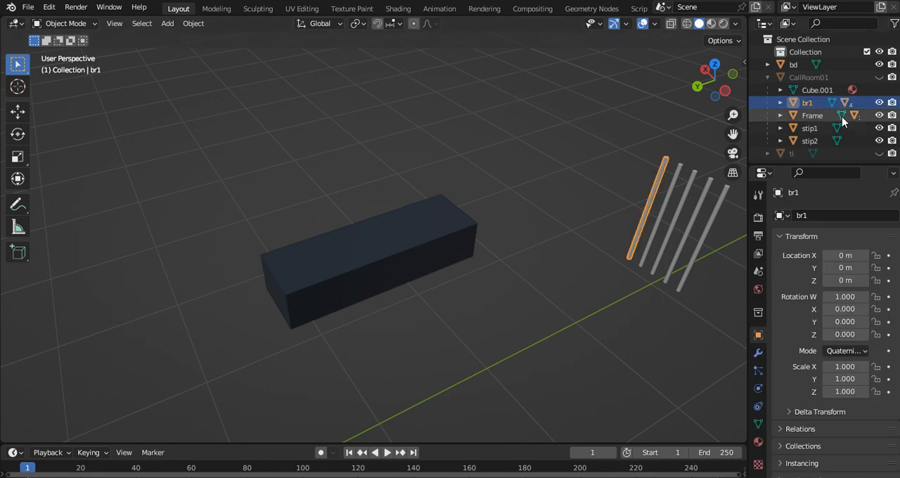
click(780, 102)
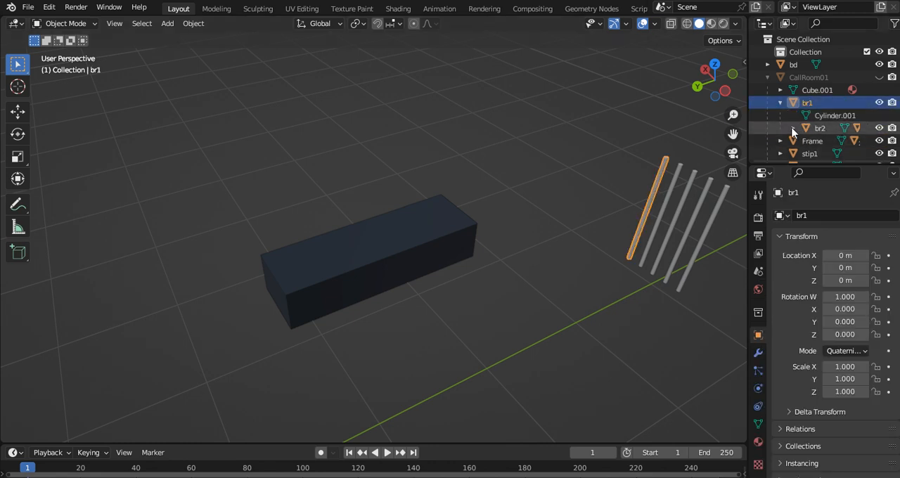
click(793, 128)
click(780, 104)
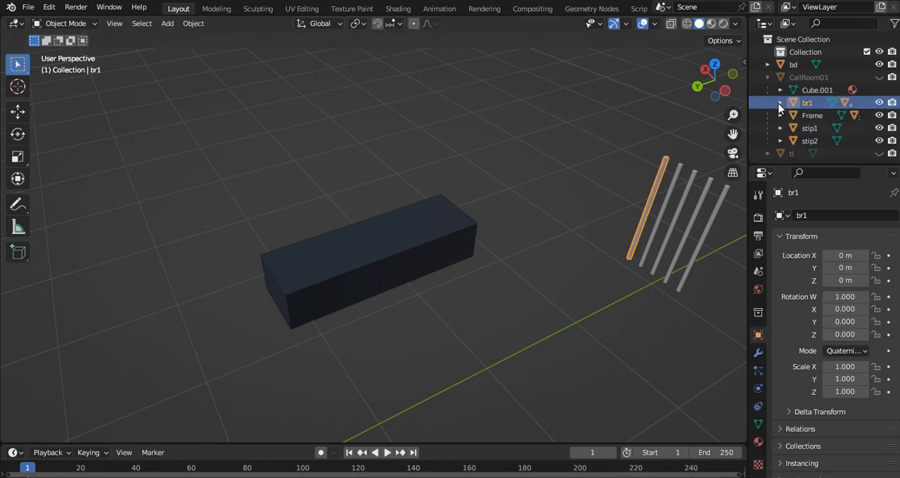
click(879, 103)
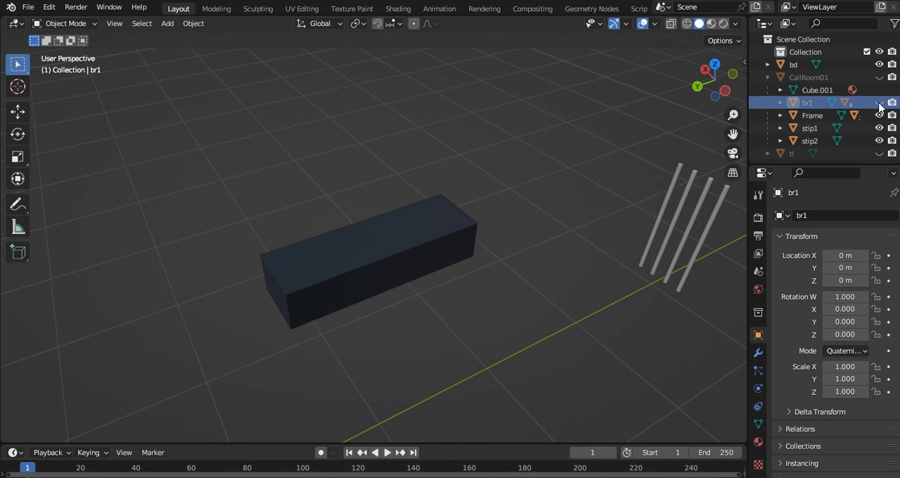
click(879, 103)
click(780, 102)
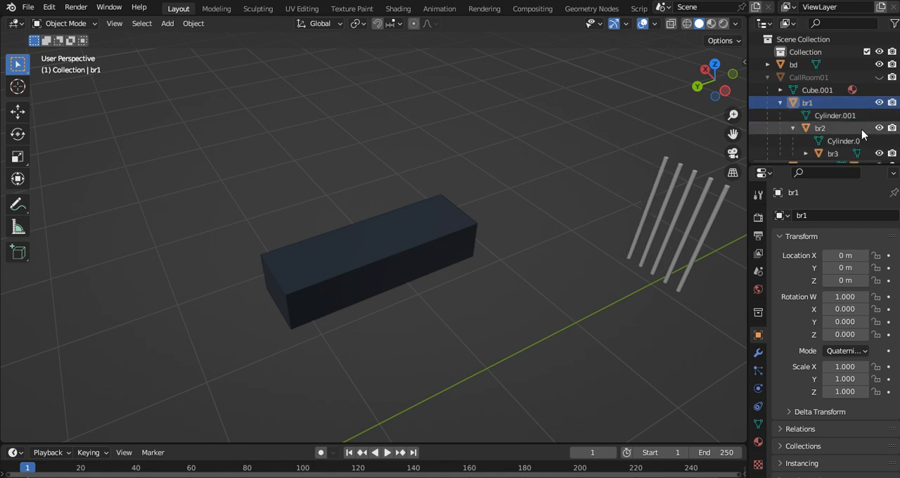
click(780, 103)
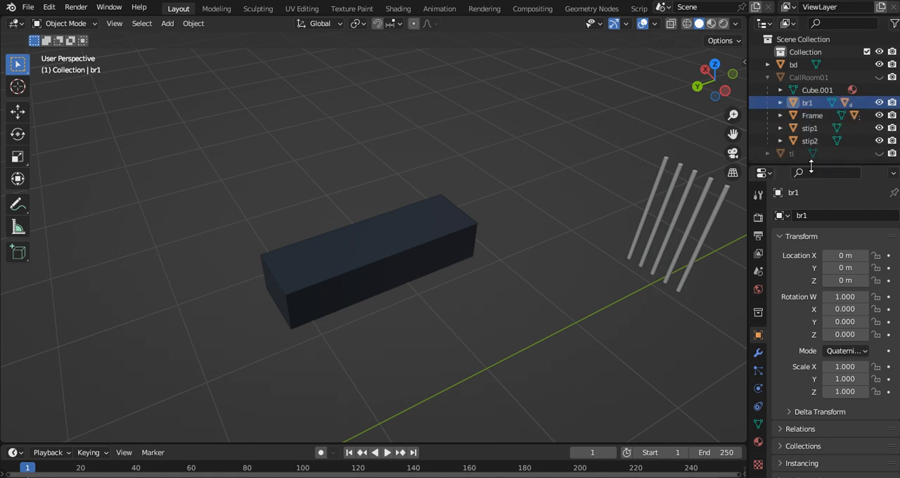
Enlarge the Outliner area to make room for more rows and clear the object selection.
drag(811, 166, 811, 240)
click(818, 196)
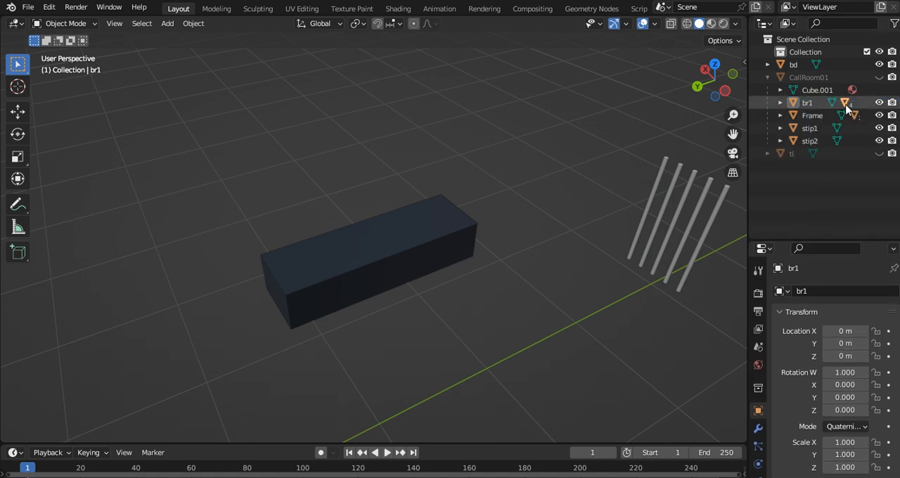
Select the bed block bd and switch it to Edit Mode.
drag(715, 79, 707, 94)
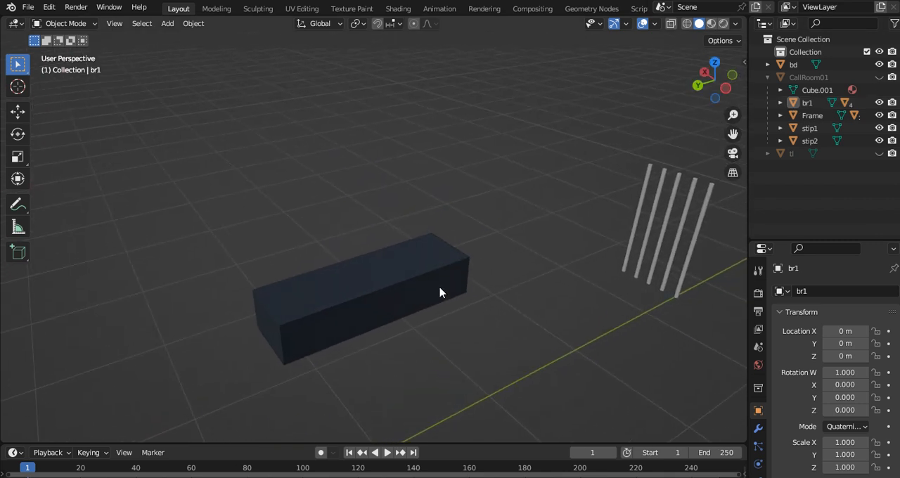
click(440, 294)
drag(732, 135, 792, 100)
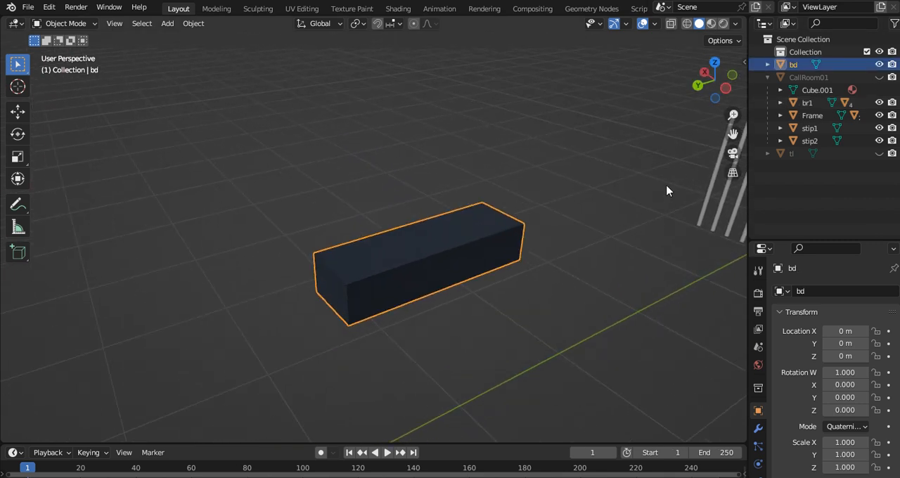
scroll(666, 191, up, 3)
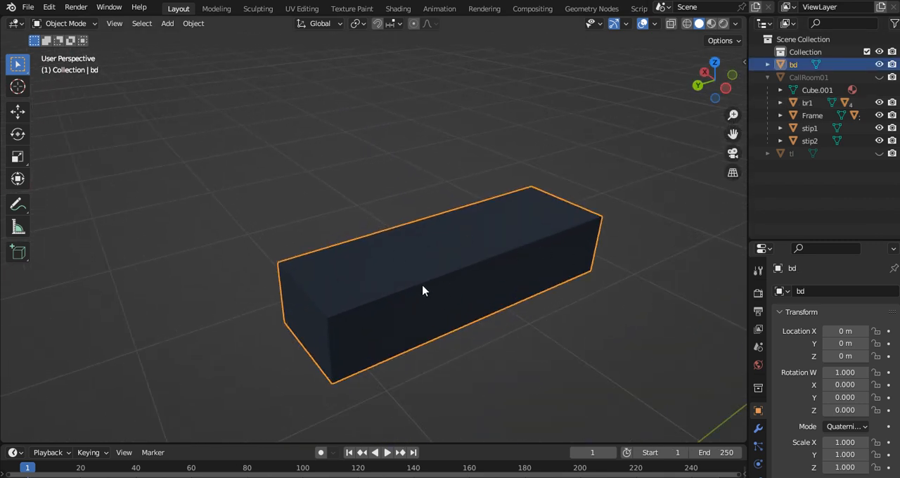
click(67, 23)
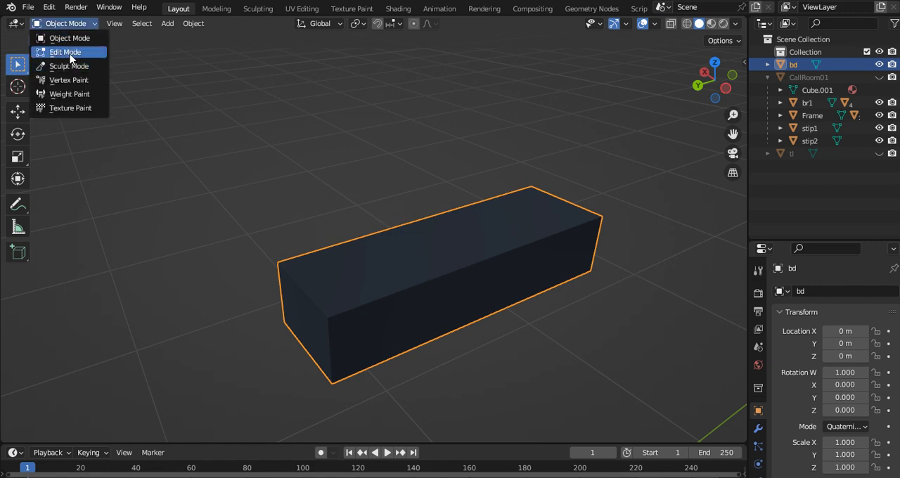
click(70, 52)
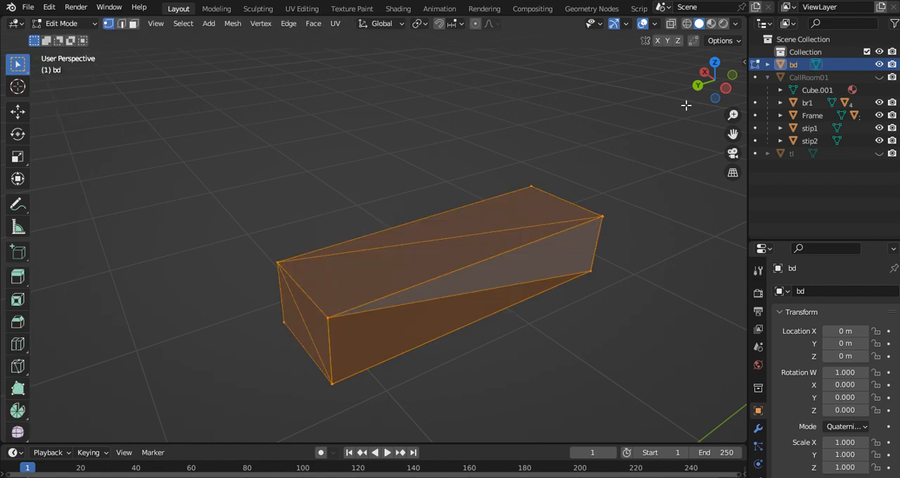
View the bed block's mesh in right orthographic view and examine the long side face up close.
drag(709, 102, 676, 80)
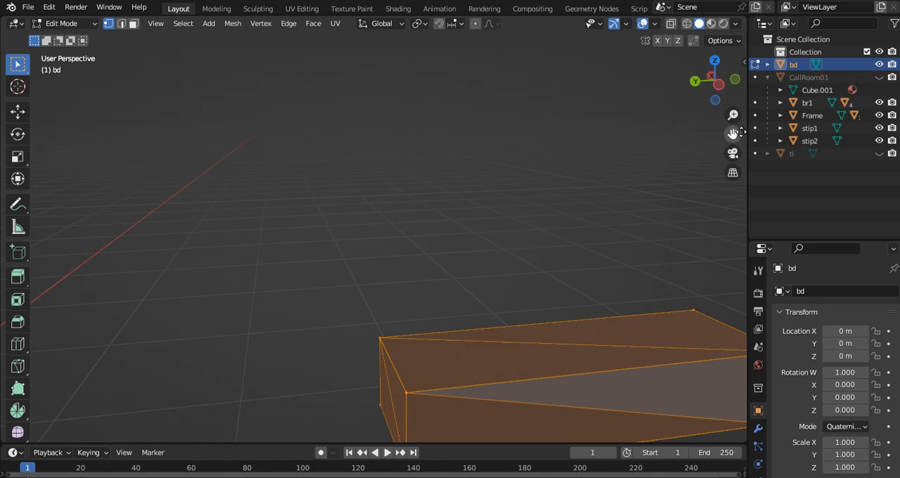
drag(737, 133, 715, 124)
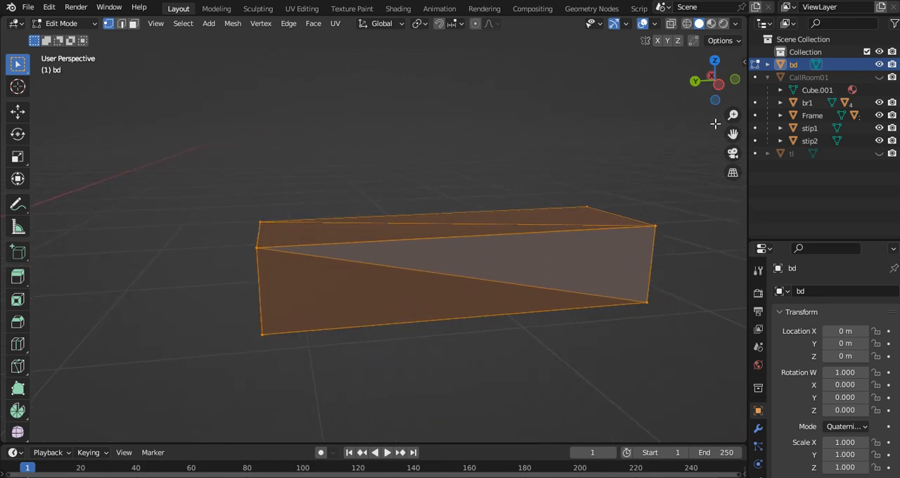
click(735, 82)
click(735, 83)
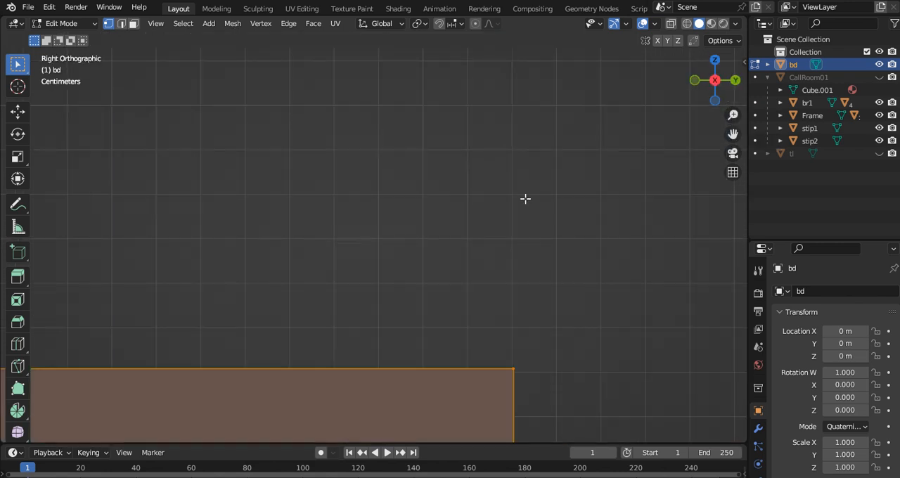
scroll(492, 207, down, 4)
drag(732, 134, 890, 76)
scroll(595, 203, up, 4)
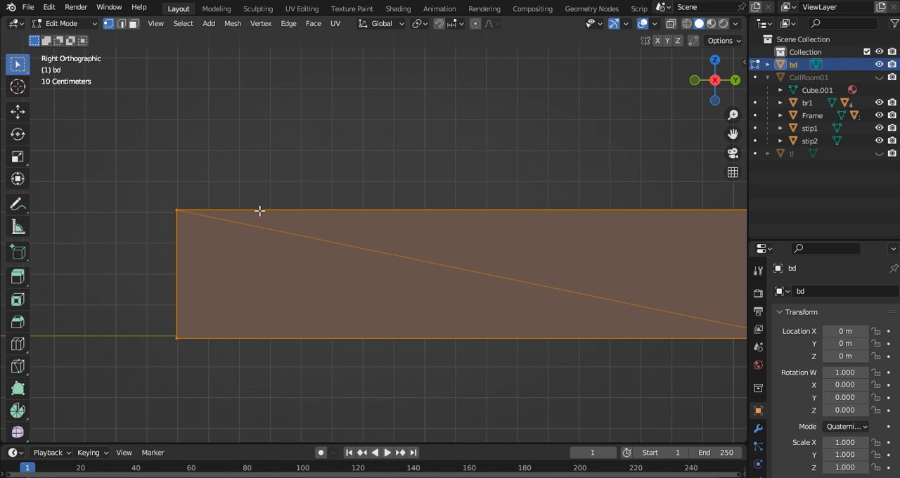
scroll(324, 228, up, 4)
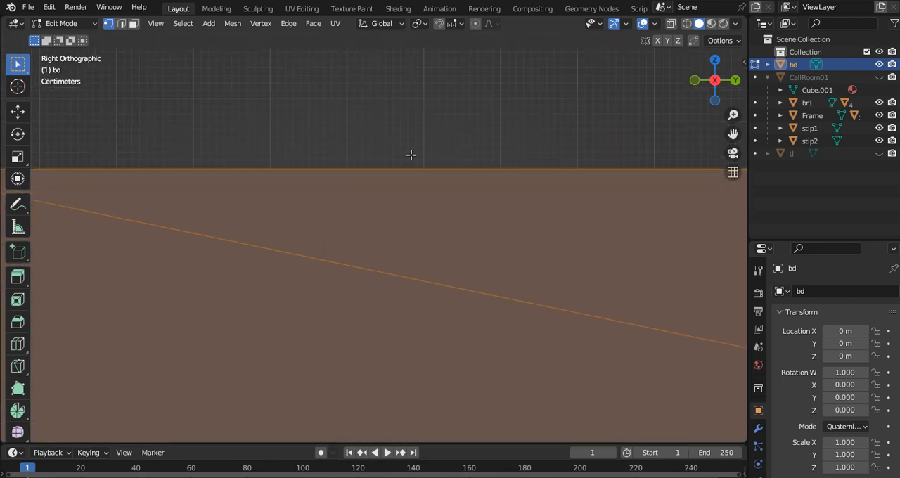
scroll(422, 227, down, 3)
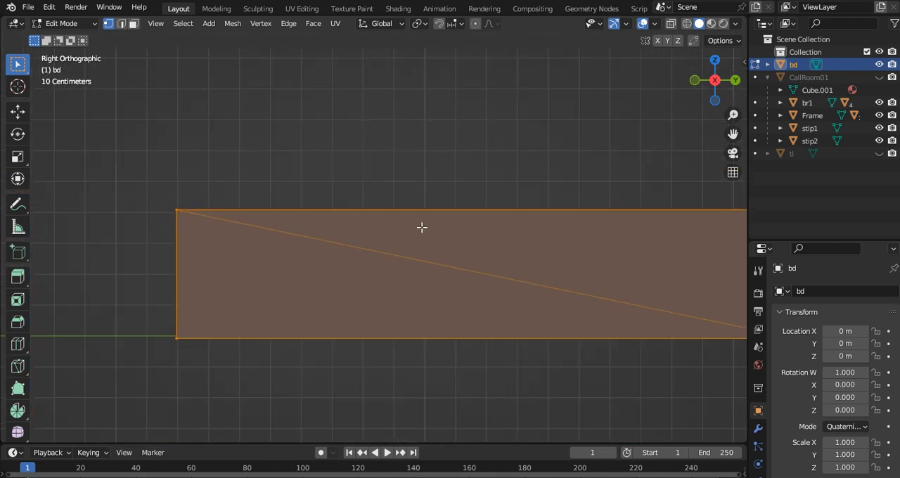
Return the bed block bd to Object Mode, copy it and paste the duplicate into the scene.
scroll(422, 226, down, 4)
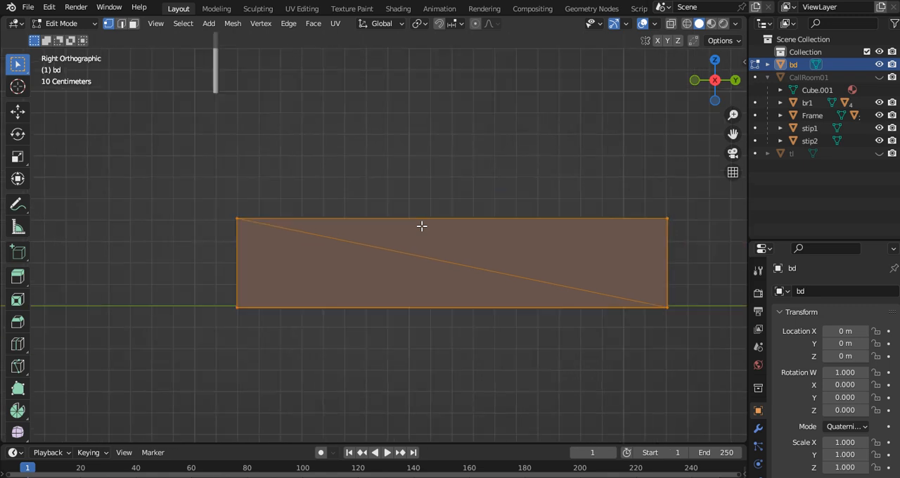
right_click(782, 68)
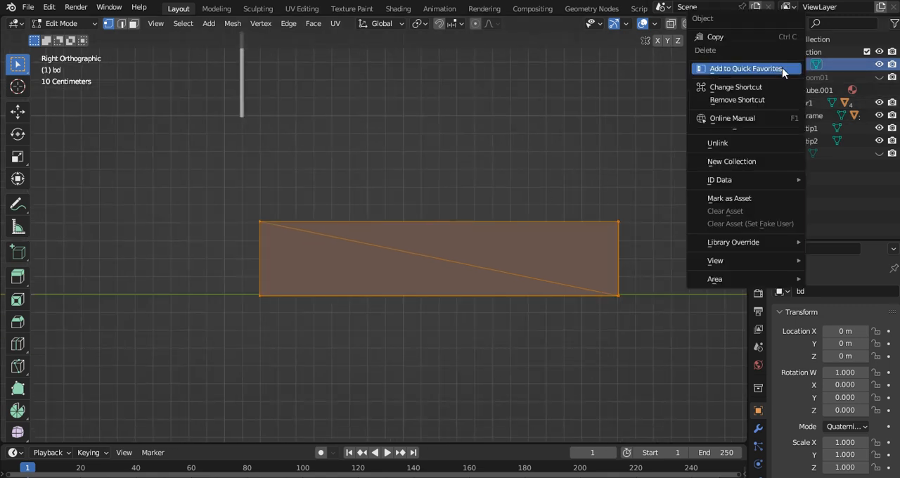
click(88, 24)
click(63, 38)
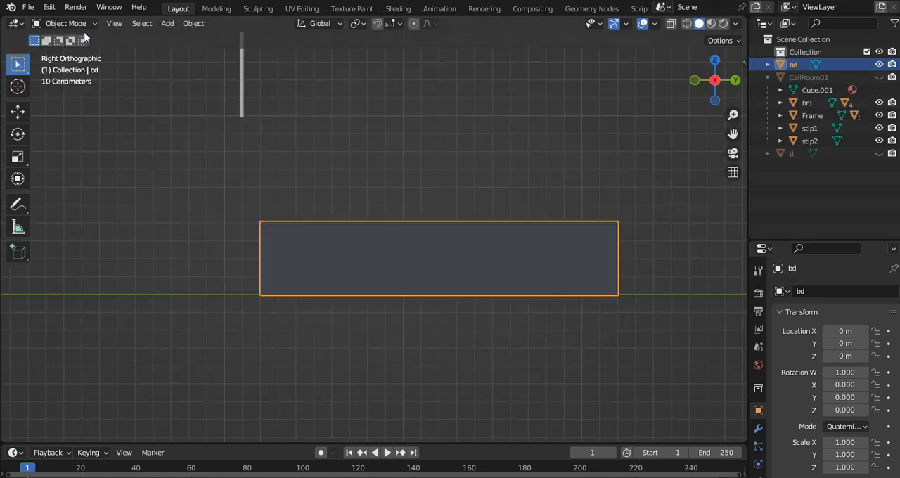
right_click(786, 69)
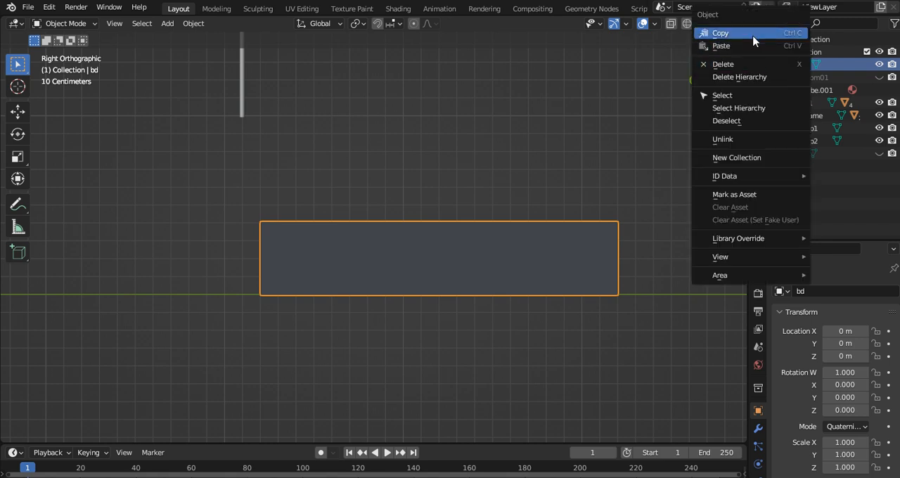
right_click(781, 65)
click(750, 79)
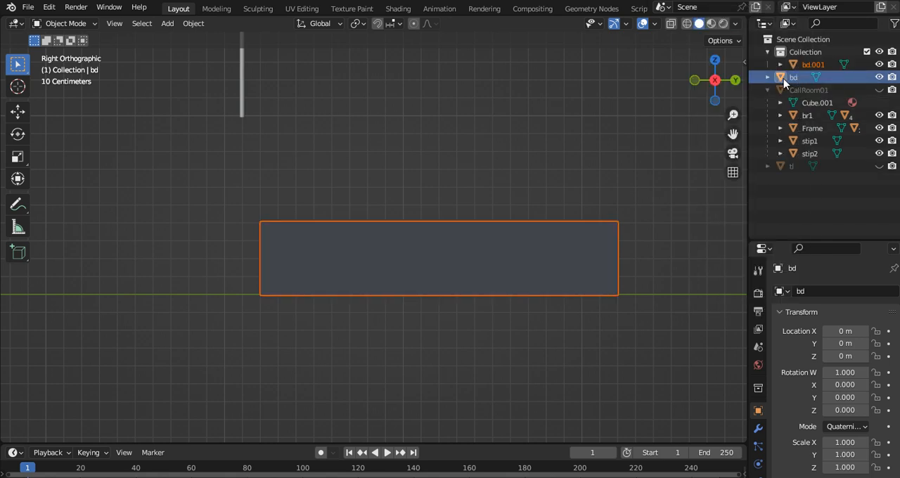
Create a new collection in the Outliner and move both bd and its copy bd.001 into it.
right_click(802, 184)
click(789, 179)
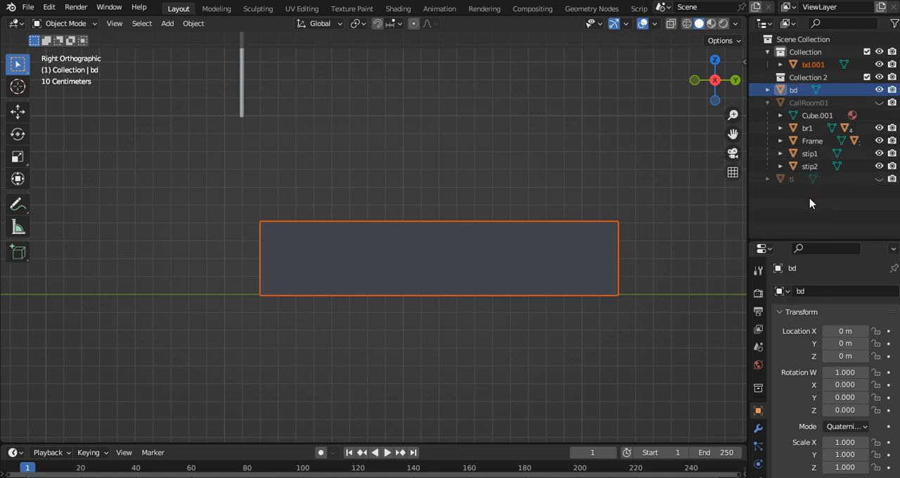
drag(808, 65, 799, 87)
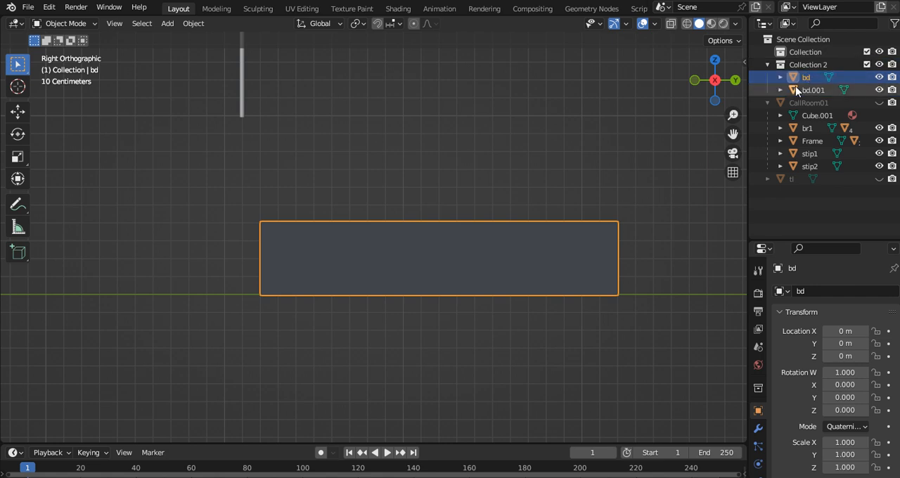
Hide the original bd and set the origin of the copy bd.001 to its geometry.
key(h)
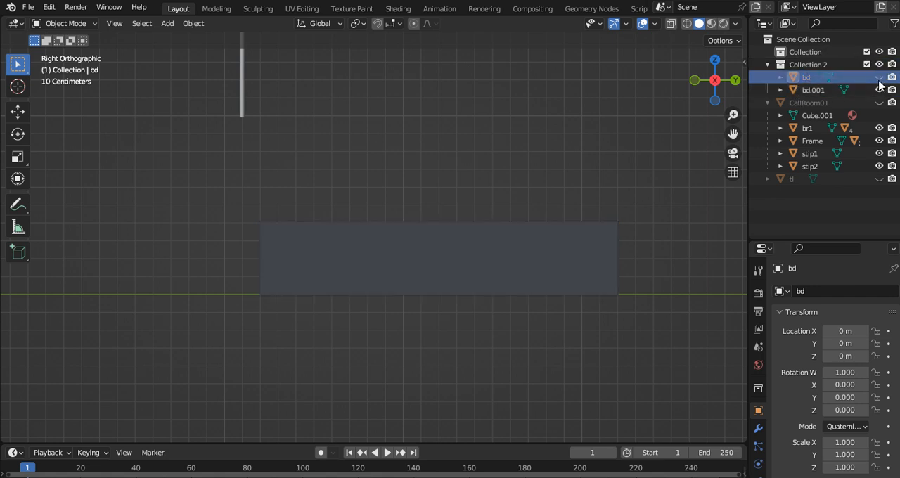
click(793, 90)
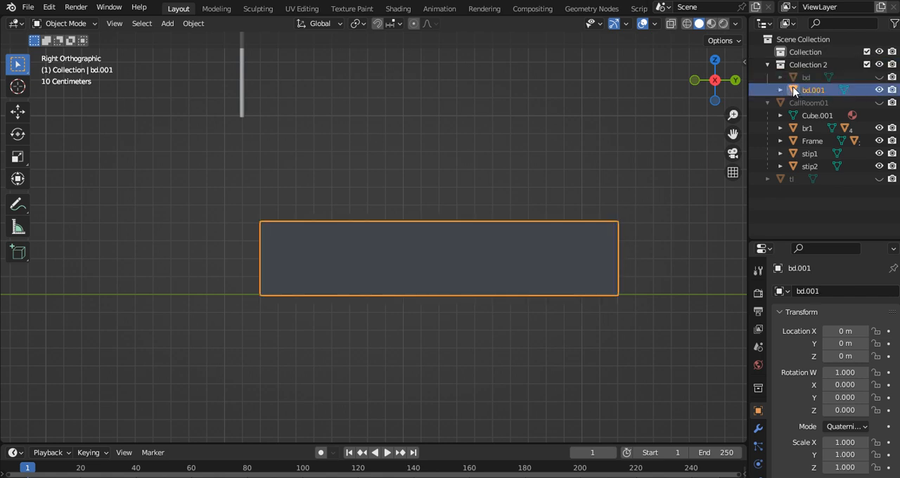
click(17, 111)
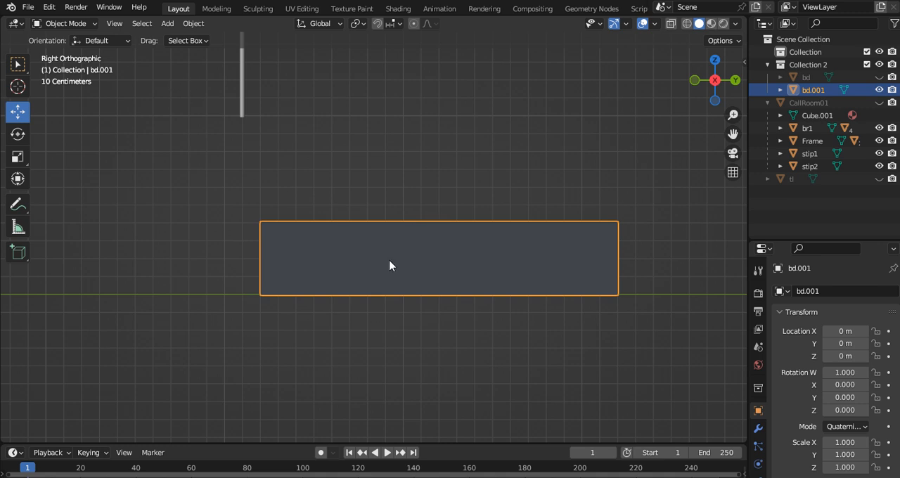
click(196, 28)
mouse_move(251, 54)
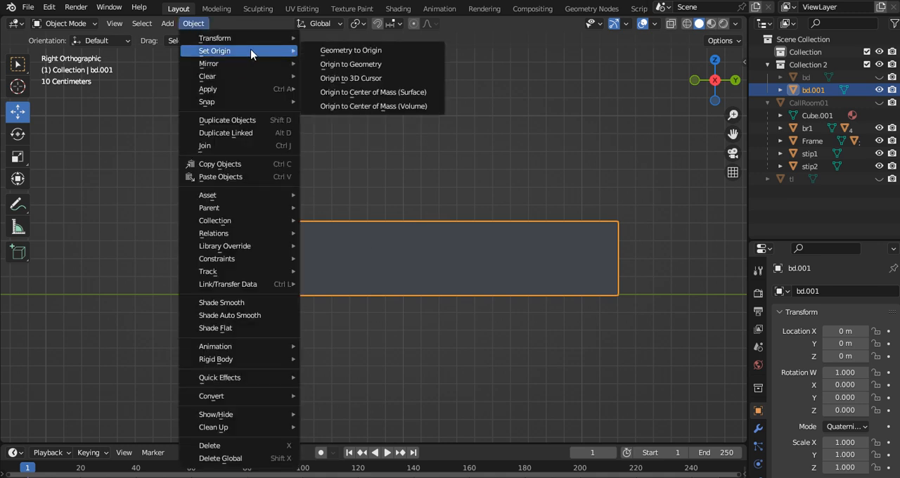
click(332, 67)
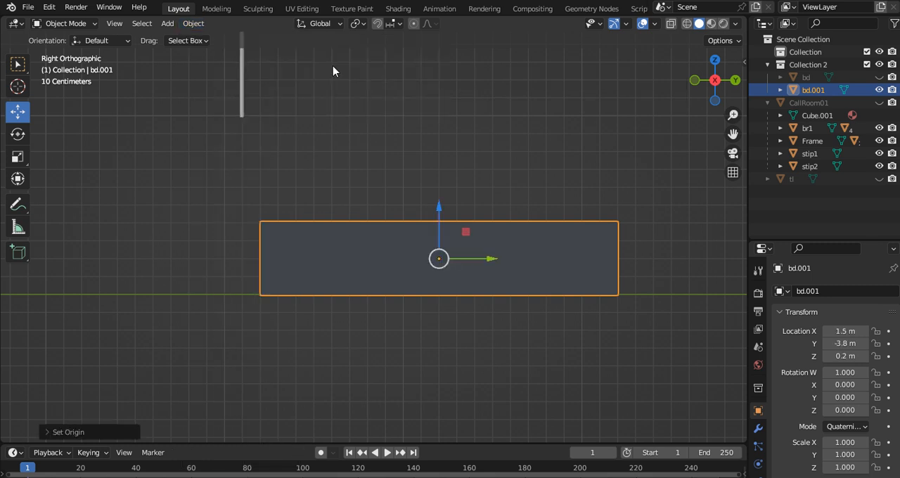
With snapping and X-ray on, flatten bd.001 into a thin slab by scaling it along Z to about 0.142.
click(19, 160)
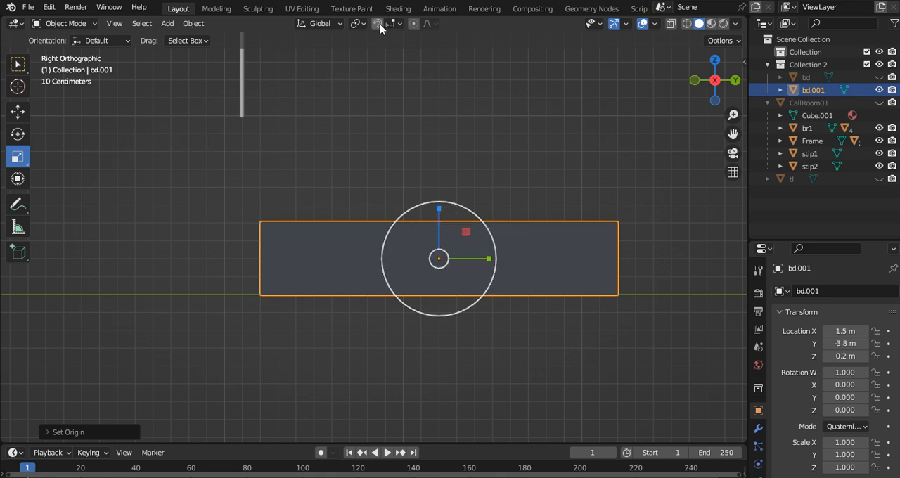
drag(438, 209, 437, 244)
scroll(497, 175, up, 5)
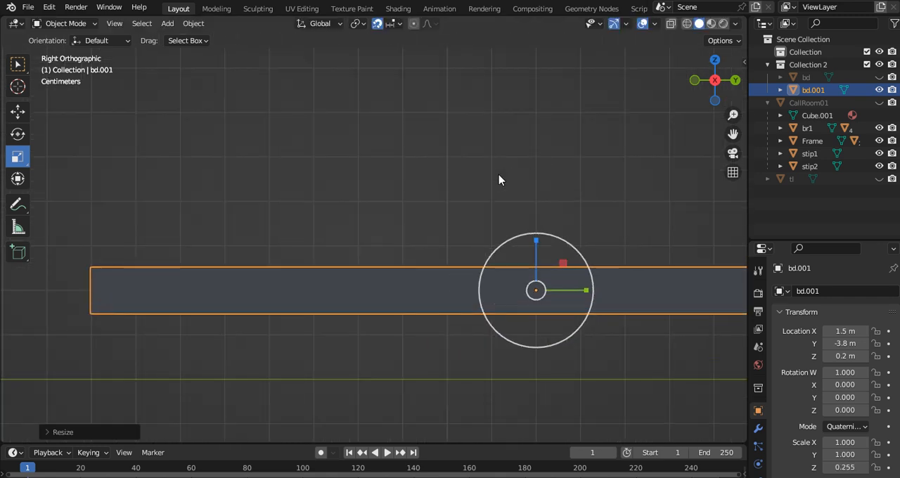
click(671, 24)
scroll(544, 190, up, 3)
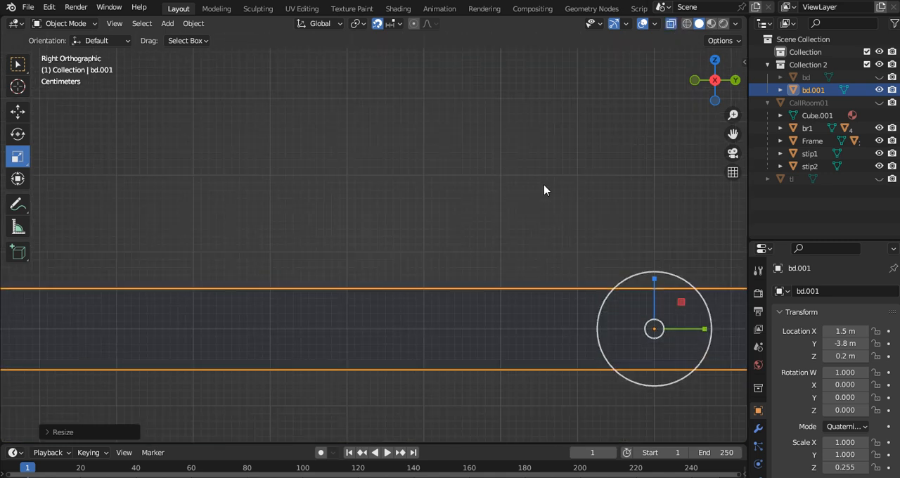
drag(657, 284, 648, 311)
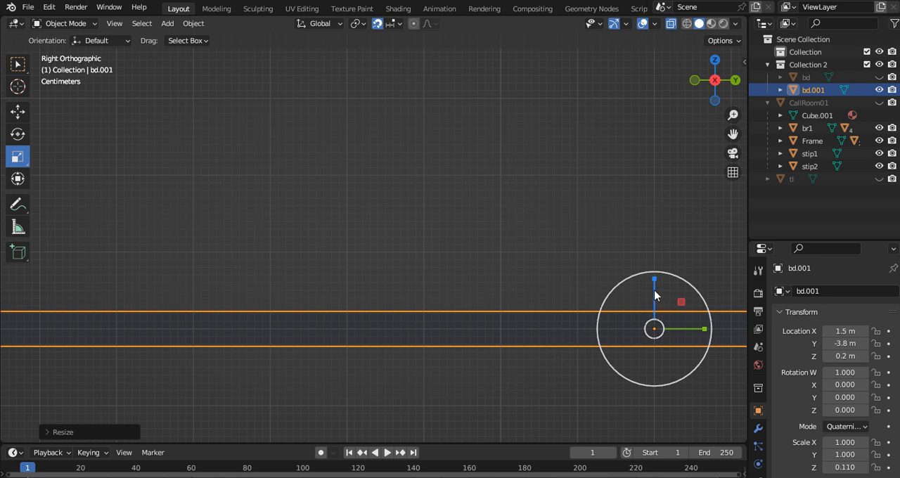
drag(654, 288, 654, 278)
key(KP_Decimal)
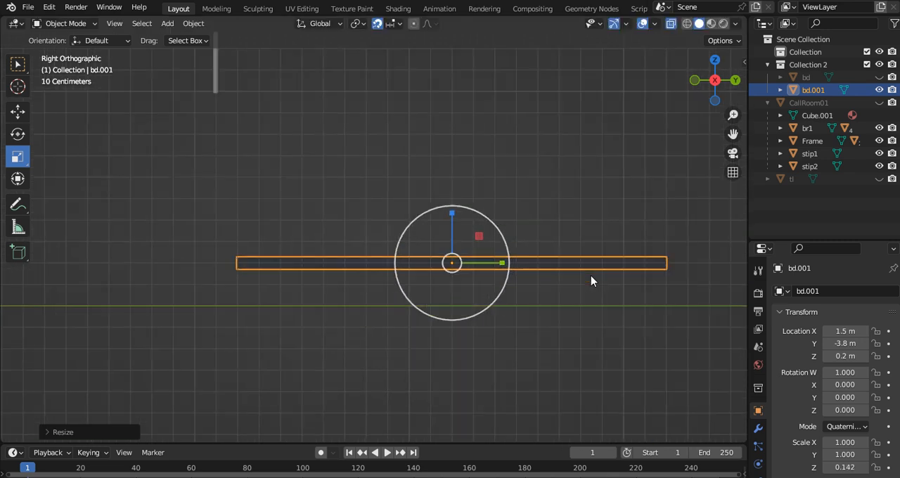
Turn X-ray off in a perspective view and set the solid shading color to Object.
drag(708, 93, 679, 111)
scroll(594, 142, down, 4)
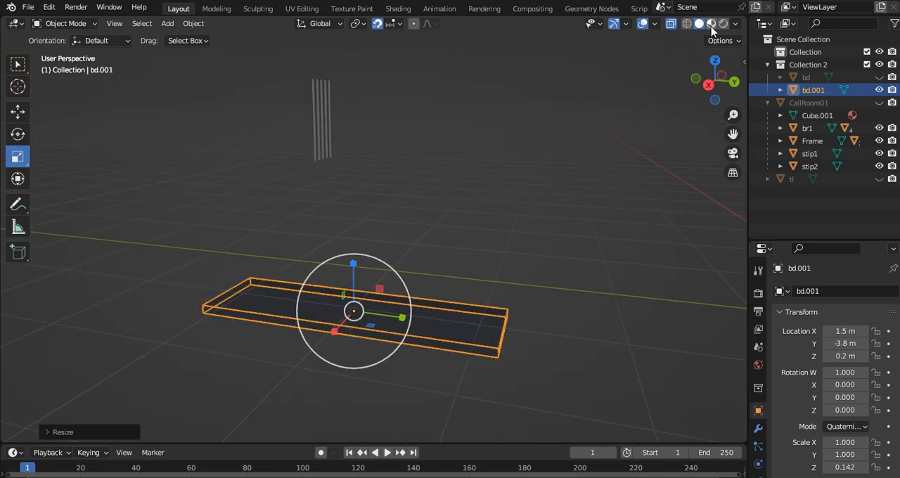
click(671, 24)
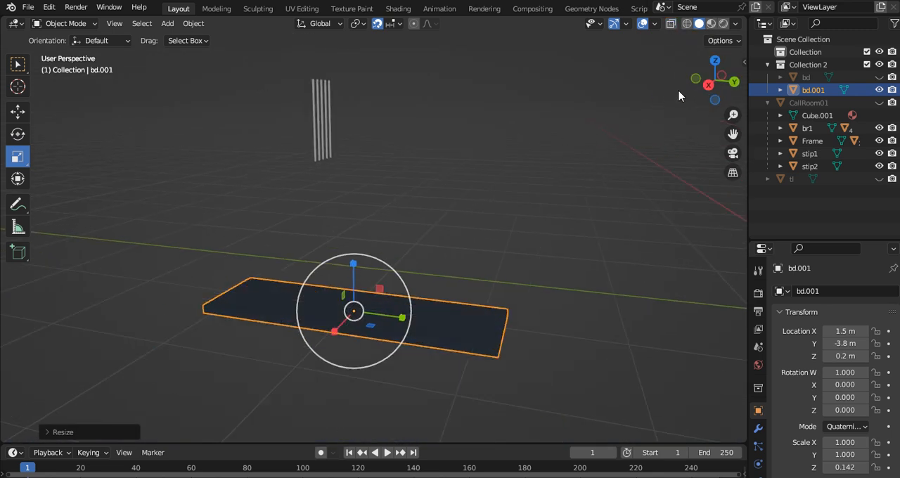
click(735, 23)
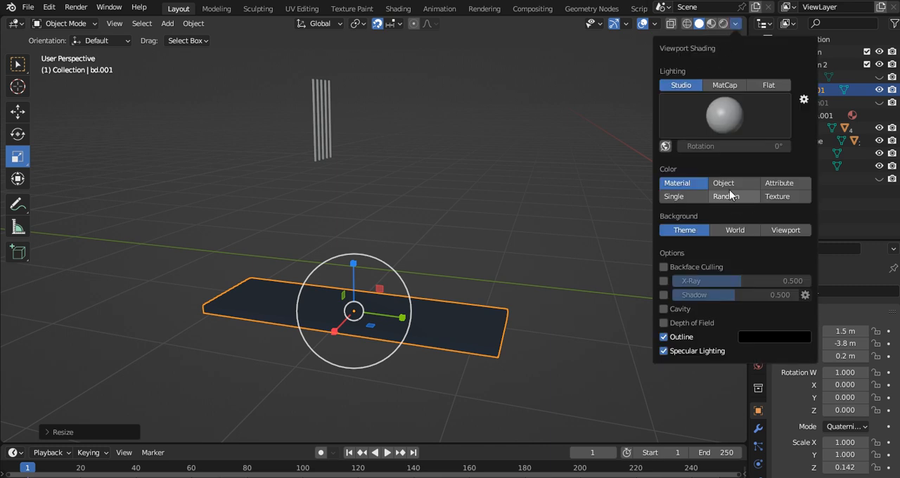
click(728, 185)
Frame the flattened slab bd.001 up close and switch it to Edit Mode.
scroll(587, 172, up, 2)
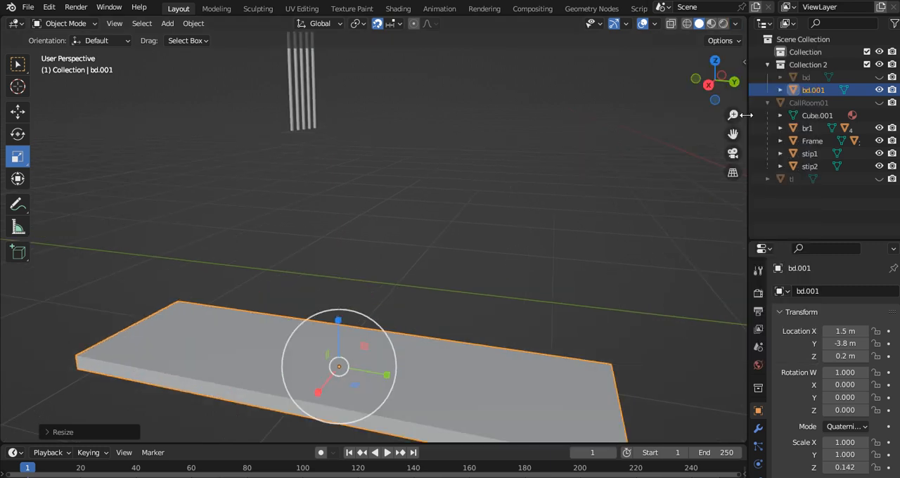
drag(733, 134, 732, 49)
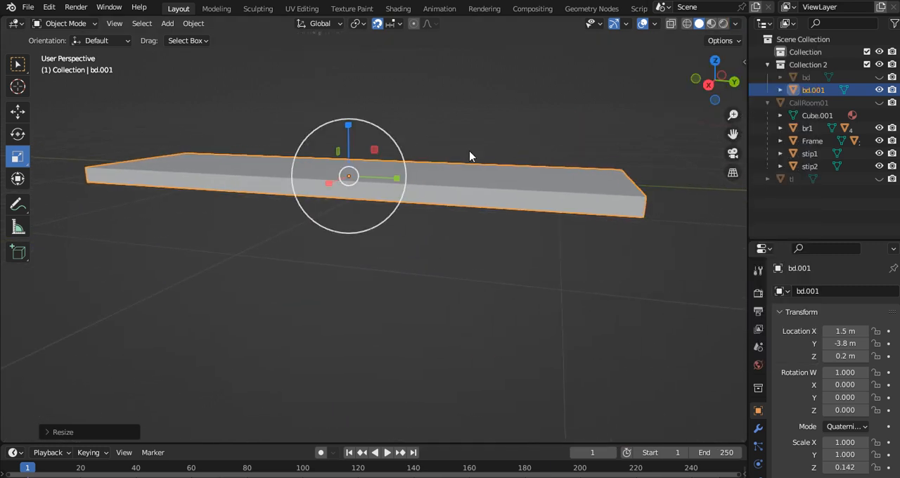
click(63, 24)
click(60, 53)
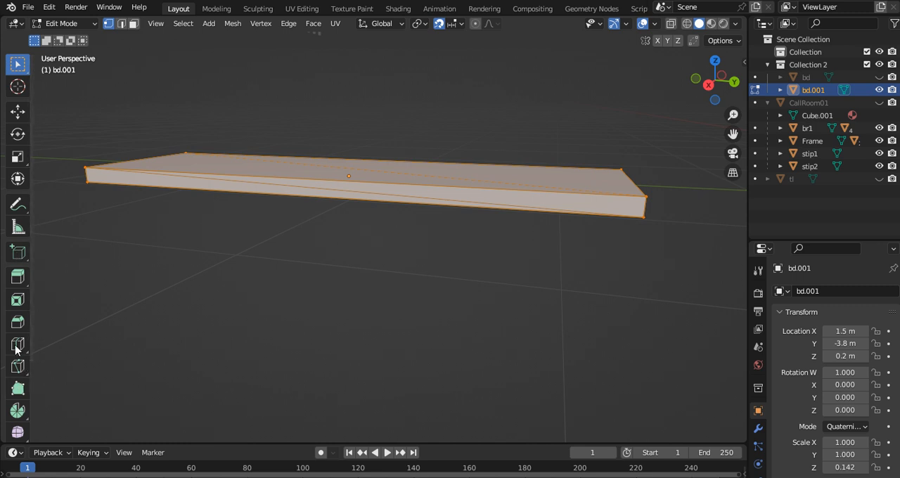
Try a slight bevel on all edges of the slab in back orthographic view, and undo it.
click(17, 323)
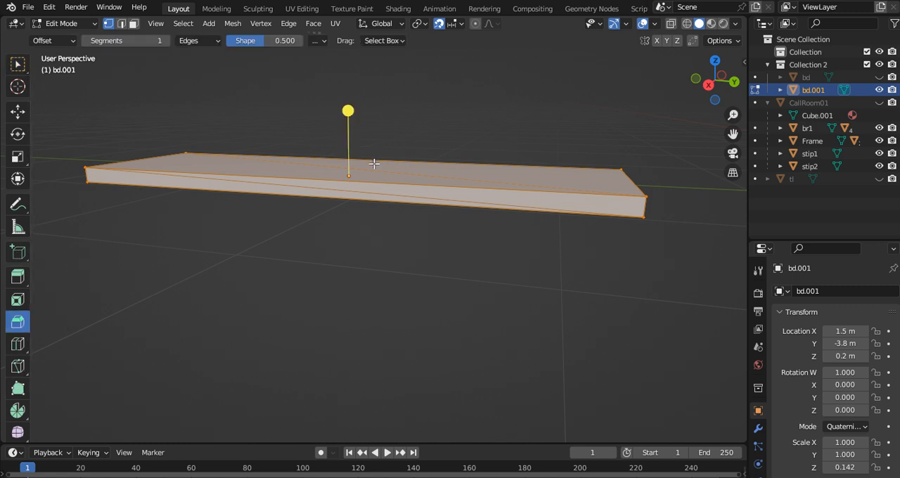
click(734, 84)
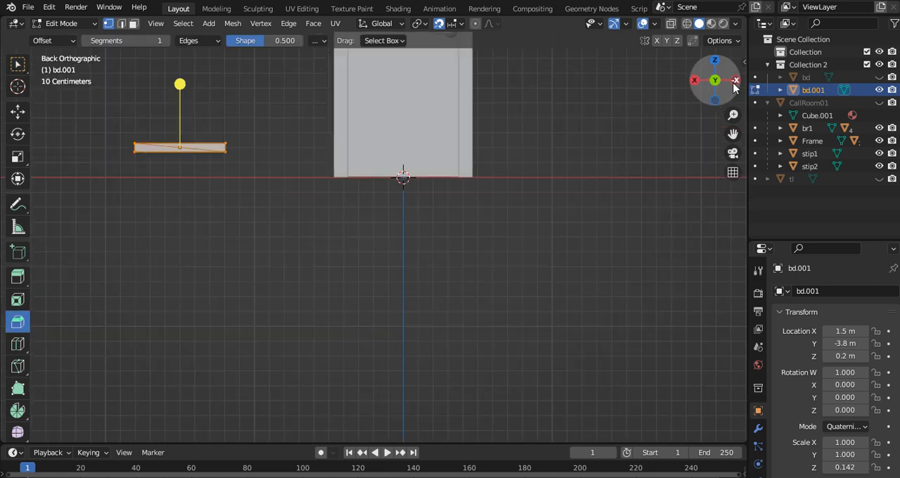
drag(732, 135, 899, 232)
scroll(638, 137, up, 6)
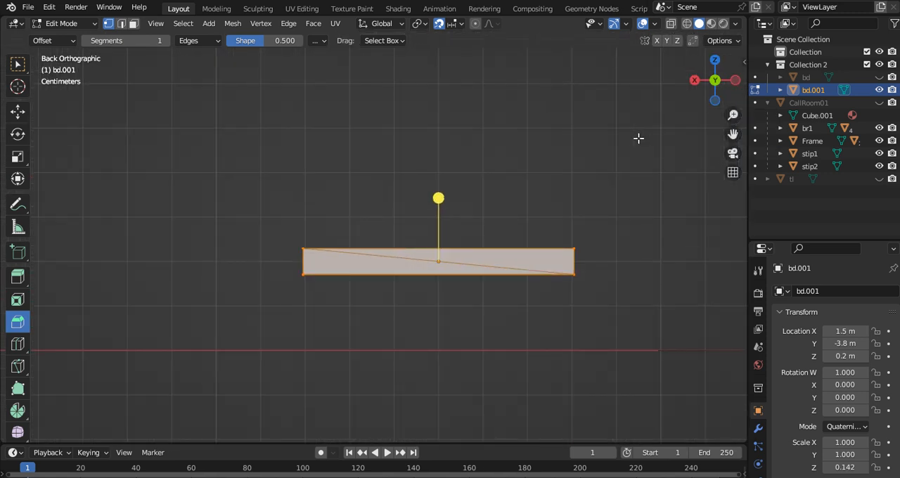
scroll(454, 181, up, 3)
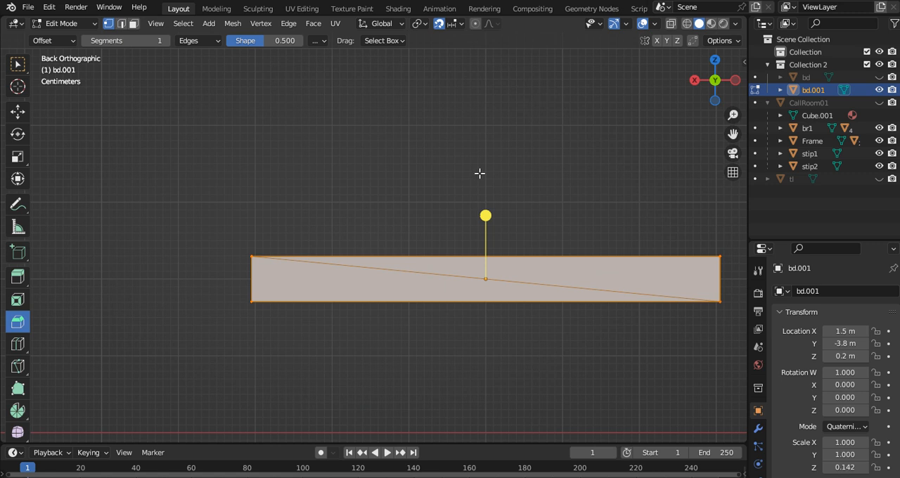
drag(485, 214, 480, 205)
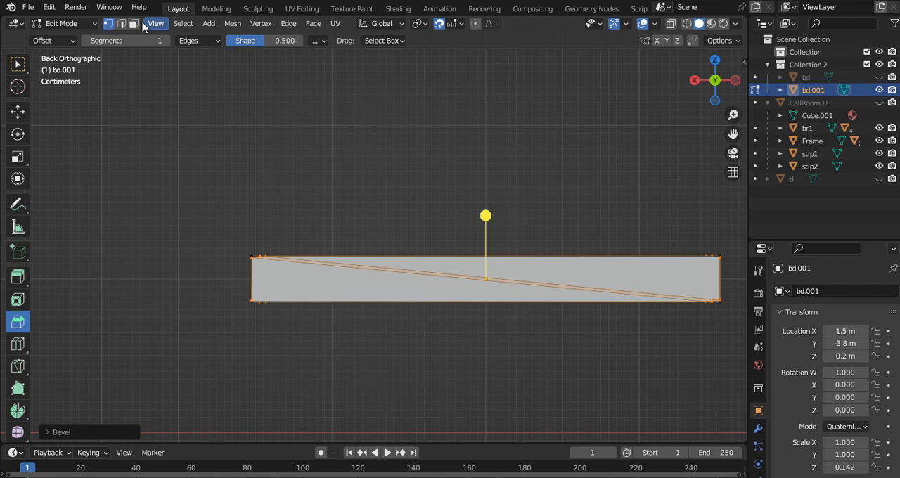
click(49, 7)
click(64, 25)
View the slab's long side in perspective and switch the mesh selection to edges.
scroll(421, 87, down, 4)
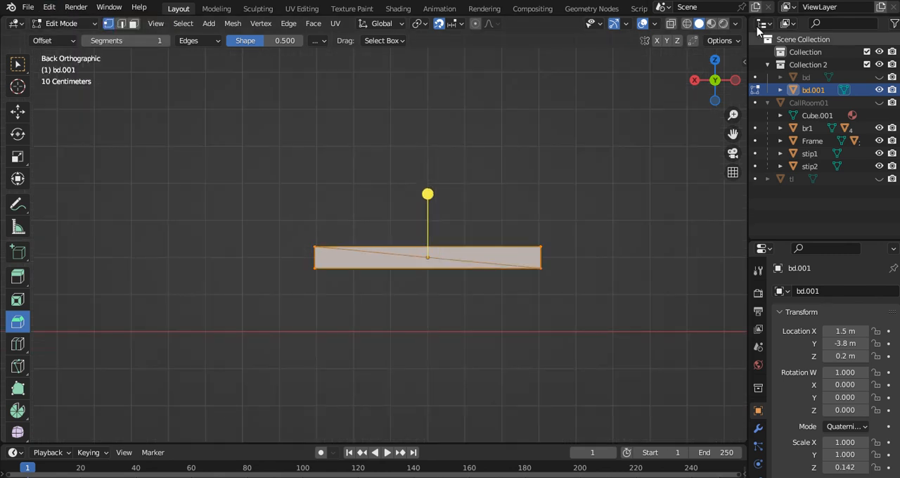
drag(705, 71, 755, 83)
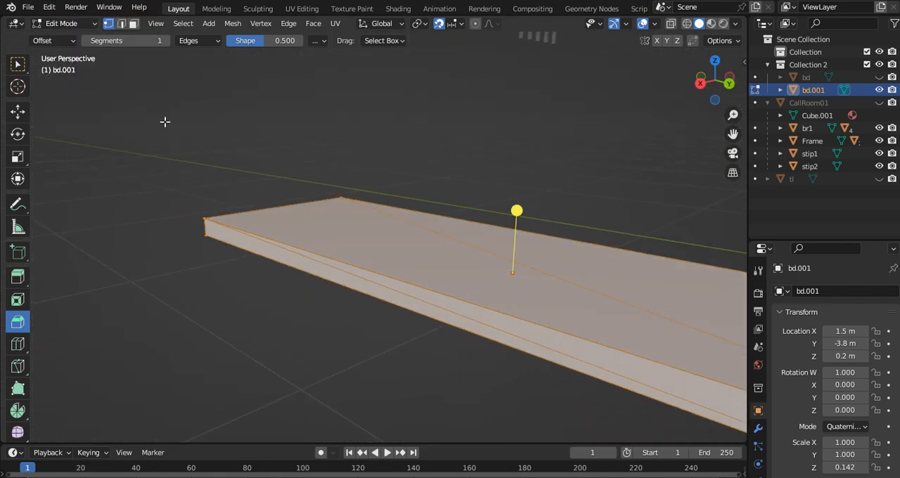
click(122, 24)
Try to dissolve the diagonal edge on the slab's long side face, and undo it.
right_click(428, 305)
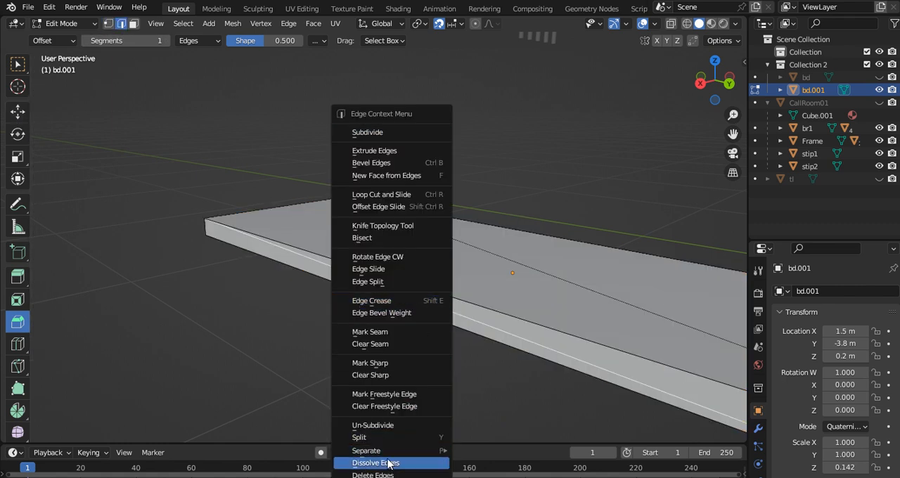
click(388, 464)
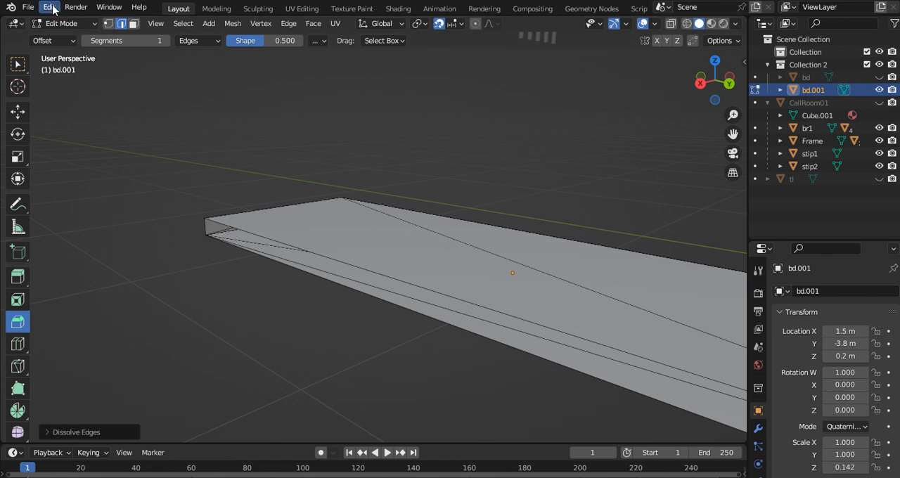
click(54, 9)
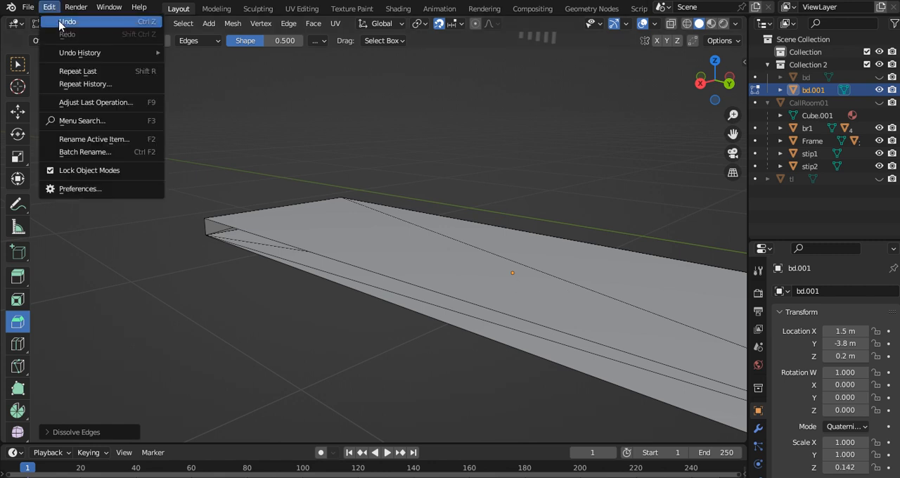
click(67, 22)
Switch to the Select Box tool and dissolve the diagonal edge across the slab's top face.
click(188, 210)
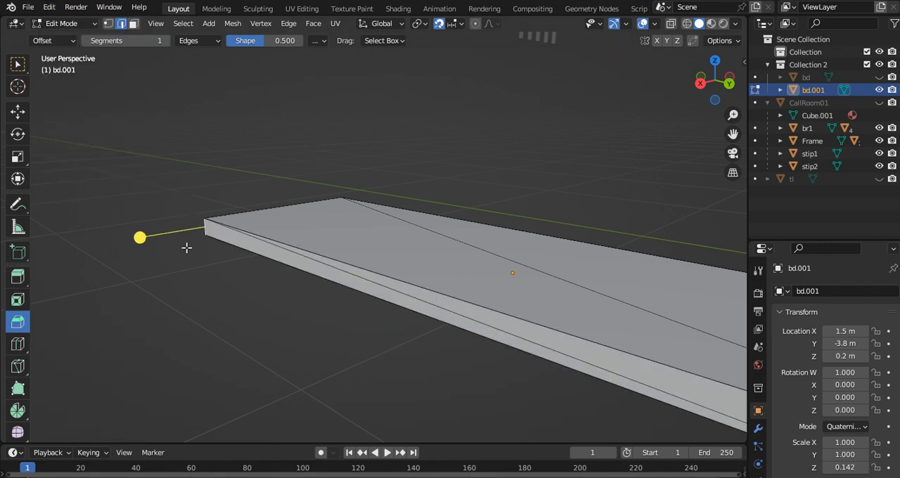
click(17, 64)
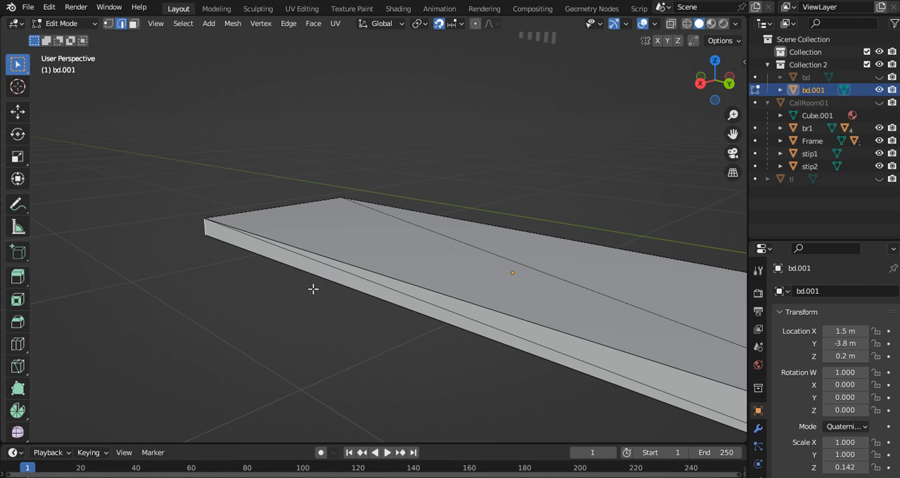
click(519, 252)
right_click(518, 253)
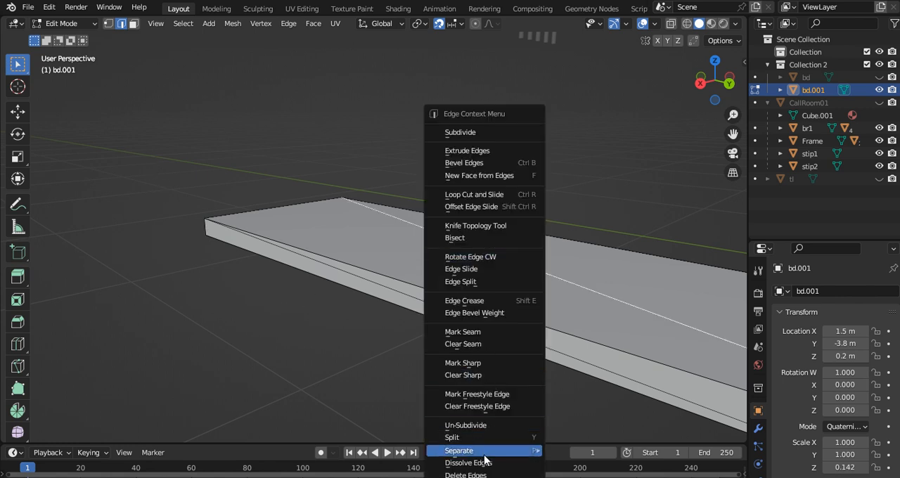
click(486, 461)
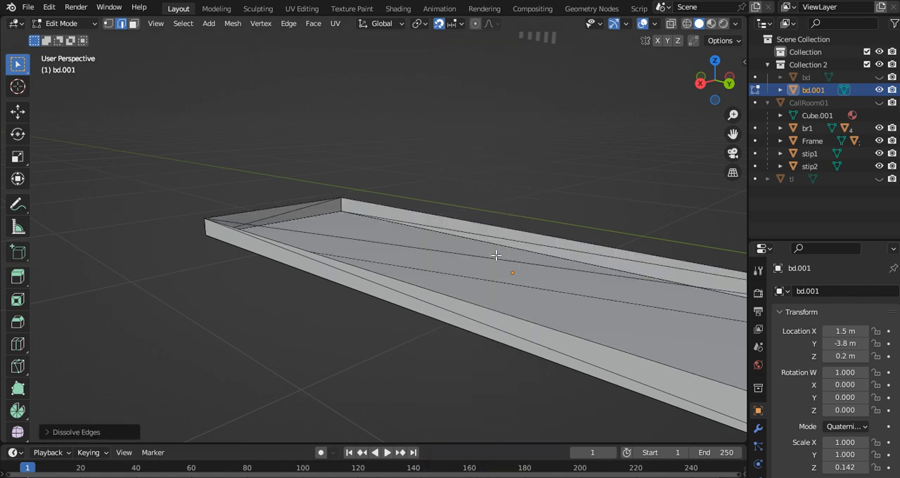
drag(733, 134, 445, 92)
scroll(445, 92, down, 3)
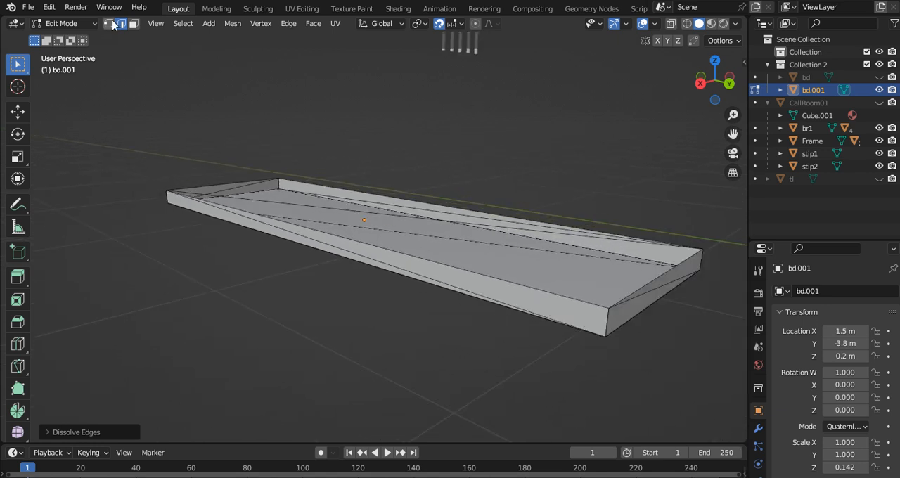
Select the slab's four top corner vertices in vertex mode and fill a new face between them.
click(108, 23)
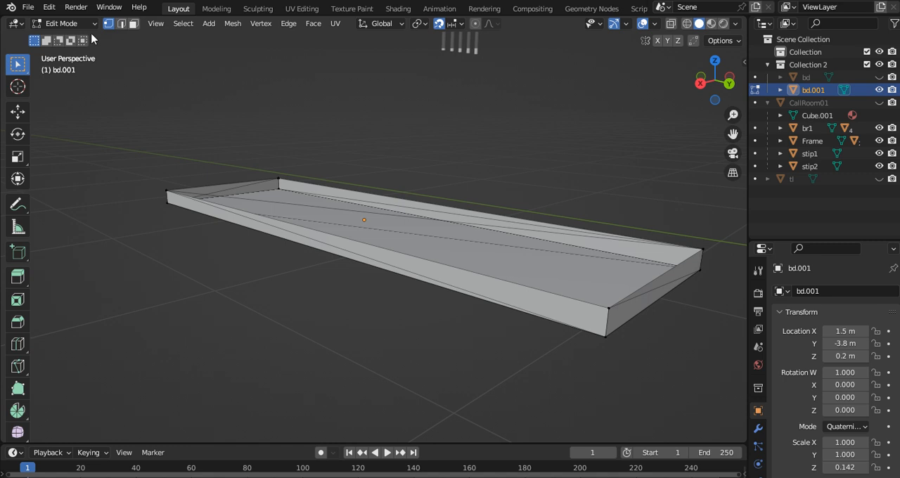
click(266, 187)
shift+click(703, 237)
shift+click(615, 287)
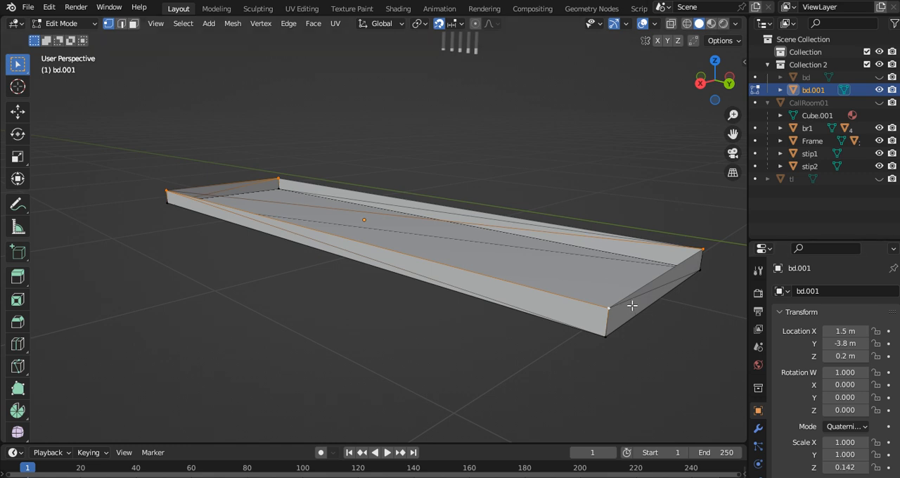
key(f)
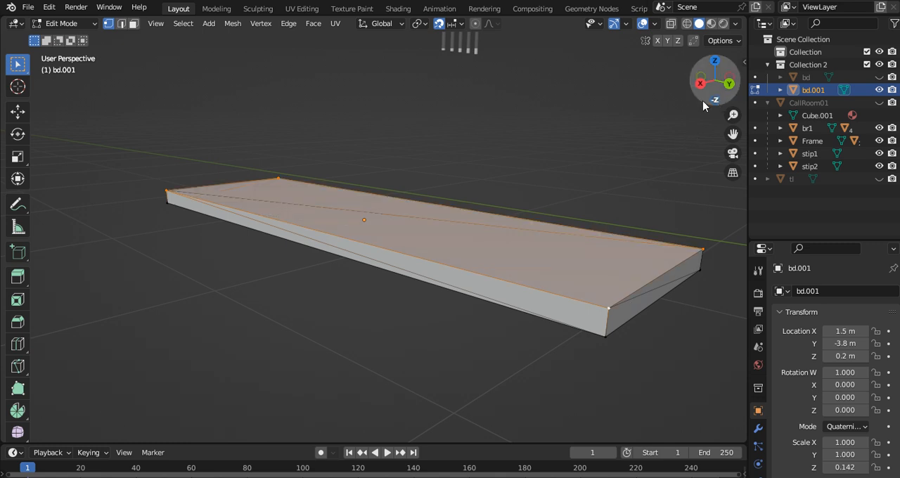
Delete the leftover diagonal edge across the slab's top face in edge mode.
drag(715, 80, 744, 97)
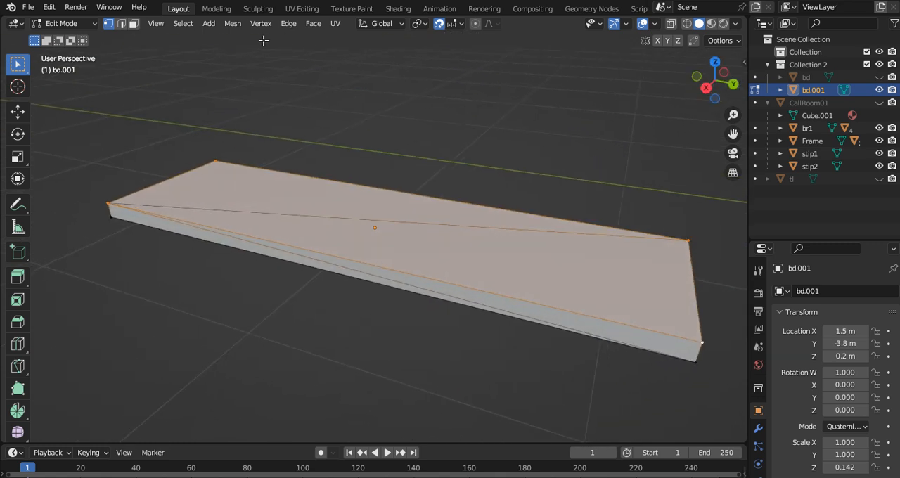
click(121, 23)
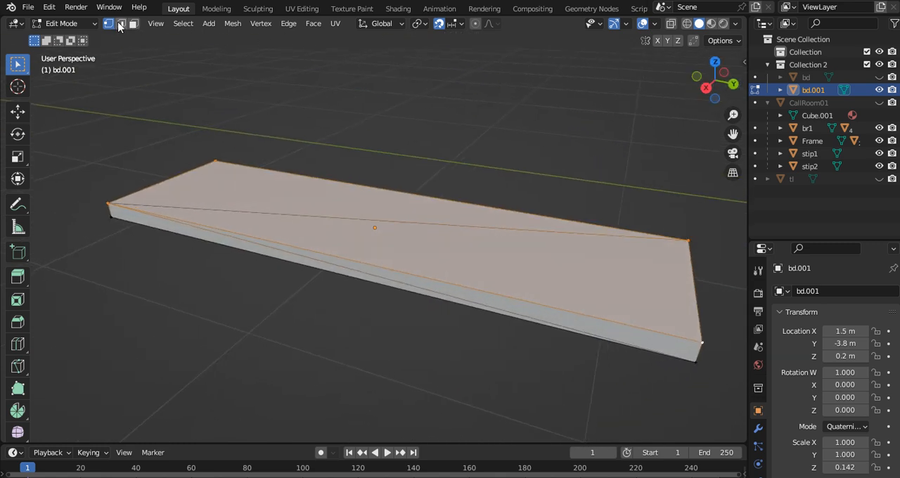
click(359, 218)
right_click(359, 218)
click(325, 375)
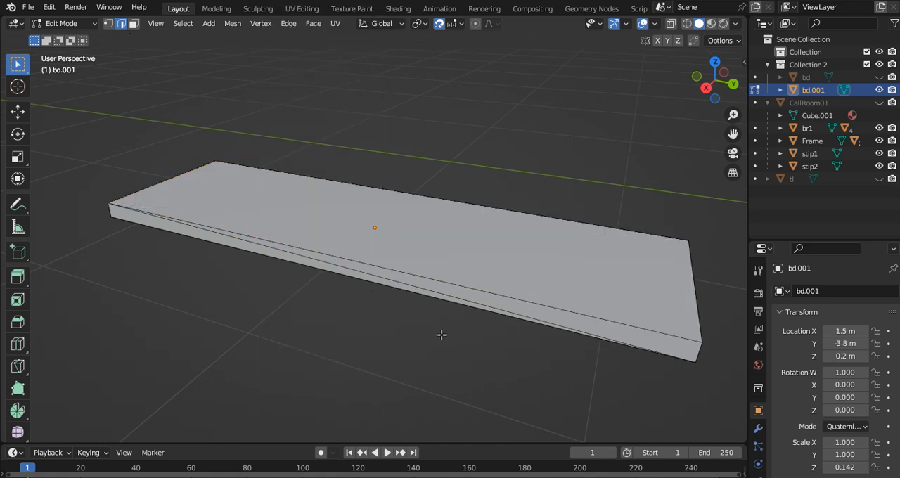
Delete the diagonal edge across the slab's underside.
drag(717, 100, 718, 20)
click(450, 231)
right_click(450, 231)
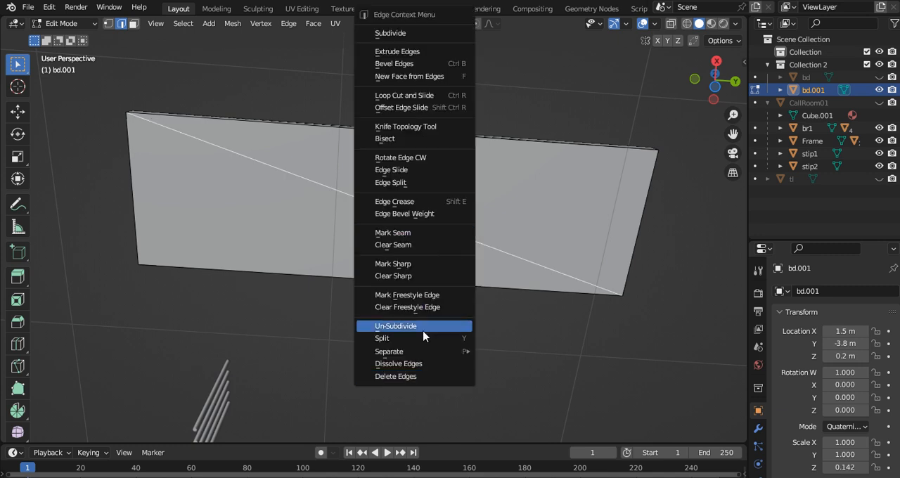
click(415, 377)
Select the four corner vertices of the slab's open underside and fill a new face between them.
drag(718, 99, 716, 21)
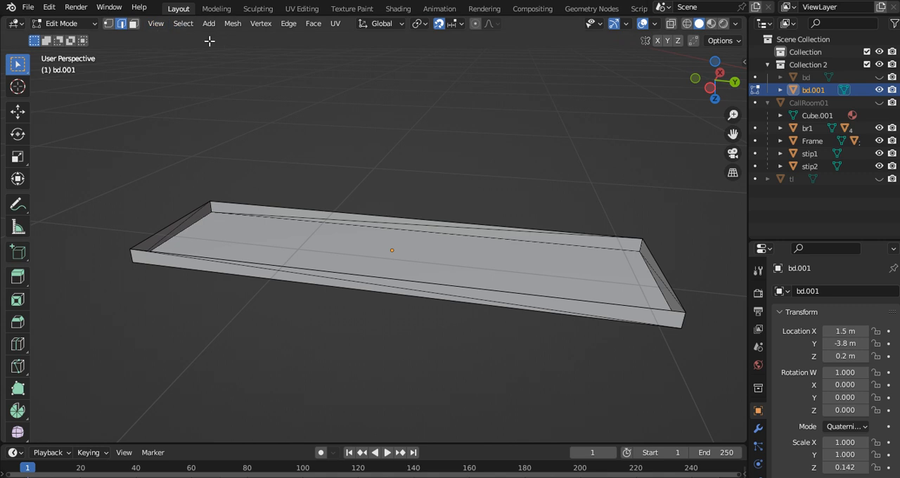
click(108, 23)
click(184, 227)
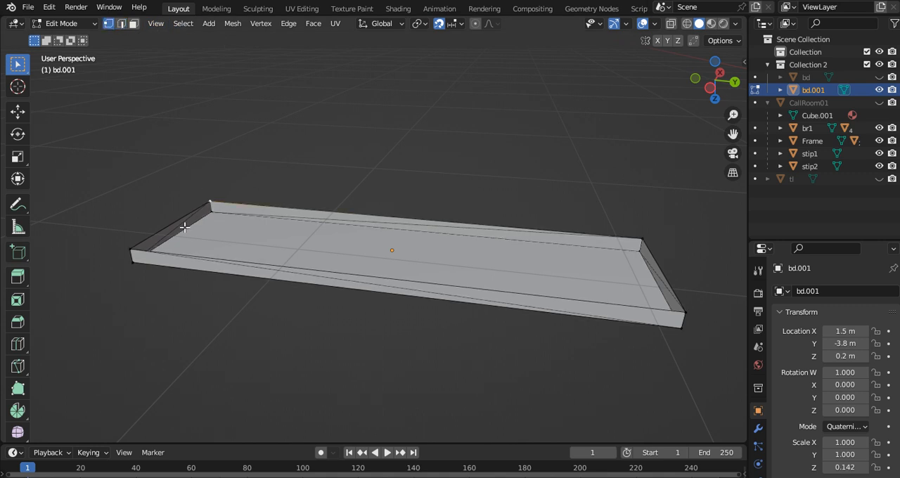
shift+click(132, 254)
shift+click(696, 316)
shift+click(665, 228)
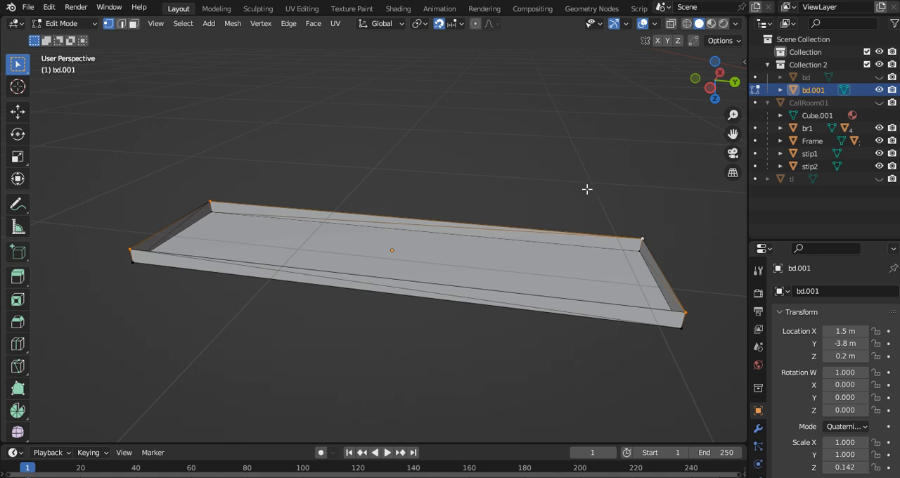
key(f)
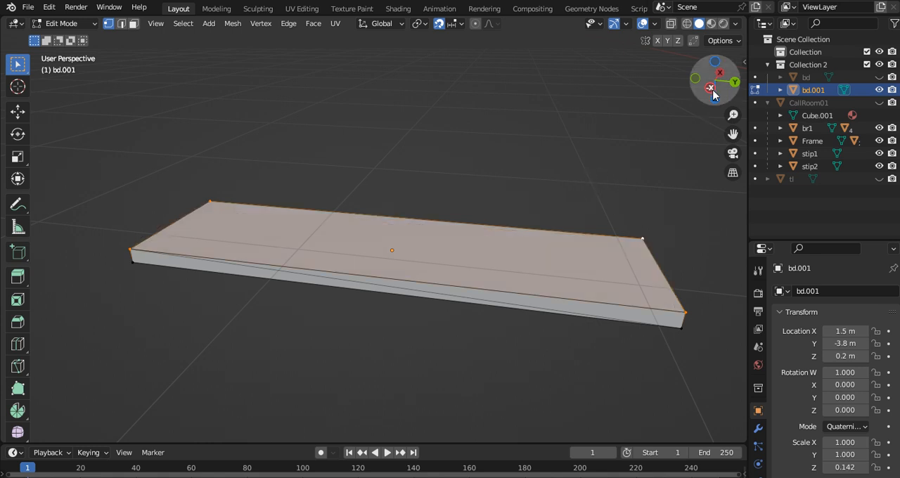
Select the diagonal edges on the slab's side faces in edge mode and delete them.
drag(717, 90, 701, 84)
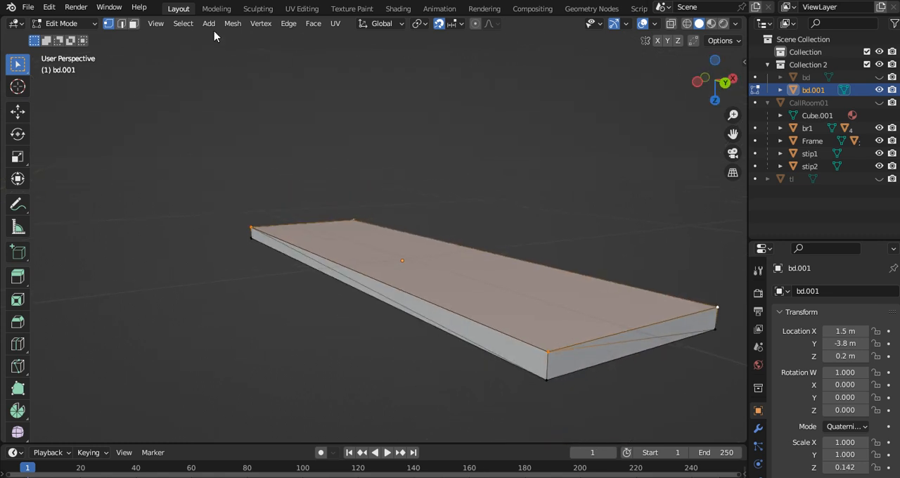
click(121, 24)
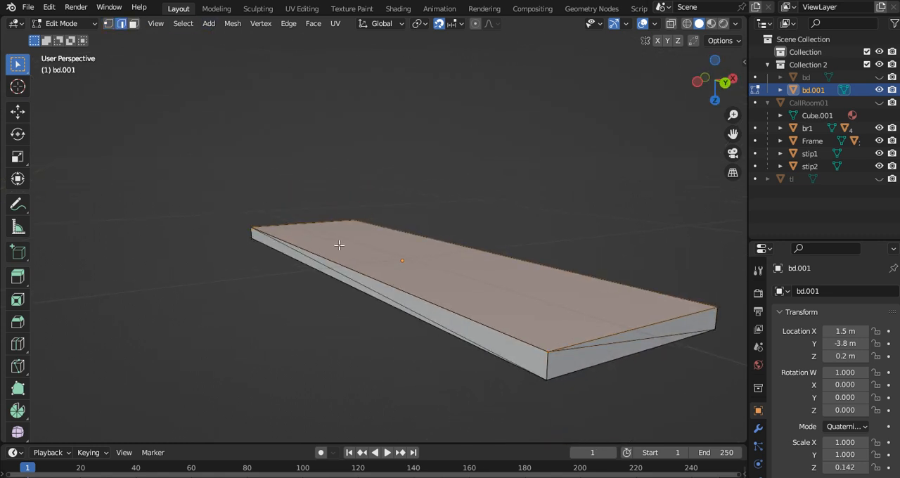
click(637, 342)
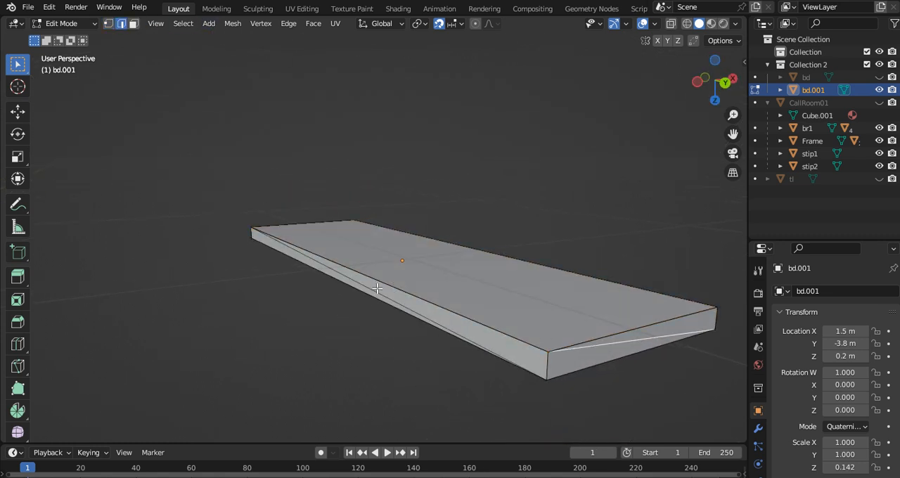
mouse_move(699, 100)
mouse_down()
mouse_move(661, 97)
mouse_move(694, 94)
mouse_up()
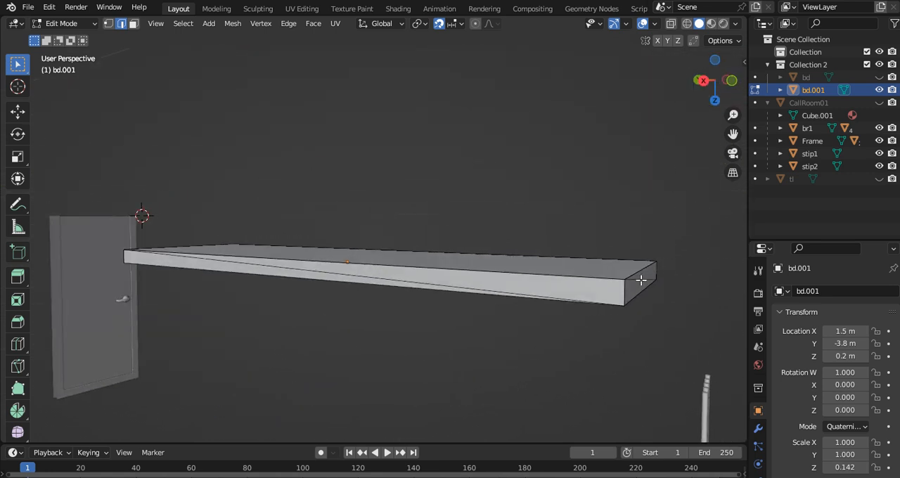
shift+click(350, 270)
right_click(367, 270)
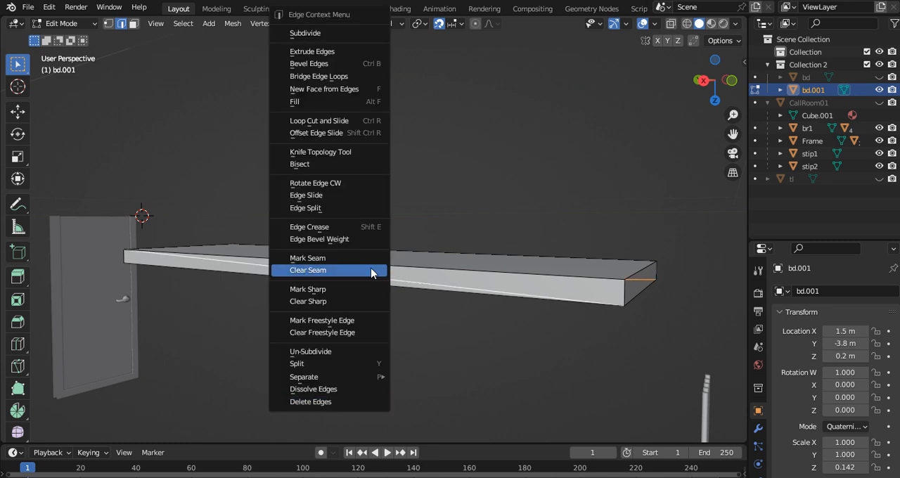
click(345, 402)
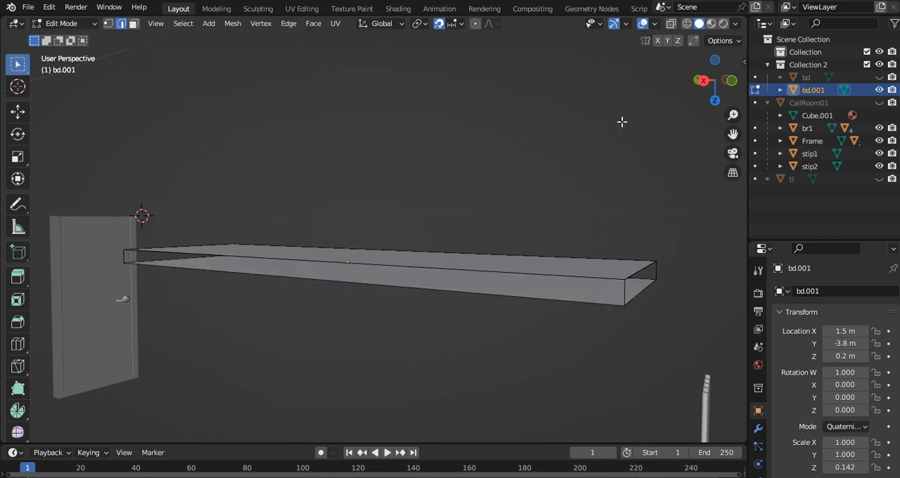
Delete the four vertical corner edges connecting the slab's top and bottom faces.
drag(707, 80, 653, 267)
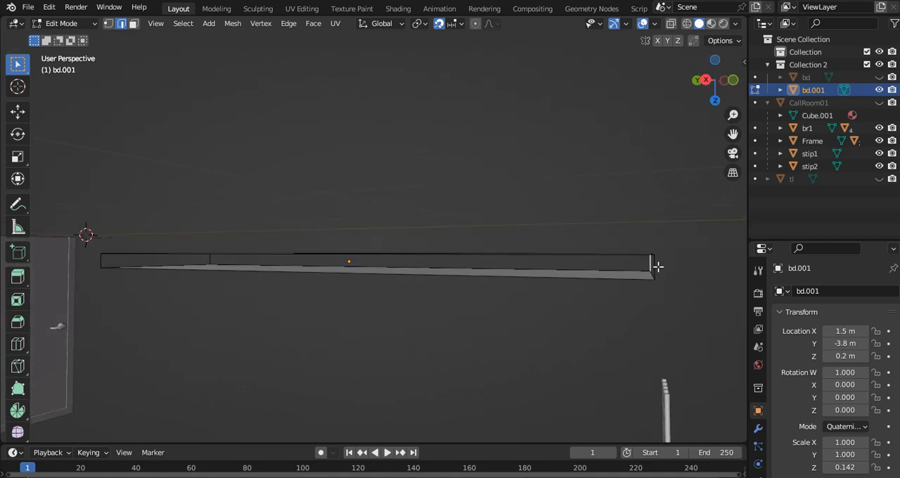
click(653, 268)
right_click(102, 261)
click(71, 402)
click(204, 258)
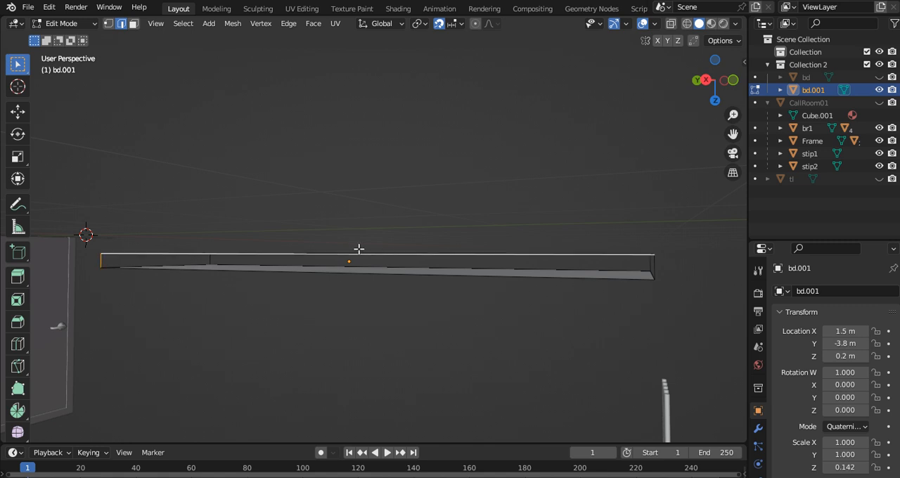
click(213, 261)
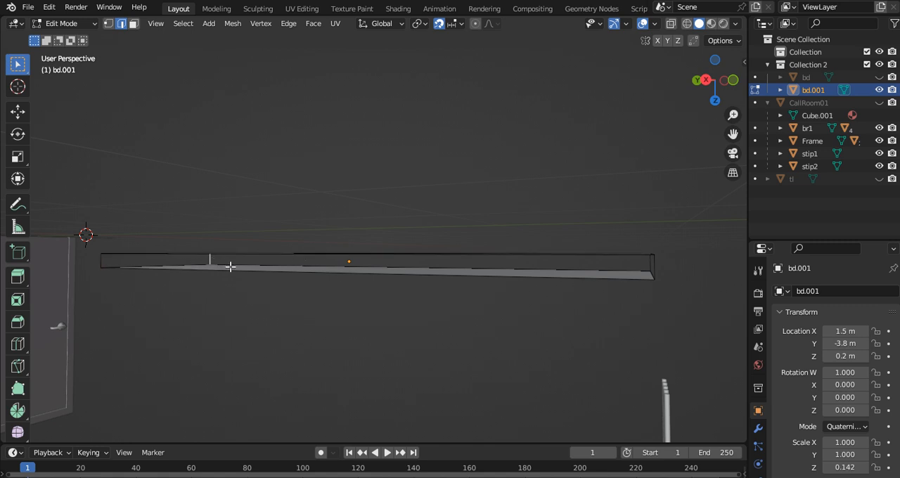
shift+click(647, 263)
right_click(655, 265)
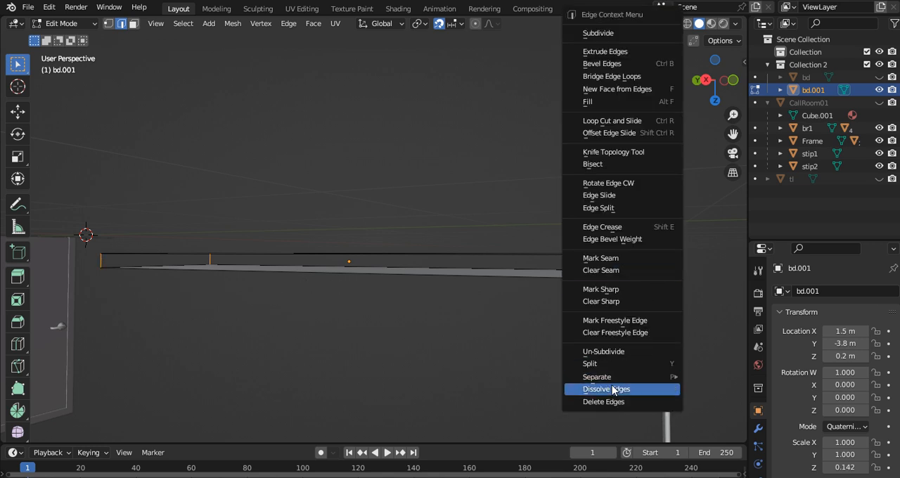
click(616, 401)
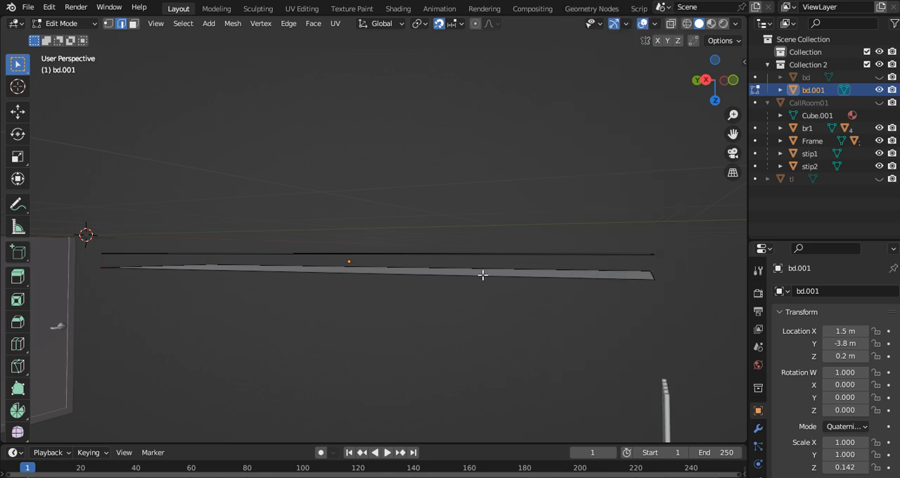
Fill a new face along the slab's far long side from its four corner vertices in vertex mode.
click(108, 23)
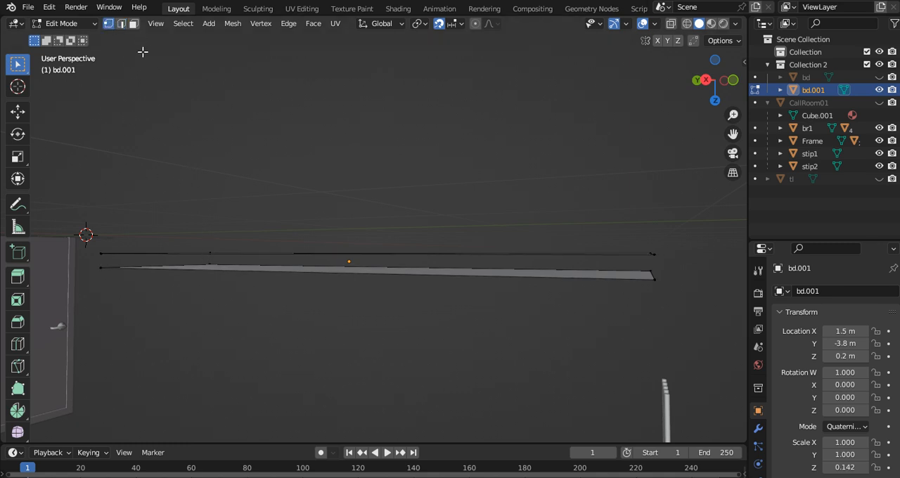
drag(711, 80, 699, 87)
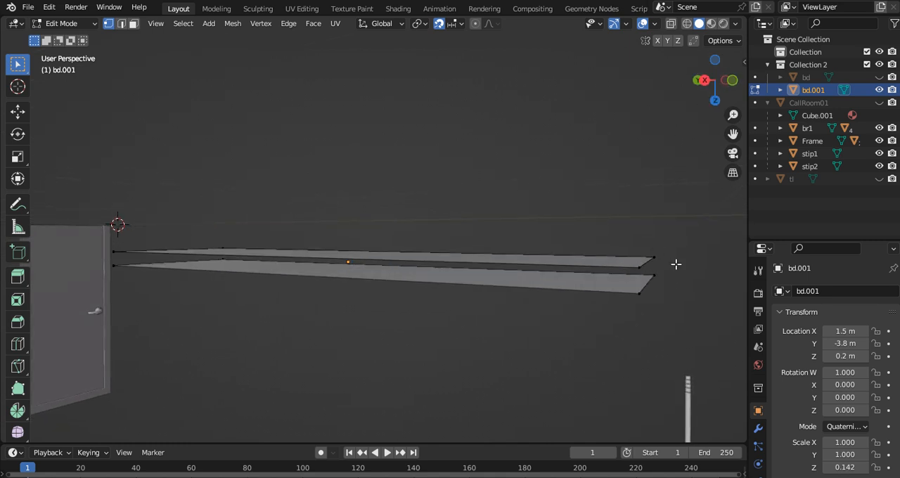
drag(671, 284, 650, 200)
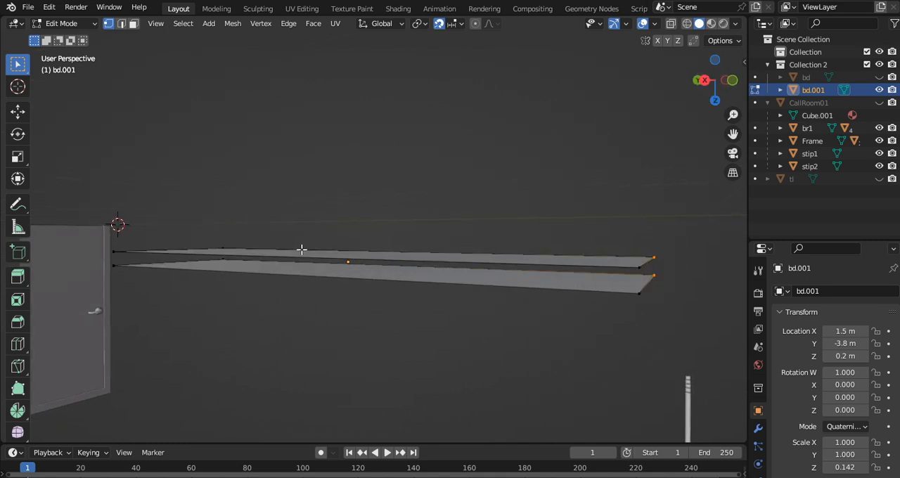
shift+drag(241, 268, 205, 198)
key(f)
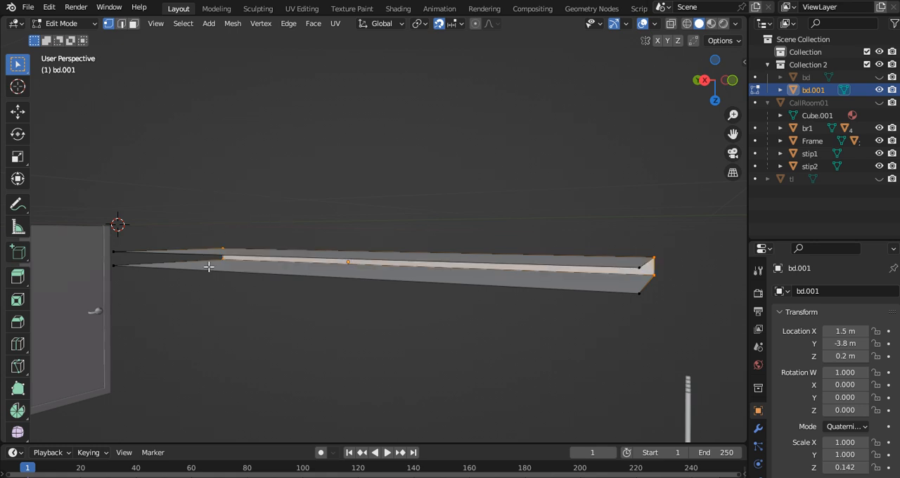
Fill the slab's two open short ends with new faces between their corner vertices.
click(209, 216)
shift+drag(141, 283, 97, 194)
drag(689, 326, 592, 200)
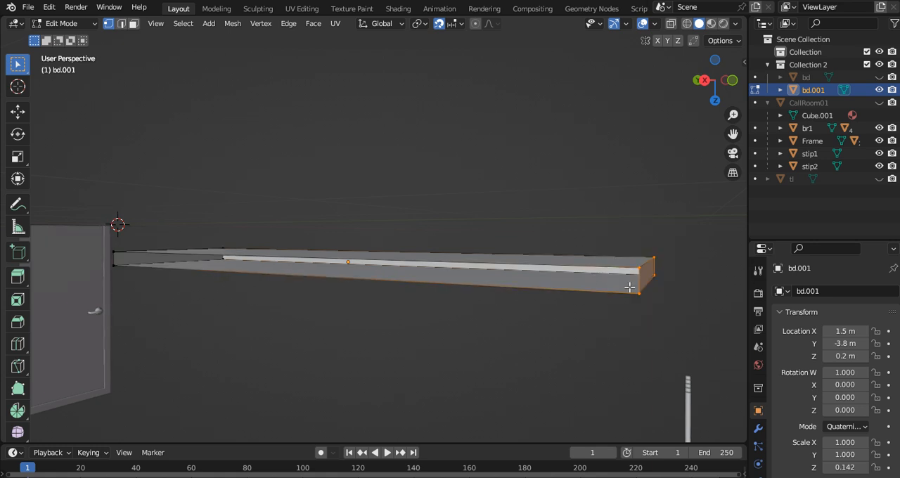
Fill a new face along the slab's near long side from its four corner vertices.
drag(640, 315, 610, 258)
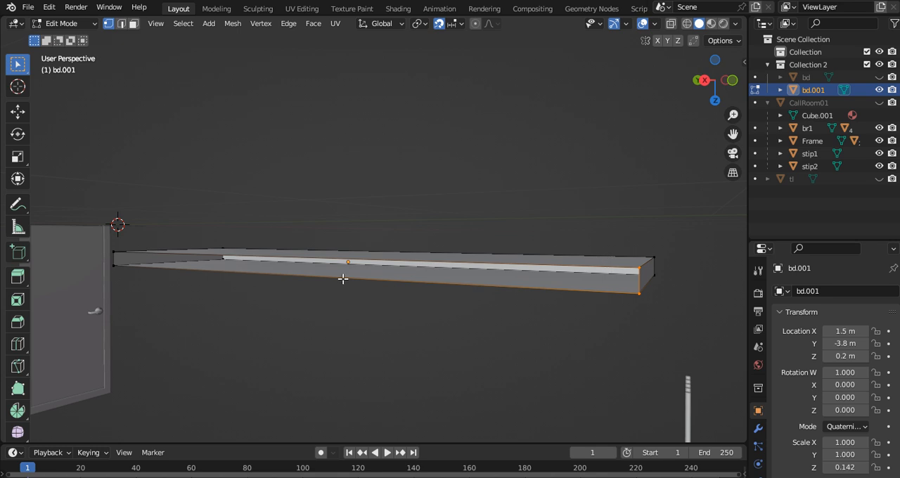
shift+drag(184, 278, 87, 220)
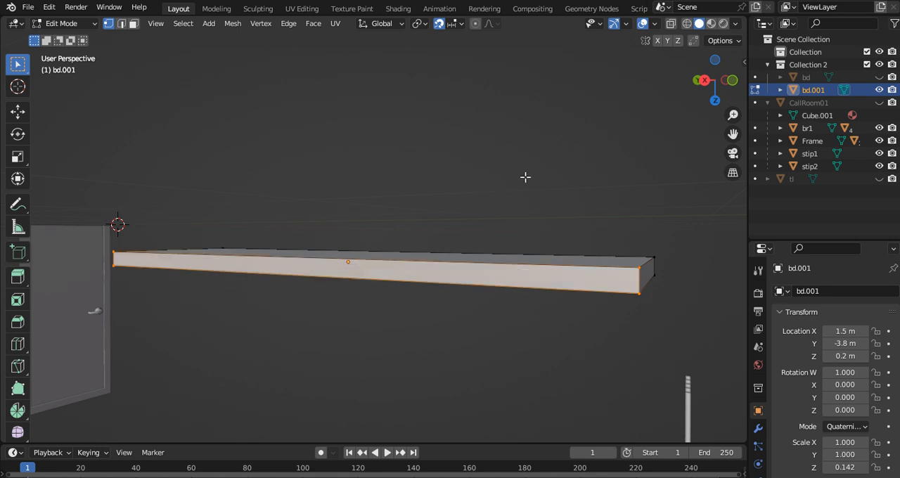
mouse_move(703, 79)
mouse_down()
mouse_move(692, 98)
mouse_move(517, 76)
mouse_move(503, 50)
mouse_move(524, 45)
mouse_move(679, 101)
mouse_move(692, 86)
mouse_up()
scroll(459, 193, down, 2)
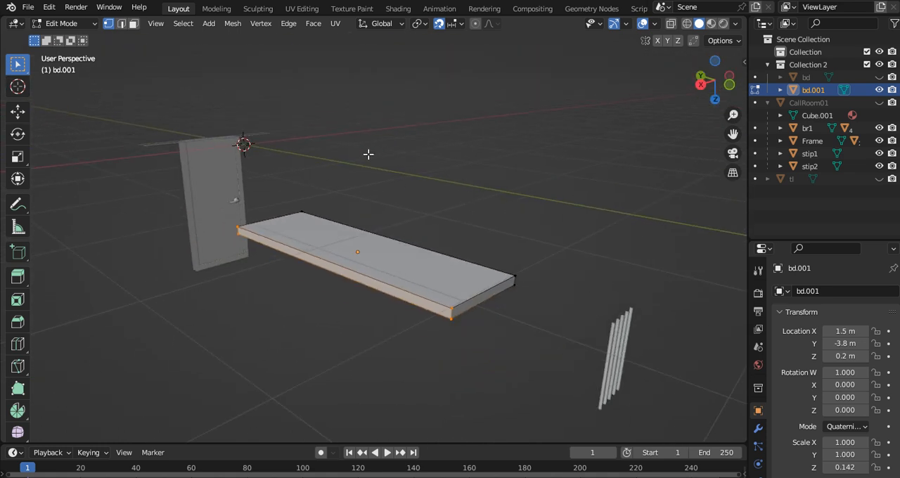
Check the slab in Object Mode, and select its entire mesh in Edit Mode.
click(76, 24)
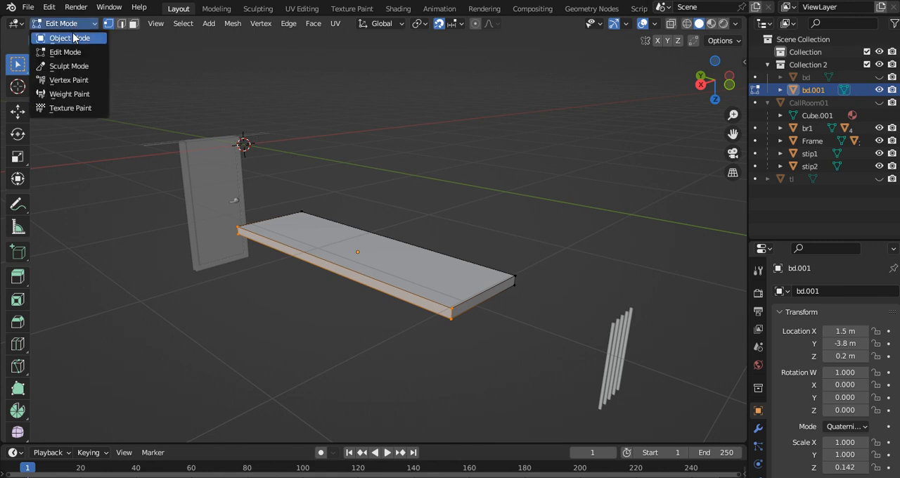
click(73, 36)
click(452, 250)
click(385, 251)
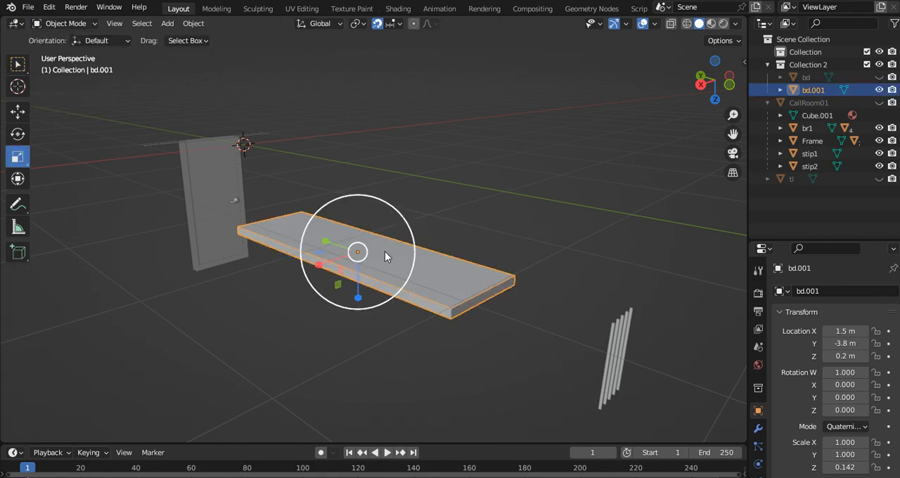
click(50, 27)
click(61, 53)
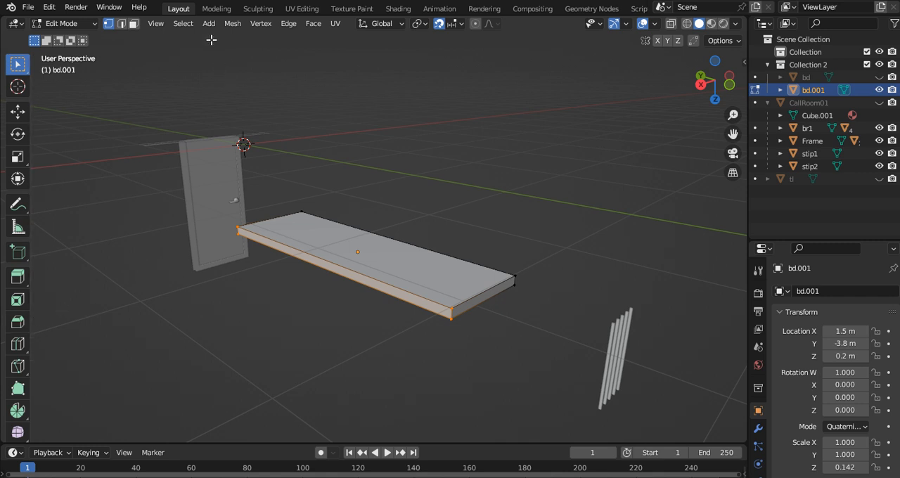
click(184, 23)
click(211, 39)
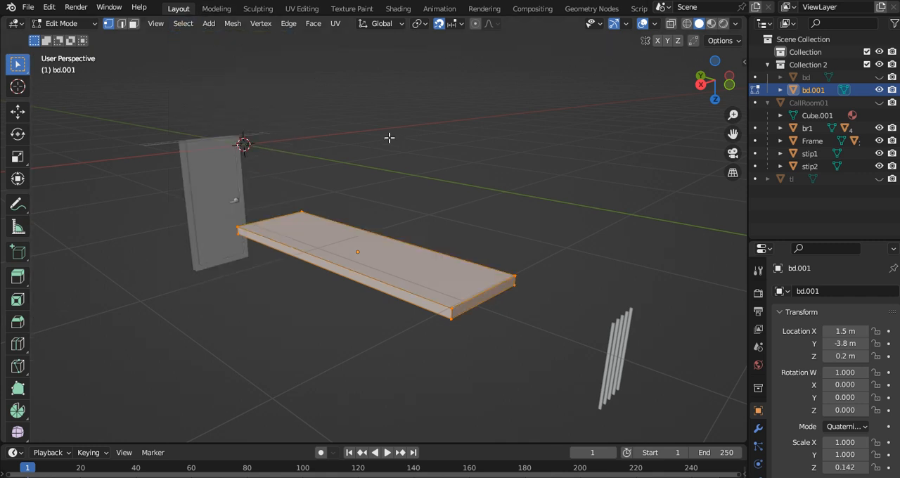
Try to bevel all edges of the slab slightly from the front view, and undo the bevel.
click(18, 321)
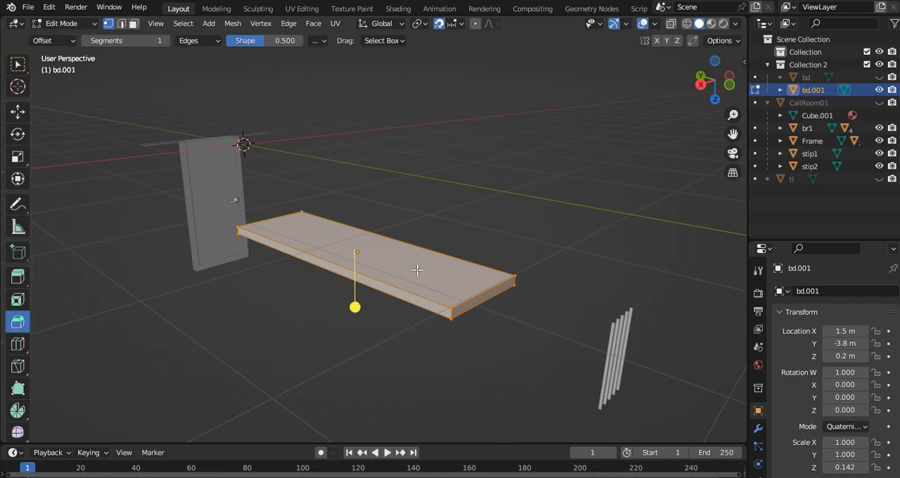
click(730, 85)
scroll(612, 140, up, 9)
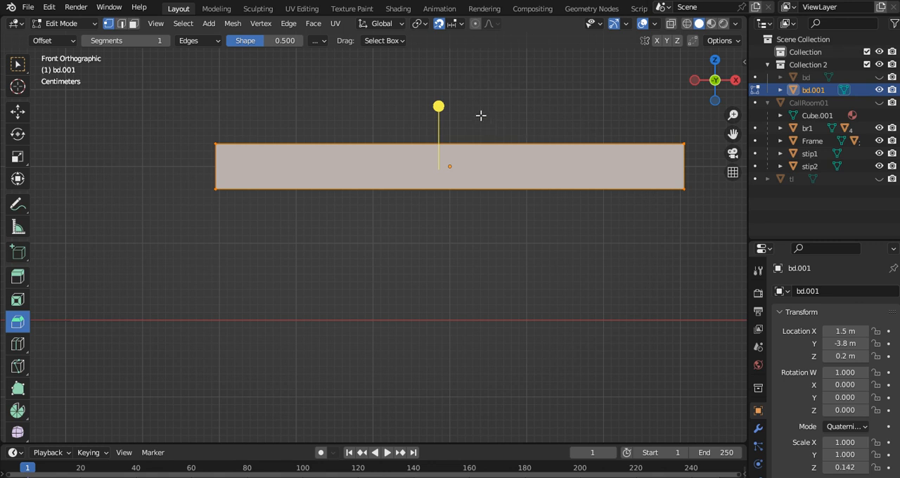
drag(440, 104, 440, 92)
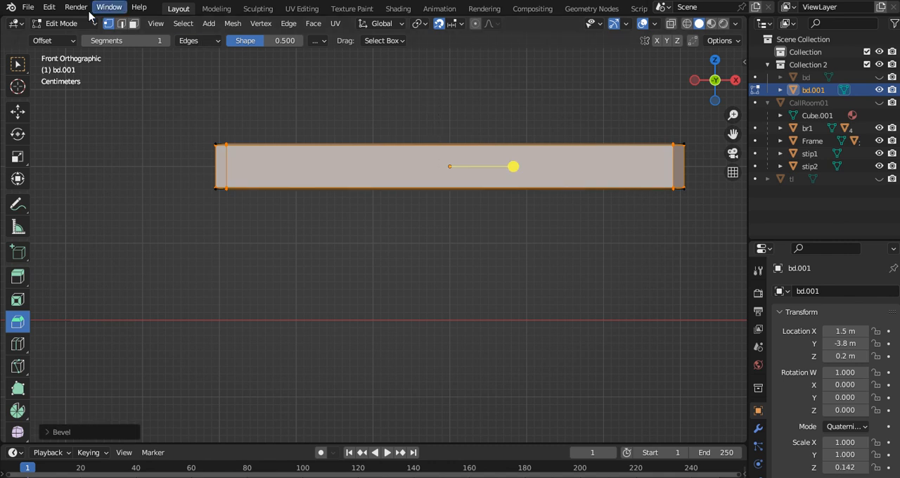
click(49, 6)
click(60, 21)
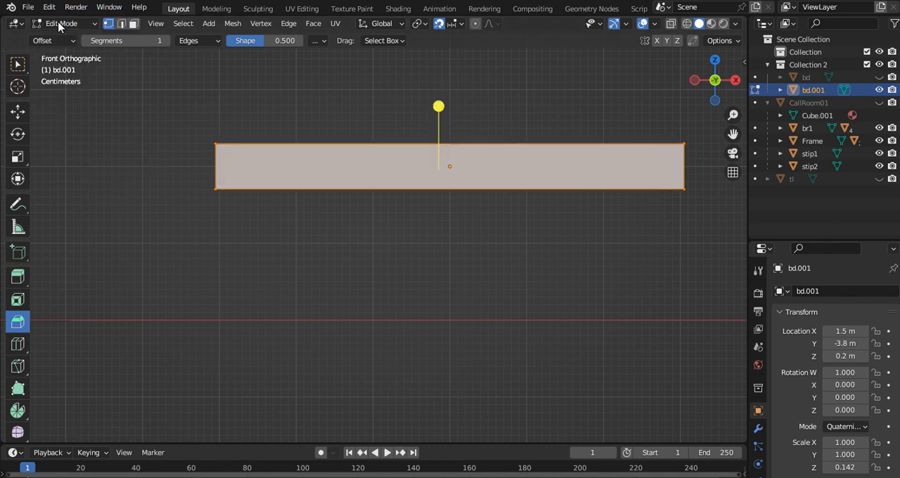
Set the transform pivot point to Individual Origins, keeping the Global orientation.
click(382, 23)
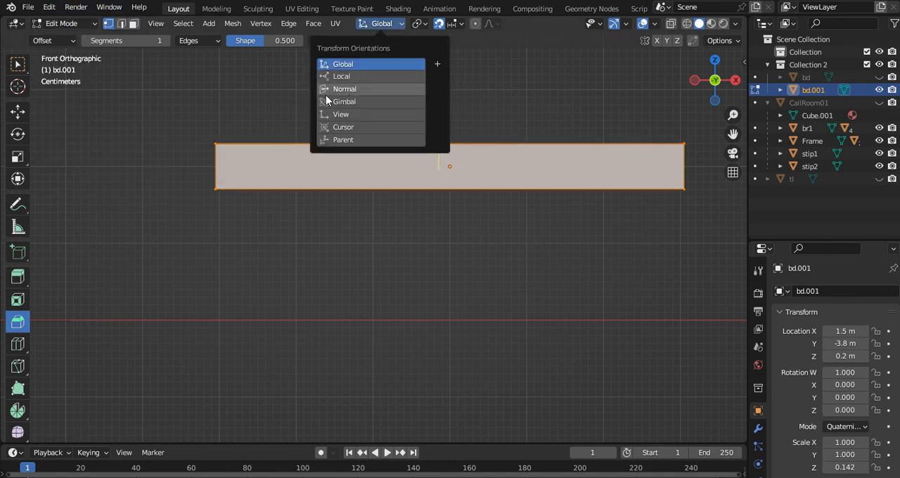
click(419, 23)
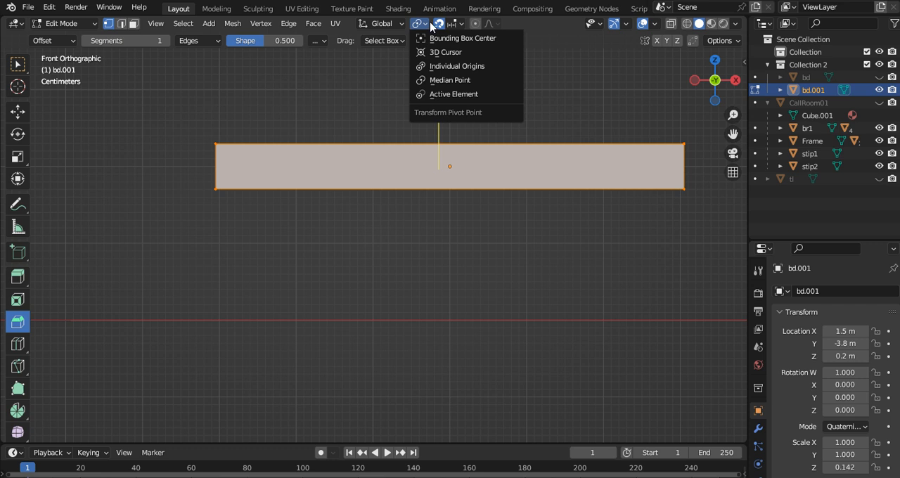
click(431, 66)
Try the edge bevel on the slab again, inspect its corners in perspective, and undo it.
drag(438, 105, 440, 96)
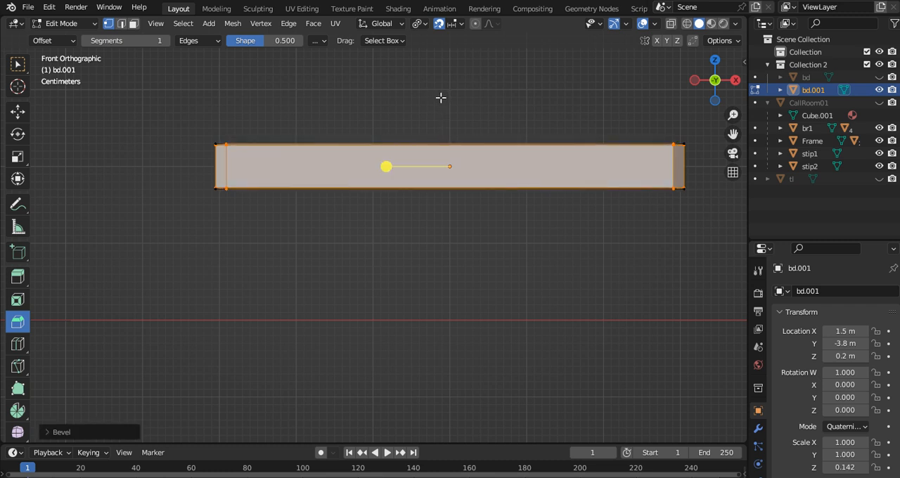
scroll(440, 90, down, 3)
drag(713, 80, 625, 100)
scroll(624, 101, up, 2)
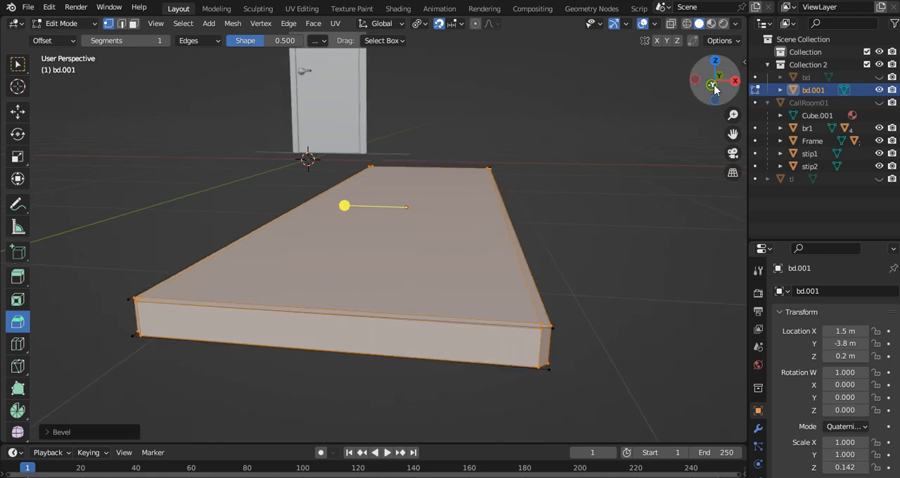
drag(719, 85, 698, 88)
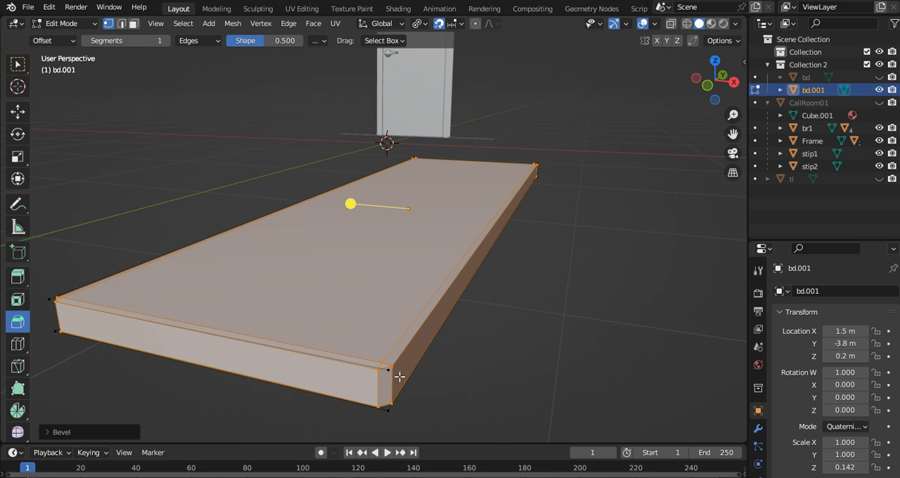
click(49, 7)
click(67, 26)
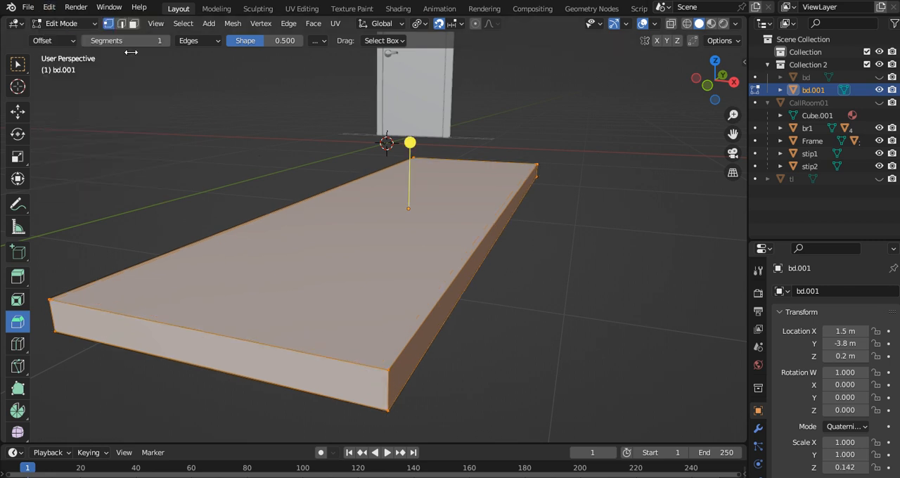
Examine the slab's edges and corners from several sides.
scroll(528, 184, down, 3)
mouse_move(715, 80)
mouse_down()
mouse_move(712, 105)
mouse_move(724, 83)
mouse_up()
scroll(615, 152, up, 3)
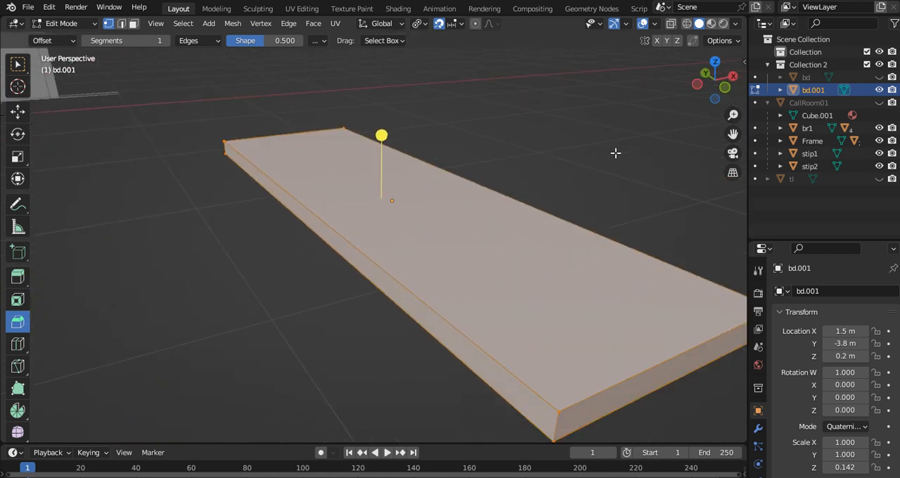
scroll(615, 153, down, 1)
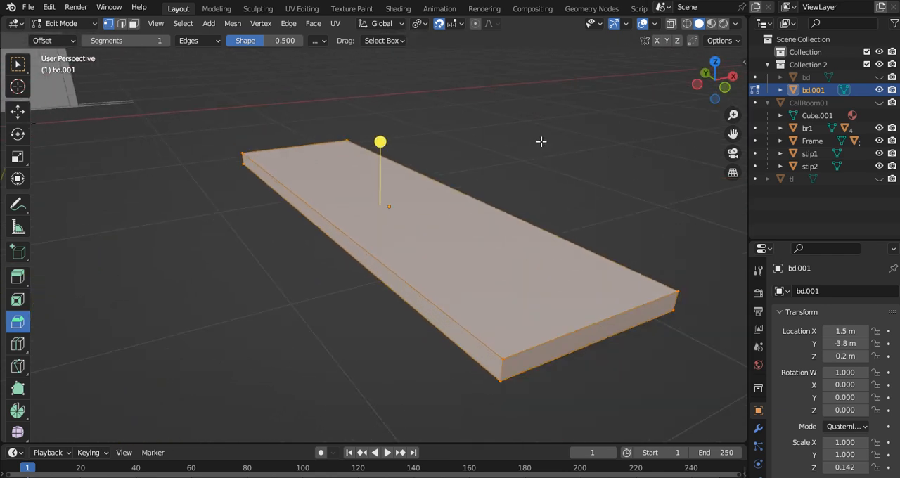
drag(717, 93, 696, 90)
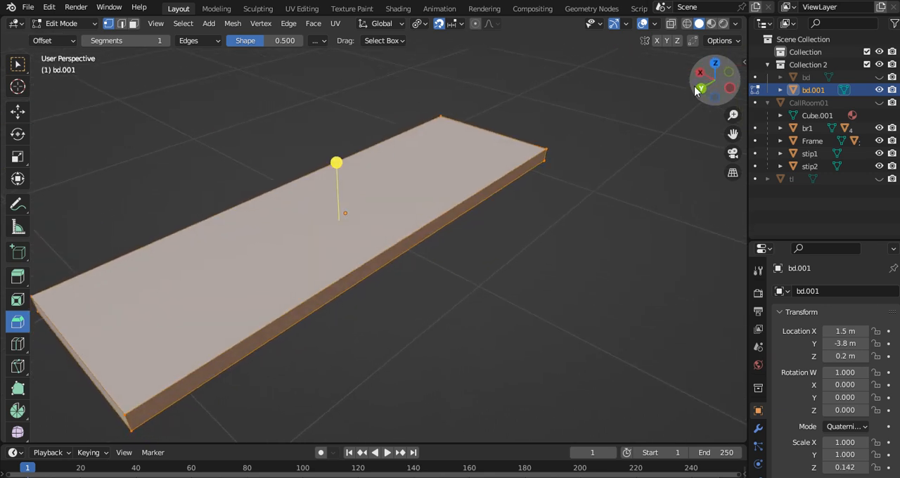
drag(724, 136, 867, 61)
scroll(428, 224, up, 1)
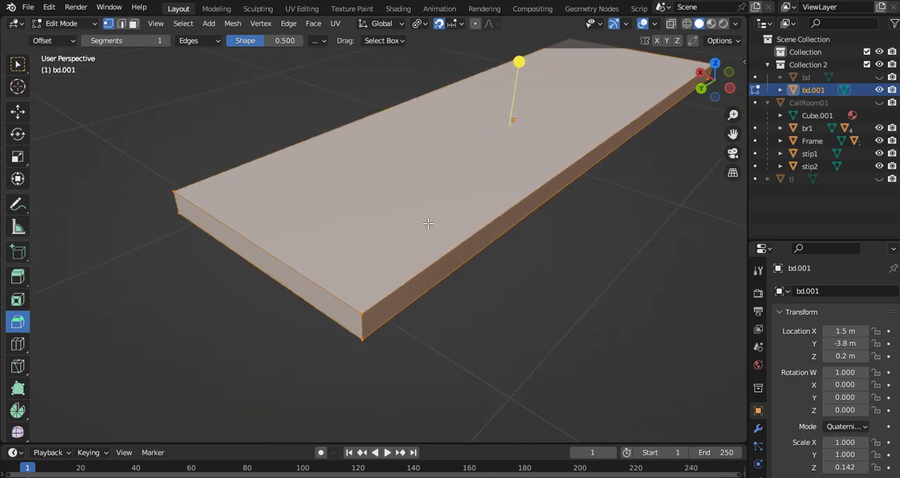
scroll(429, 224, up, 1)
scroll(429, 224, down, 3)
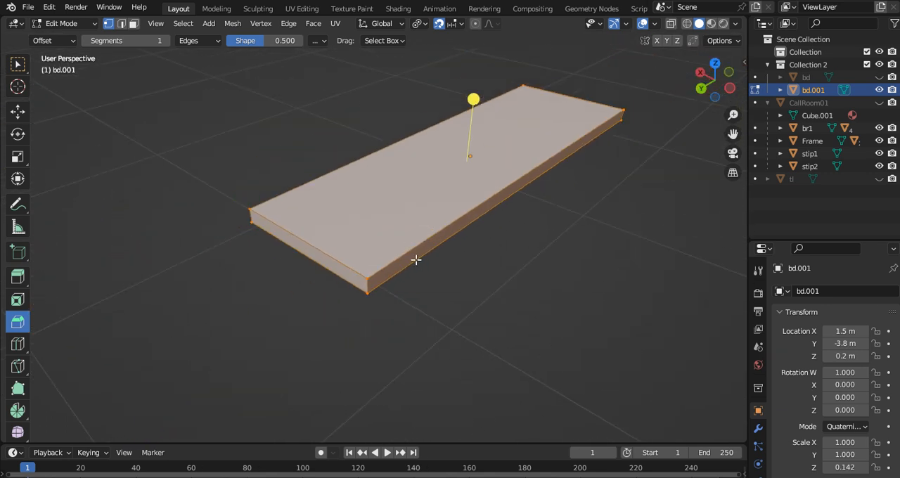
Return to Object Mode and add a Weld modifier to the slab.
click(62, 23)
click(64, 37)
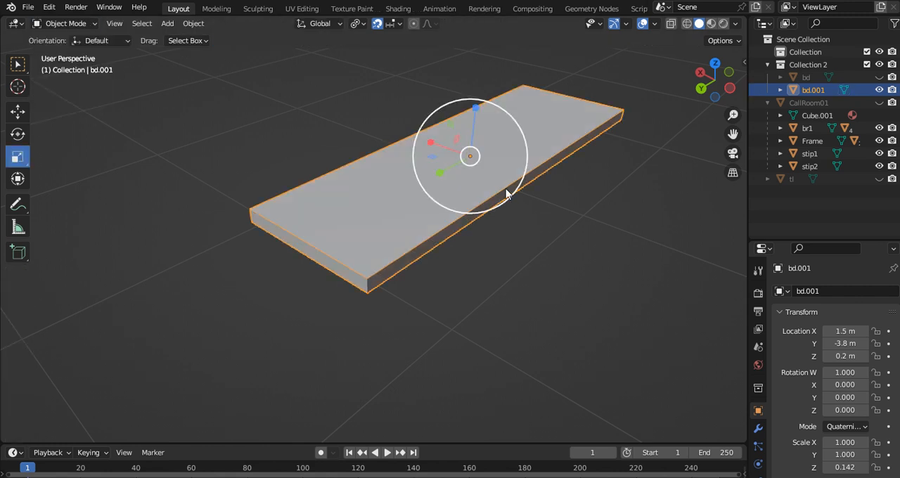
click(472, 225)
click(460, 193)
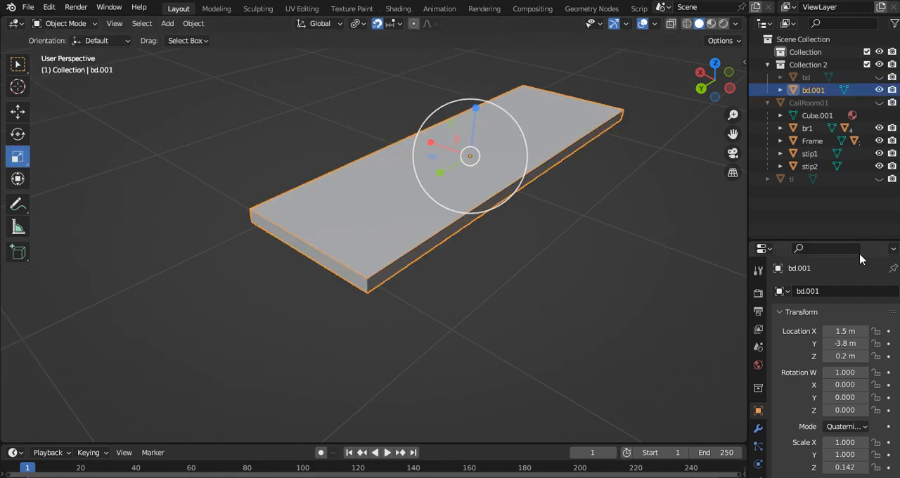
drag(791, 182, 791, 170)
click(758, 362)
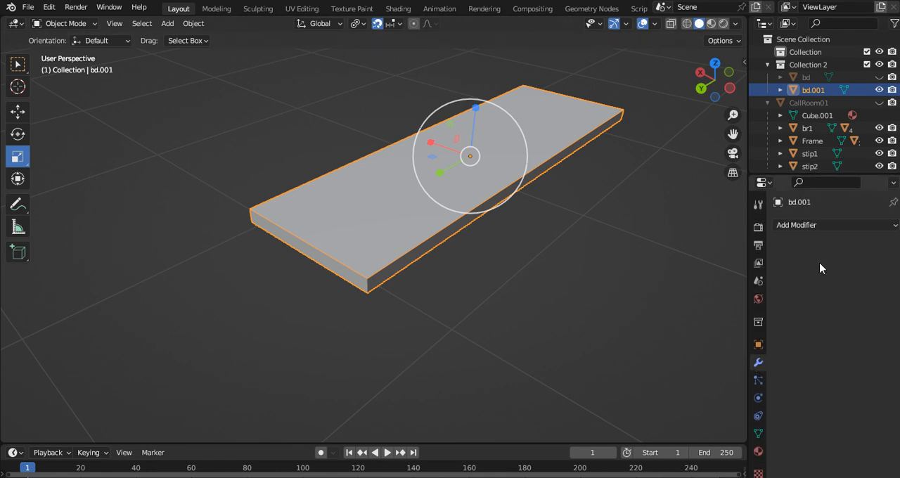
click(820, 226)
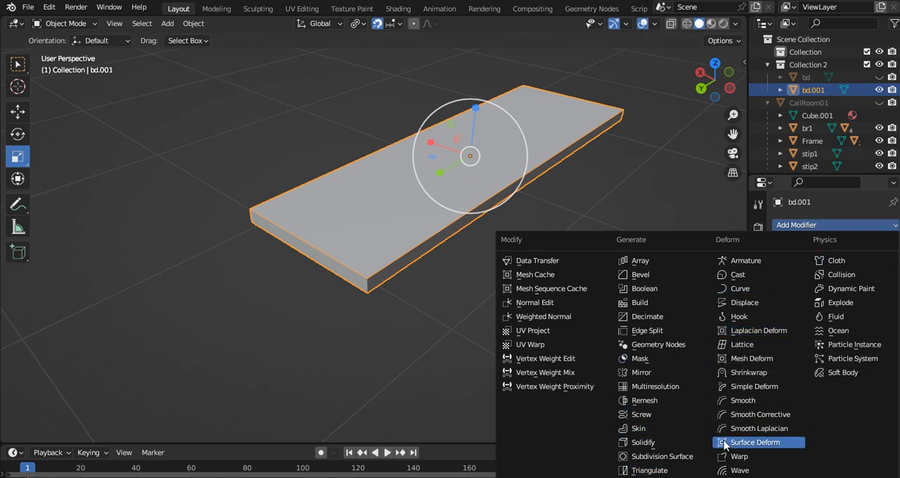
scroll(660, 470, down, 3)
click(656, 461)
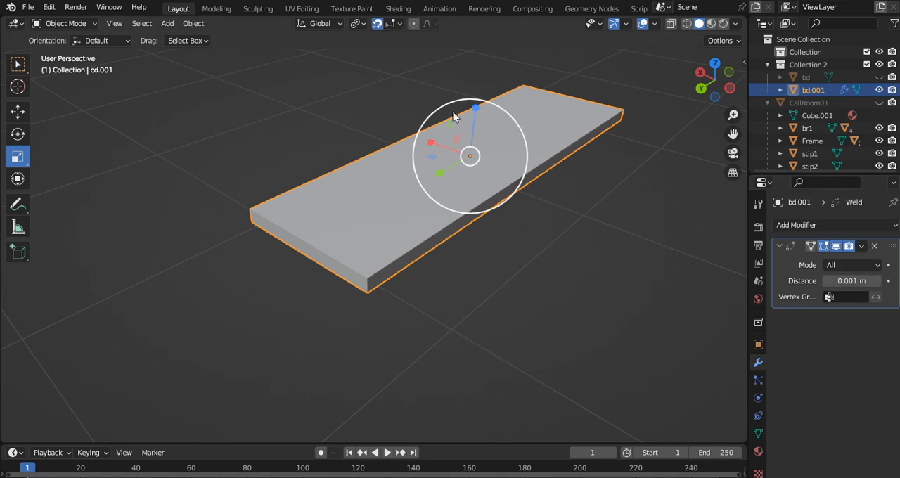
Keep the Weld modifier's mode at All and apply the modifier to the slab.
click(874, 267)
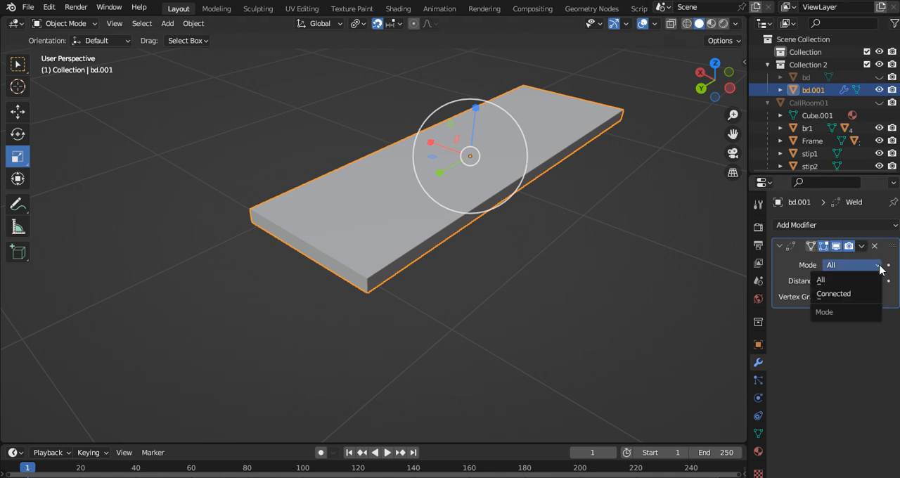
click(843, 282)
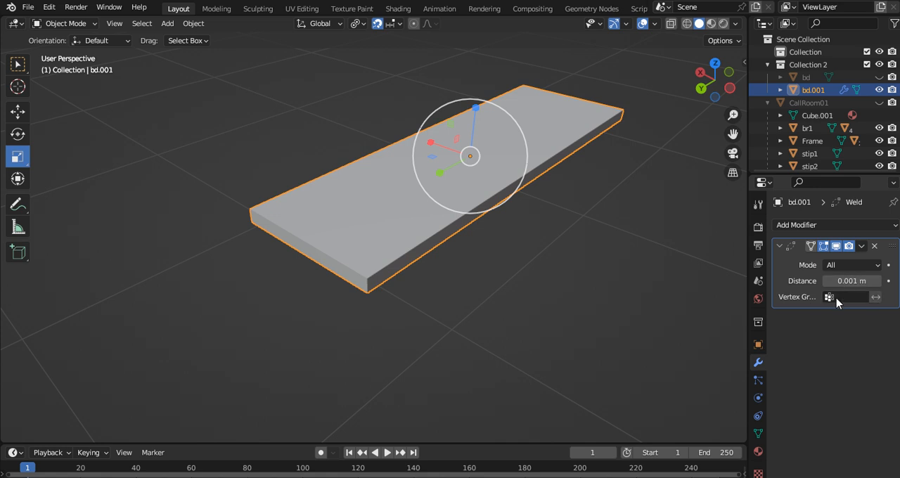
click(861, 246)
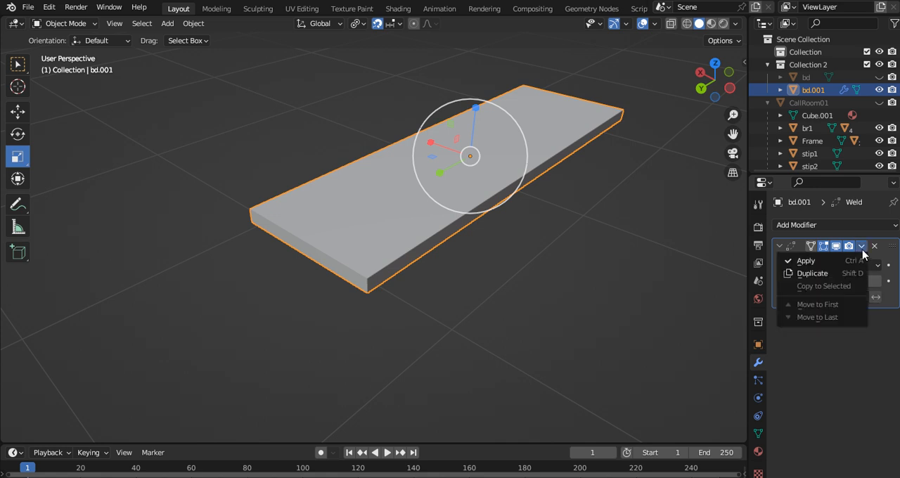
click(827, 266)
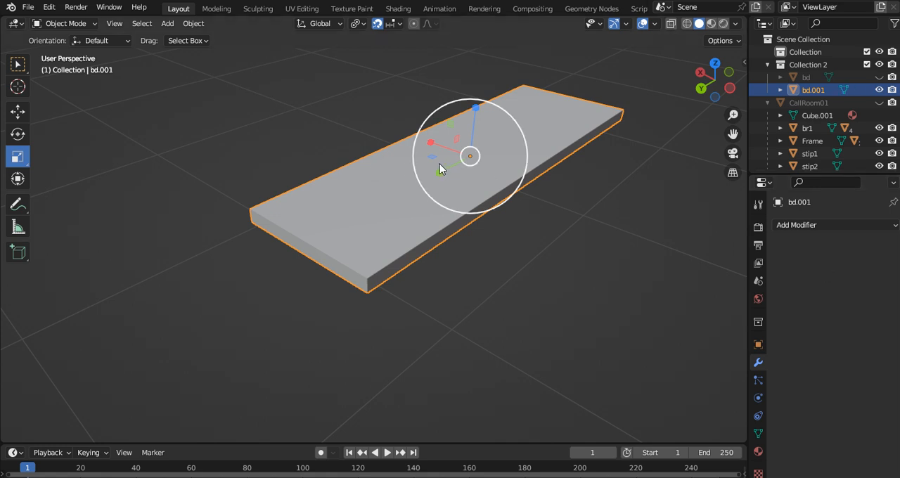
Return to Edit Mode and bevel all edges of the slab by about 0.029 m.
click(65, 23)
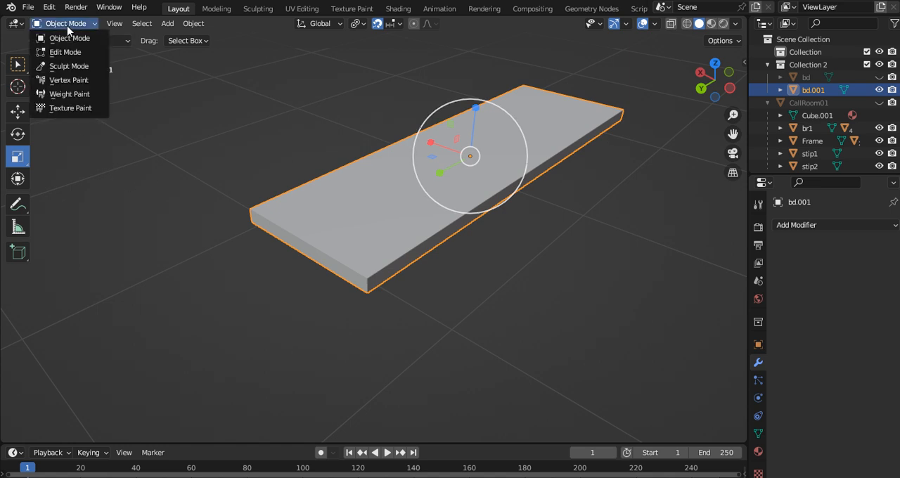
click(59, 54)
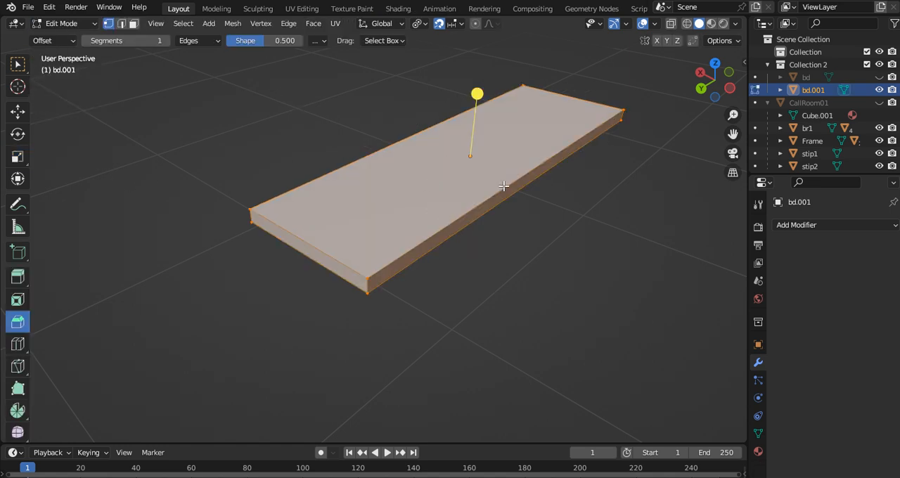
drag(712, 88, 708, 97)
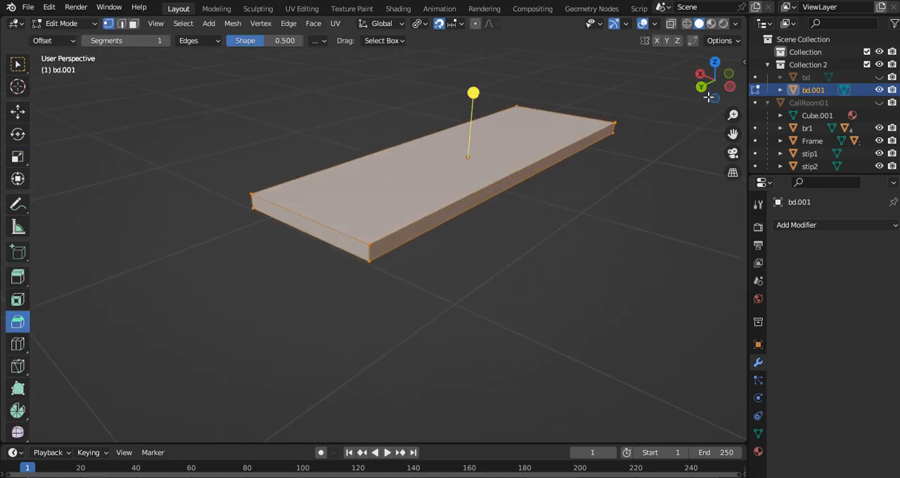
mouse_move(473, 92)
mouse_down()
mouse_move(474, 80)
mouse_move(462, 82)
mouse_up()
scroll(425, 108, up, 5)
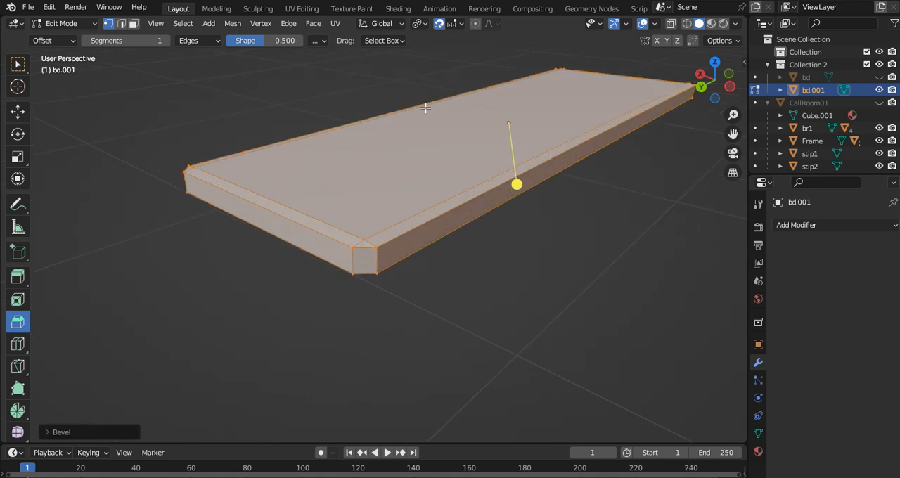
Increase the number of segments of the slab's bevel to 3 and check the rounded corner.
mouse_move(707, 79)
mouse_down()
mouse_move(710, 116)
mouse_move(718, 69)
mouse_up()
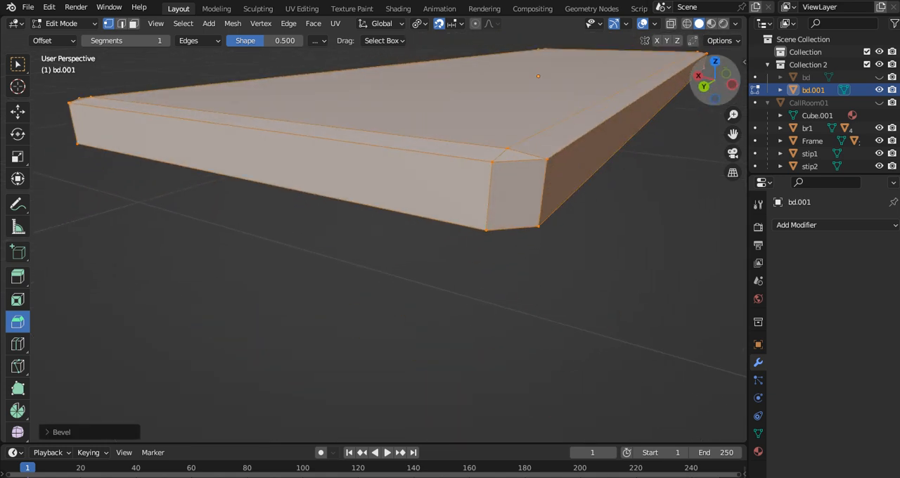
scroll(607, 109, down, 4)
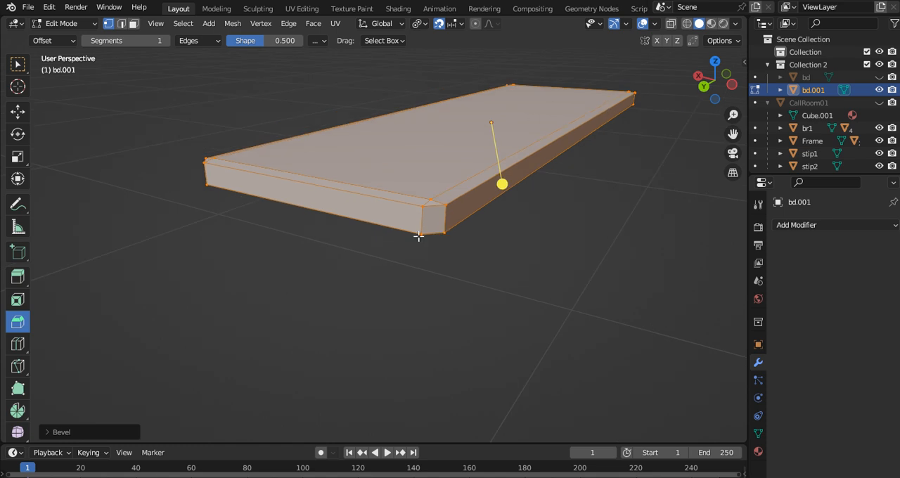
click(80, 433)
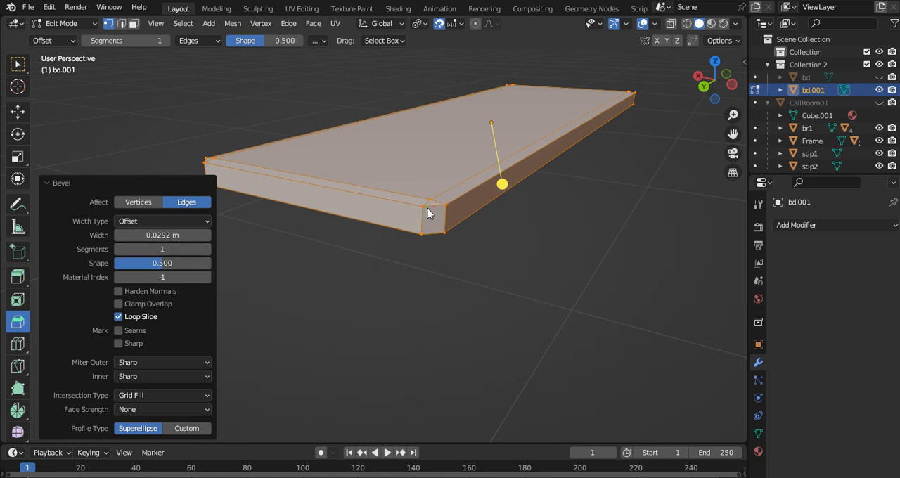
click(207, 249)
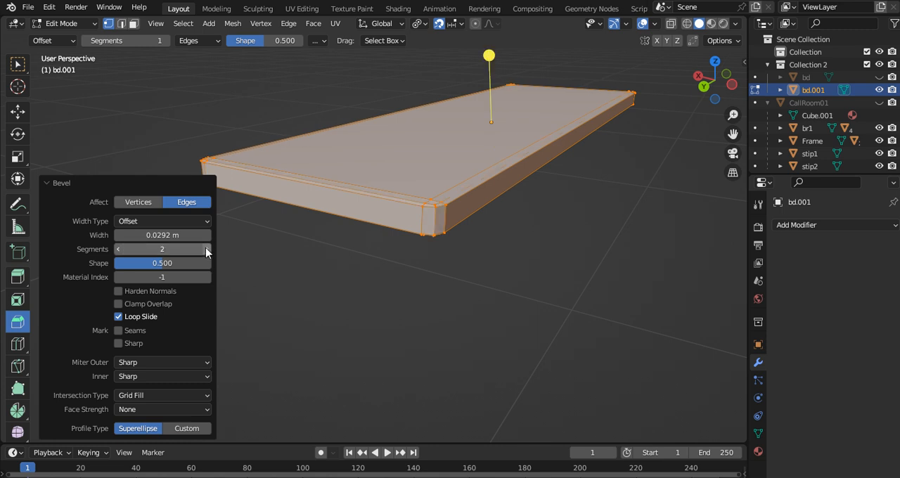
click(204, 249)
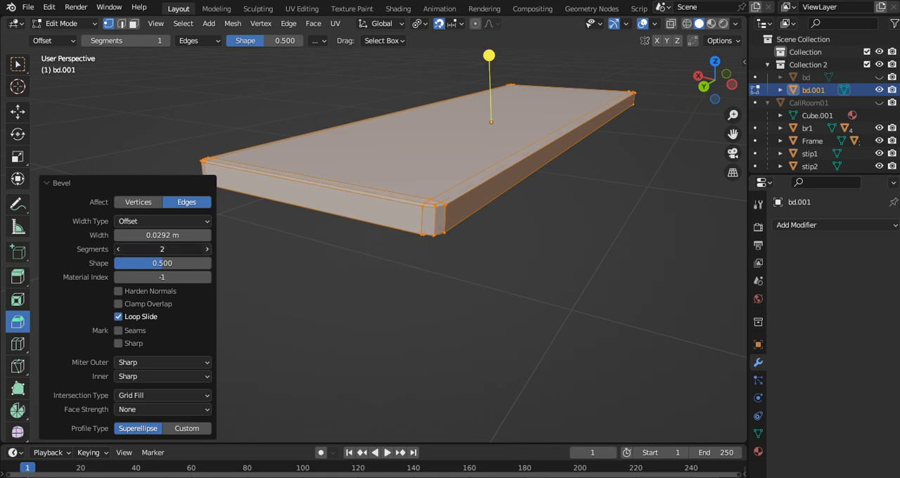
drag(712, 90, 677, 92)
scroll(677, 91, up, 2)
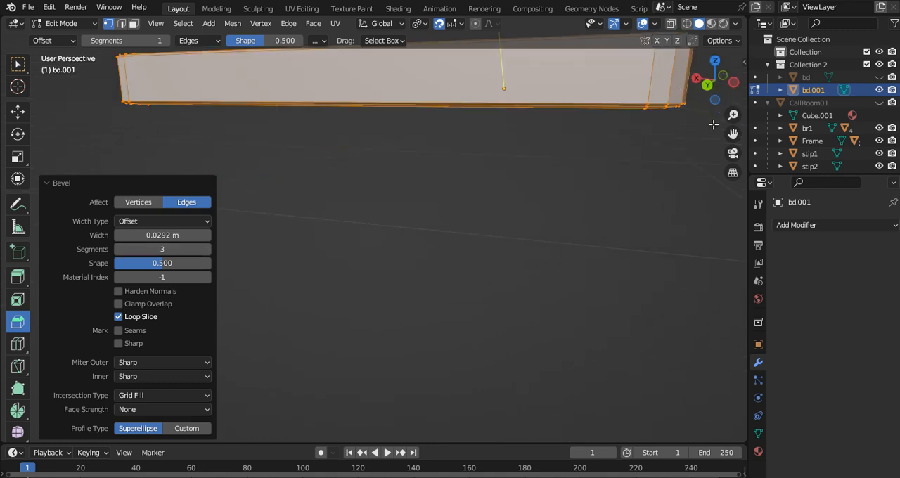
drag(734, 134, 684, 192)
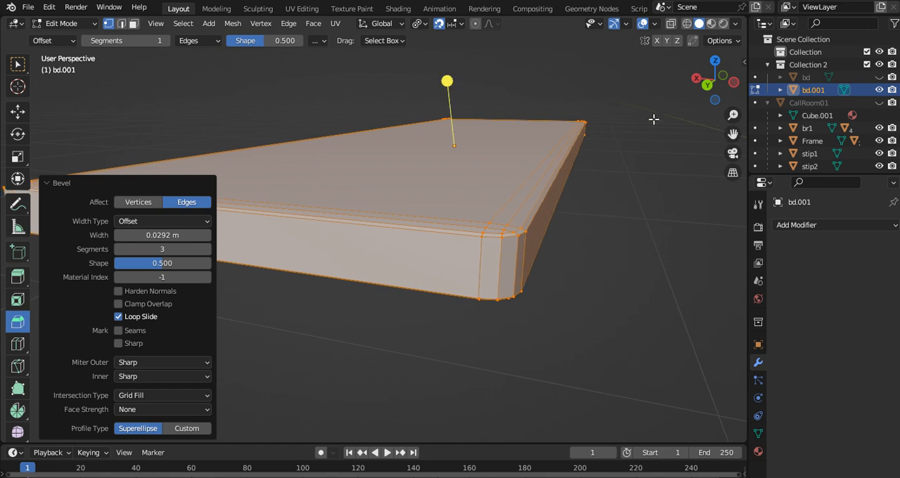
mouse_move(706, 85)
mouse_down()
mouse_move(705, 64)
mouse_move(706, 85)
mouse_up()
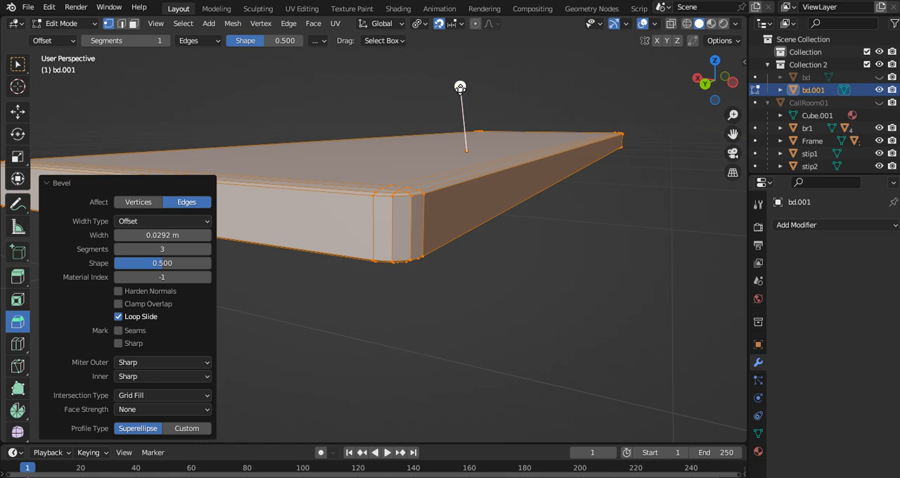
Try adding a second bevel to the slab's already rounded edges, undoing each attempt.
drag(459, 87, 460, 80)
click(49, 7)
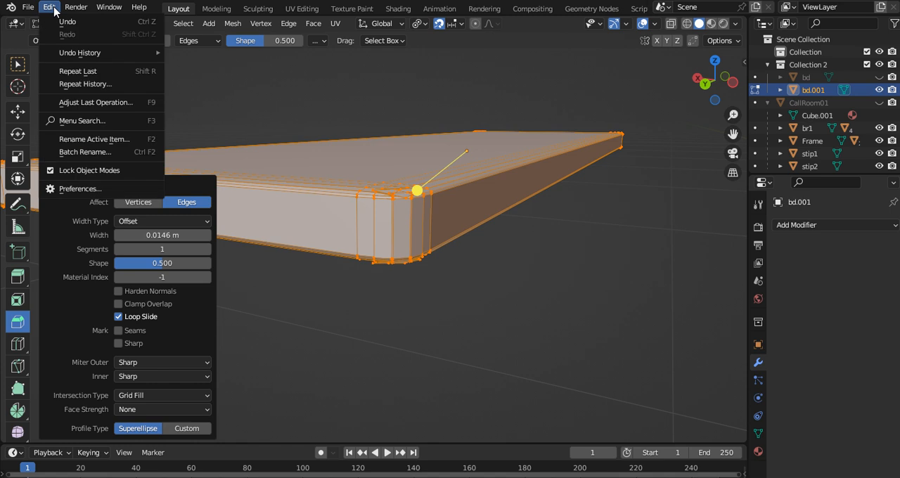
click(62, 22)
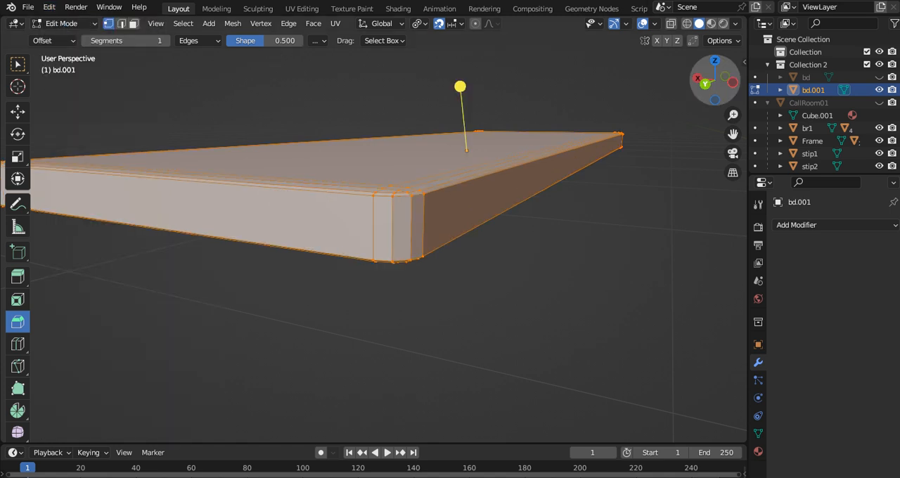
drag(709, 83, 716, 76)
scroll(630, 126, down, 2)
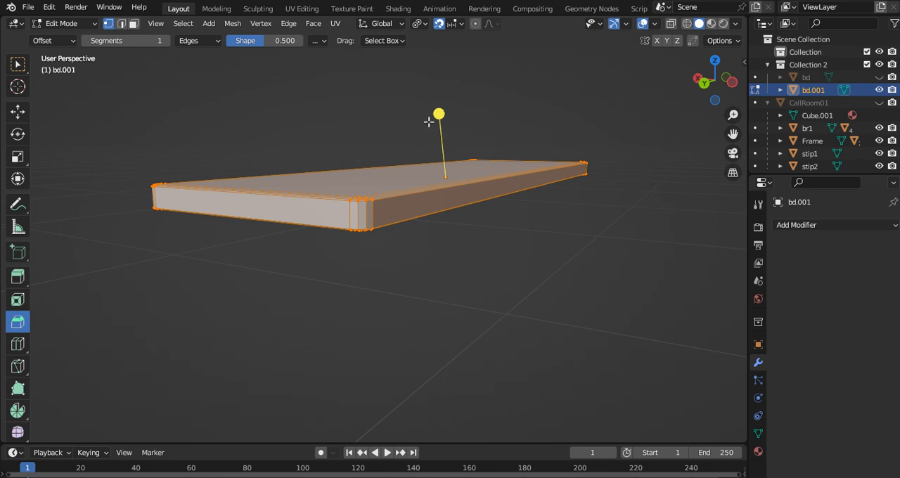
drag(438, 112, 437, 102)
click(49, 6)
click(63, 21)
Show the whole slab in wireframe from the top view.
scroll(650, 168, down, 4)
drag(712, 78, 665, 78)
click(714, 71)
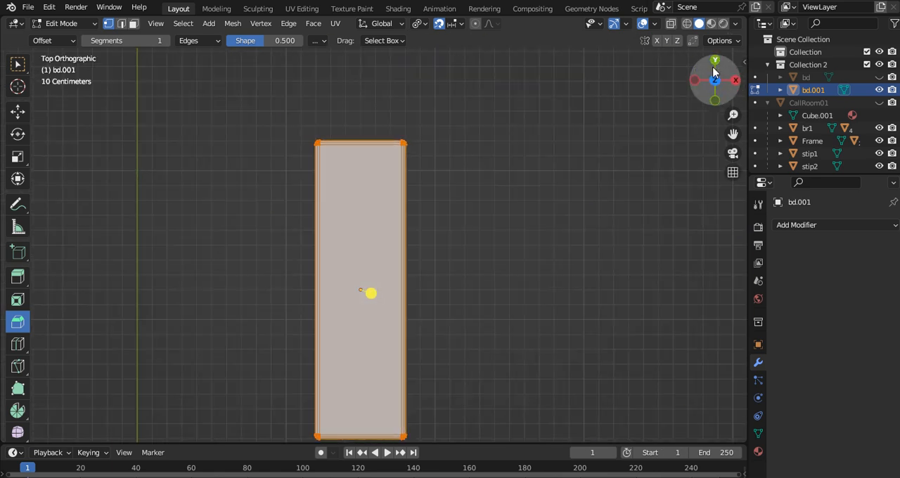
mouse_move(732, 133)
mouse_down()
mouse_move(773, 73)
mouse_move(802, 80)
mouse_up()
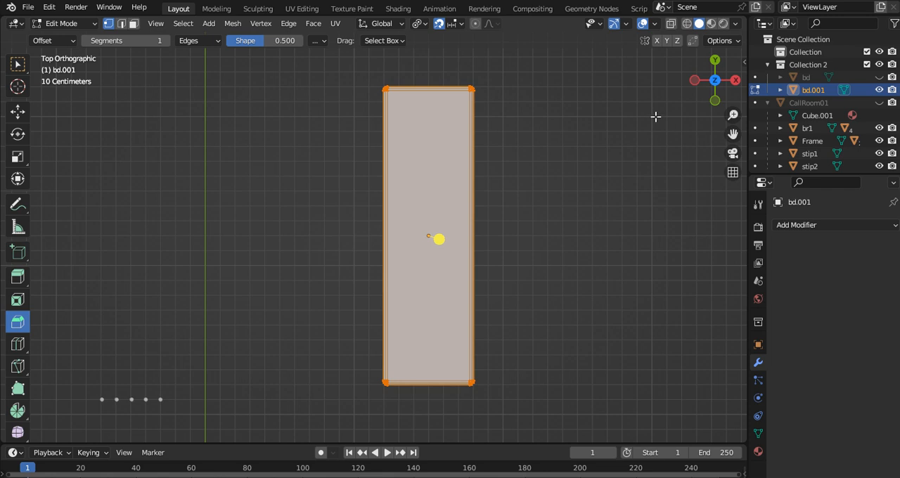
click(675, 26)
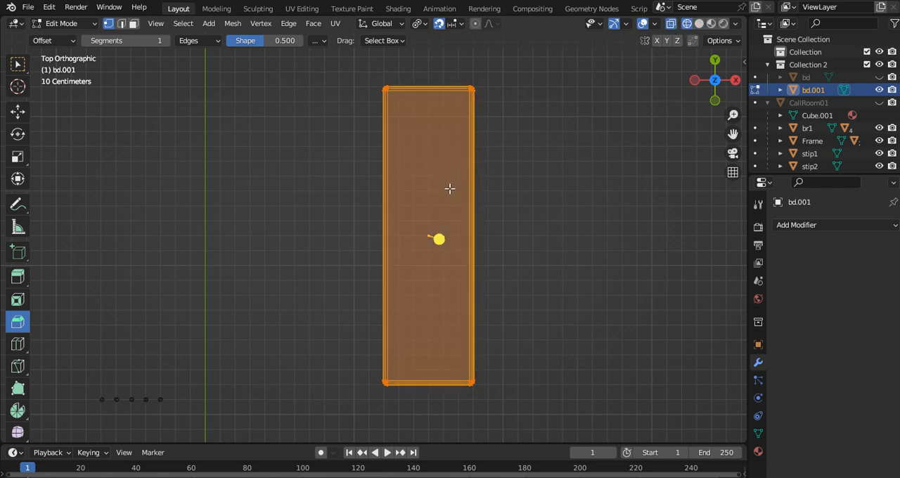
Add seven evenly spaced crosswise loop cuts that divide the slab's length into eight sections.
click(17, 343)
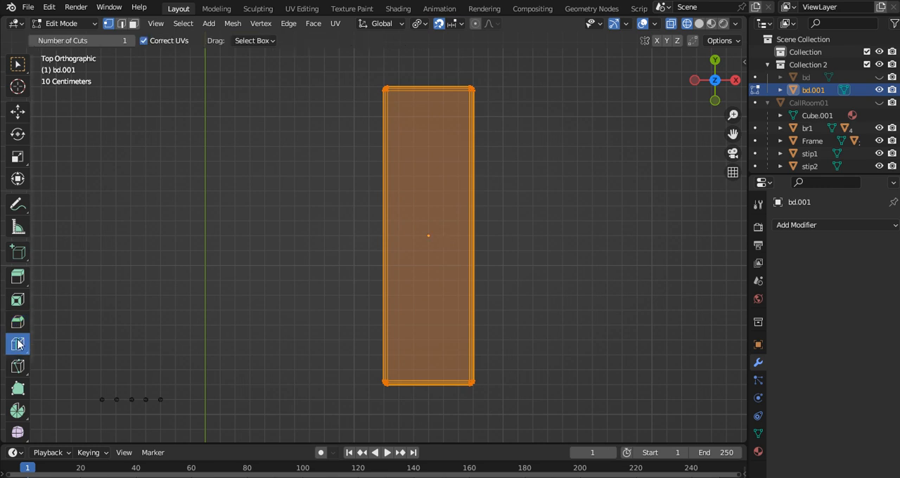
click(393, 236)
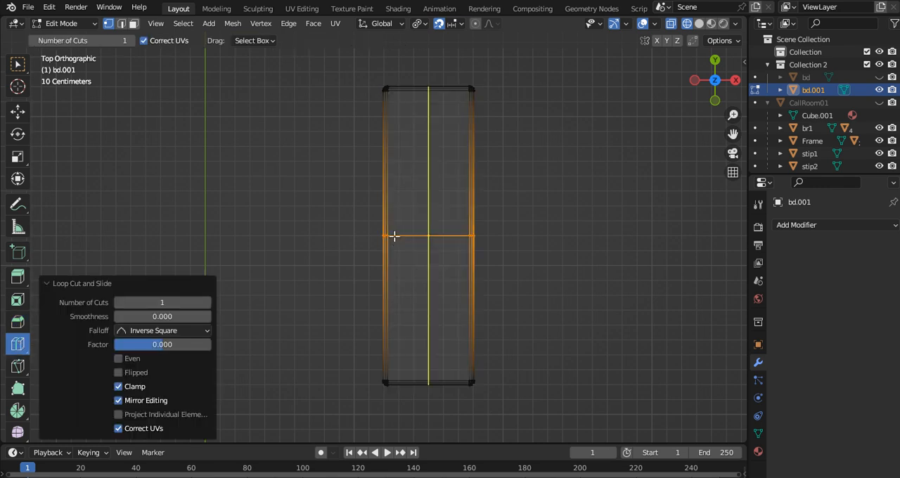
click(397, 161)
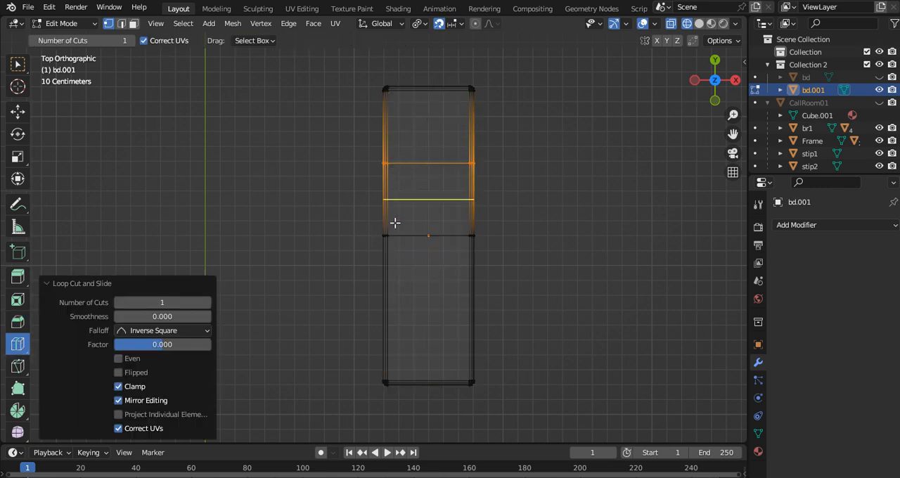
click(392, 311)
click(395, 355)
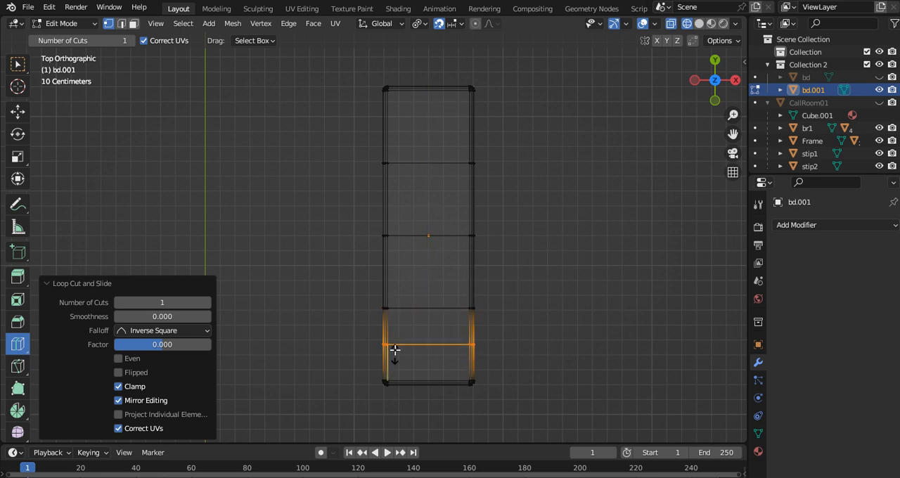
click(404, 279)
click(404, 204)
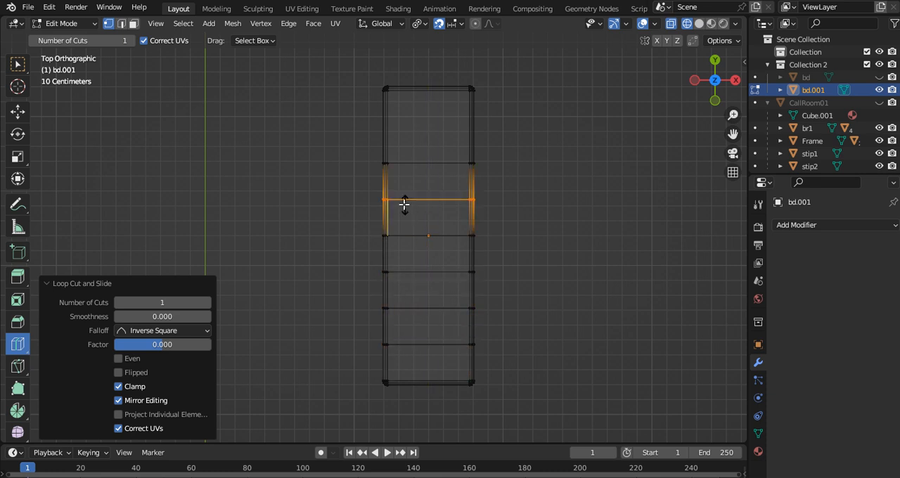
click(405, 130)
Add three lengthwise loop cuts, one along the slab's middle and one halfway to each side, undoing the stray crosswise cut.
click(428, 131)
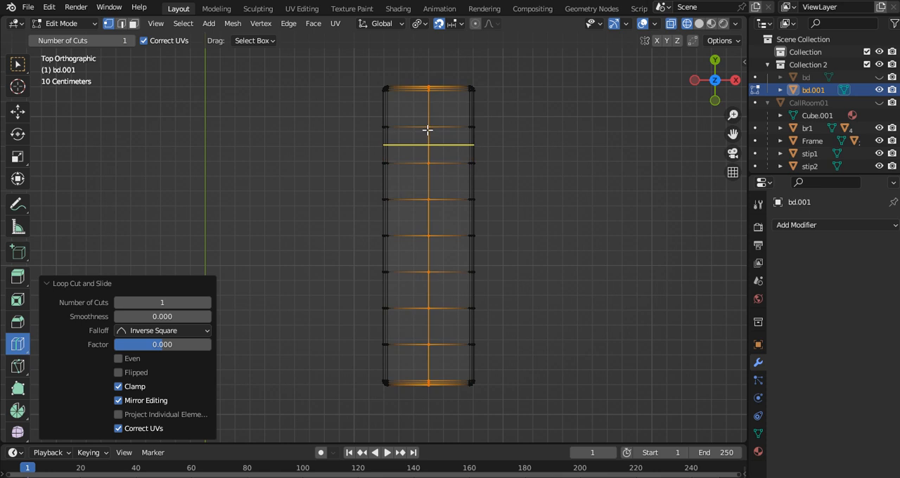
click(407, 124)
click(467, 122)
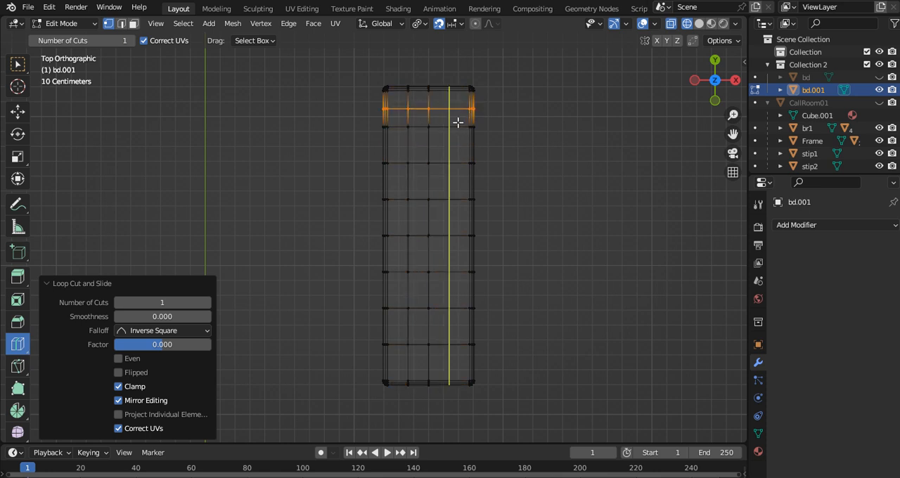
click(49, 9)
click(62, 22)
click(461, 96)
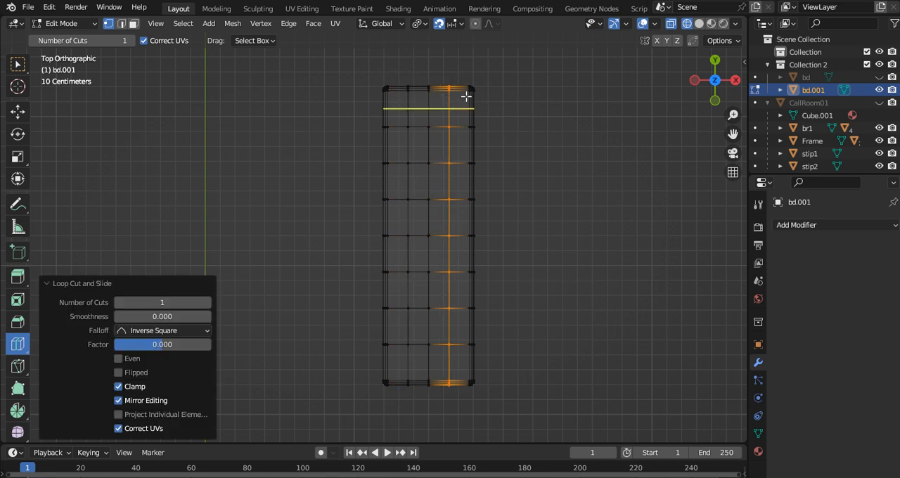
From the top view, add a crosswise loop cut through the middle of each of the slab's eight sections.
drag(734, 95, 641, 21)
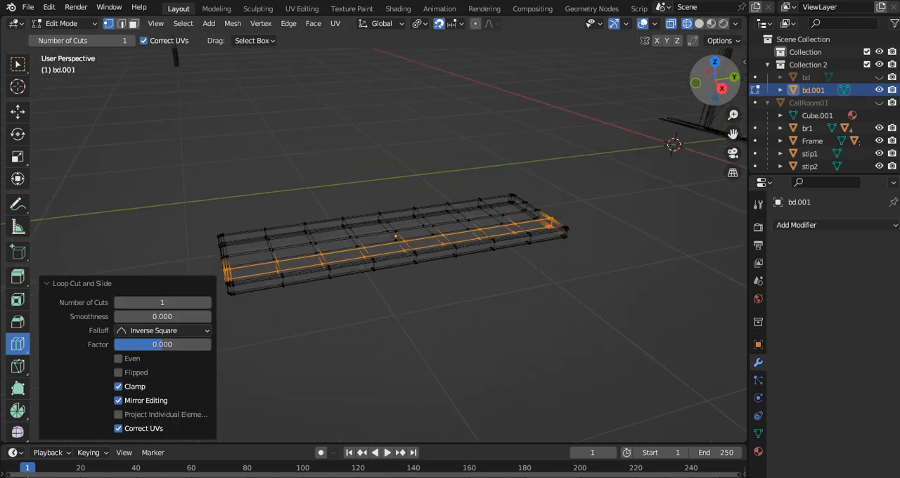
drag(695, 104, 723, 104)
scroll(598, 175, up, 2)
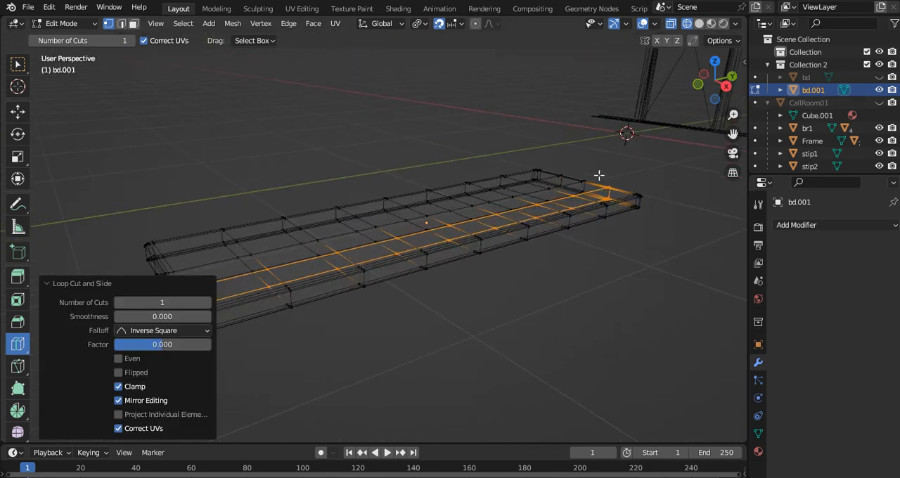
mouse_move(717, 83)
mouse_down()
mouse_move(723, 113)
mouse_move(706, 88)
mouse_move(723, 99)
mouse_move(714, 83)
mouse_up()
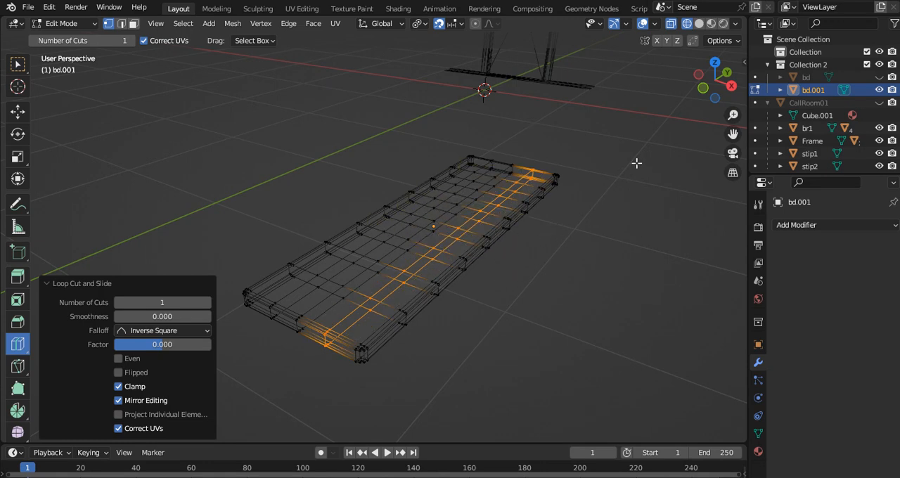
drag(732, 133, 721, 107)
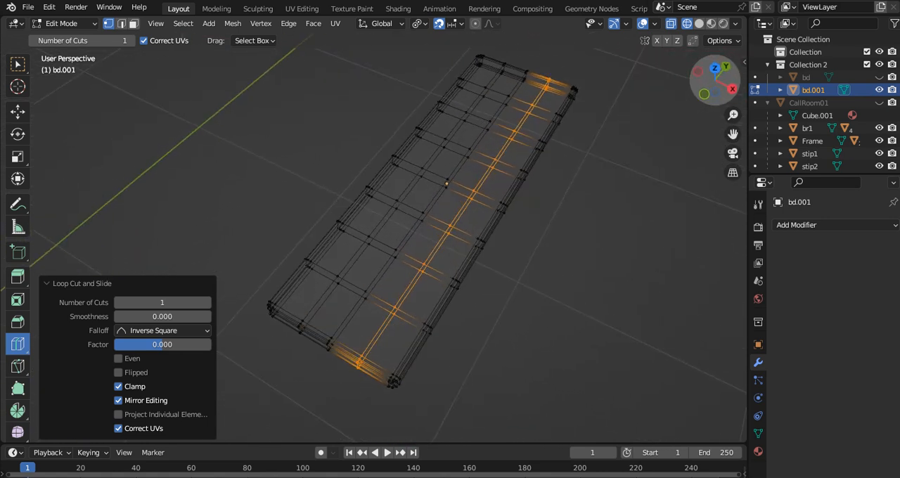
click(715, 68)
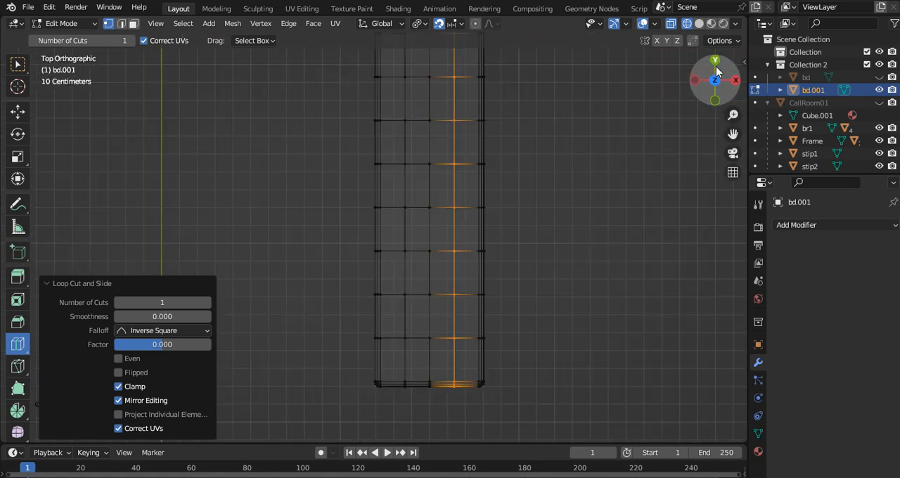
click(476, 361)
click(478, 317)
click(482, 274)
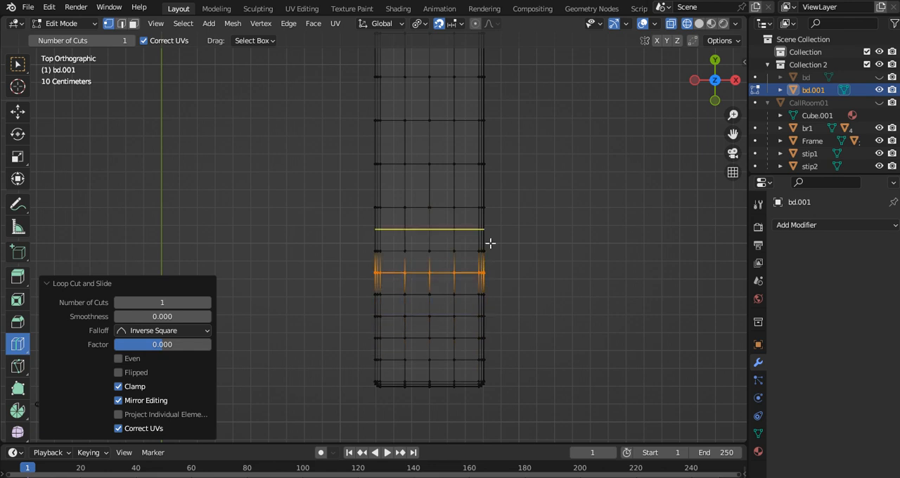
click(493, 230)
click(478, 187)
click(476, 142)
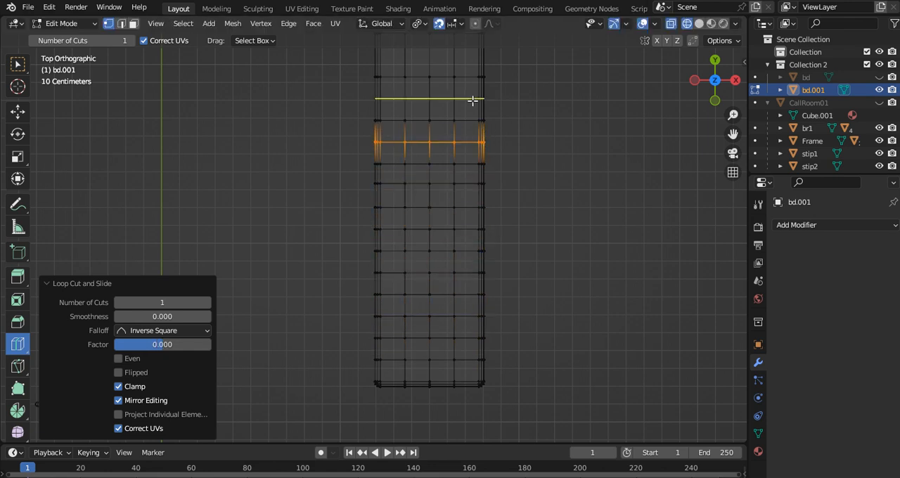
click(484, 99)
click(487, 64)
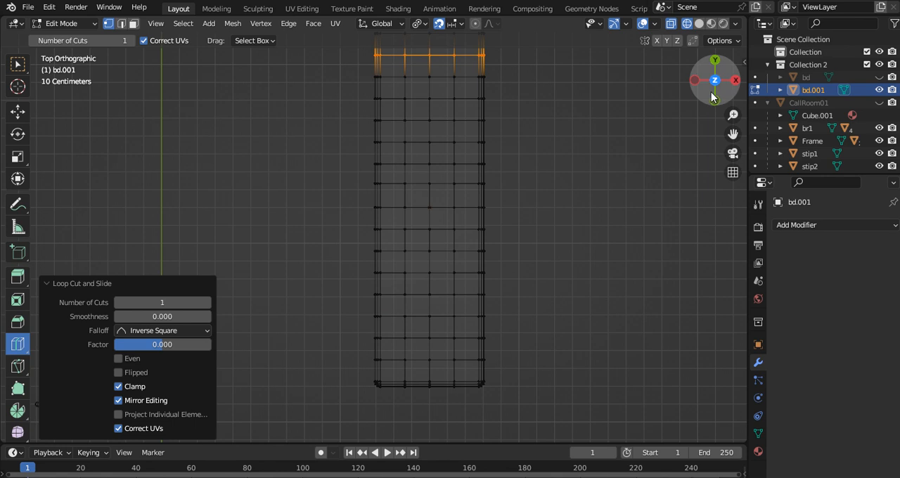
Return the viewport to solid shading and check the slab's grid of faces in perspective.
mouse_move(714, 80)
mouse_down()
mouse_move(696, 105)
mouse_move(699, 48)
mouse_move(719, 65)
mouse_up()
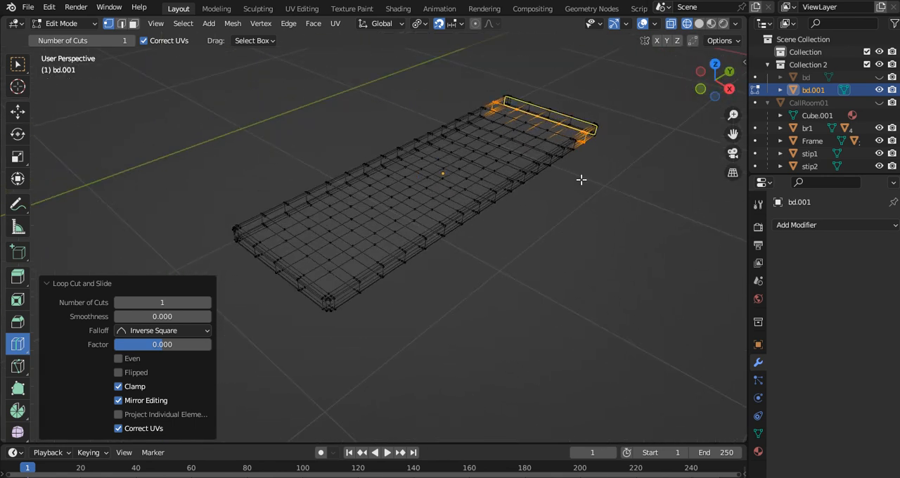
scroll(568, 188, down, 3)
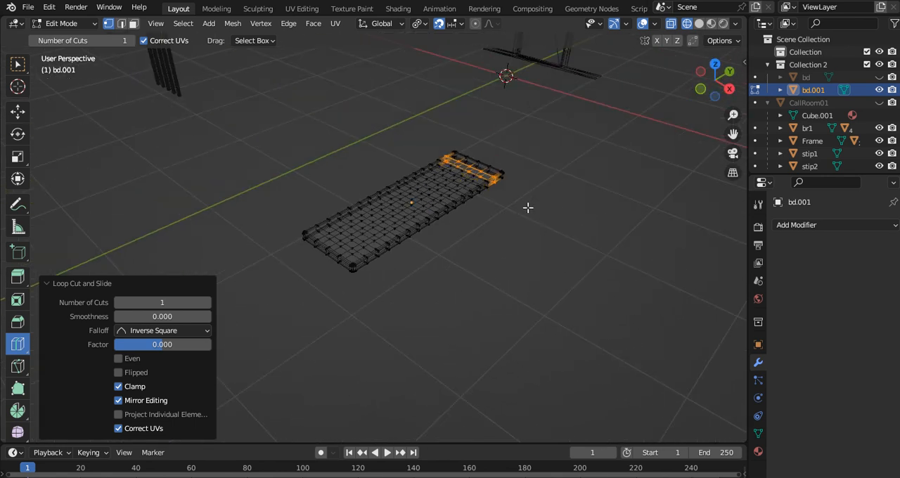
click(699, 24)
scroll(562, 151, up, 2)
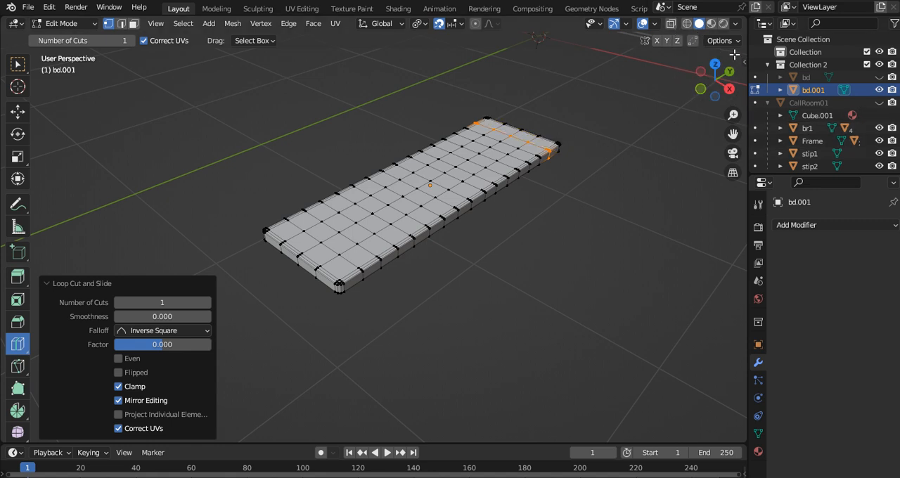
Unhide the original bed block bd and return to Object Mode.
click(879, 77)
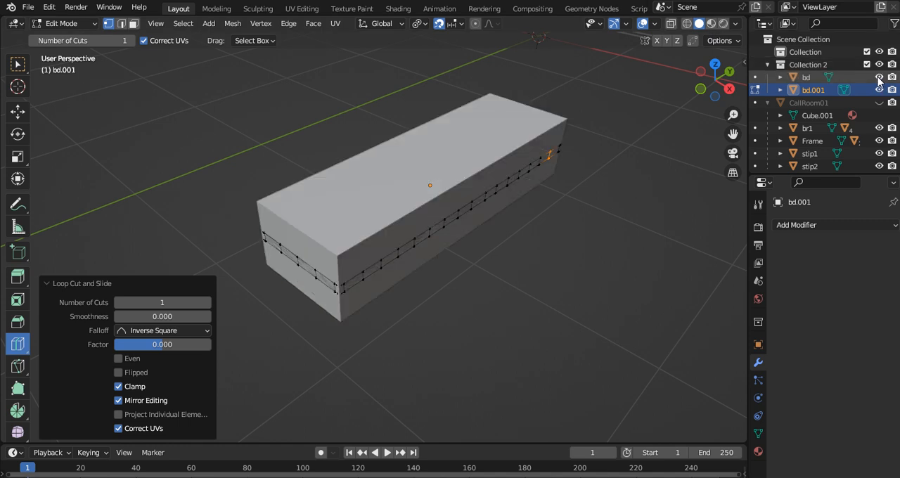
click(70, 25)
click(67, 36)
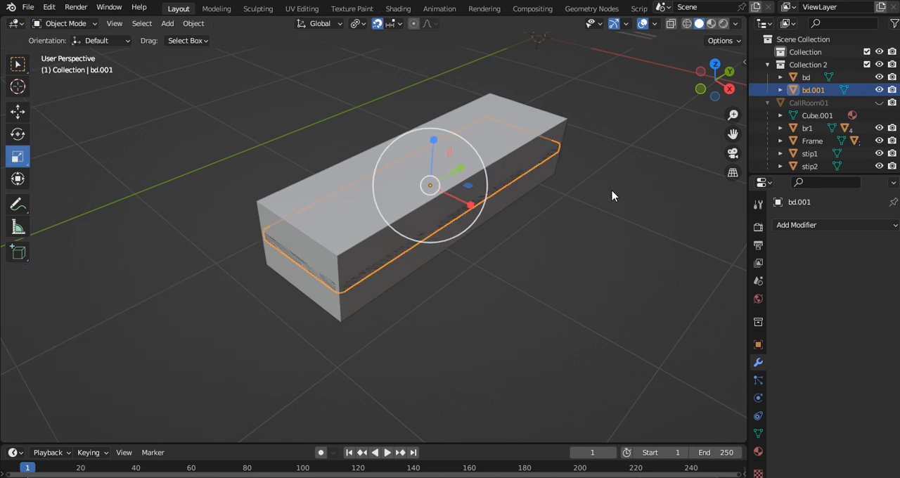
In a right-side wireframe view, move the slab bd.001 up 0.24 m along Z so it rests on top of the bed block.
click(729, 89)
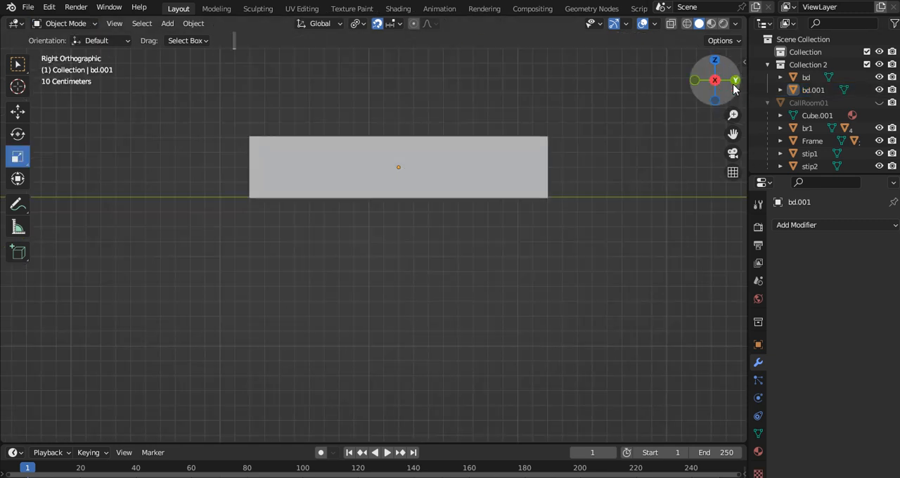
click(672, 24)
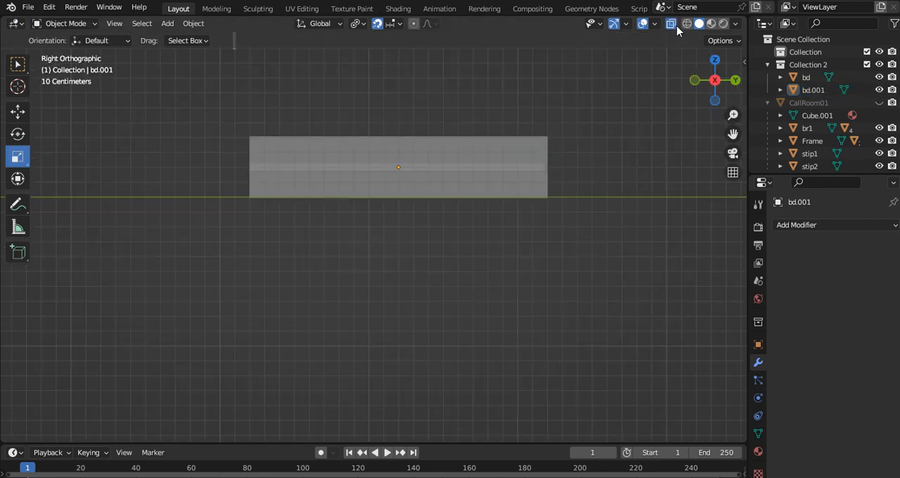
click(687, 24)
scroll(615, 108, up, 3)
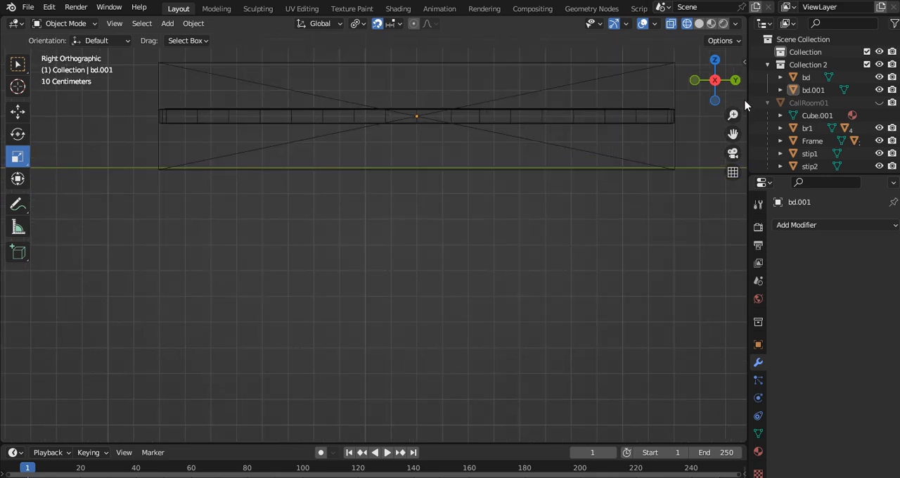
click(790, 90)
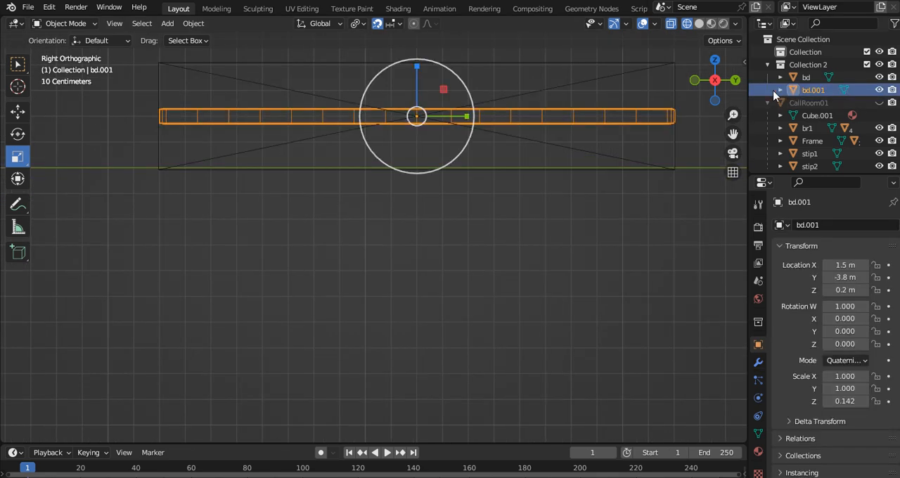
click(21, 109)
drag(732, 134, 733, 245)
scroll(632, 133, up, 2)
scroll(582, 129, up, 1)
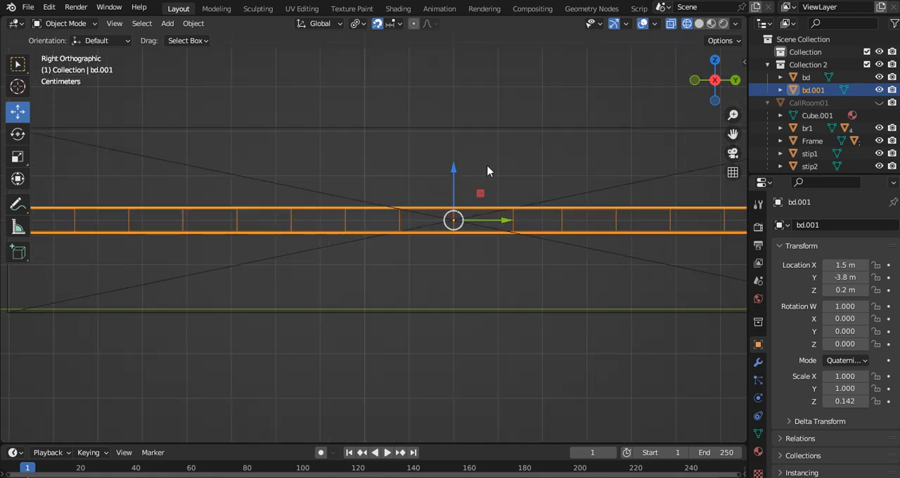
drag(454, 181, 463, 65)
scroll(476, 83, down, 3)
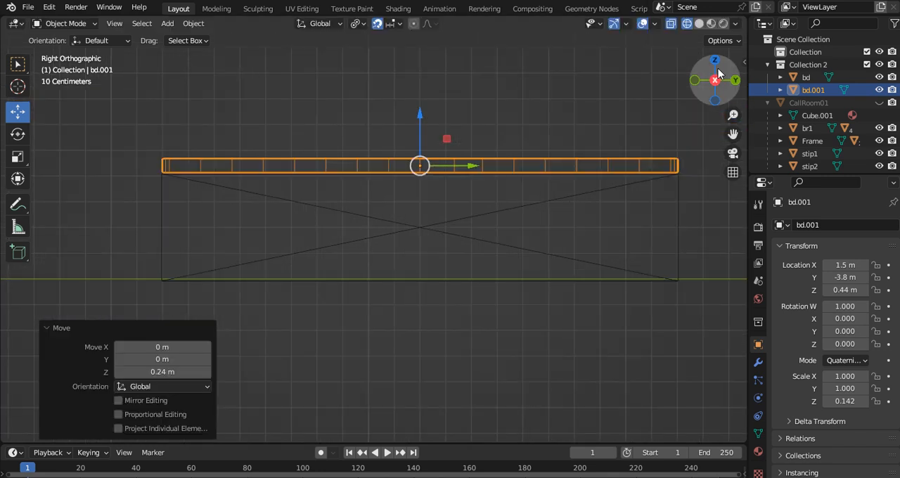
Return the viewport to solid shading with X-ray off and check in perspective how the slab sits on the block.
drag(718, 72, 692, 81)
key(shift+z)
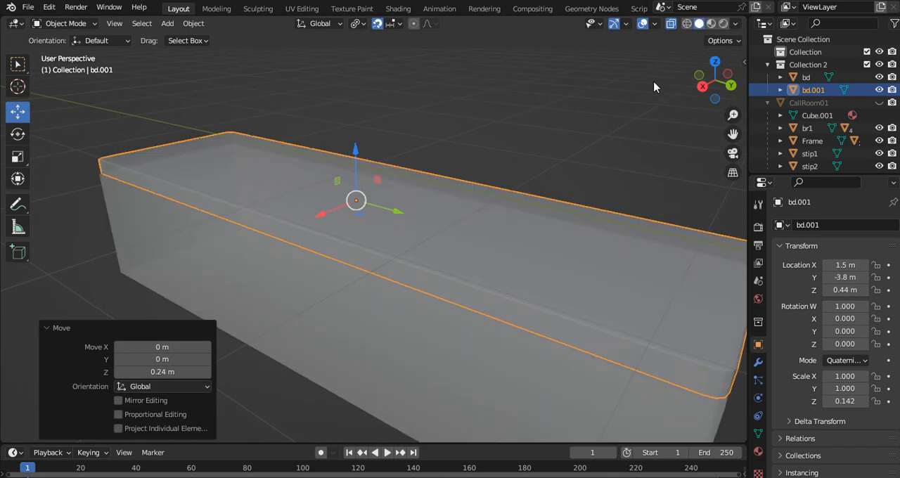
scroll(654, 88, down, 4)
click(654, 87)
drag(696, 93, 664, 89)
click(671, 25)
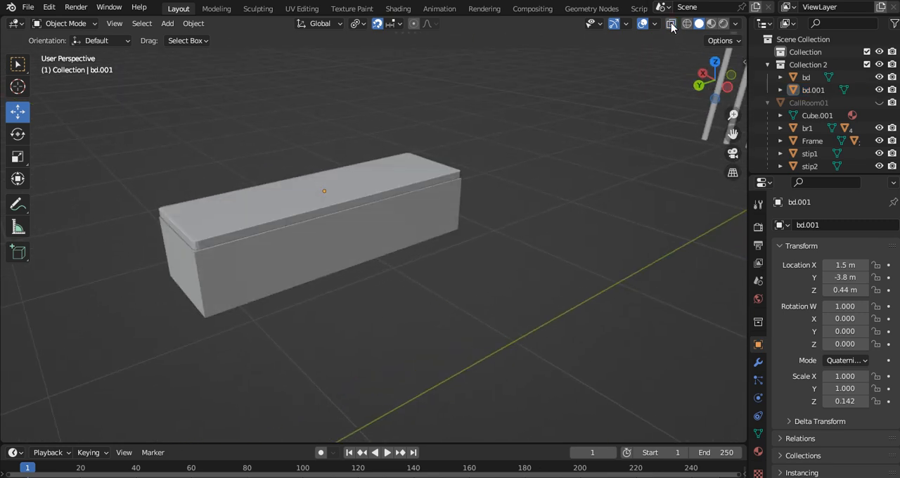
scroll(640, 115, up, 3)
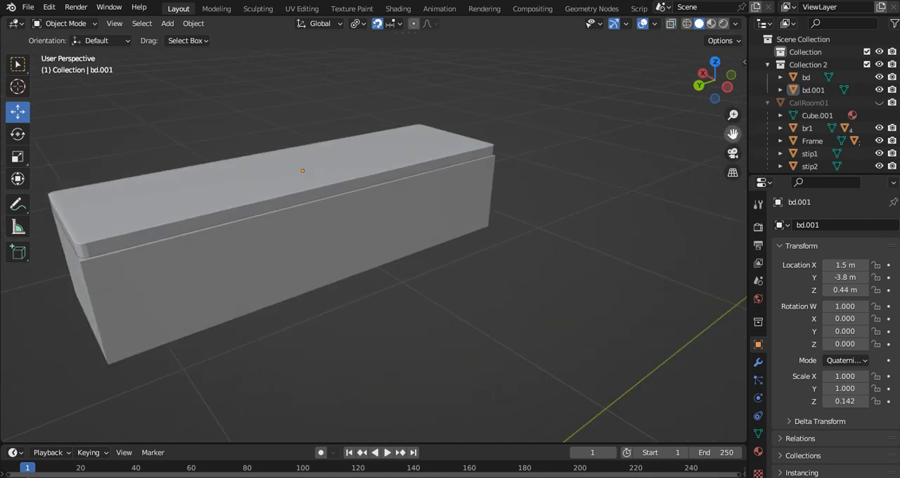
drag(733, 133, 869, 137)
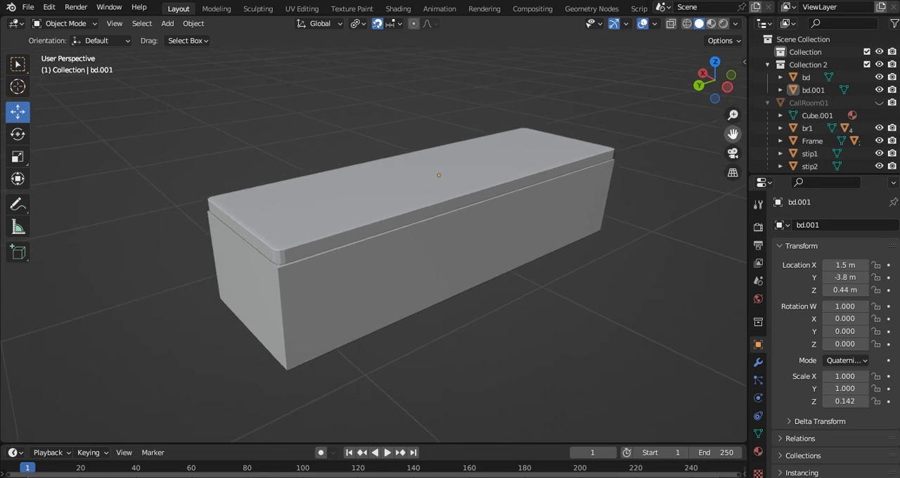
Show the slab's material settings and set the solid shading color display to Texture.
click(462, 201)
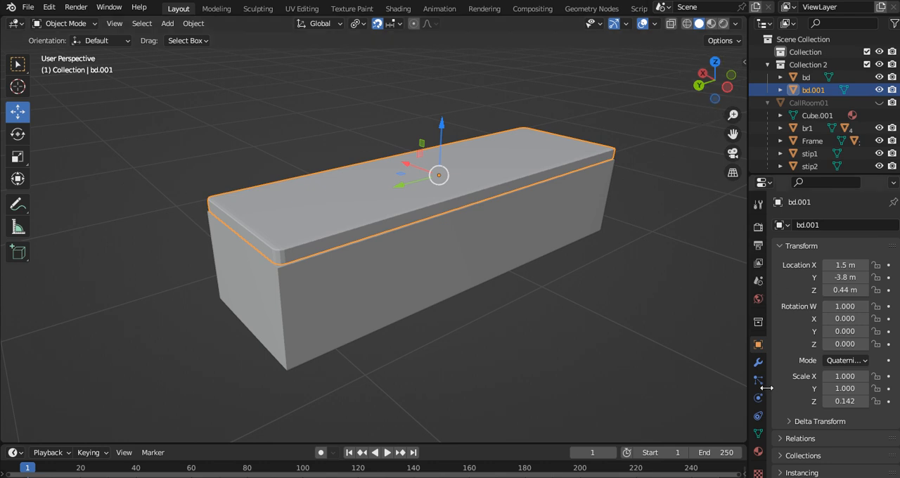
click(758, 451)
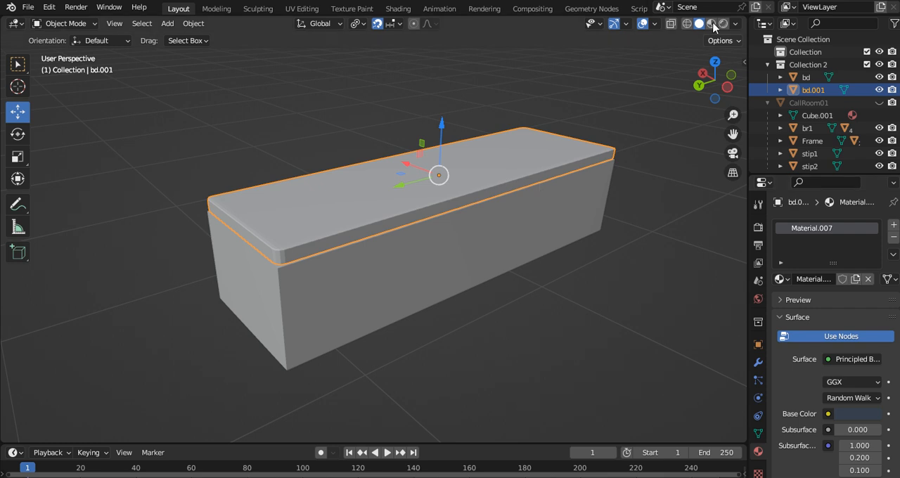
click(735, 24)
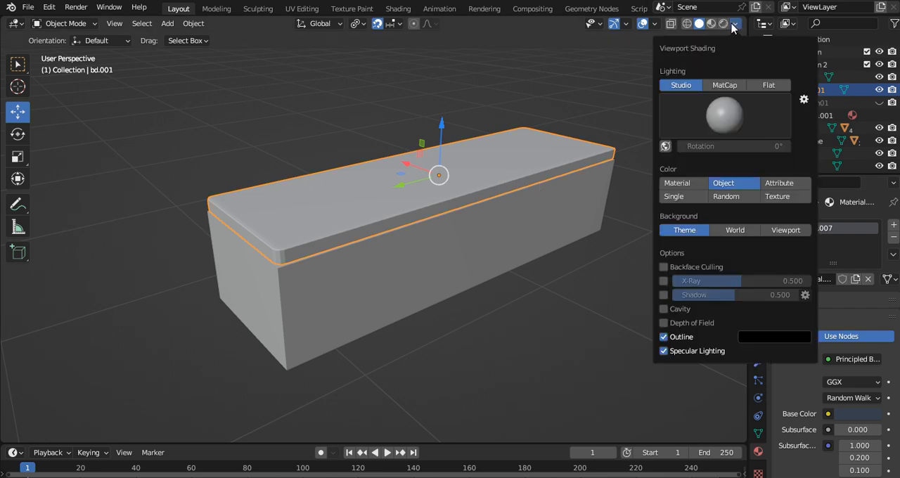
click(778, 201)
click(623, 184)
click(571, 182)
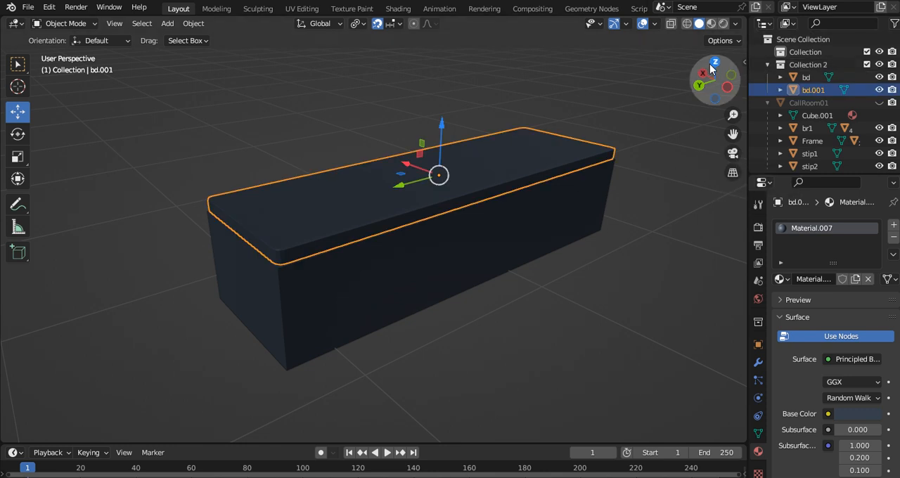
click(656, 189)
click(501, 187)
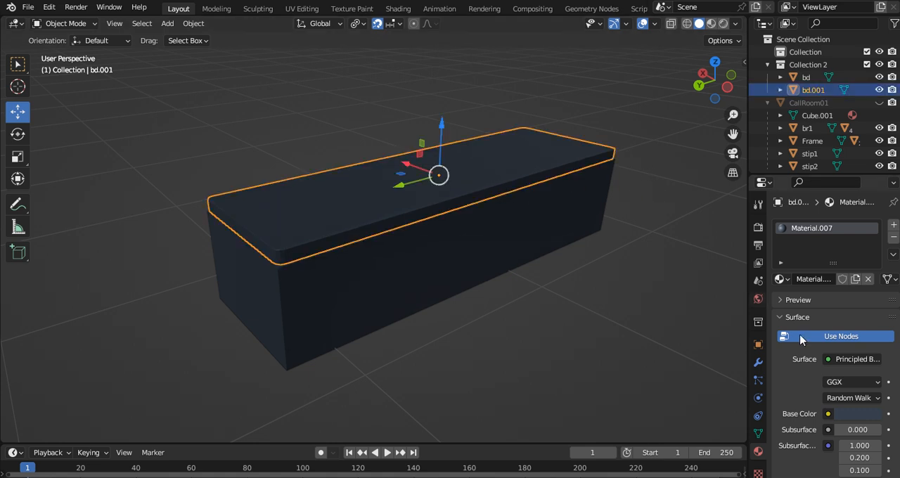
Set the slab material's base color to the bright blue sampled from the navigation gizmo's Z axis and view it in Material Preview shading.
click(838, 412)
click(869, 357)
click(713, 61)
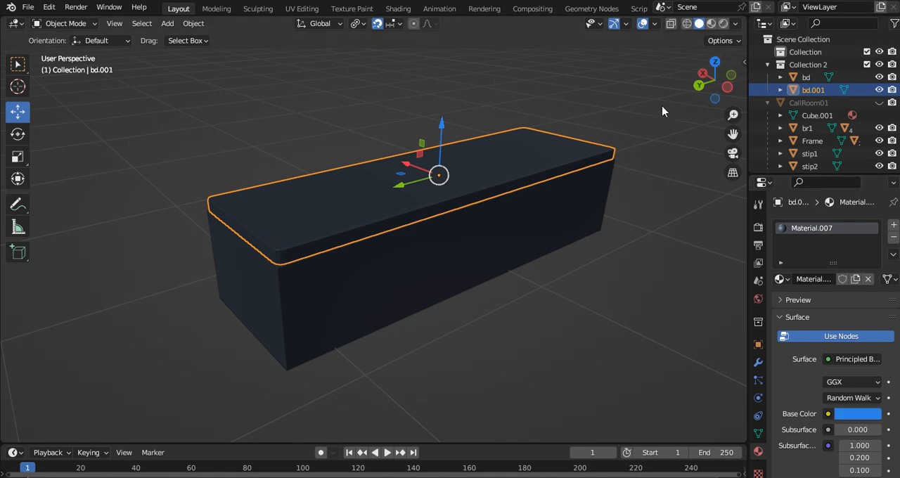
click(711, 24)
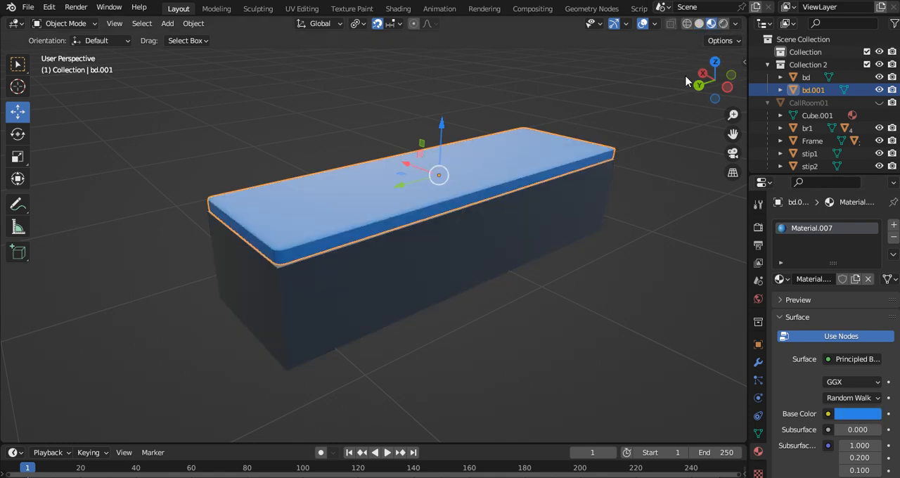
click(648, 111)
drag(697, 83, 704, 49)
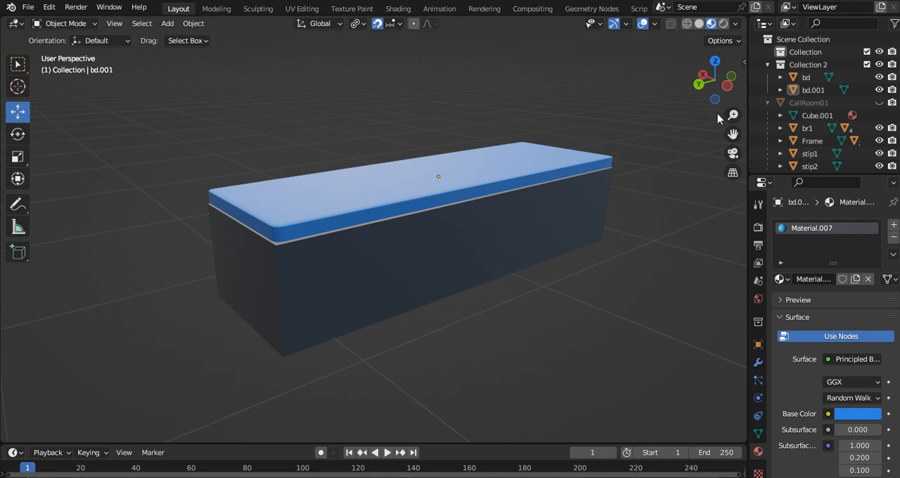
Change the slab's base color to the darker blue sampled from its own shaded side edge.
click(849, 414)
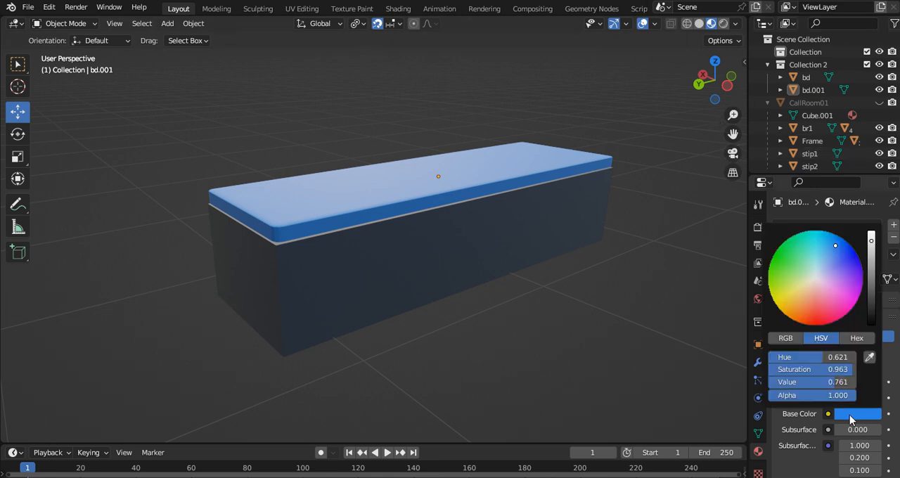
click(869, 357)
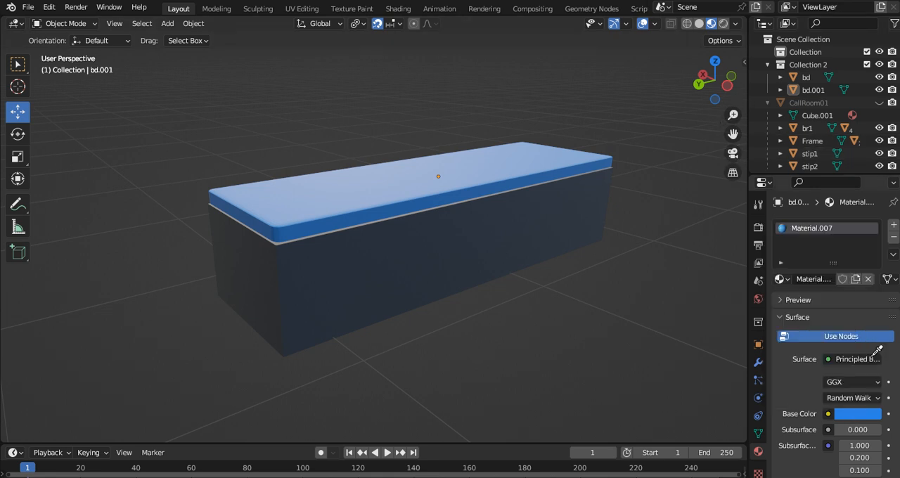
click(399, 208)
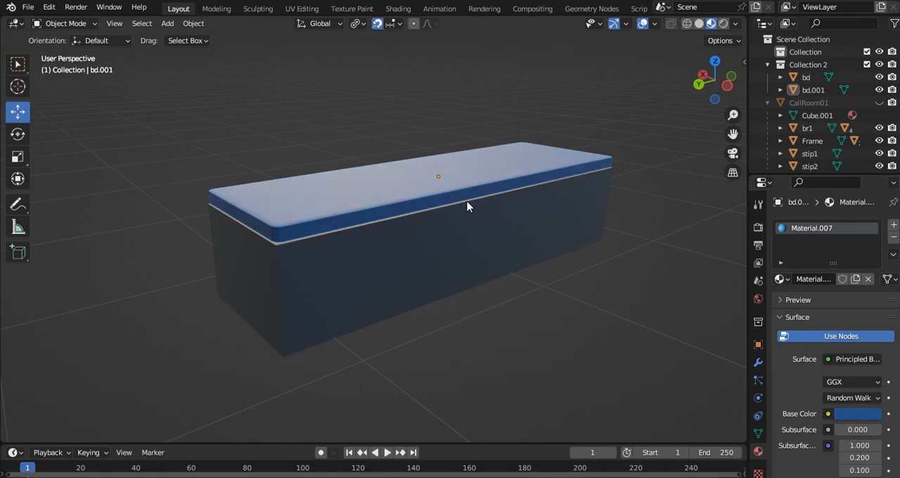
mouse_move(706, 89)
mouse_down()
mouse_move(707, 182)
mouse_move(791, 123)
mouse_move(852, 99)
mouse_move(753, 151)
mouse_move(725, 107)
mouse_move(694, 160)
mouse_move(689, 112)
mouse_move(654, 113)
mouse_move(709, 96)
mouse_up()
scroll(609, 140, down, 2)
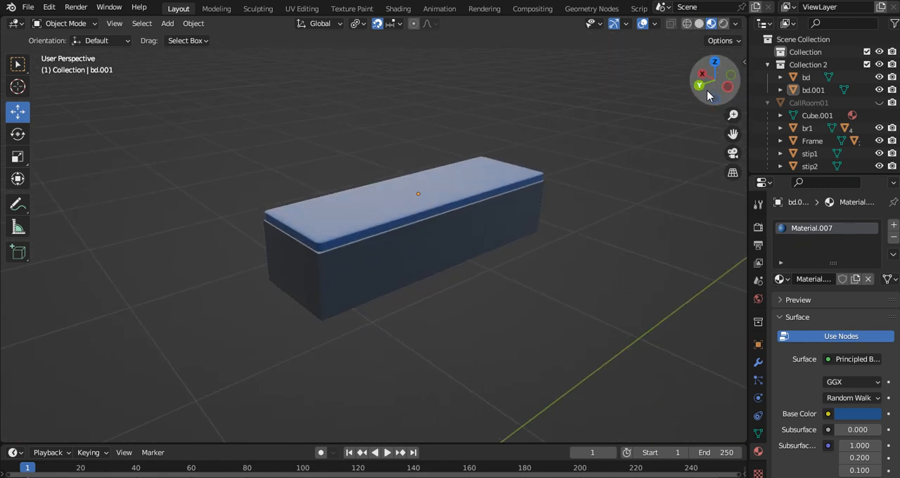
Select the slab bd.001 and apply all its transforms: location, rotation and scale.
click(492, 211)
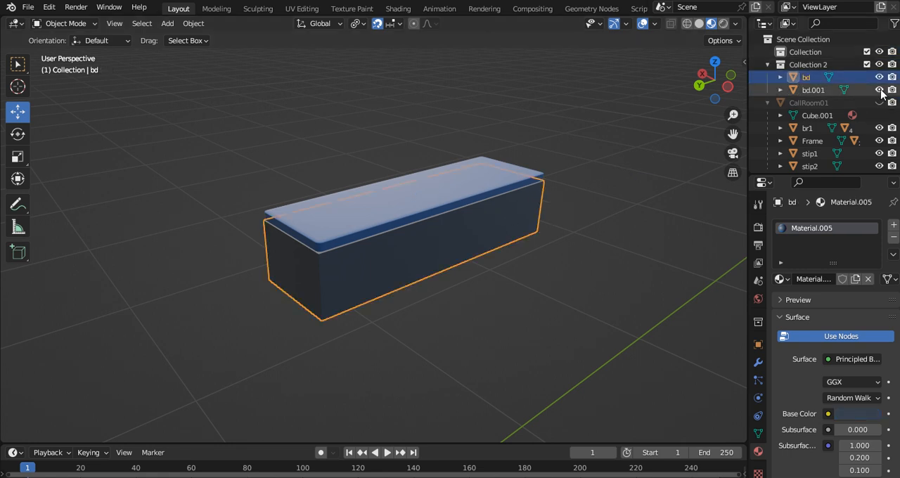
click(813, 90)
click(194, 23)
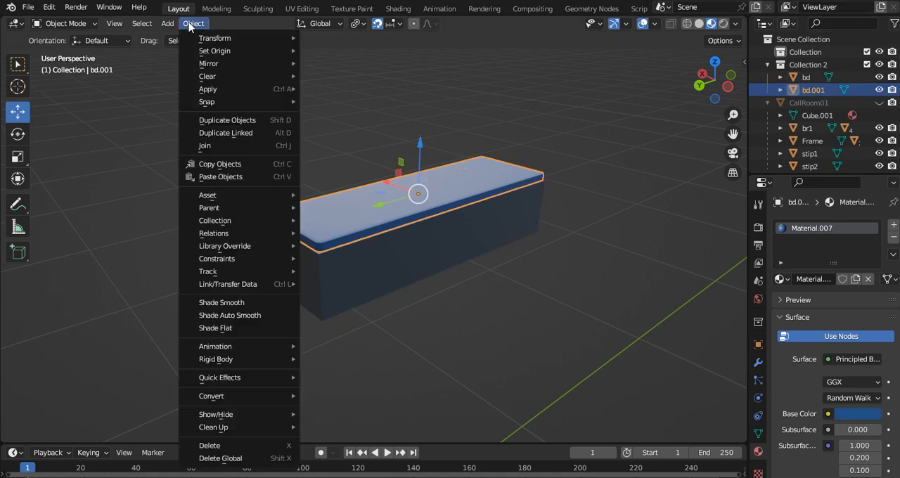
mouse_move(253, 89)
click(377, 125)
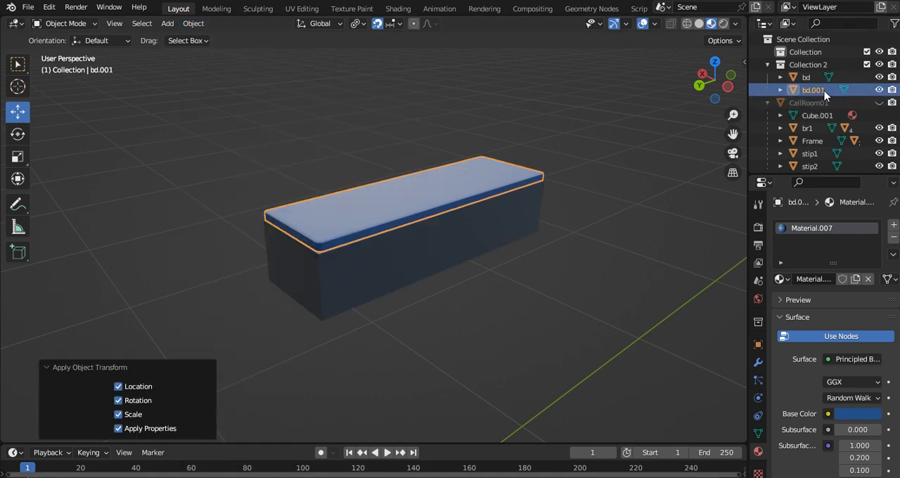
Hide the slab bd.001 and select the bed block bd.
click(851, 94)
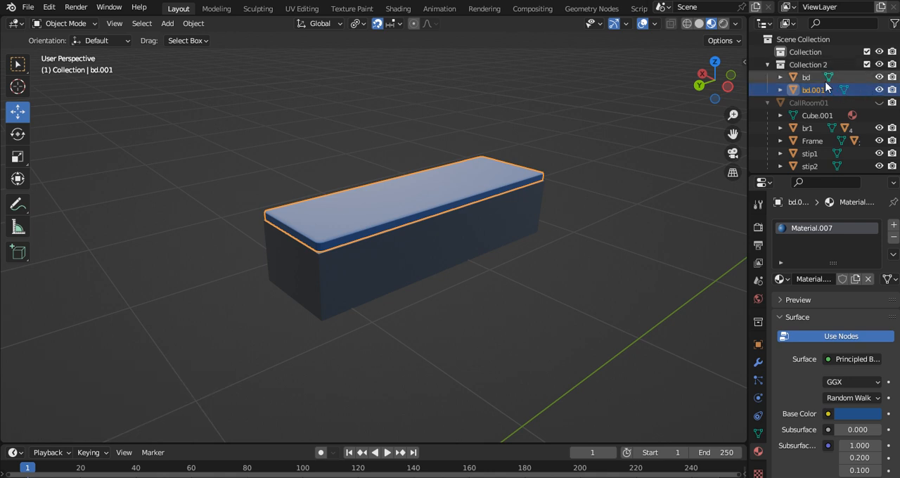
click(879, 89)
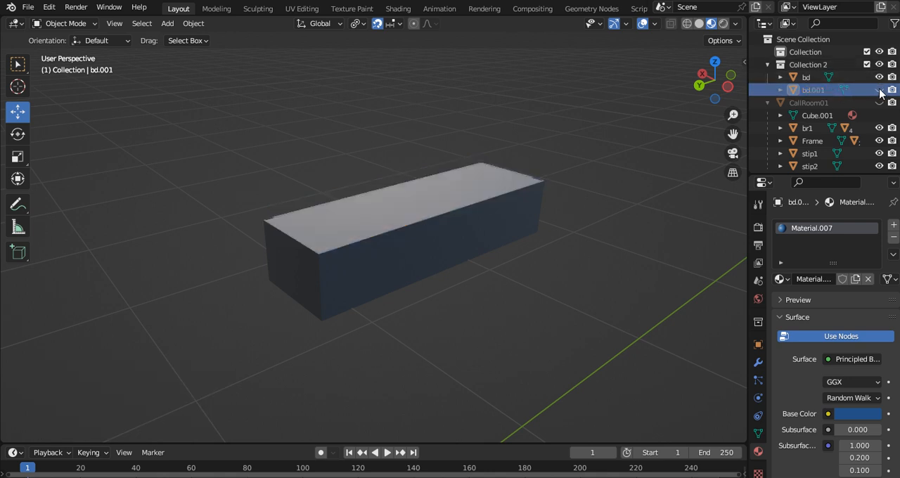
click(805, 76)
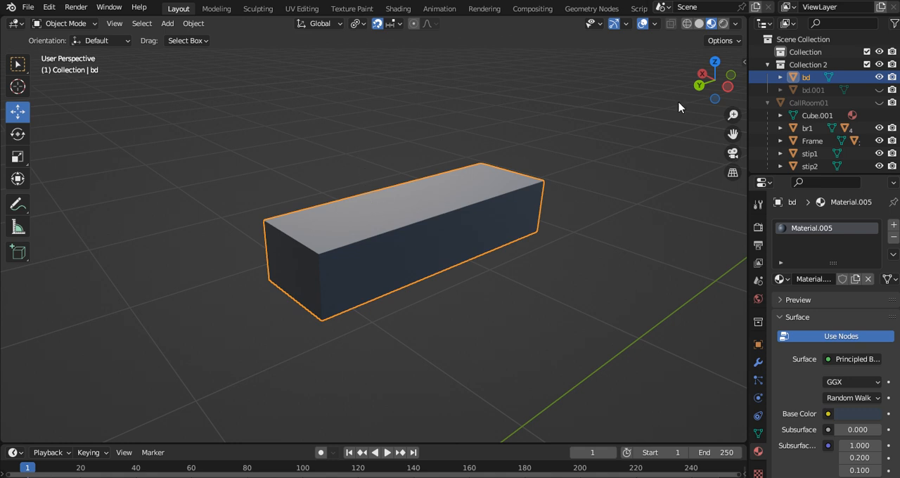
Add a Weld modifier to the bed block bd and apply it.
drag(709, 79, 526, 145)
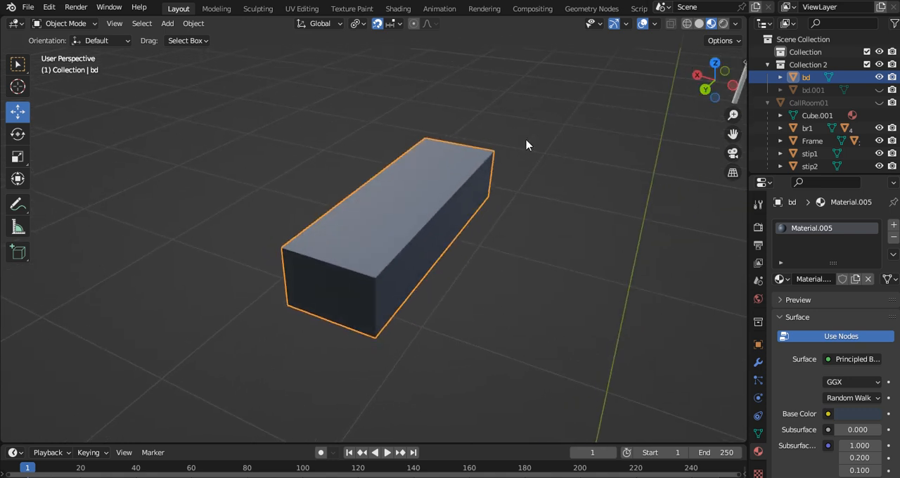
scroll(526, 144, up, 3)
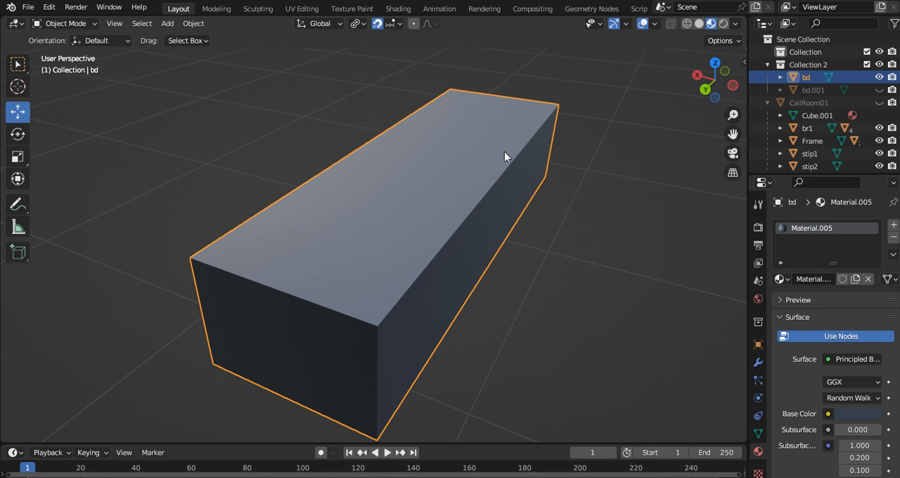
drag(712, 79, 673, 78)
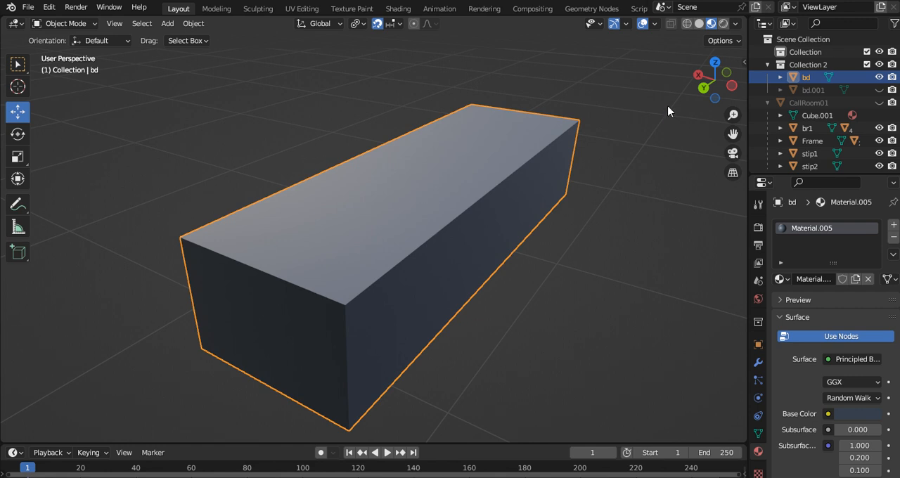
click(83, 25)
click(61, 26)
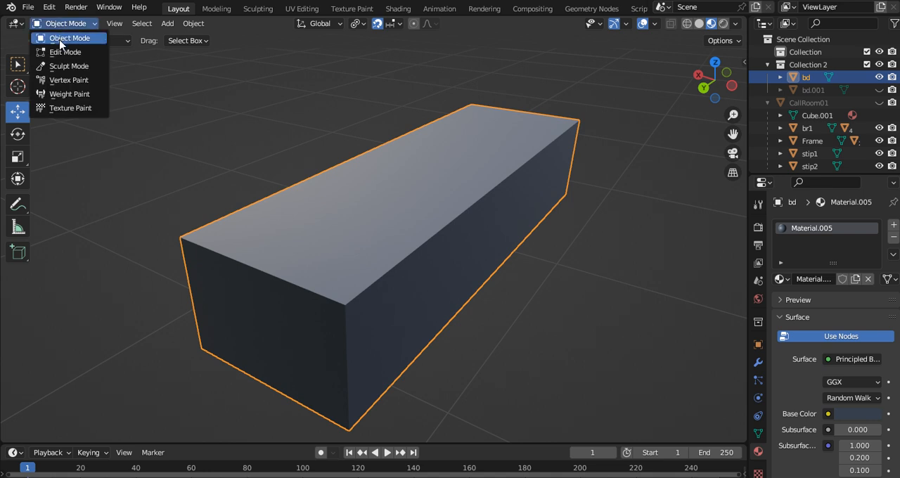
scroll(760, 386, down, 1)
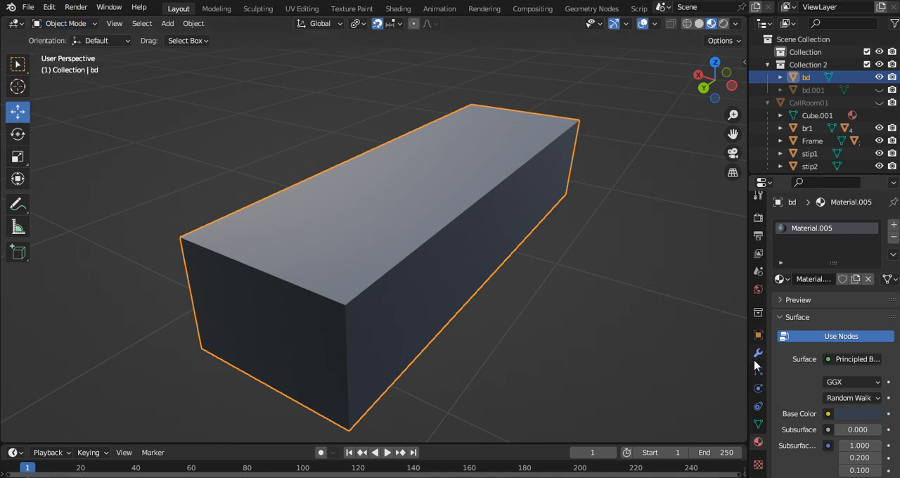
click(758, 352)
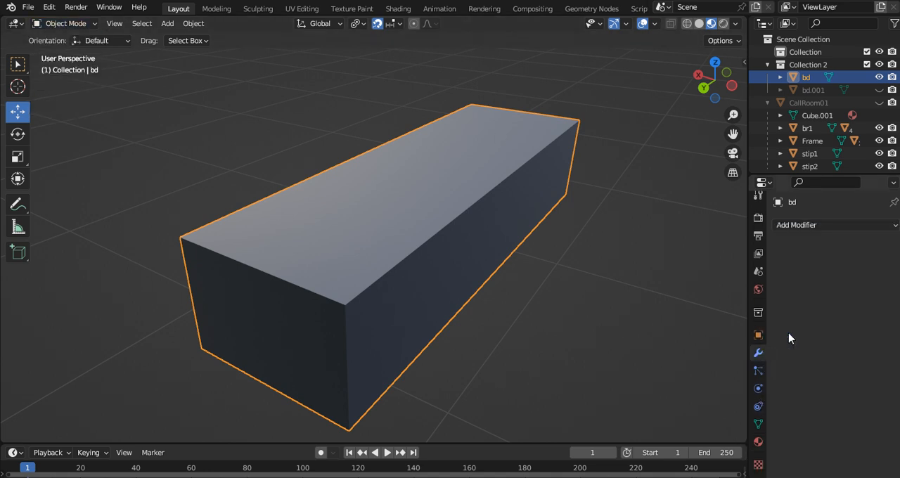
click(829, 225)
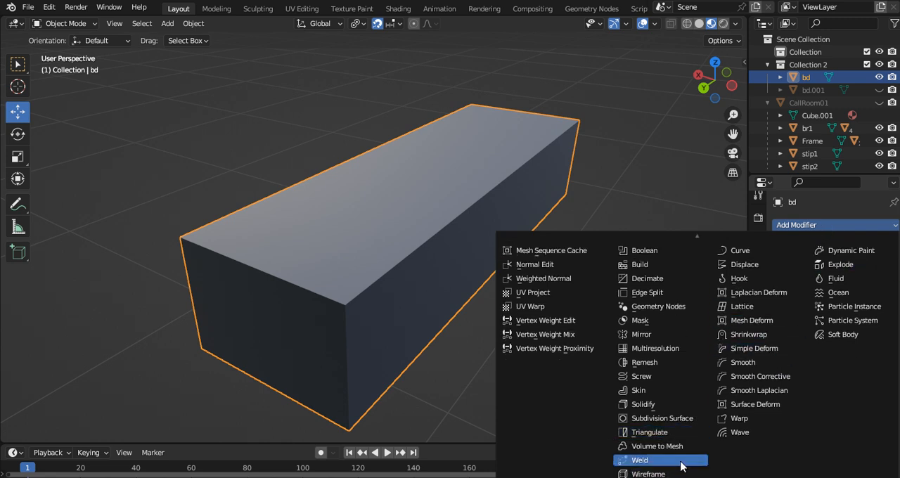
click(679, 461)
click(867, 247)
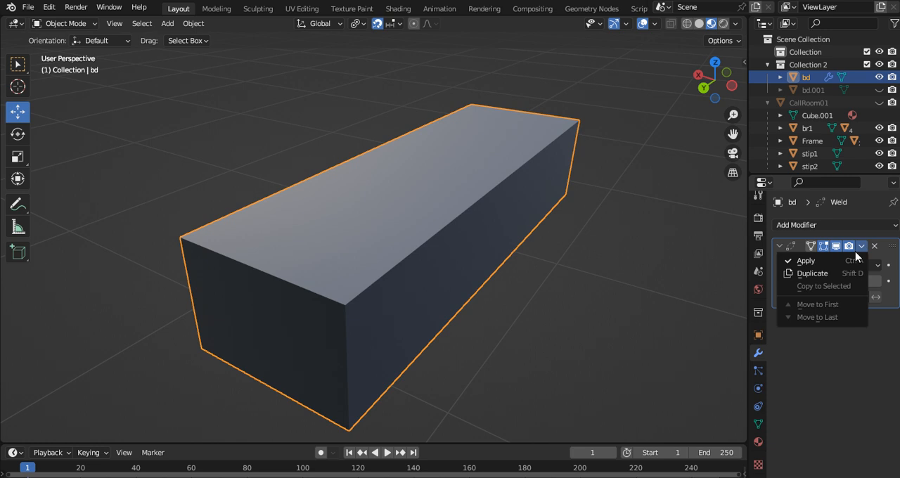
click(843, 259)
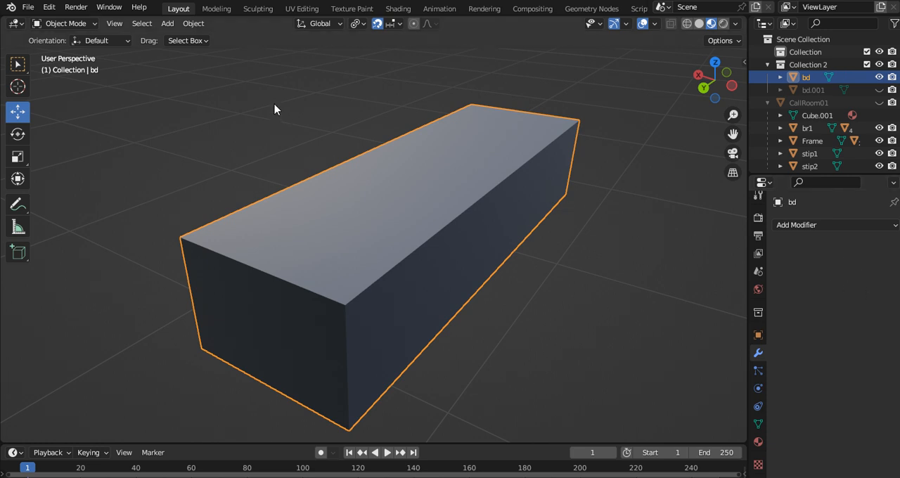
Enter Edit Mode on the bed block and try to add a loop cut with one cut.
click(81, 23)
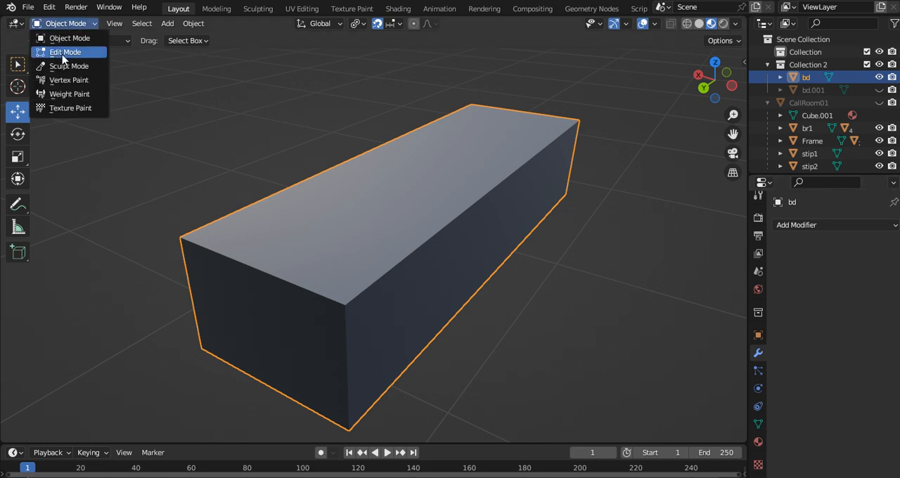
click(64, 54)
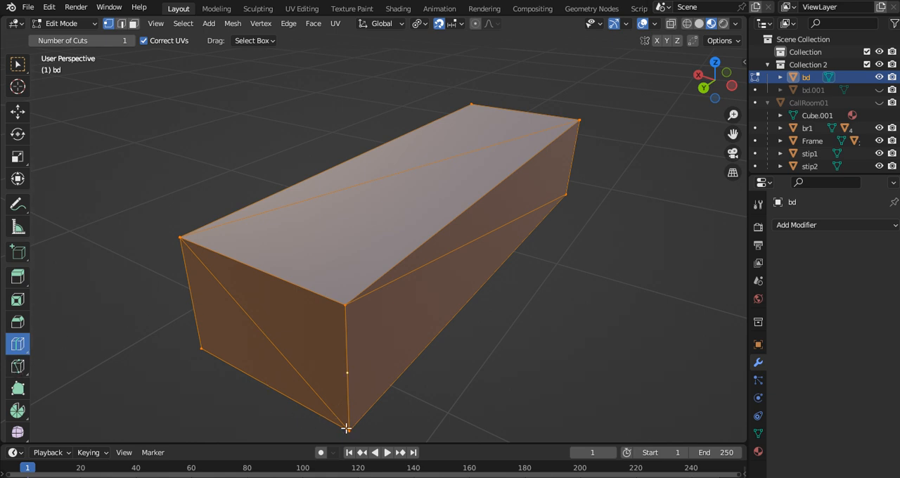
click(187, 231)
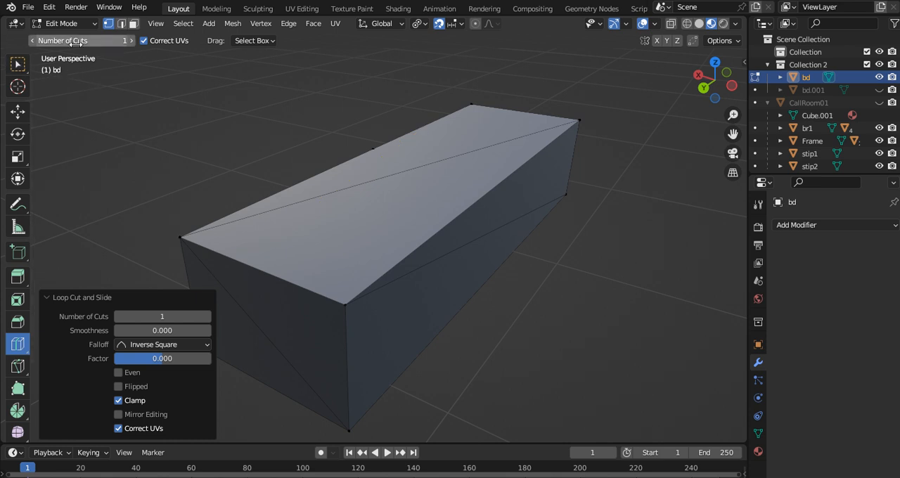
Use face selection to select both triangular faces on top of the bed block.
click(133, 23)
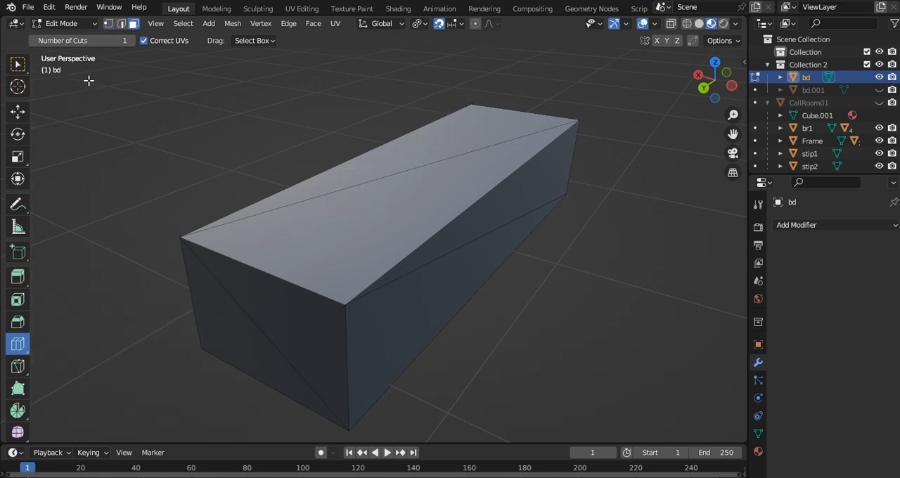
click(17, 64)
click(426, 192)
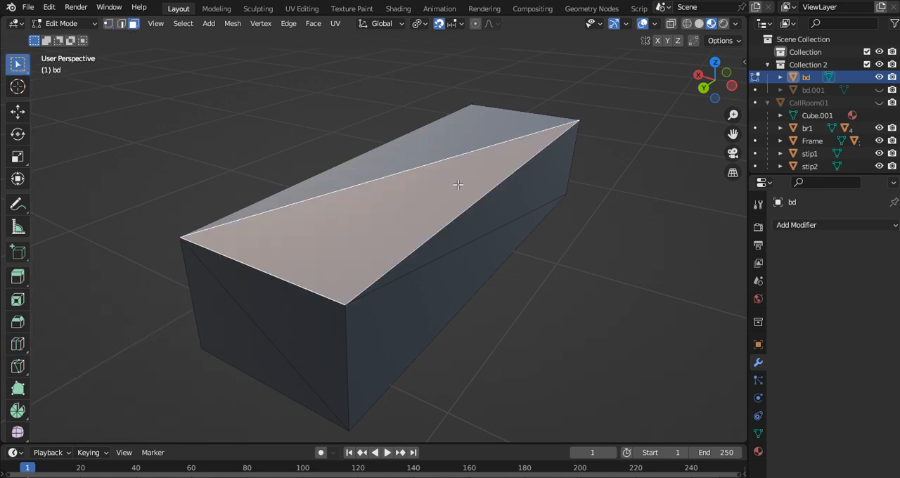
shift+click(425, 149)
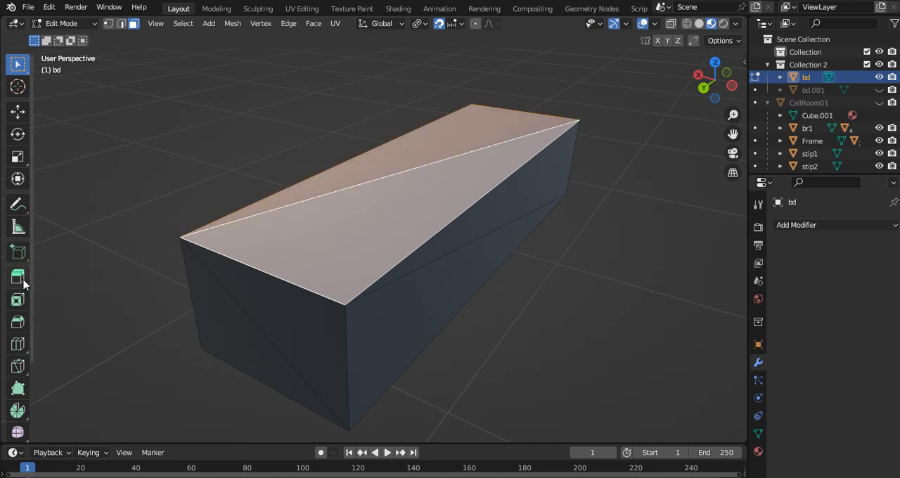
Bevel the edges of the block's top faces with a width of about 0.009 m and 3 segments.
click(18, 321)
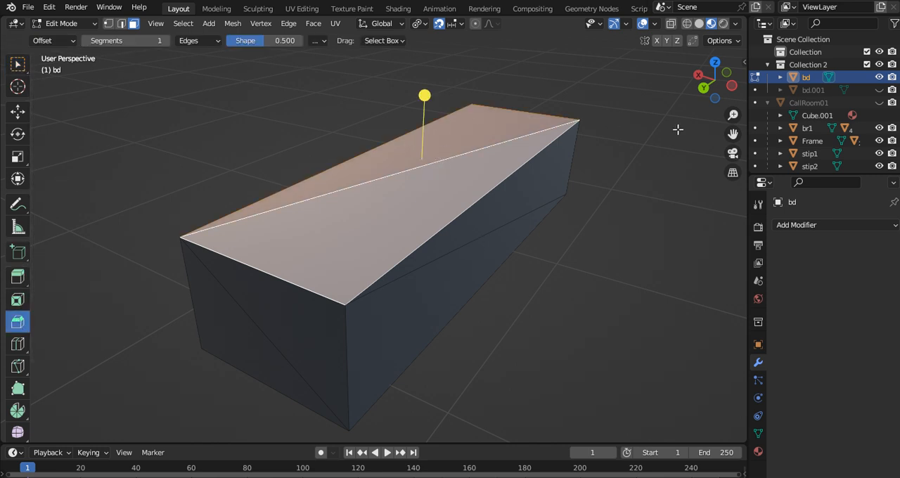
drag(711, 98, 703, 71)
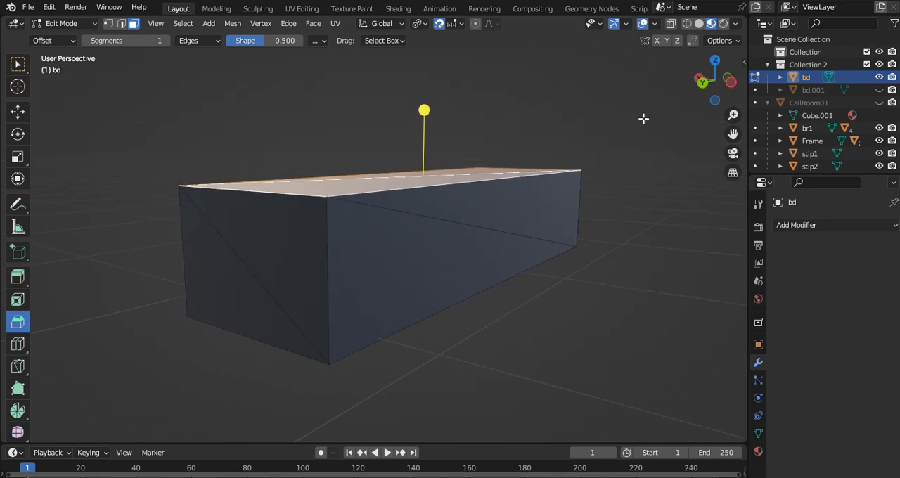
scroll(643, 119, up, 1)
drag(432, 97, 431, 93)
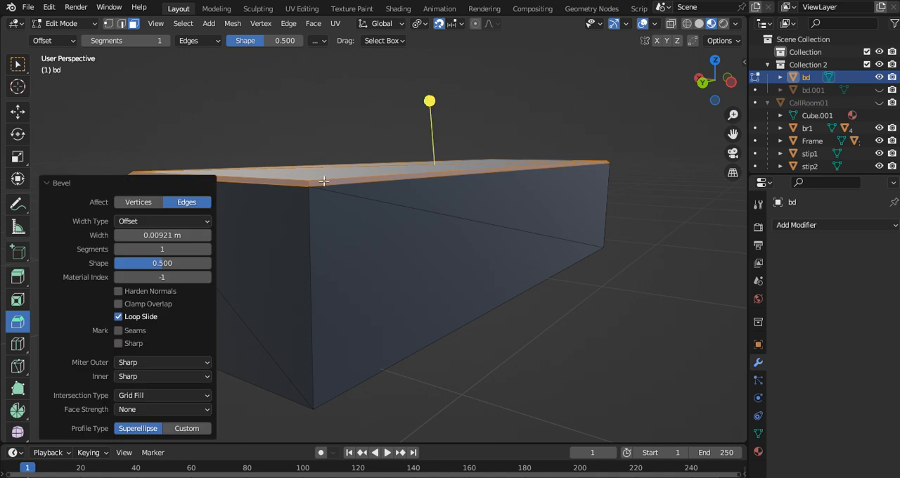
click(207, 249)
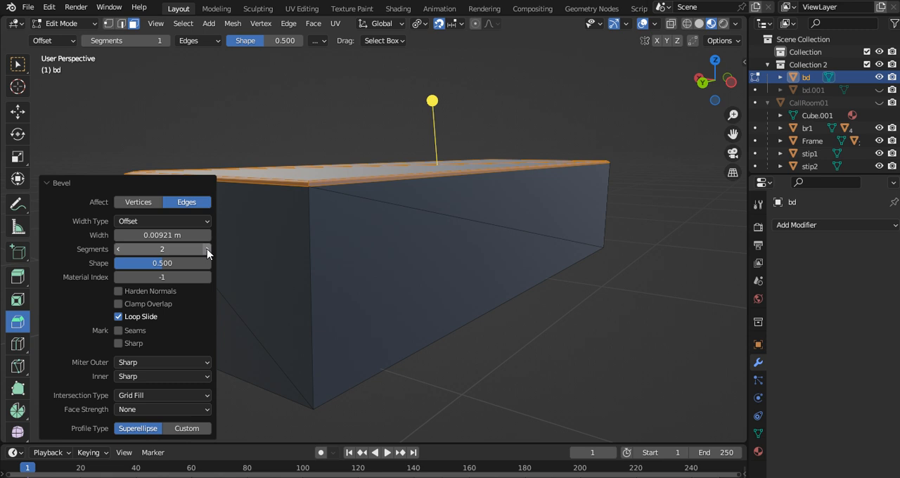
click(207, 249)
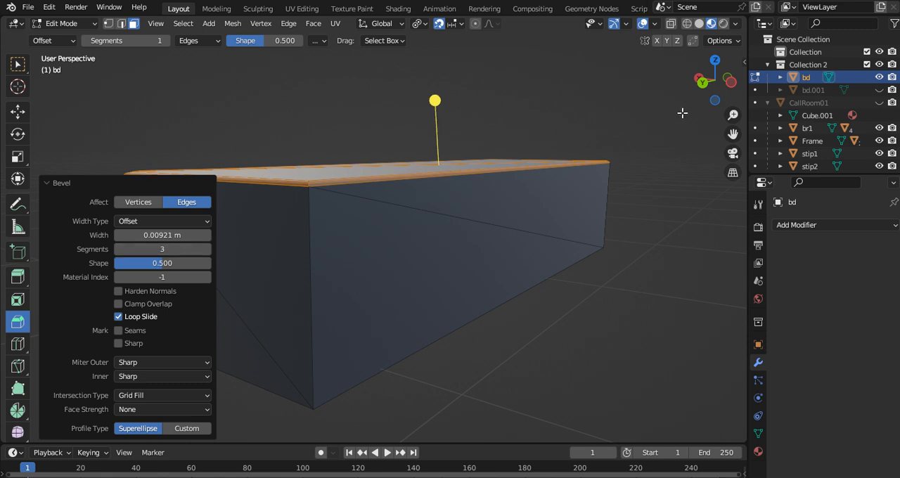
drag(705, 92, 649, 150)
scroll(548, 166, up, 1)
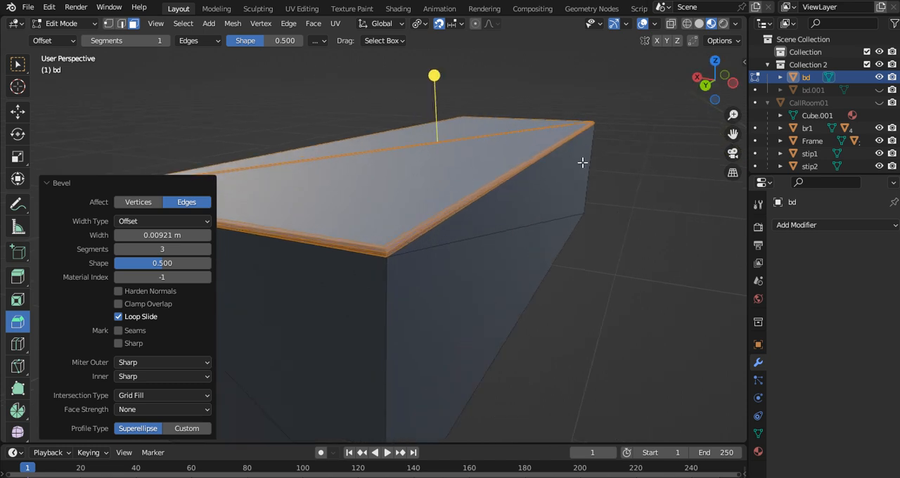
Undo the bevel and the selection of the second top face.
click(49, 7)
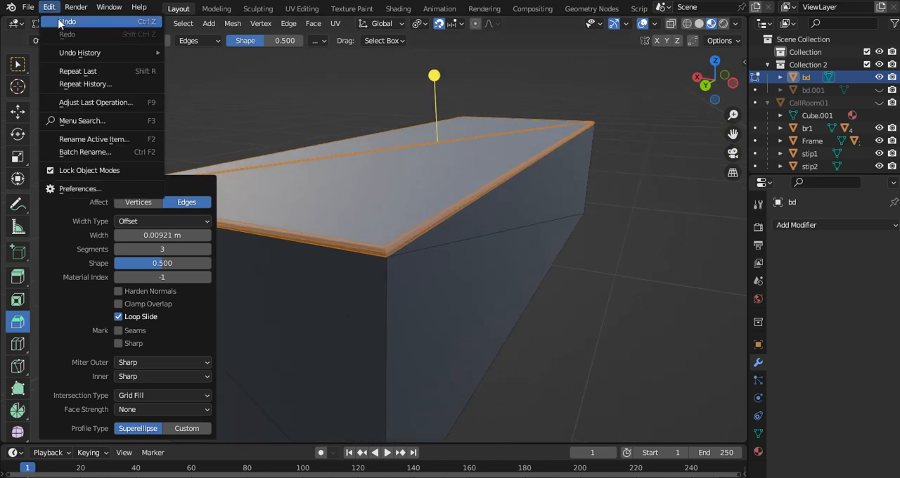
click(62, 25)
click(52, 7)
click(56, 23)
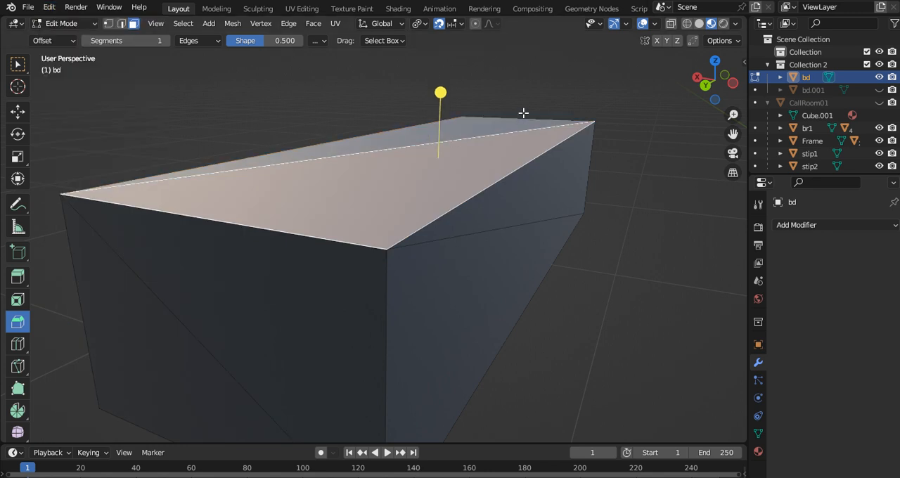
View the bed block straight from the side in Right Orthographic view.
drag(733, 84, 695, 79)
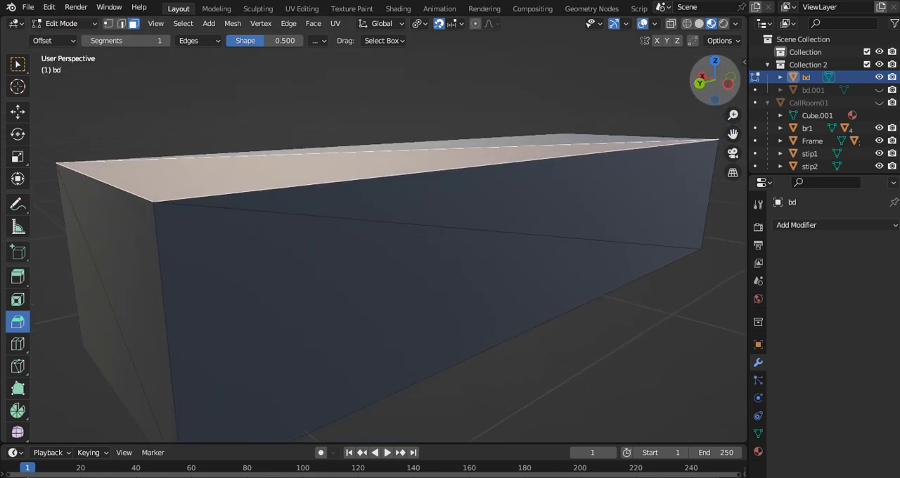
scroll(637, 131, down, 1)
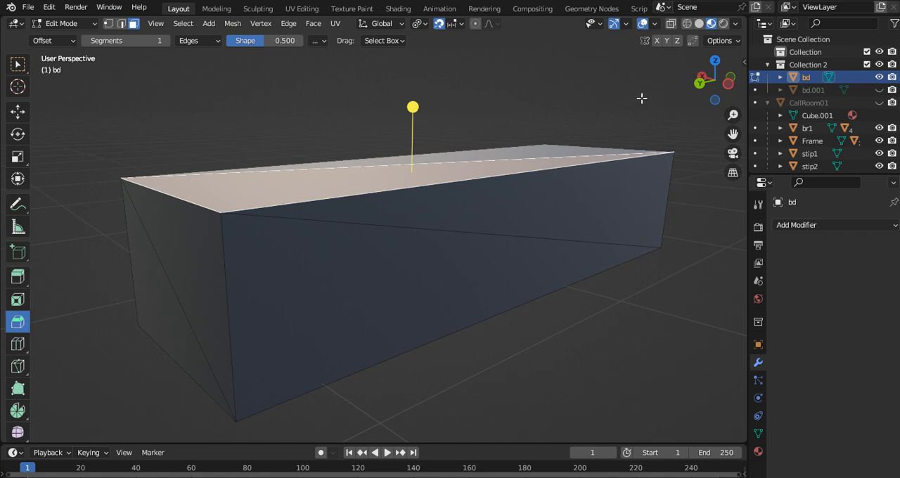
click(728, 84)
click(715, 80)
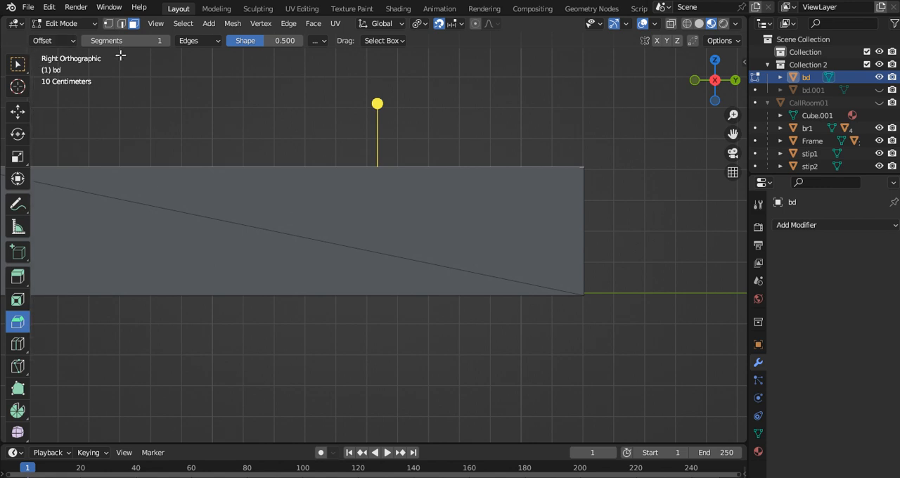
Switch the viewport to wireframe shading and activate the Move tool on the bed block's selected top face.
click(686, 26)
click(672, 26)
click(672, 26)
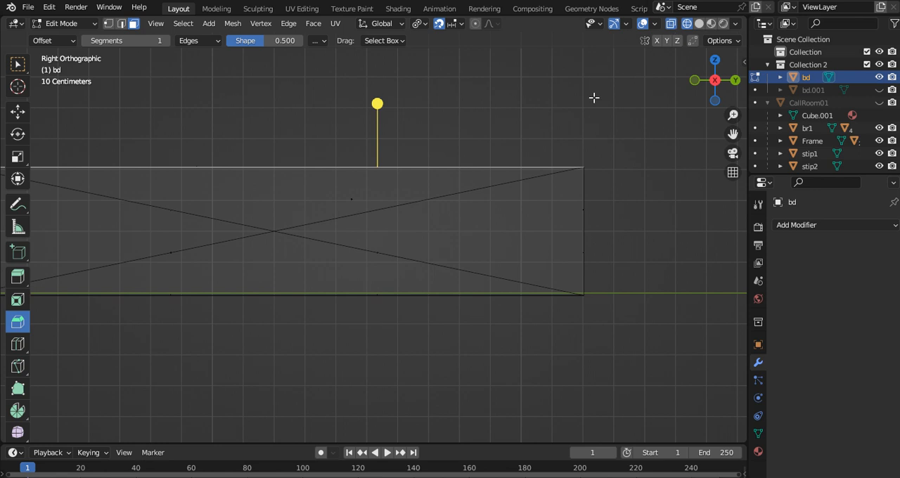
scroll(546, 117, up, 4)
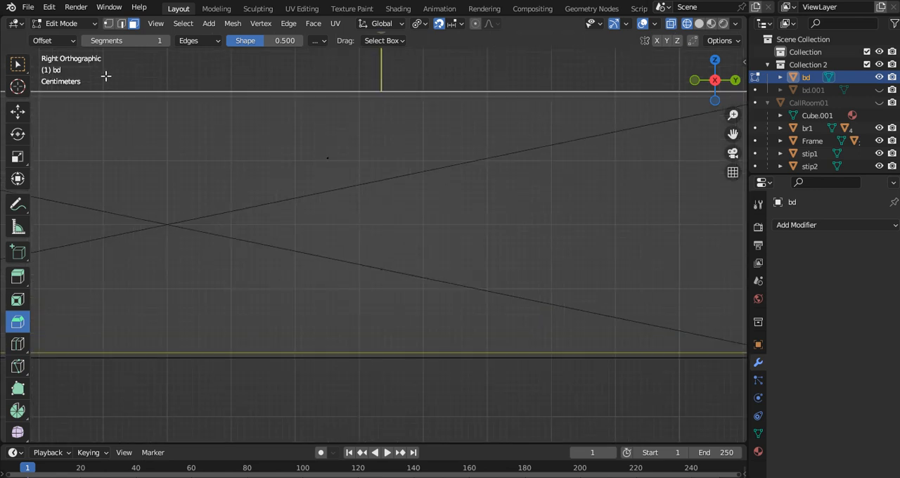
click(18, 110)
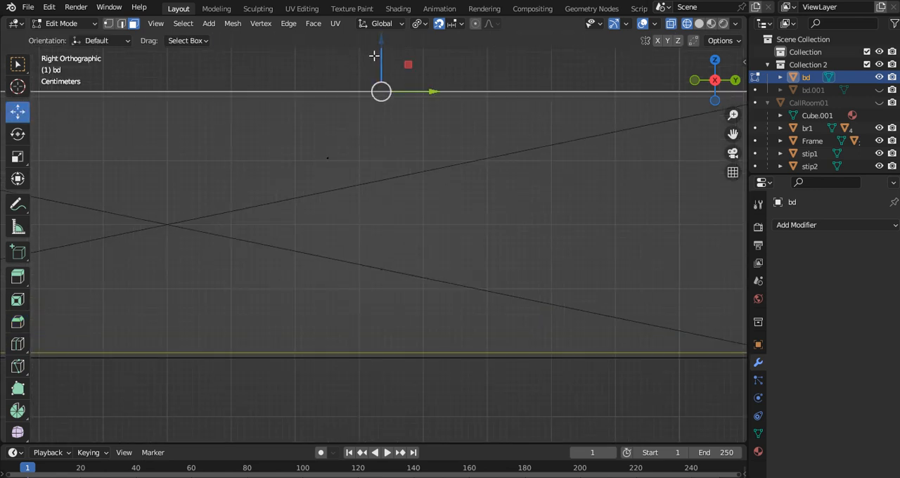
Try to move the bed block's selected top face slightly down, and undo the move.
drag(374, 56, 368, 78)
click(49, 6)
click(78, 27)
scroll(343, 66, down, 5)
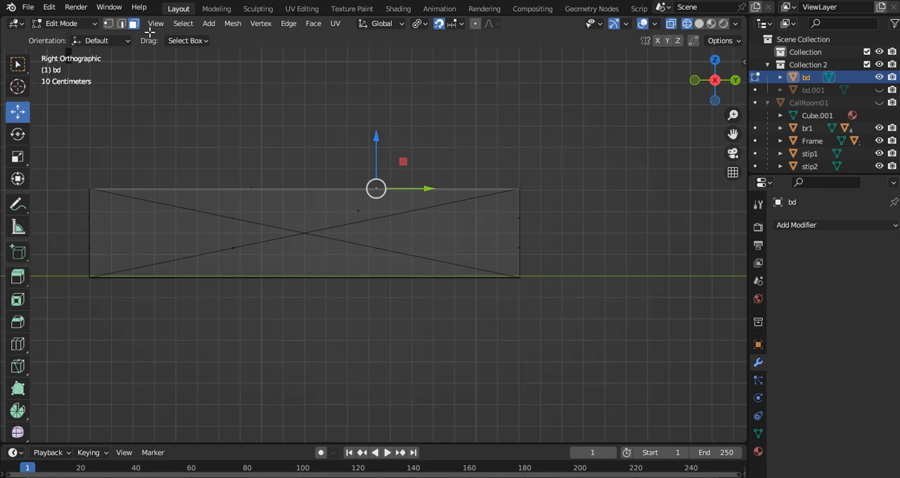
Use vertex selection to select all the bed block's top vertices and move them down 0.05 m along Z.
click(107, 23)
click(563, 197)
drag(567, 203, 7, 129)
scroll(348, 138, up, 3)
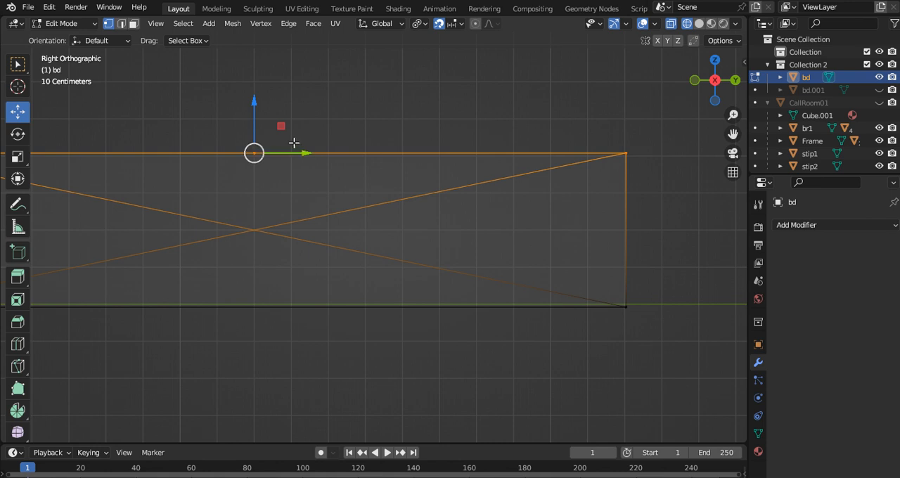
scroll(269, 117, up, 4)
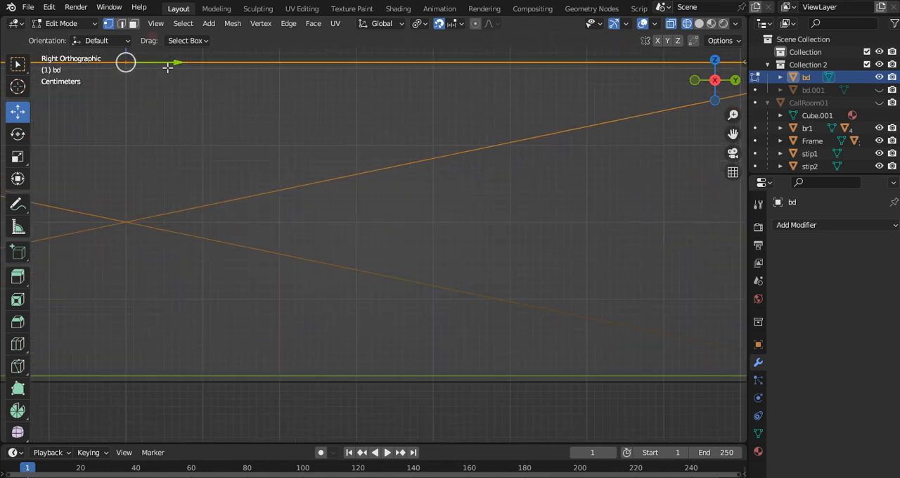
drag(733, 134, 857, 163)
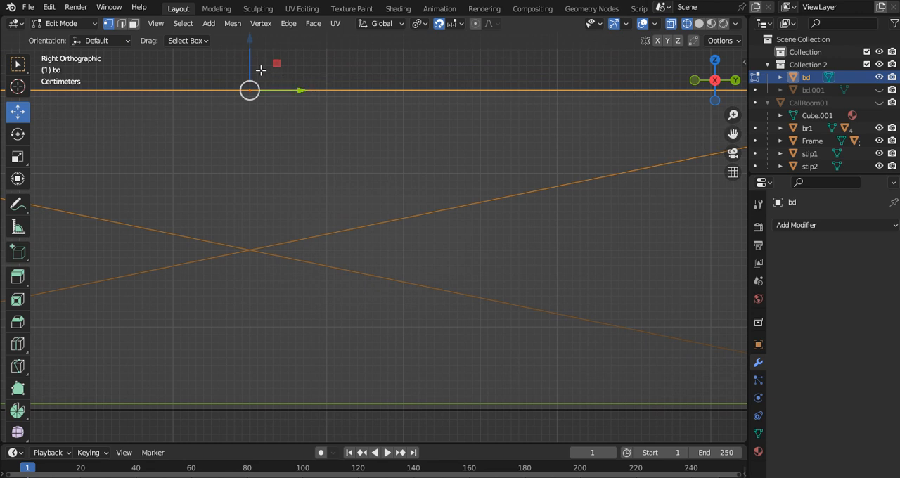
drag(252, 64, 243, 103)
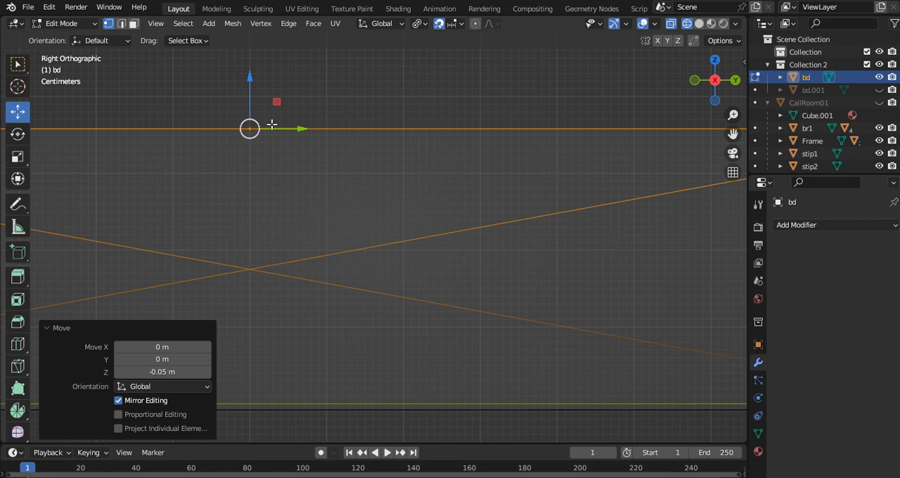
Extrude the bed block's top upward twice to form two thin layers, using 0.02 m for the second extrusion.
click(17, 277)
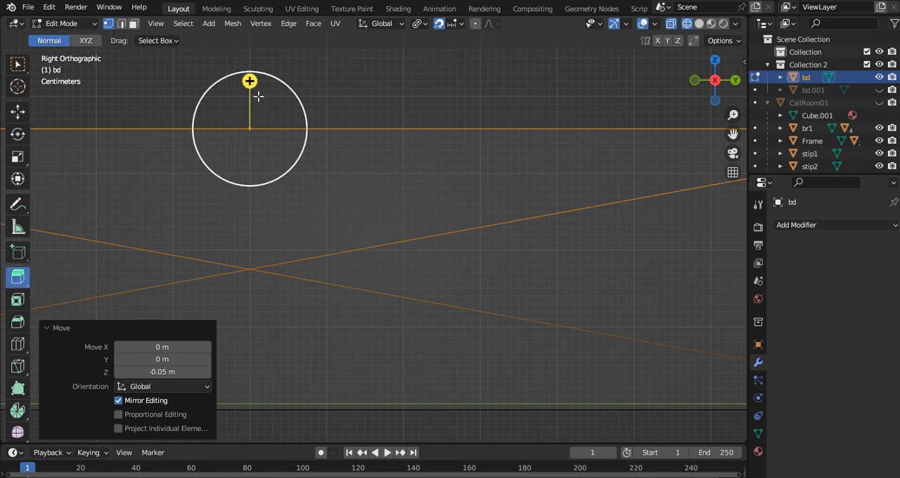
drag(249, 80, 253, 71)
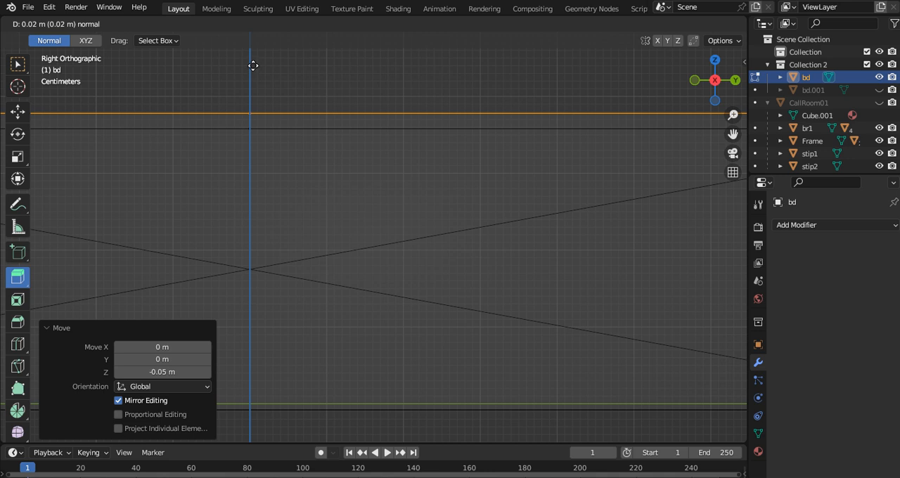
drag(253, 65, 250, 43)
scroll(434, 130, down, 4)
scroll(433, 130, down, 2)
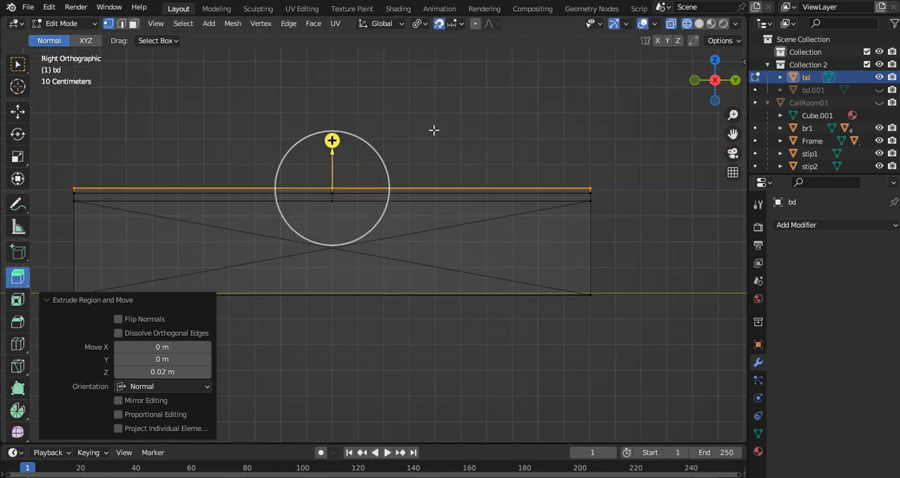
Deselect everything and return to solid shading in an angled perspective view of the bed block.
click(521, 110)
drag(725, 88, 777, 113)
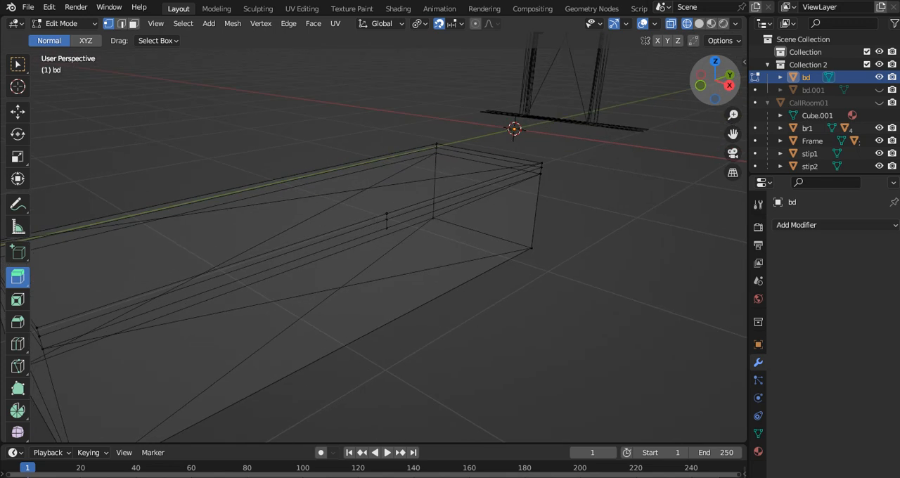
click(698, 24)
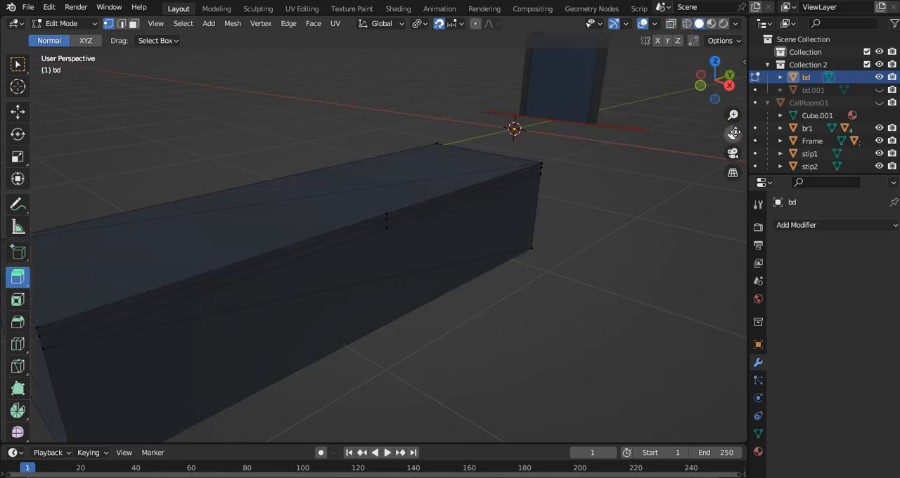
drag(733, 134, 861, 79)
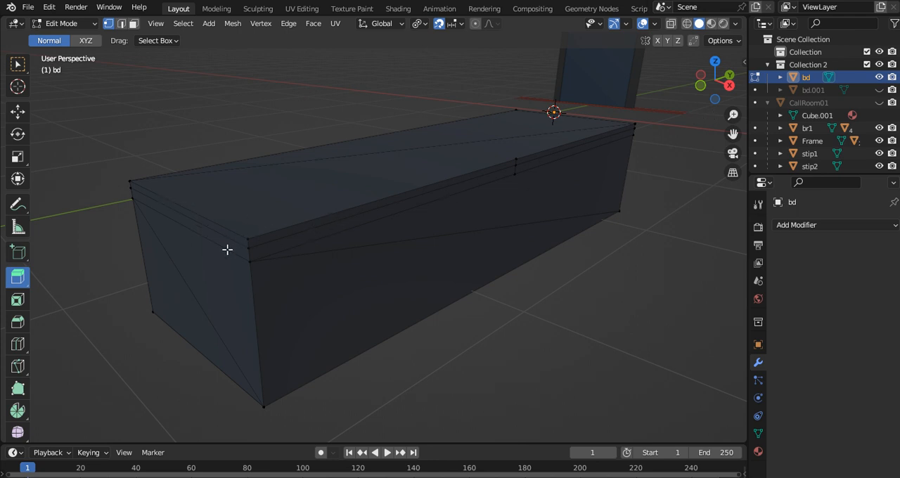
Use face selection to select both thin layer faces at the block's -Y end and extrude them outward by 0.02 m.
key(3)
click(151, 199)
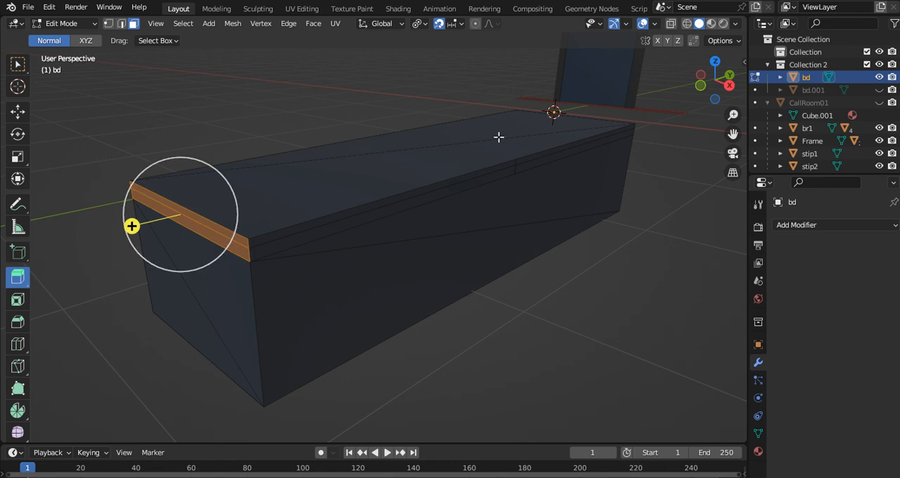
click(715, 61)
mouse_move(732, 133)
mouse_down()
mouse_move(682, 7)
mouse_move(725, 135)
mouse_up()
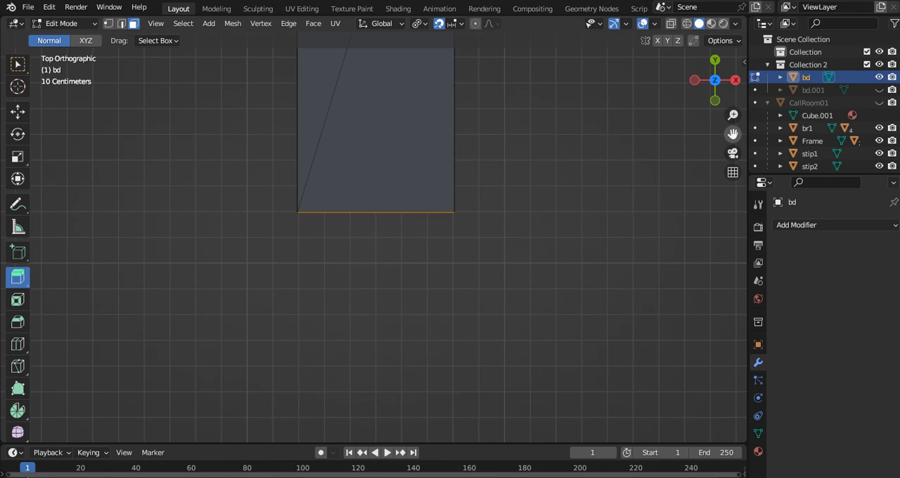
scroll(562, 206, up, 5)
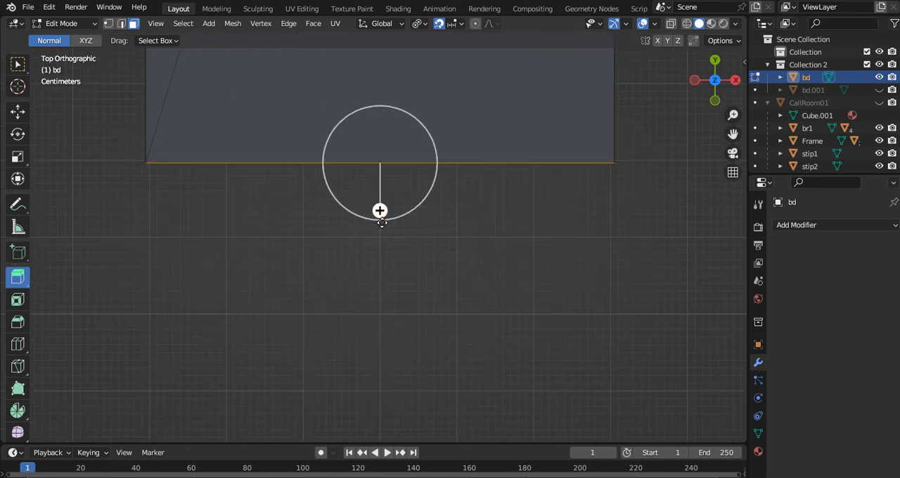
drag(380, 211, 380, 231)
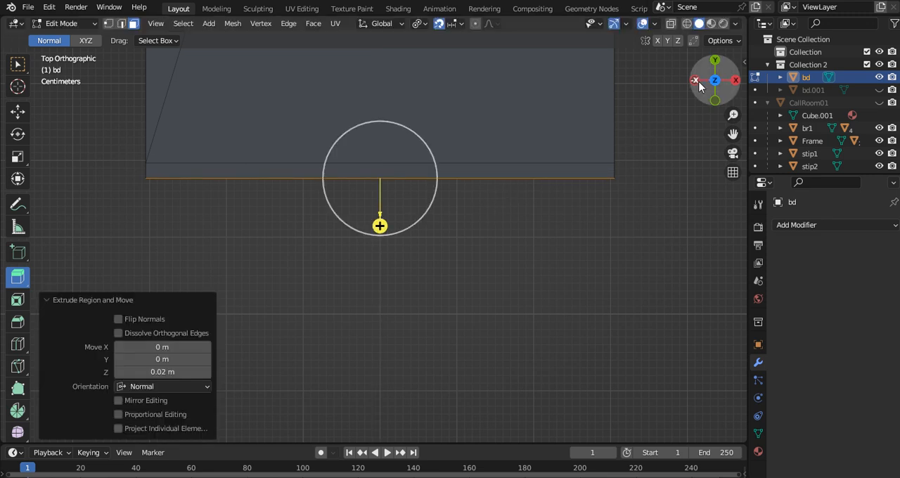
Select both thin layer faces at the block's opposite +Y end and extrude them outward by 0.02 m.
drag(716, 79, 637, 131)
scroll(637, 128, down, 8)
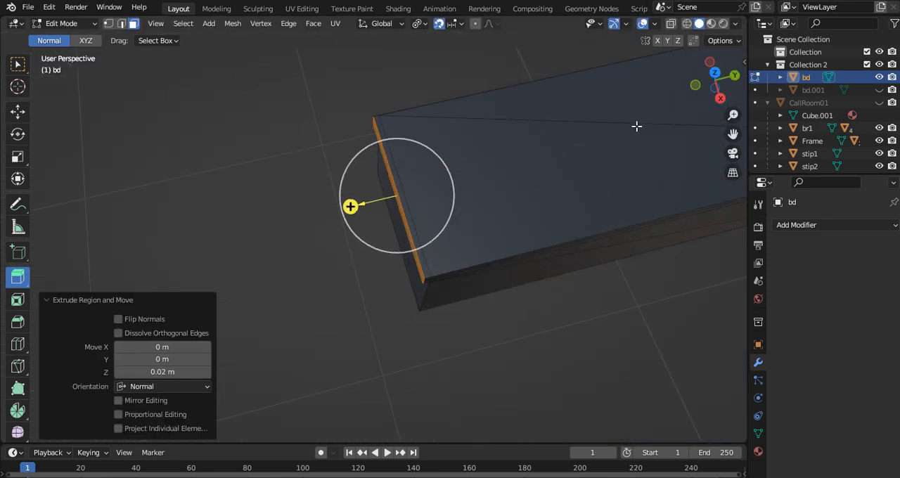
drag(732, 87, 619, 39)
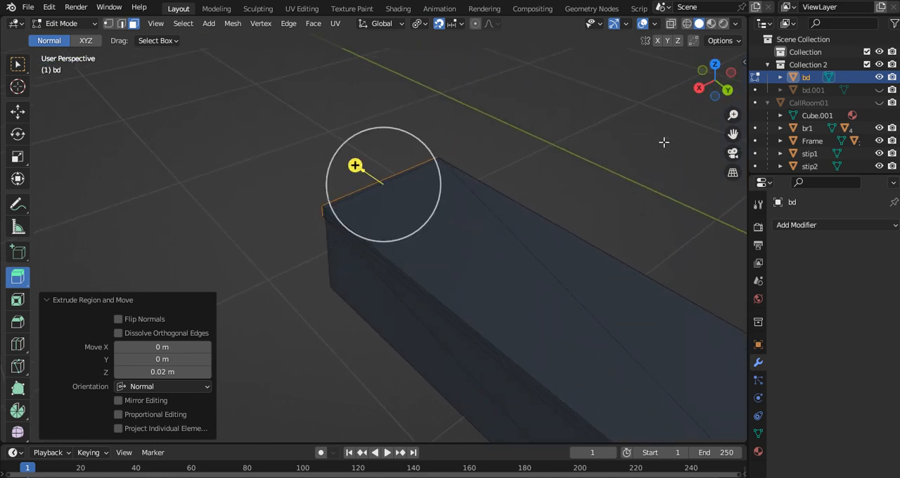
scroll(664, 142, down, 2)
drag(733, 134, 570, 7)
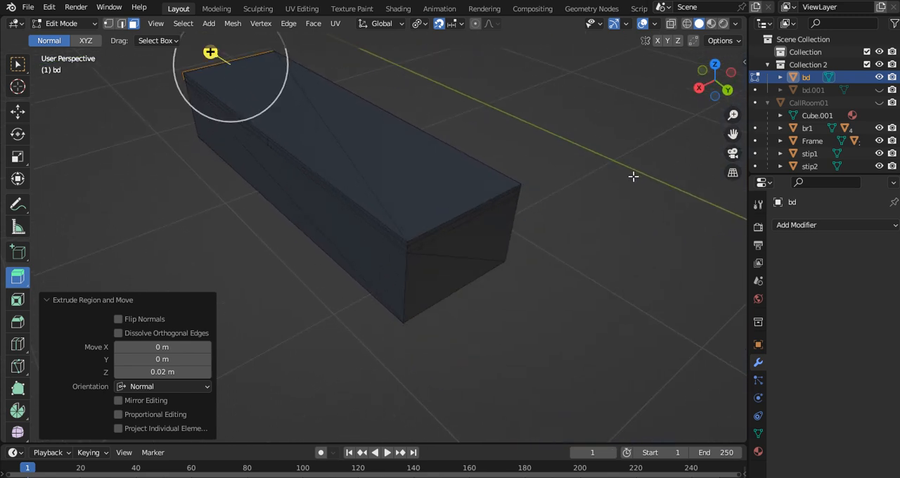
scroll(633, 177, up, 4)
click(581, 188)
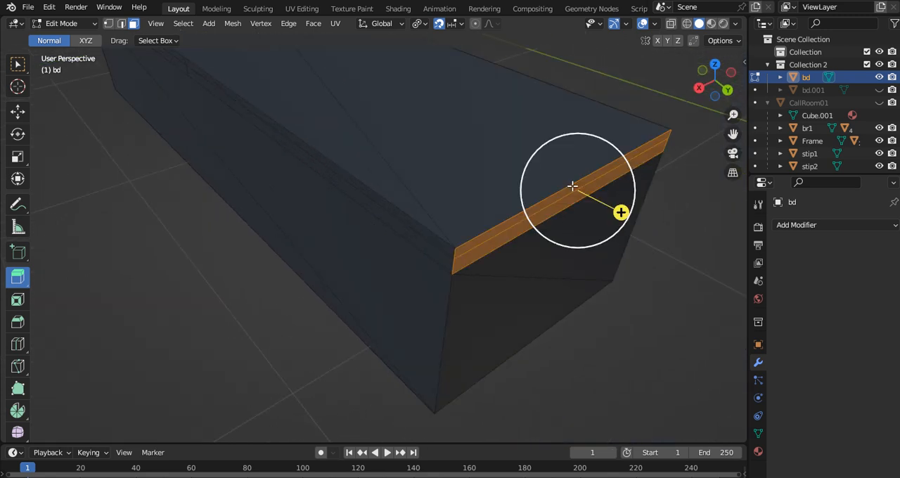
scroll(582, 184, down, 6)
click(714, 65)
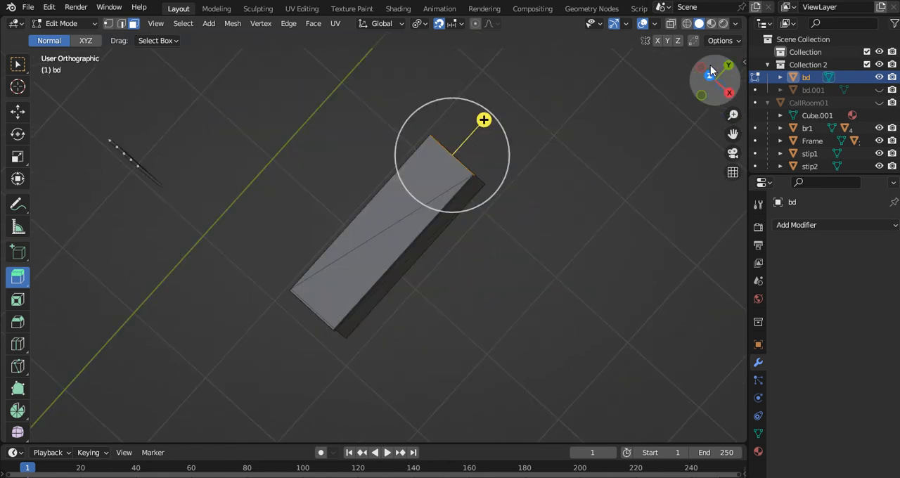
scroll(625, 146, up, 4)
drag(734, 134, 595, 175)
scroll(595, 174, up, 2)
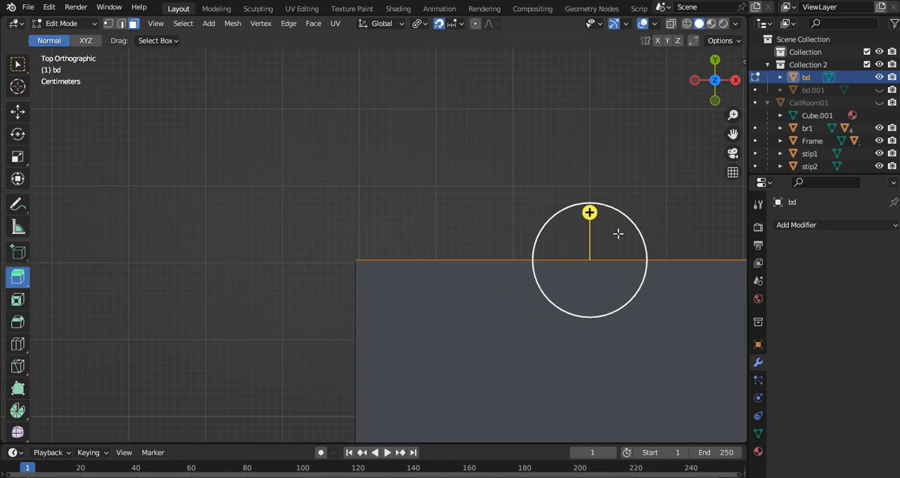
drag(589, 211, 595, 191)
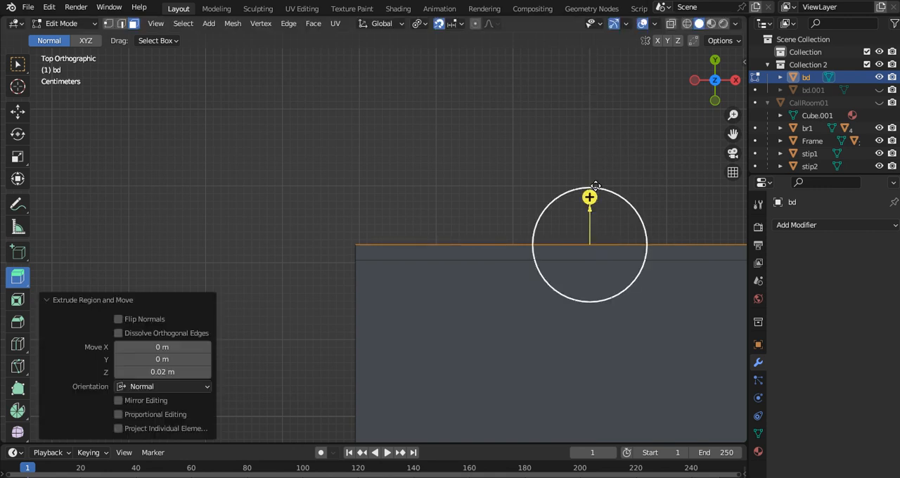
Select both thin layer faces on the +Y half of the block's long front side, including the small overhang faces at that end.
scroll(602, 185, down, 4)
drag(708, 87, 556, 11)
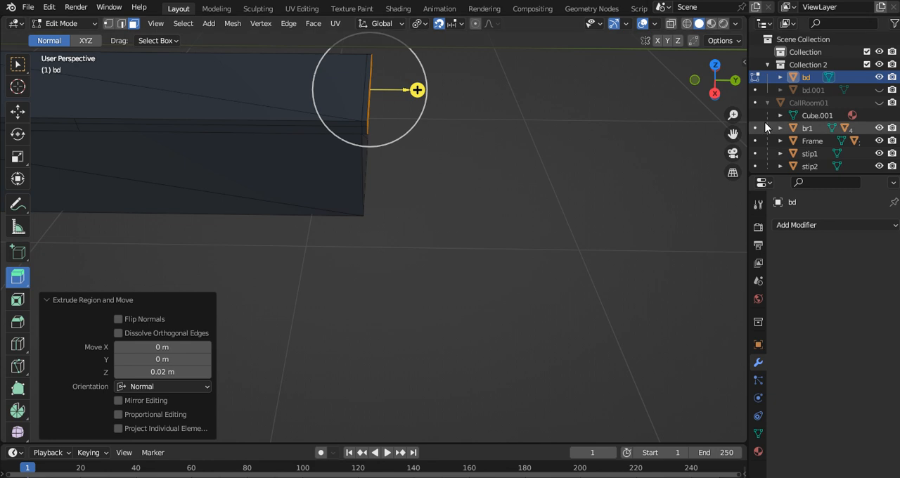
drag(733, 133, 845, 157)
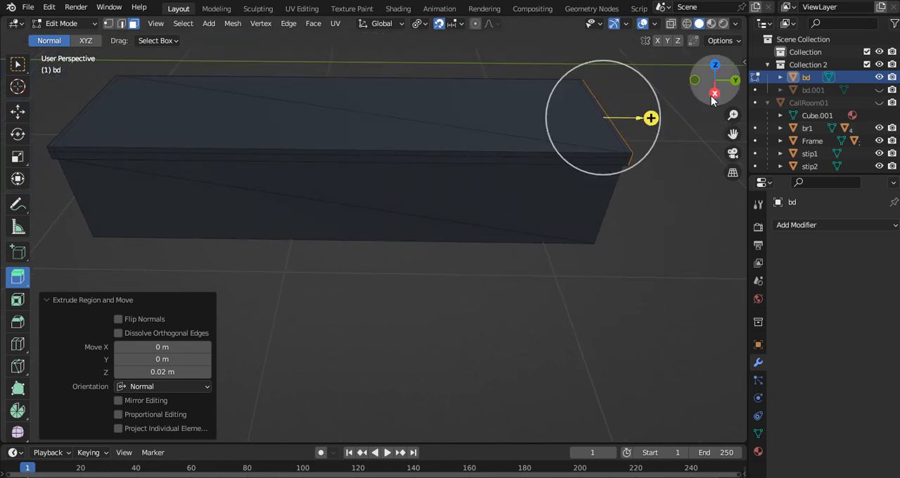
mouse_move(712, 97)
mouse_down()
mouse_move(717, 110)
mouse_move(783, 80)
mouse_move(782, 48)
mouse_move(758, 59)
mouse_move(749, 87)
mouse_move(724, 90)
mouse_up()
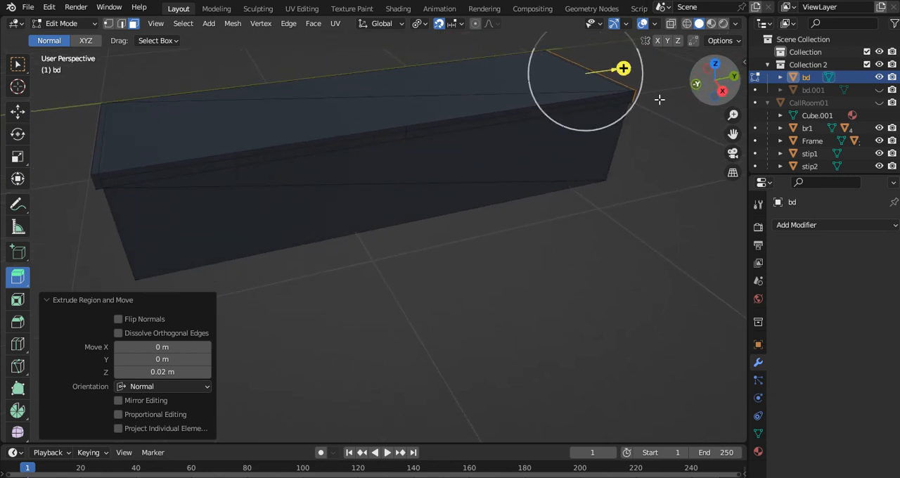
click(648, 153)
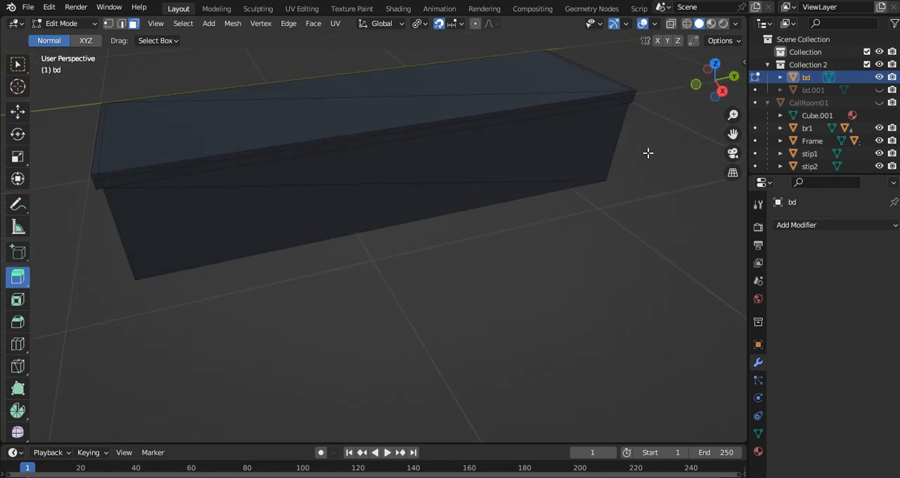
click(592, 100)
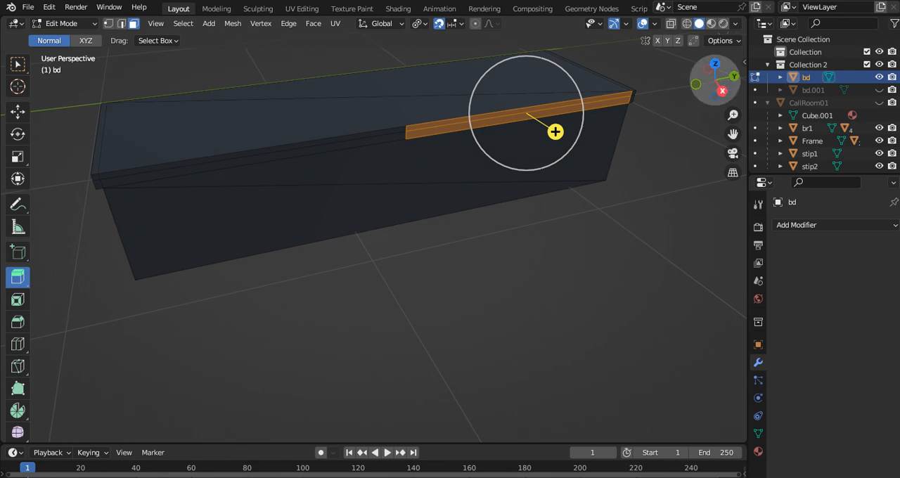
drag(731, 92, 689, 83)
scroll(686, 105, up, 2)
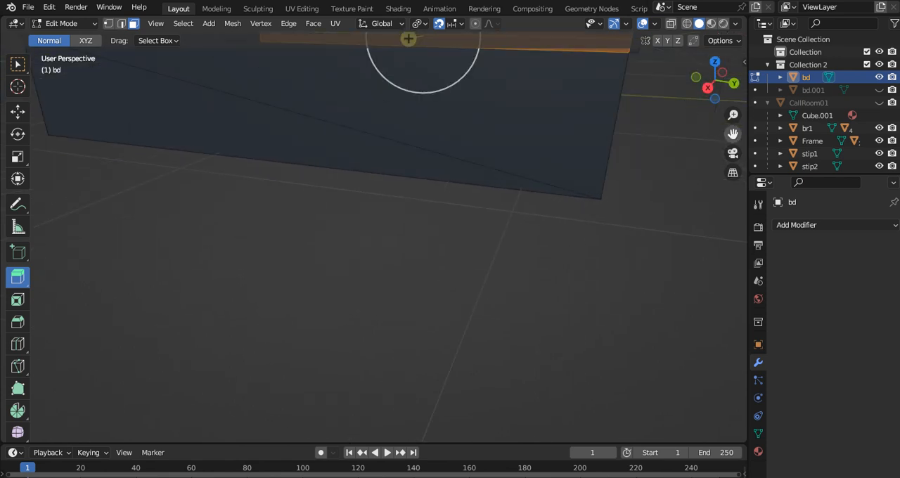
drag(733, 135, 709, 290)
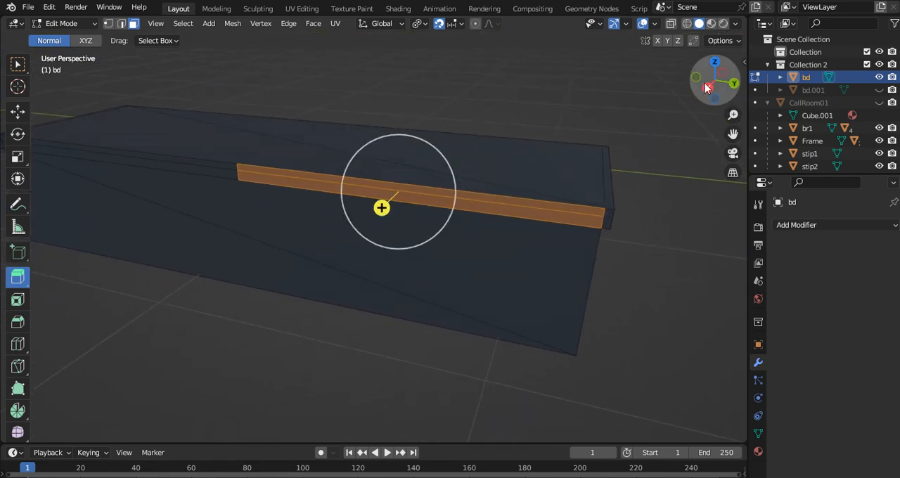
click(672, 209)
drag(608, 223, 588, 213)
Extend the face selection with both thin layer faces on the -Y half of the long front side, including the small overhang faces at that end.
drag(732, 134, 491, 187)
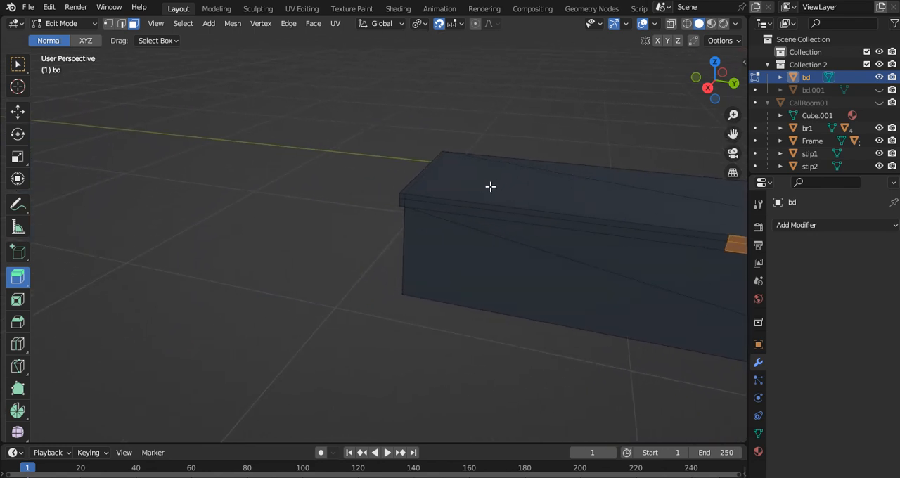
shift+click(402, 203)
shift+click(403, 197)
shift+click(416, 204)
shift+click(429, 200)
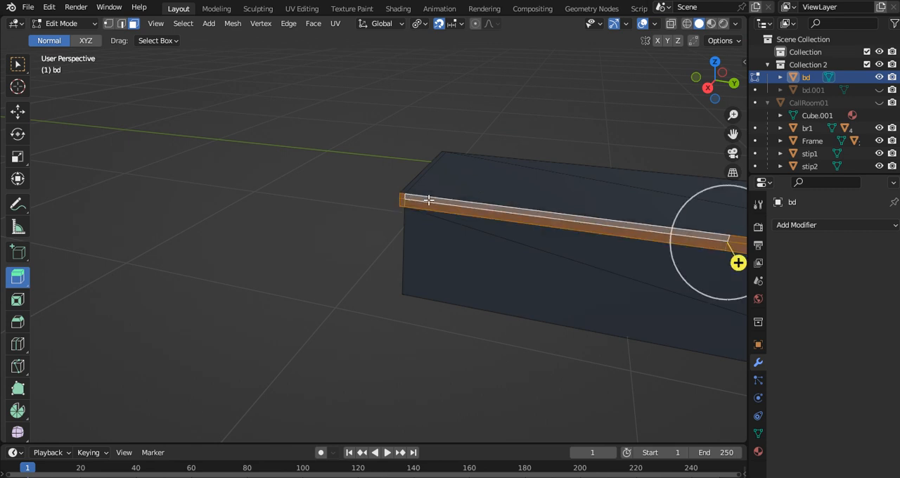
scroll(484, 182, down, 2)
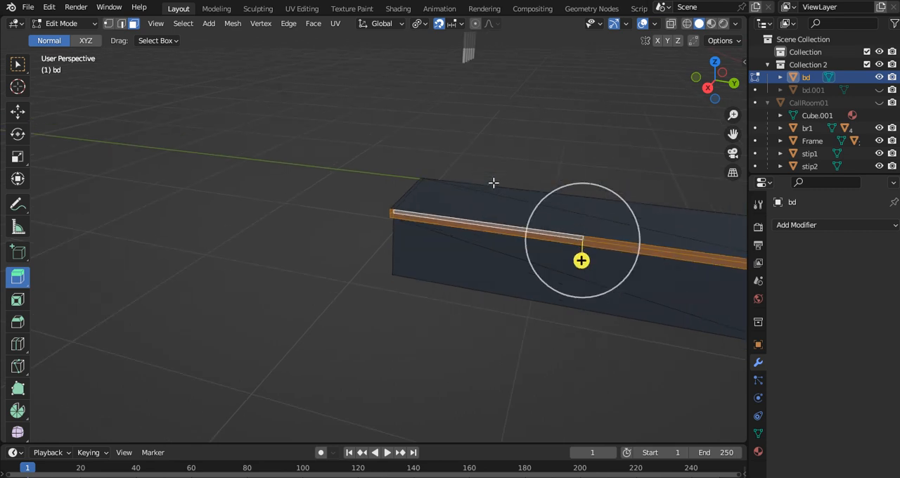
Extrude the selected front layer faces outward by 0.02 m, working from the top view, and deselect everything.
click(714, 63)
drag(732, 134, 672, 355)
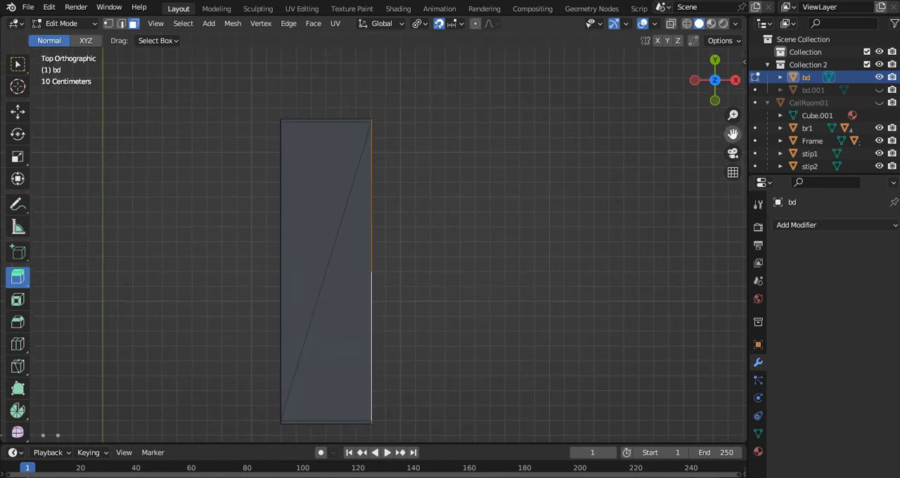
scroll(568, 177, up, 8)
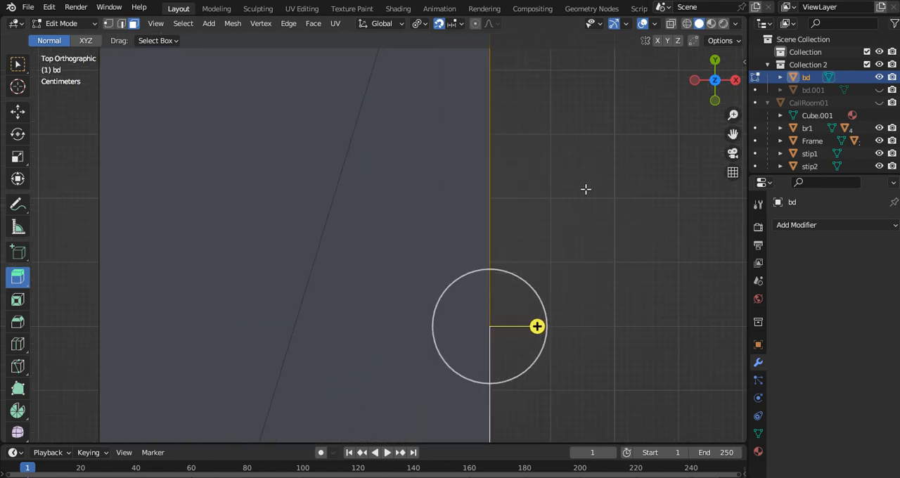
drag(537, 326, 557, 331)
scroll(612, 265, down, 6)
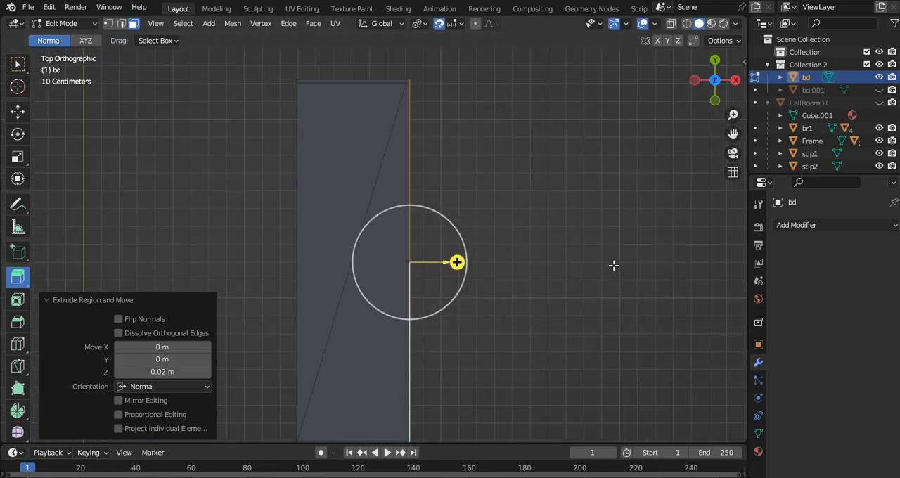
drag(713, 87, 643, 10)
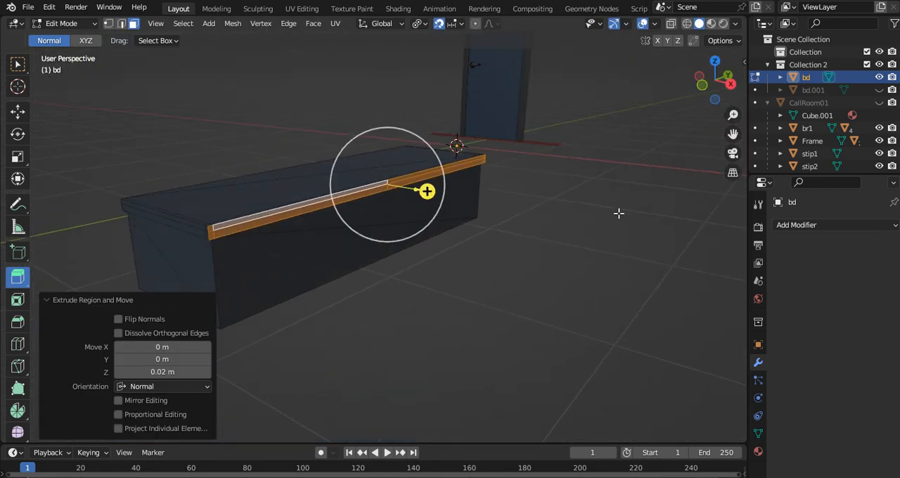
click(613, 217)
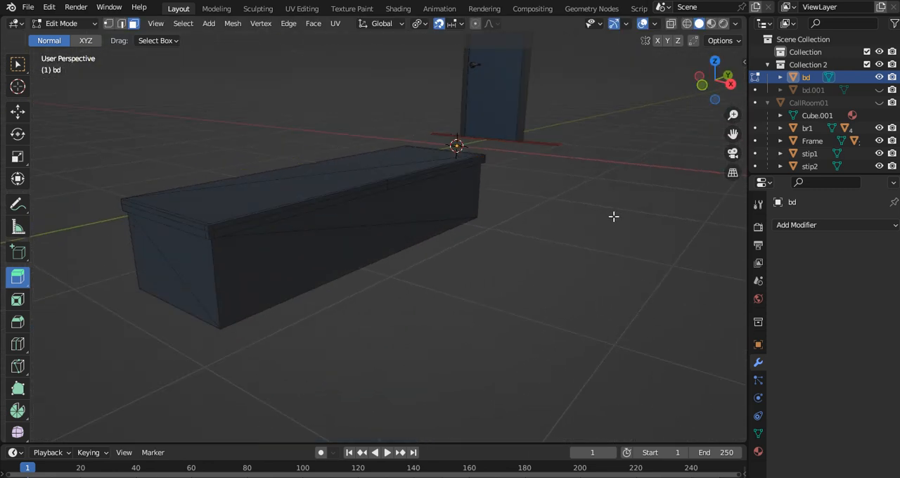
Use face selection to select all faces on the slab's top surface, including the narrow rim strips but not the side faces.
click(121, 24)
scroll(266, 137, up, 2)
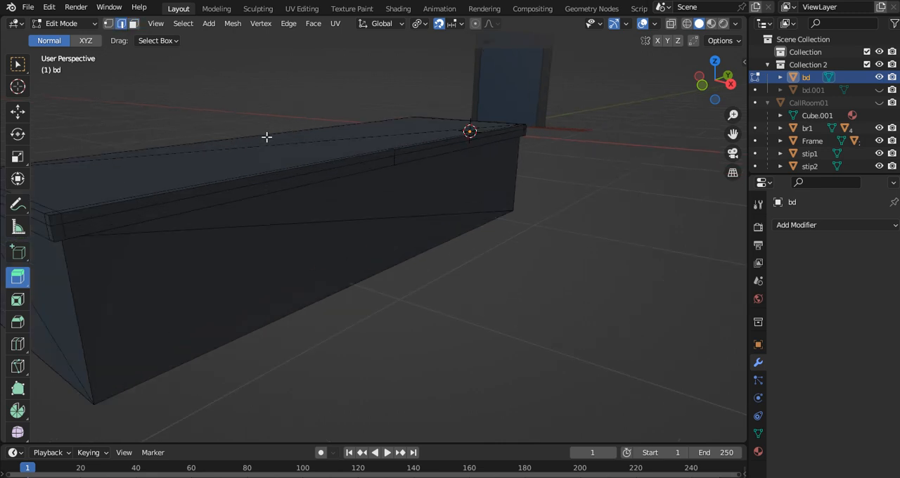
drag(730, 104, 806, 105)
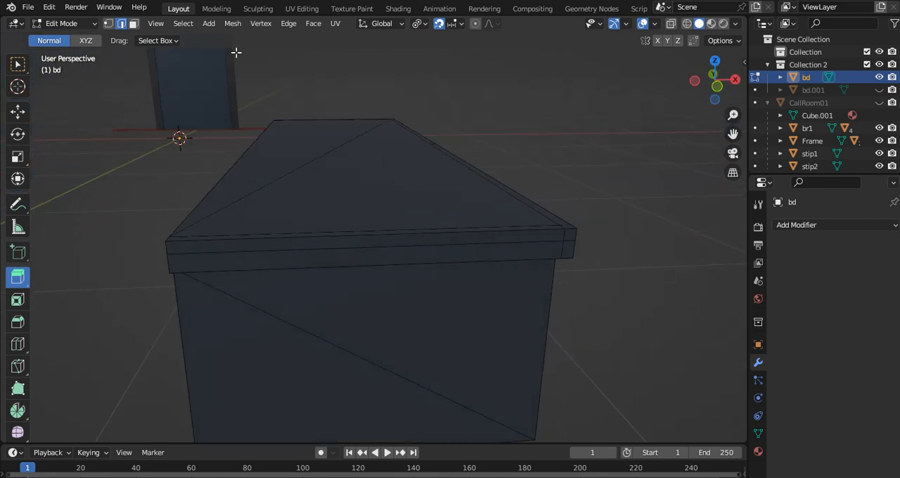
click(133, 25)
drag(566, 232, 261, 109)
mouse_move(713, 80)
mouse_down()
mouse_move(617, 63)
mouse_move(616, 55)
mouse_move(640, 52)
mouse_move(707, 85)
mouse_up()
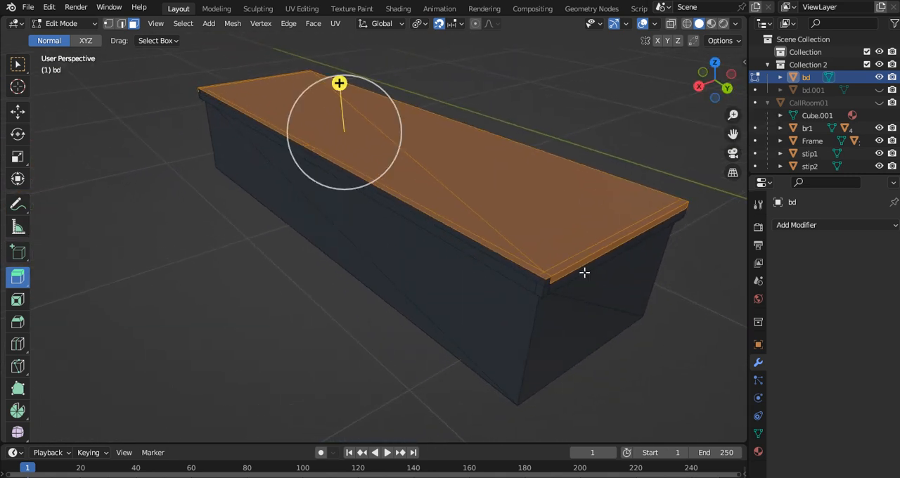
drag(729, 86, 666, 135)
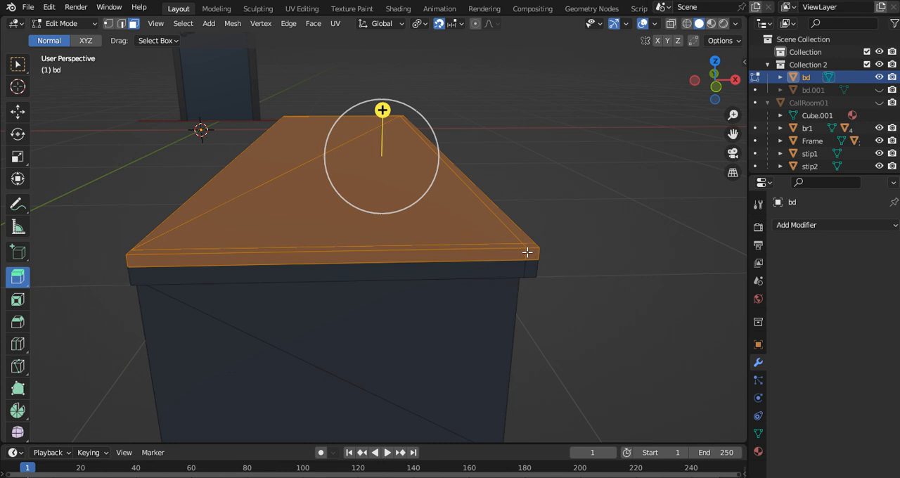
click(493, 251)
drag(706, 87, 622, 79)
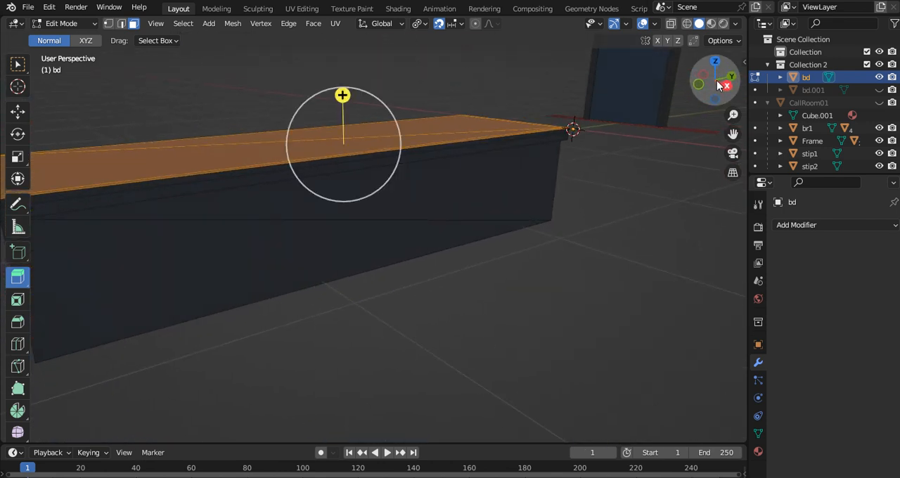
drag(732, 134, 879, 154)
scroll(606, 176, up, 5)
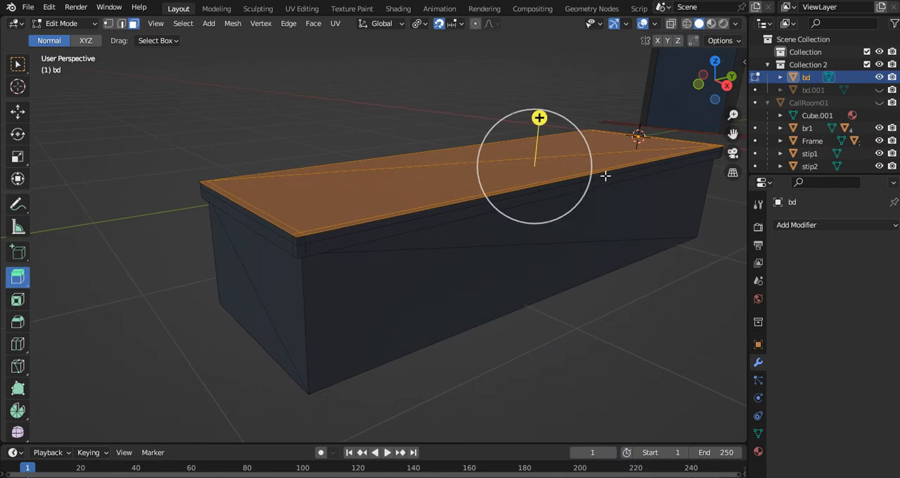
Try beveling the edges of the selected top faces with a width of about 0.0095 m and 3 segments.
click(17, 322)
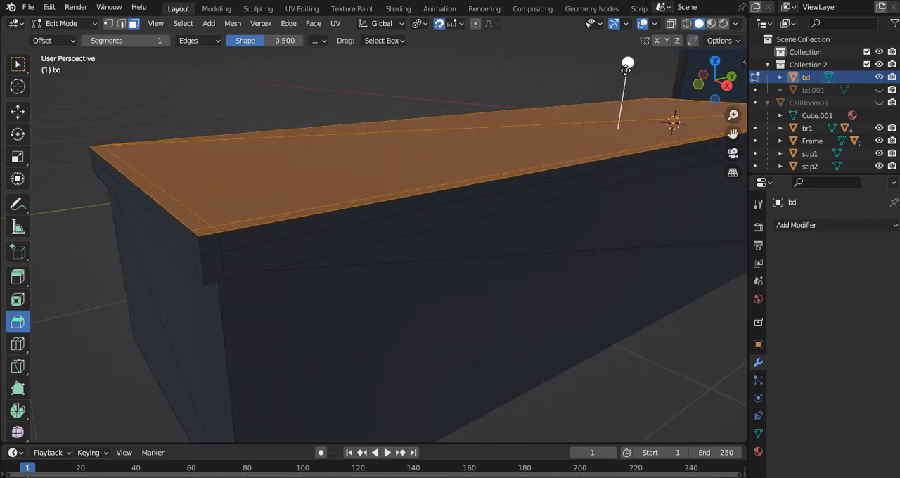
drag(624, 65, 586, 80)
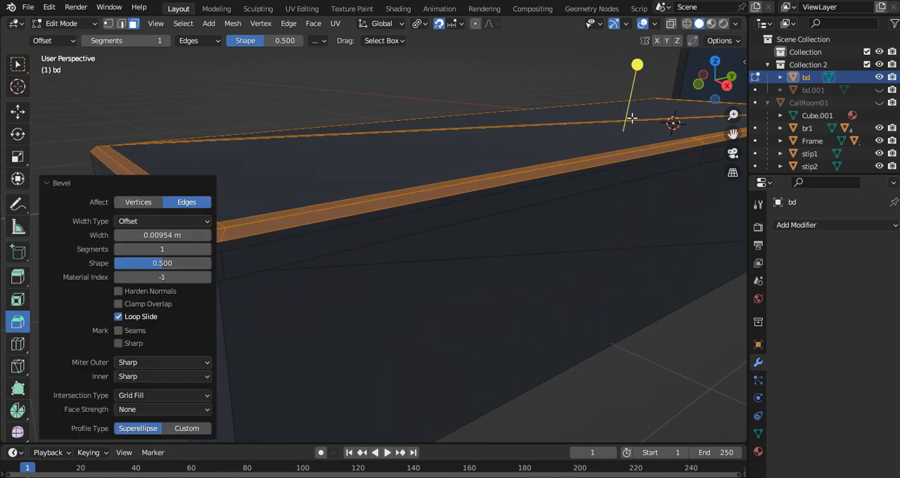
click(206, 249)
click(206, 249)
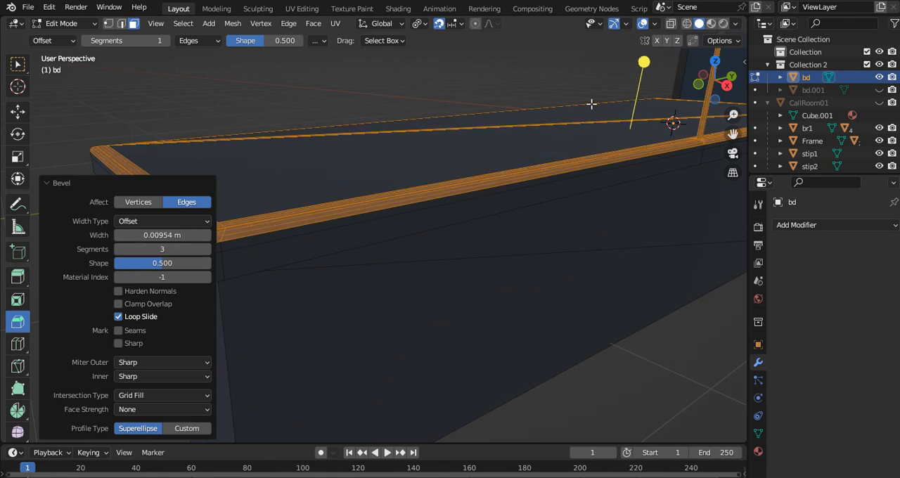
Examine the beveled slab rim from several angles, up close and as a whole, for geometry errors along the long front edge.
mouse_move(695, 86)
mouse_down()
mouse_move(630, 79)
mouse_move(696, 85)
mouse_up()
scroll(713, 84, down, 3)
scroll(665, 109, down, 3)
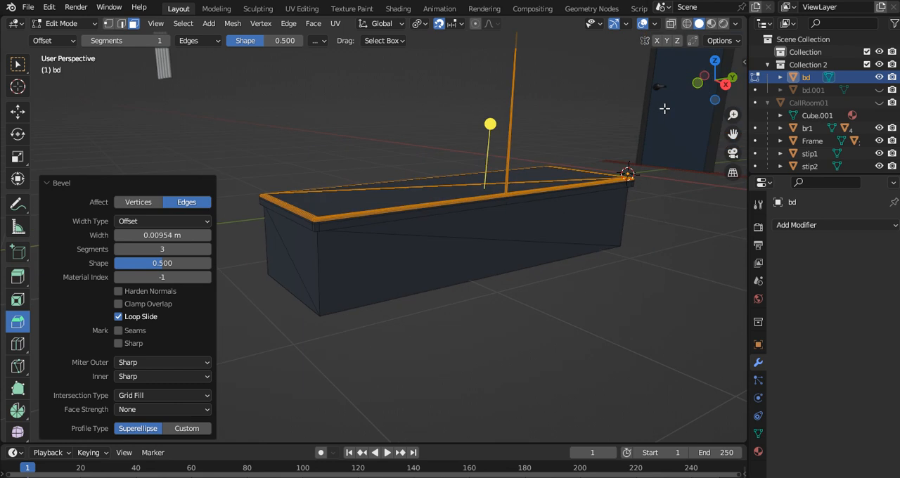
scroll(664, 108, down, 2)
scroll(583, 176, up, 5)
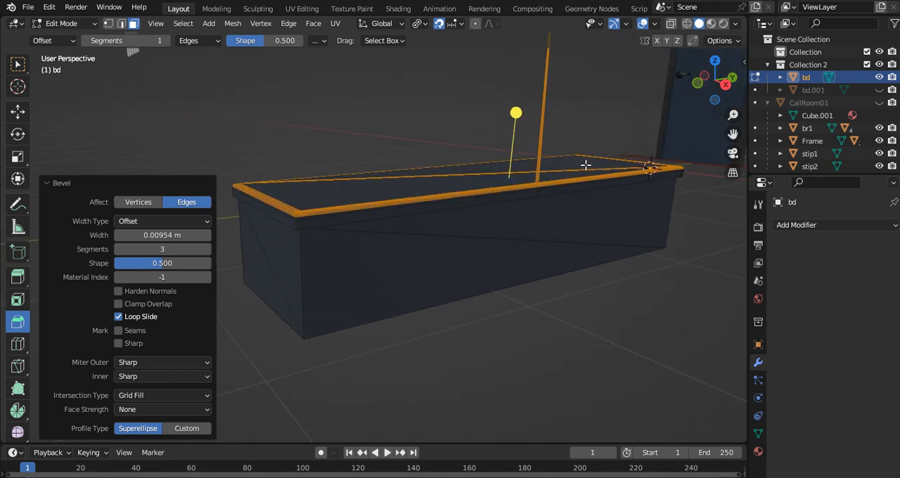
scroll(719, 83, up, 3)
drag(718, 83, 653, 117)
scroll(653, 118, up, 3)
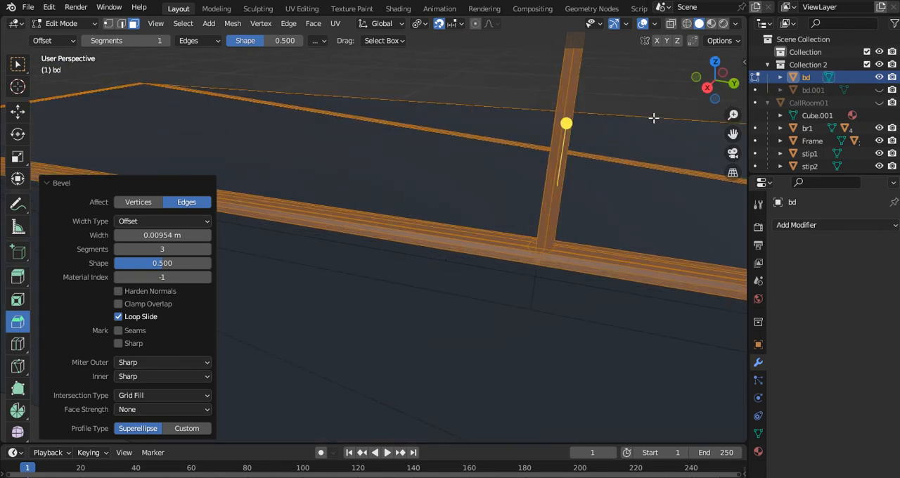
scroll(653, 118, down, 8)
scroll(653, 118, down, 4)
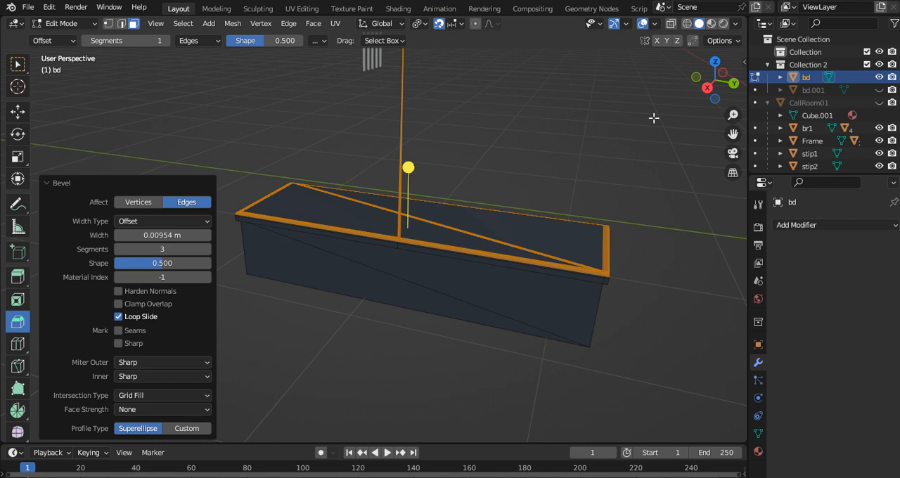
Undo the bevel on the slab's top.
click(48, 7)
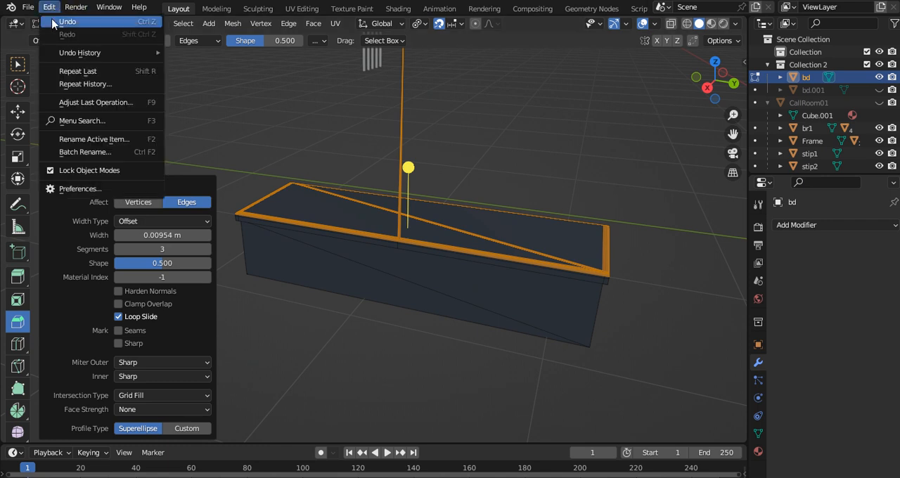
click(53, 23)
scroll(578, 127, up, 5)
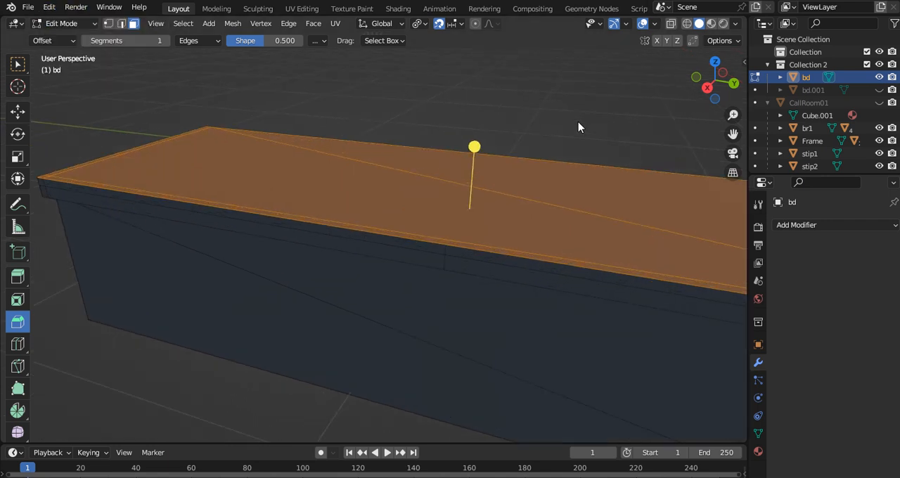
Show the bed in wireframe with X-ray and box-select all of its vertices in vertex selection mode.
drag(717, 88, 869, 72)
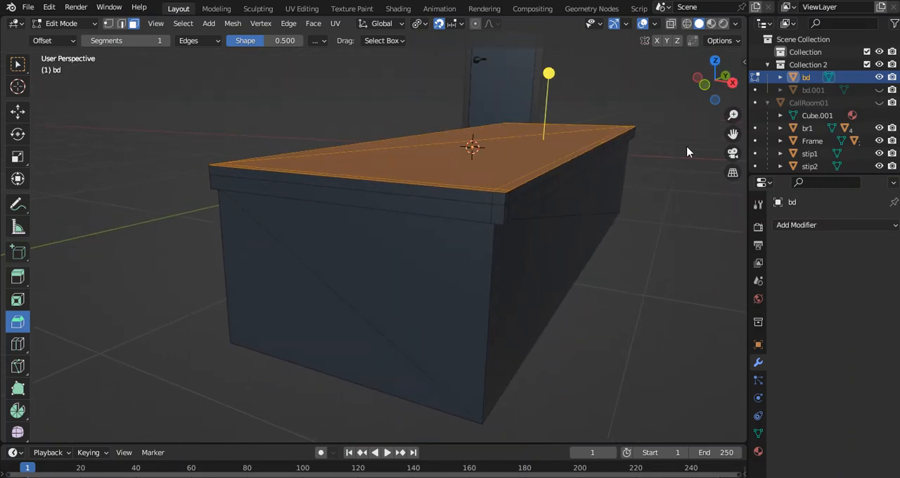
drag(714, 95, 703, 53)
click(687, 24)
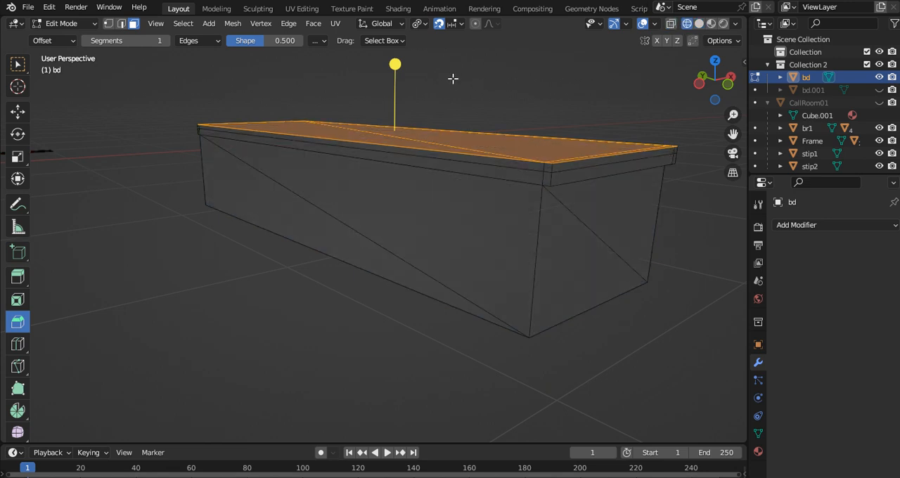
click(17, 64)
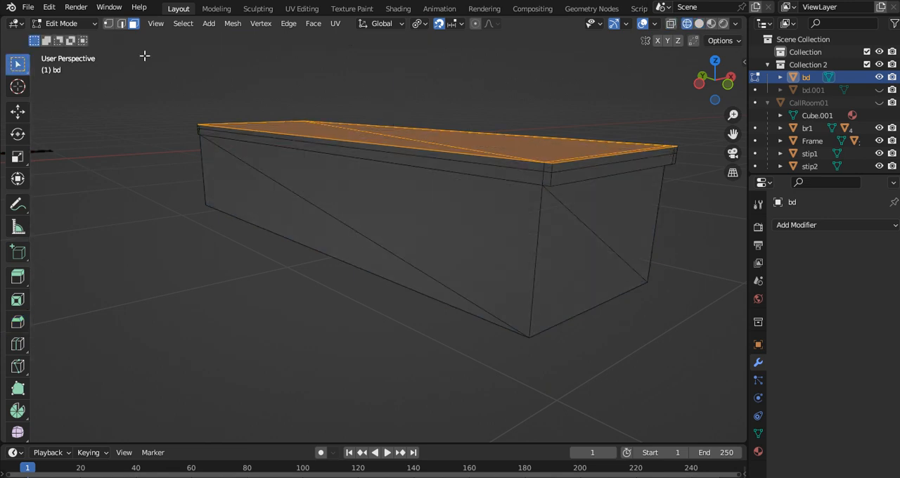
click(108, 24)
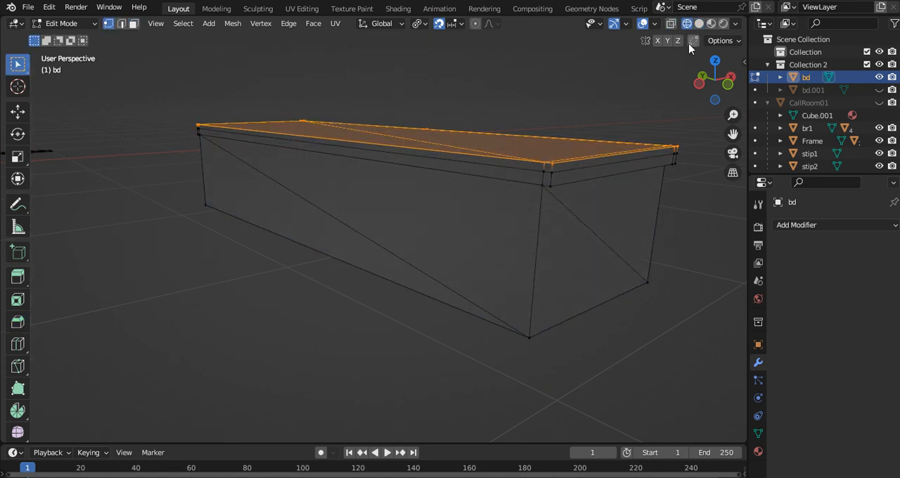
click(671, 24)
drag(705, 337, 197, 40)
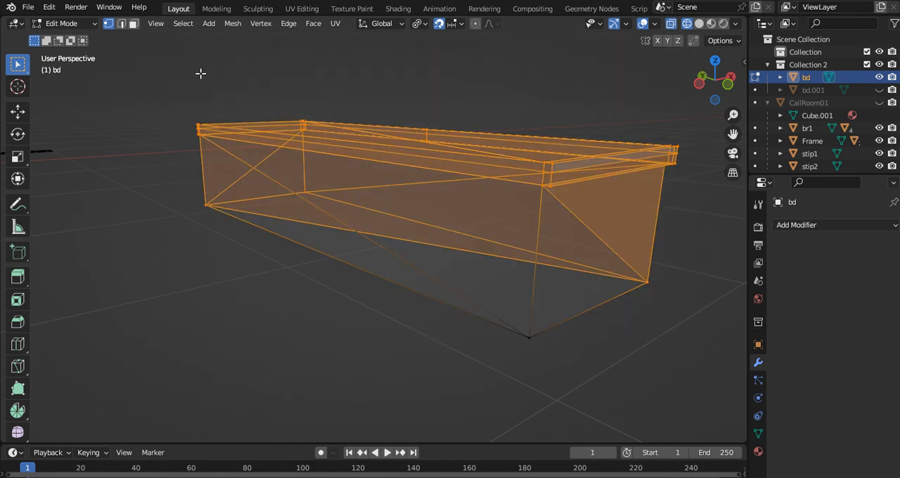
drag(683, 393, 113, 70)
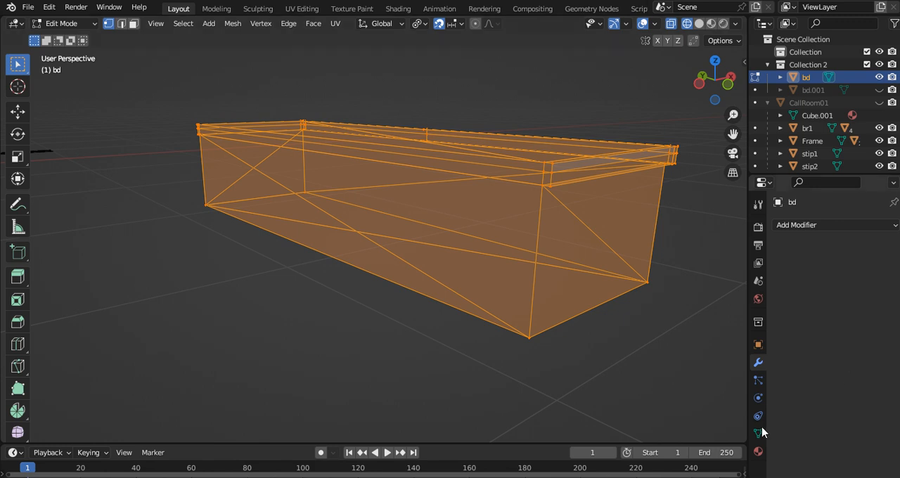
Add a Weld modifier to the bed block and open the modifier's options.
click(844, 225)
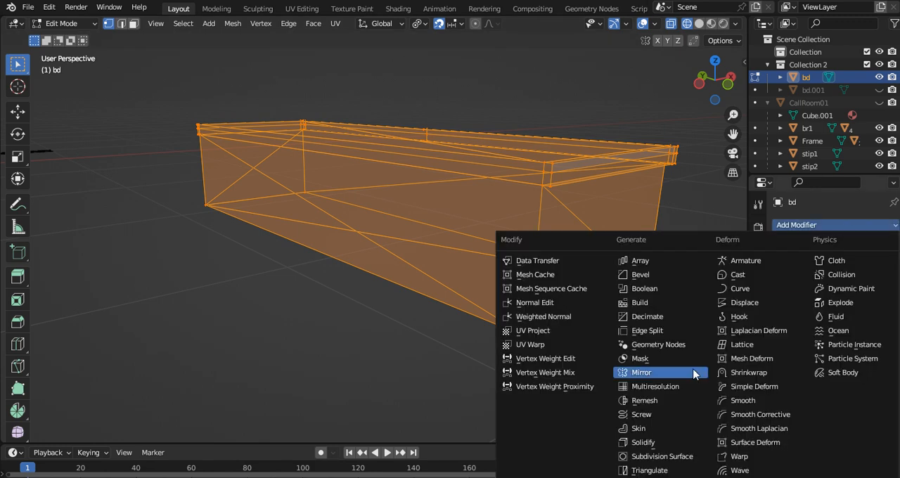
scroll(675, 442, down, 2)
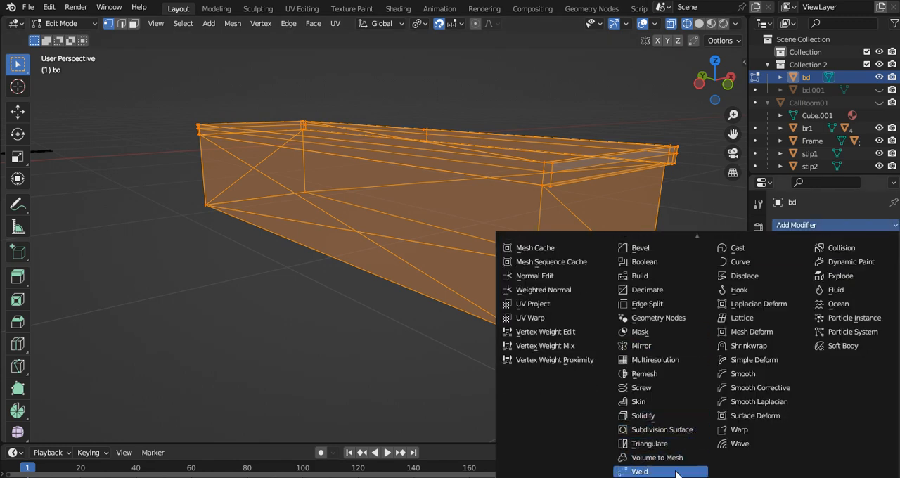
click(654, 471)
click(862, 245)
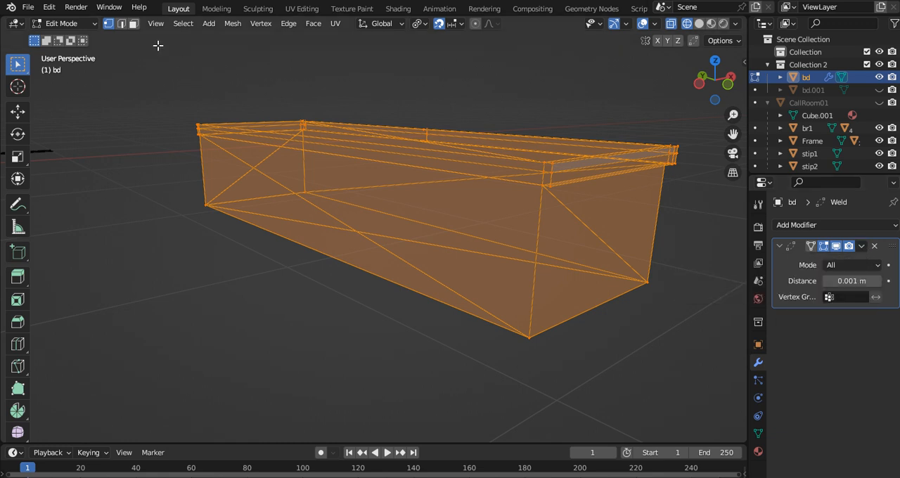
Return to Object Mode, apply the Weld modifier and deselect the bed.
click(62, 23)
click(78, 38)
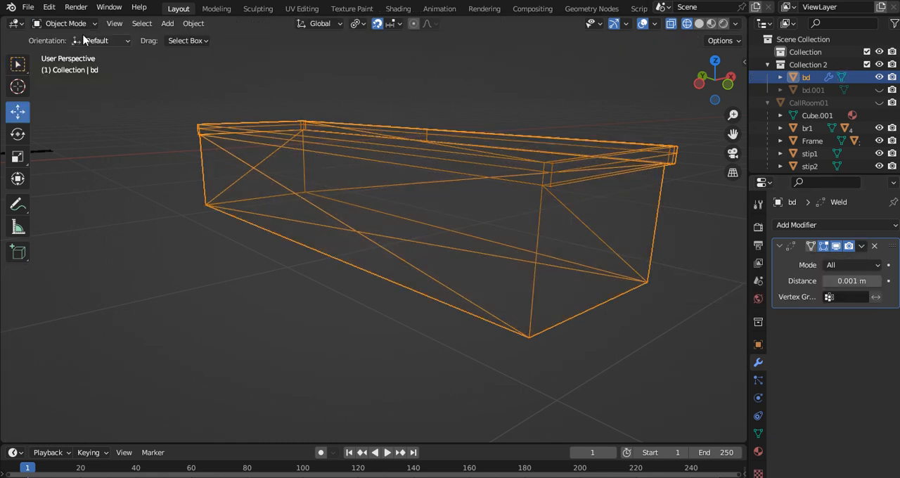
click(861, 248)
click(815, 261)
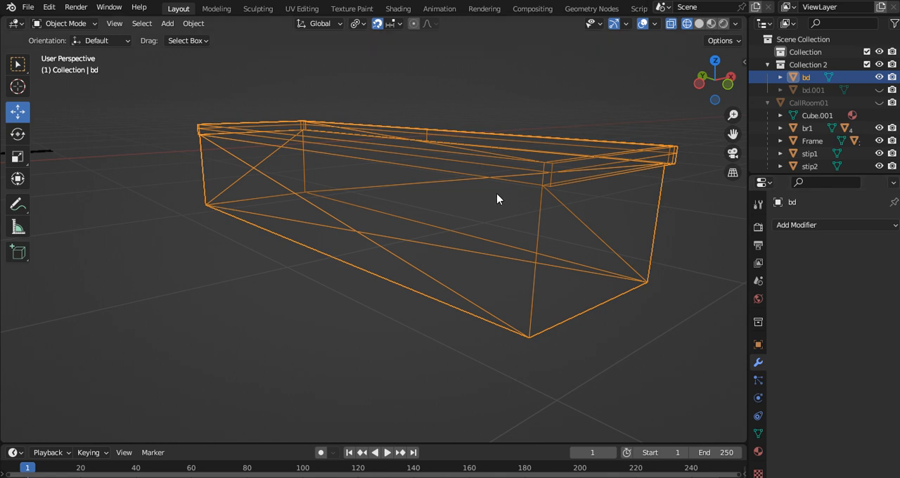
click(693, 226)
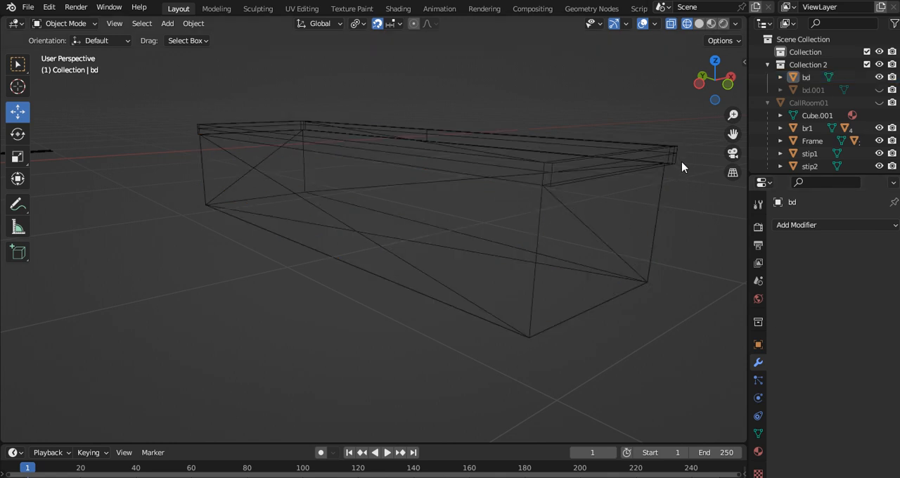
Enter Edit Mode on the bed and box-select the slab's top vertices from the right orthographic view.
click(731, 76)
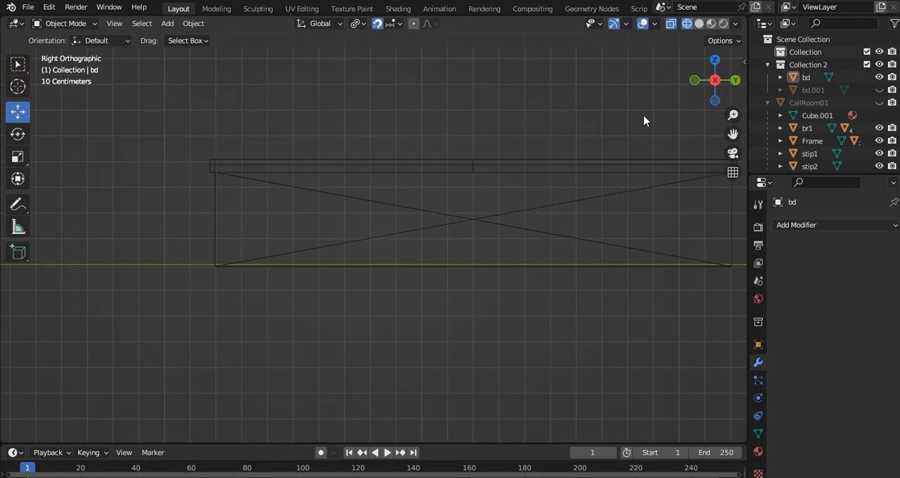
drag(732, 134, 609, 171)
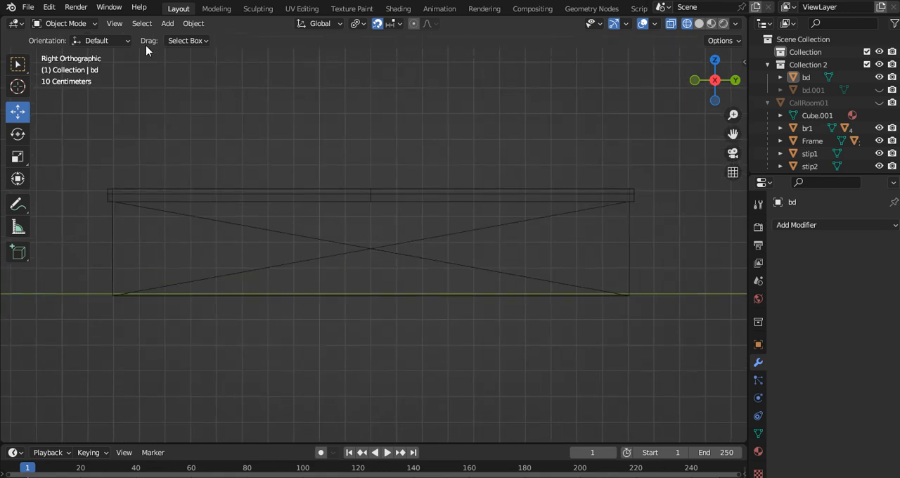
click(70, 24)
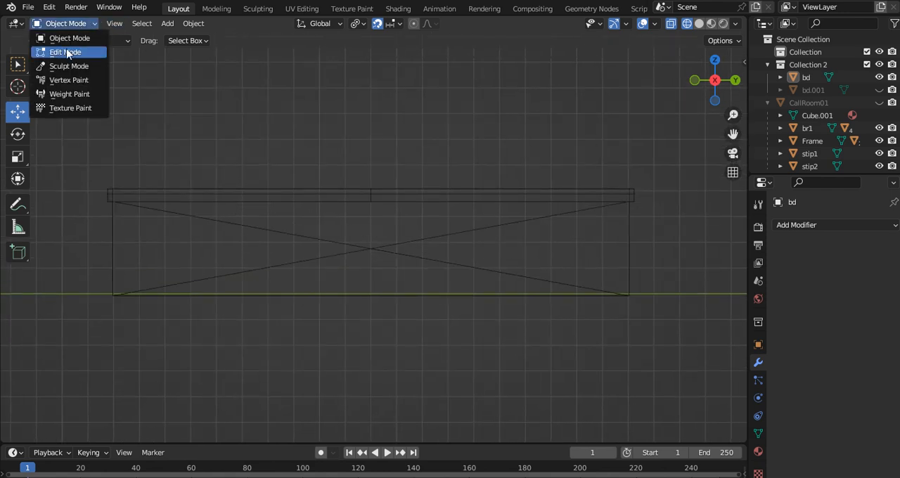
click(70, 53)
click(475, 121)
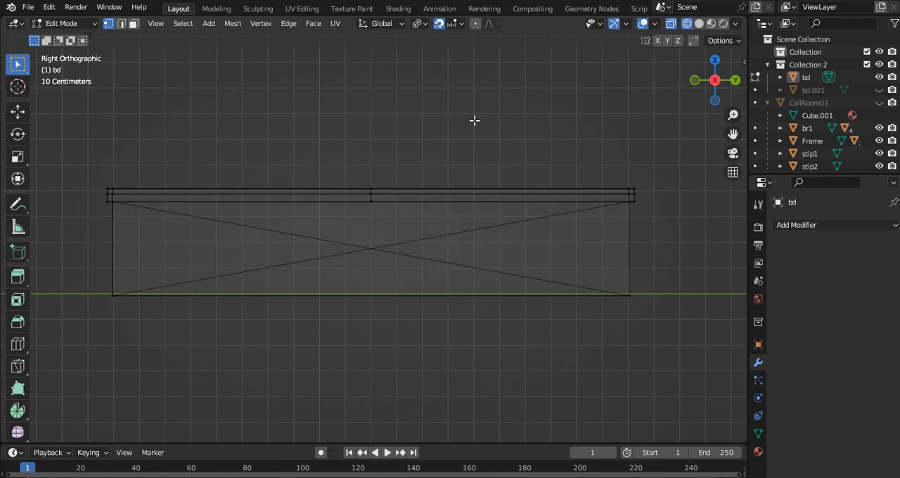
drag(685, 202, 703, 193)
Bevel the slab's selected top edges with a width of about 0.0096 m and 3 segments.
scroll(545, 154, up, 2)
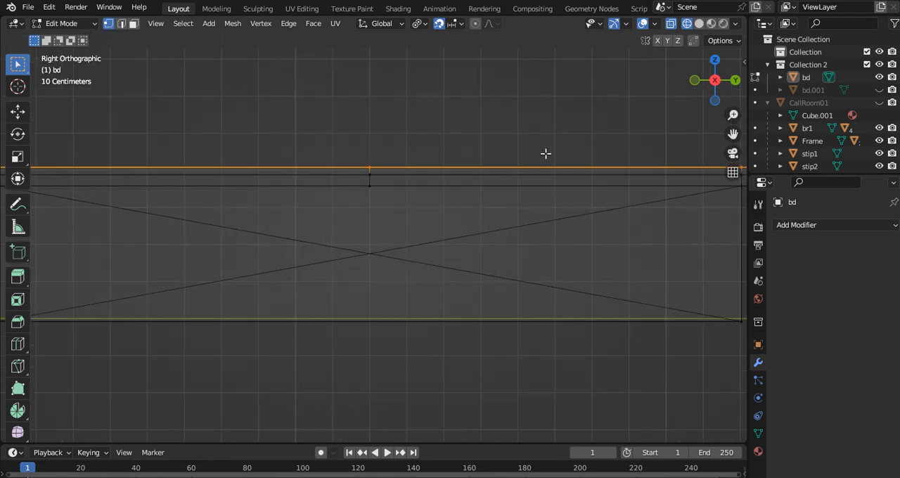
drag(732, 134, 485, 155)
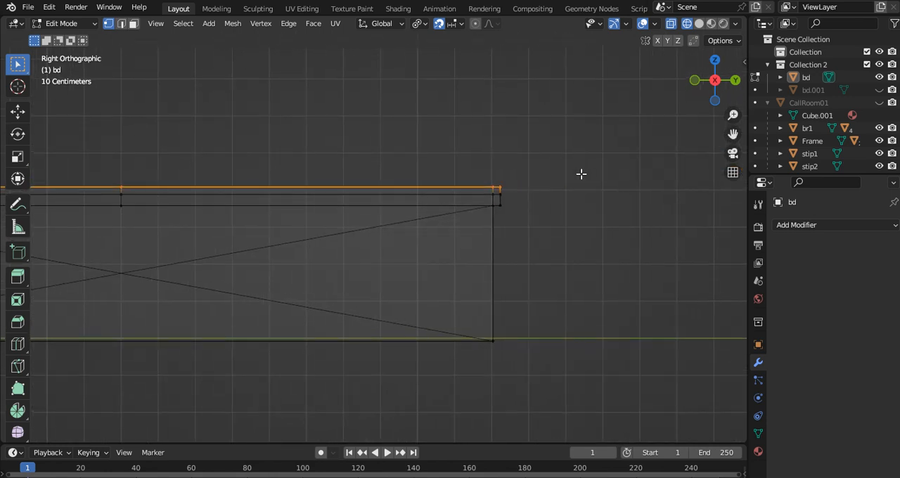
scroll(597, 168, up, 3)
scroll(597, 168, up, 1)
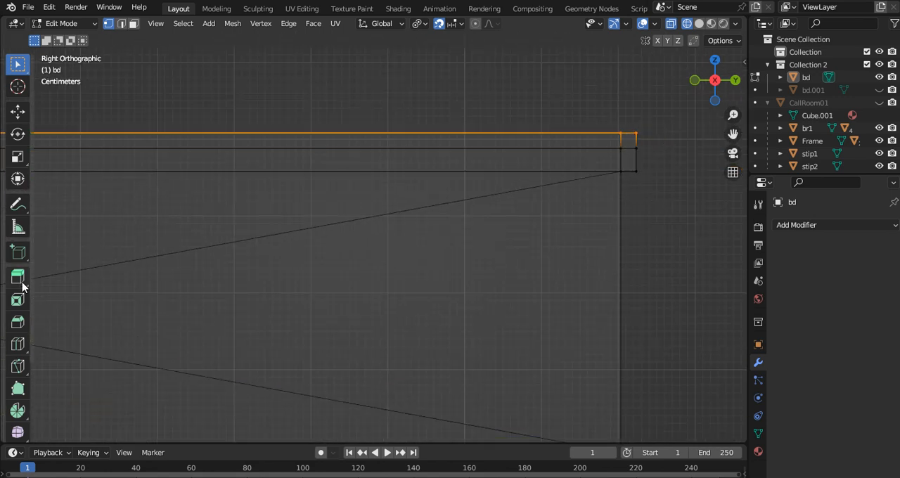
click(17, 321)
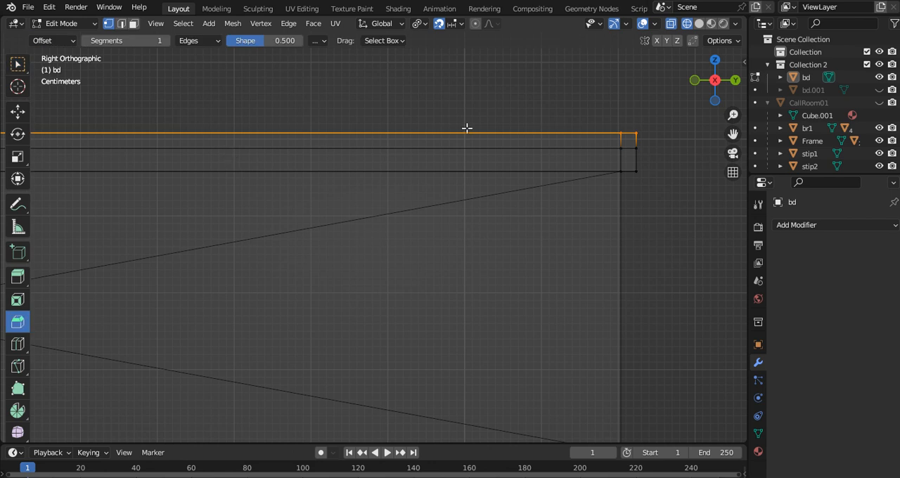
drag(733, 134, 822, 170)
scroll(566, 118, down, 3)
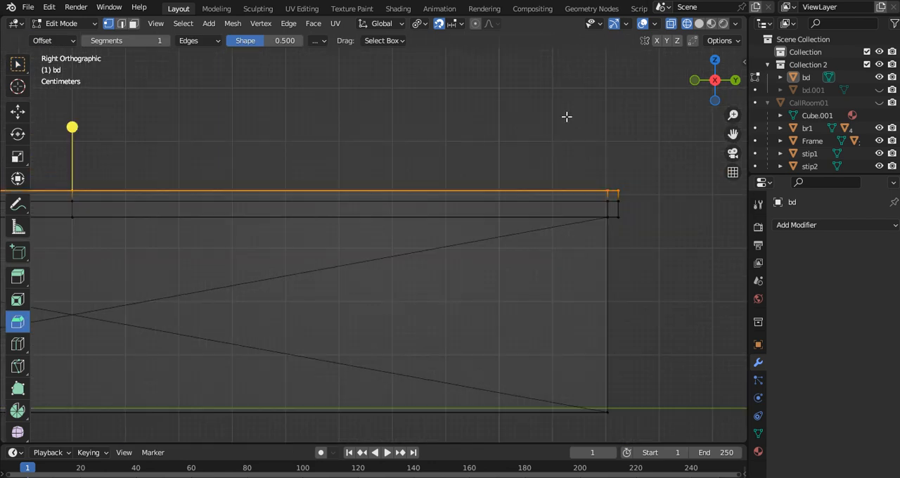
scroll(563, 116, up, 2)
scroll(560, 116, down, 1)
drag(73, 126, 68, 118)
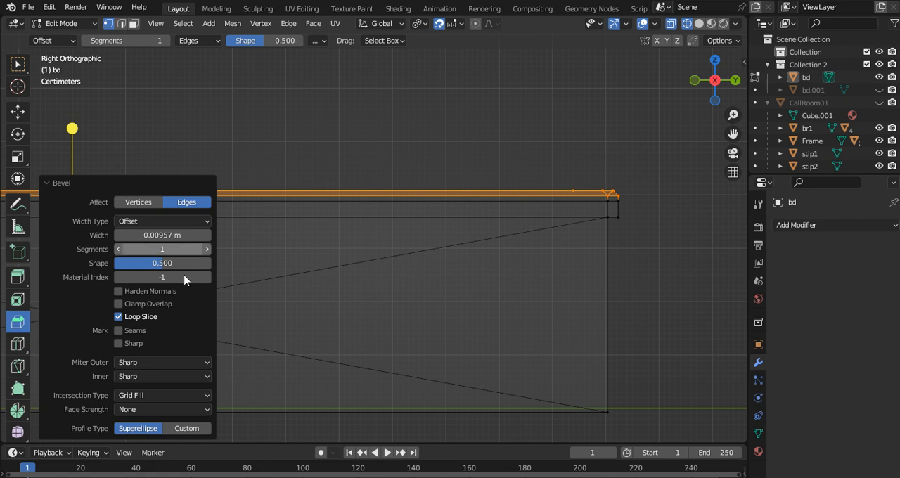
click(207, 250)
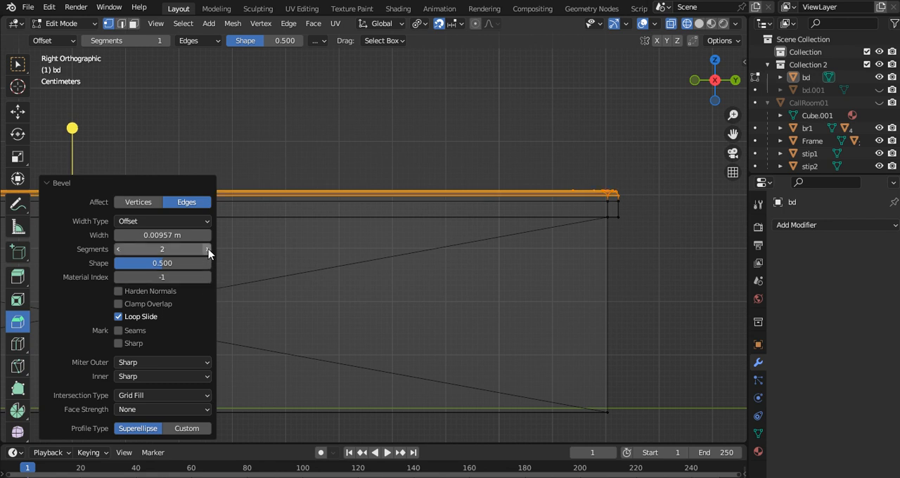
click(207, 249)
Examine the beveled top edges and corners of the slab in solid shading from several angles.
scroll(466, 162, down, 5)
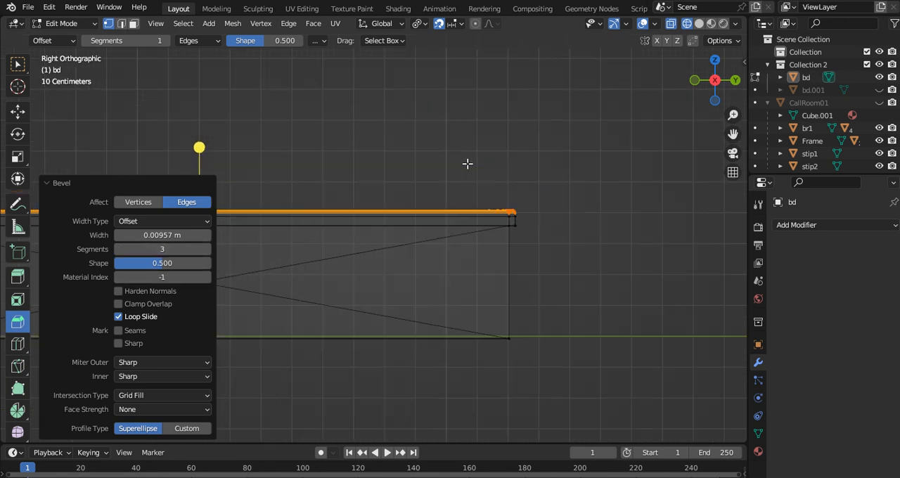
click(700, 23)
mouse_move(715, 80)
mouse_down()
mouse_move(699, 89)
mouse_move(655, 77)
mouse_up()
scroll(629, 144, up, 3)
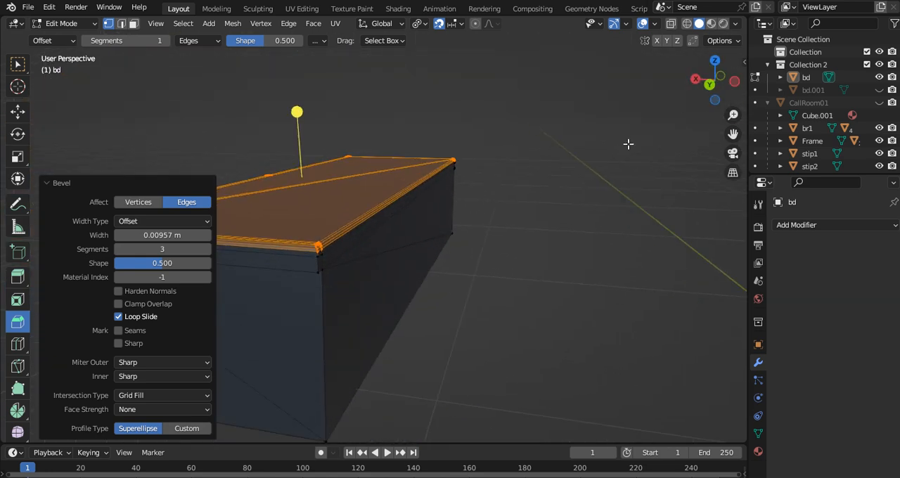
drag(732, 133, 822, 116)
drag(706, 100, 664, 184)
drag(712, 79, 607, 163)
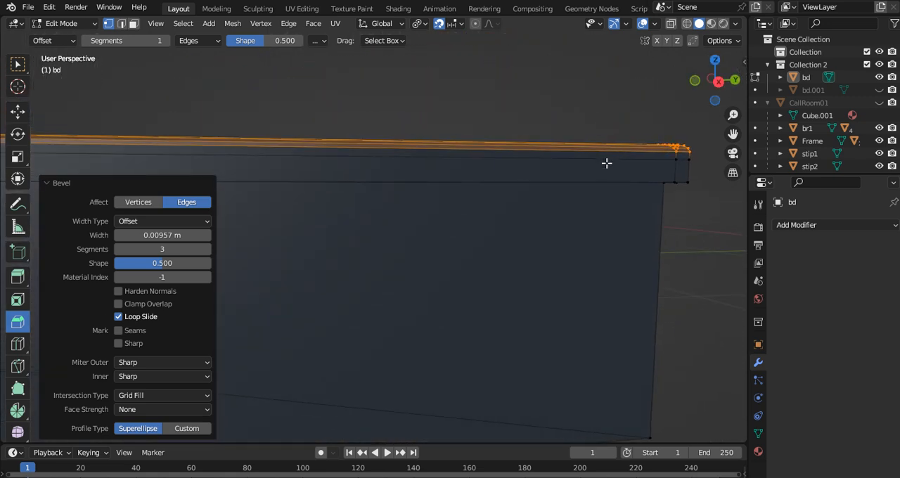
scroll(585, 156, down, 4)
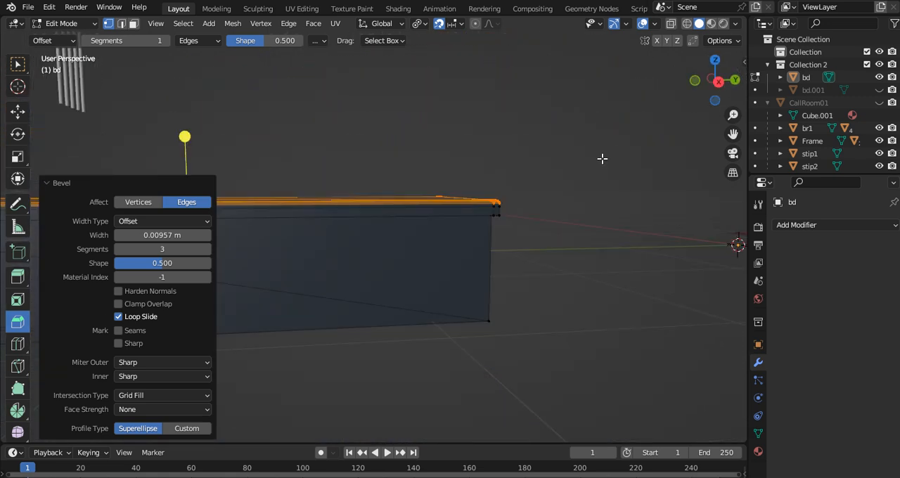
In the back wireframe view with X-ray, box-select the slab's underside vertices and bevel their edges about 0.0063 m with 2 segments.
click(734, 80)
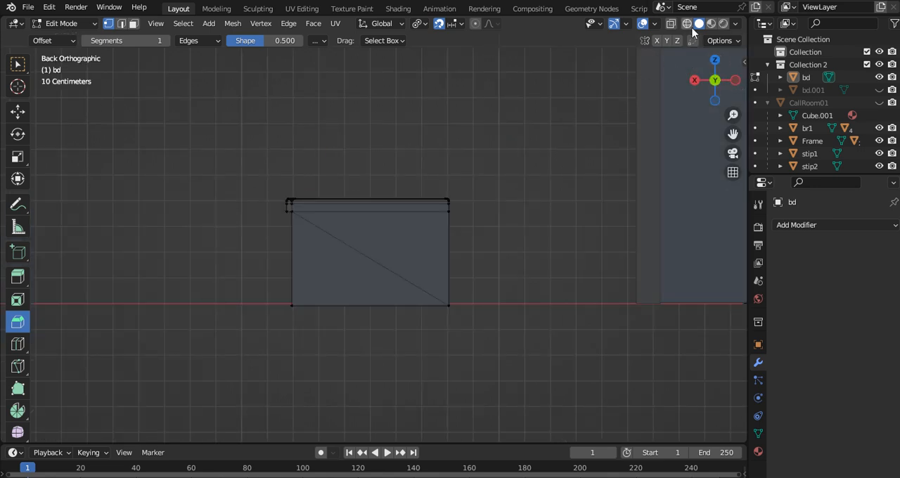
click(687, 24)
click(674, 28)
click(674, 28)
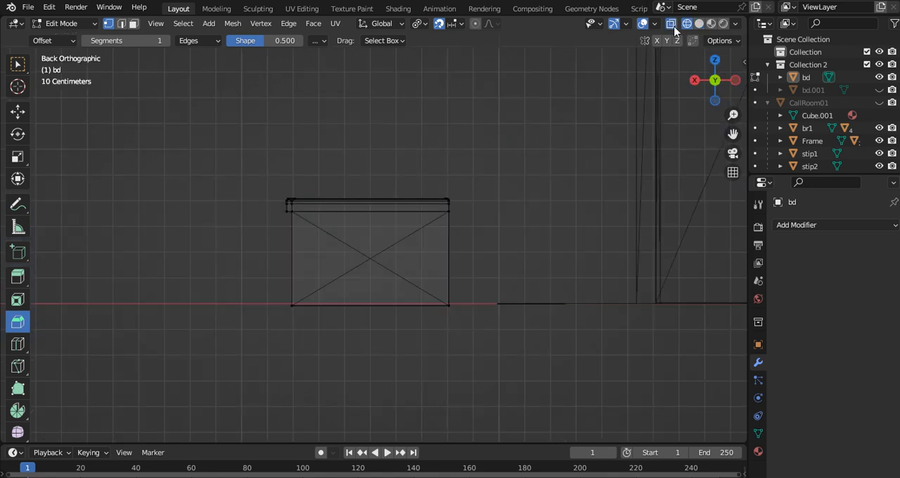
scroll(399, 169, up, 4)
drag(554, 210, 170, 174)
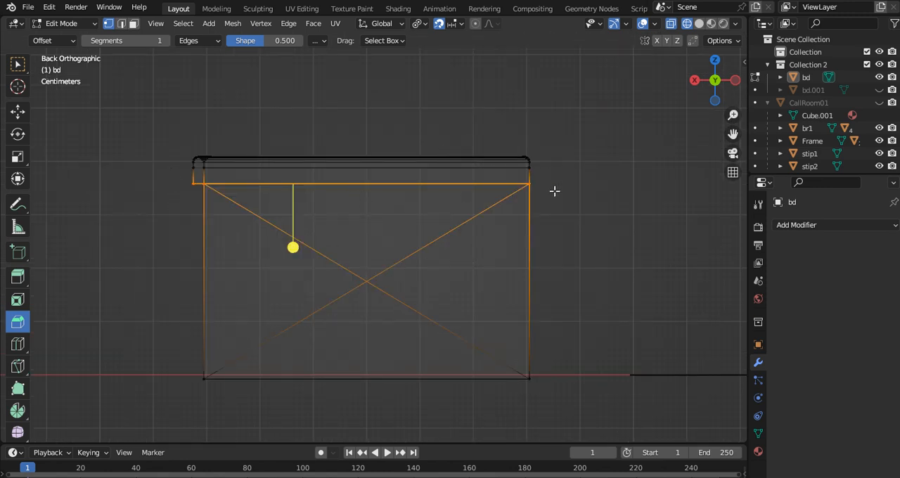
scroll(231, 195, up, 3)
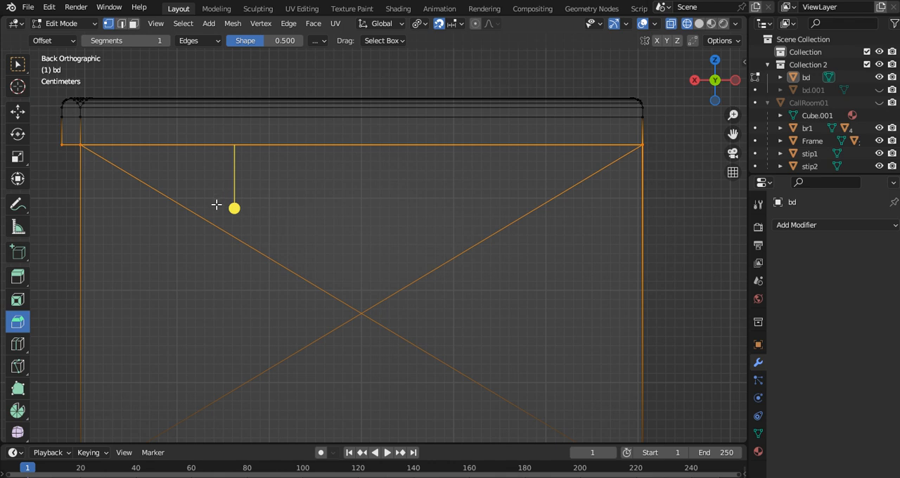
drag(234, 208, 231, 217)
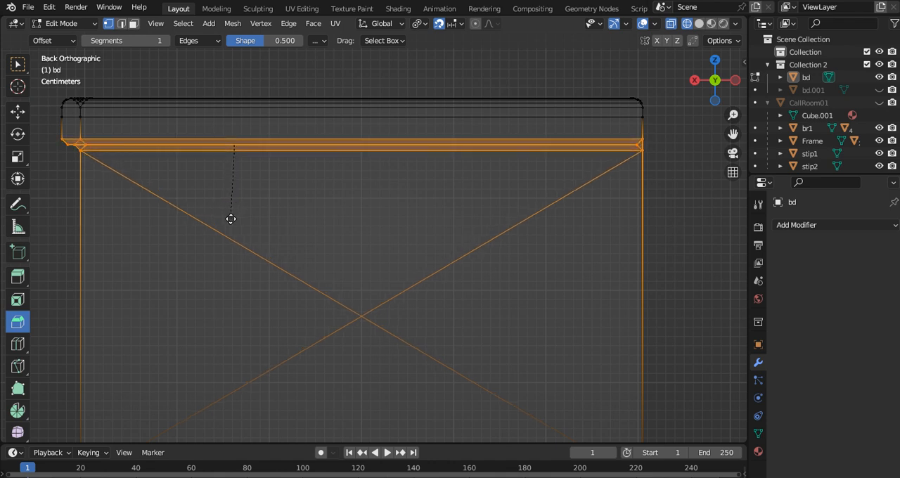
click(204, 251)
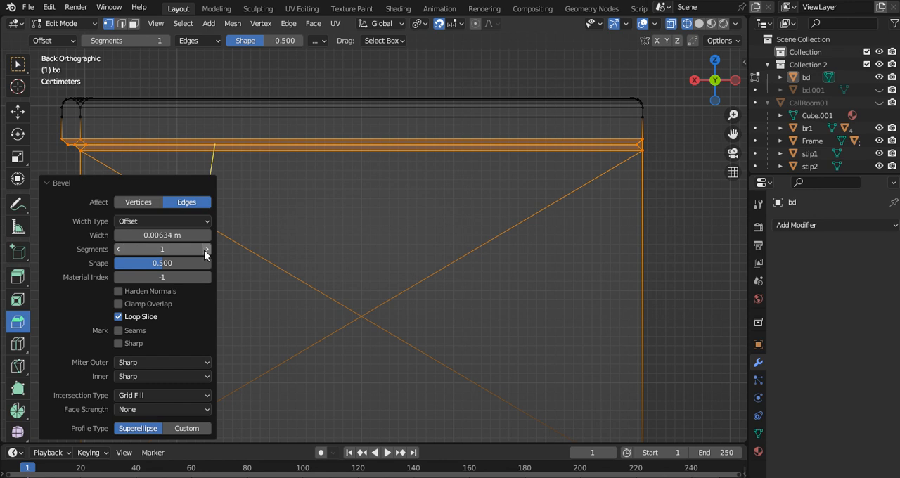
Examine the slab's beveled underside and rim in solid shading from several angles, and deselect the mesh.
click(698, 23)
drag(704, 79, 781, 80)
scroll(626, 91, down, 5)
drag(703, 81, 551, 98)
drag(711, 88, 782, 87)
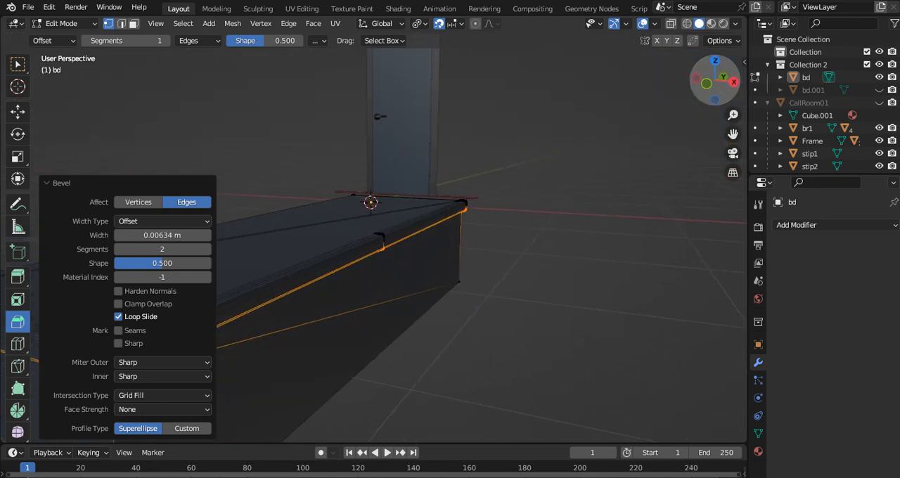
drag(734, 134, 868, 47)
scroll(666, 131, up, 2)
scroll(667, 131, down, 3)
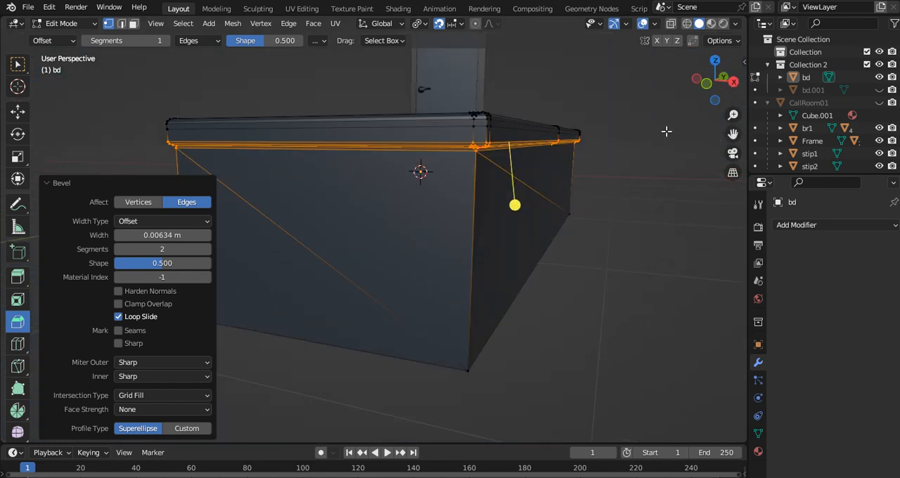
click(640, 137)
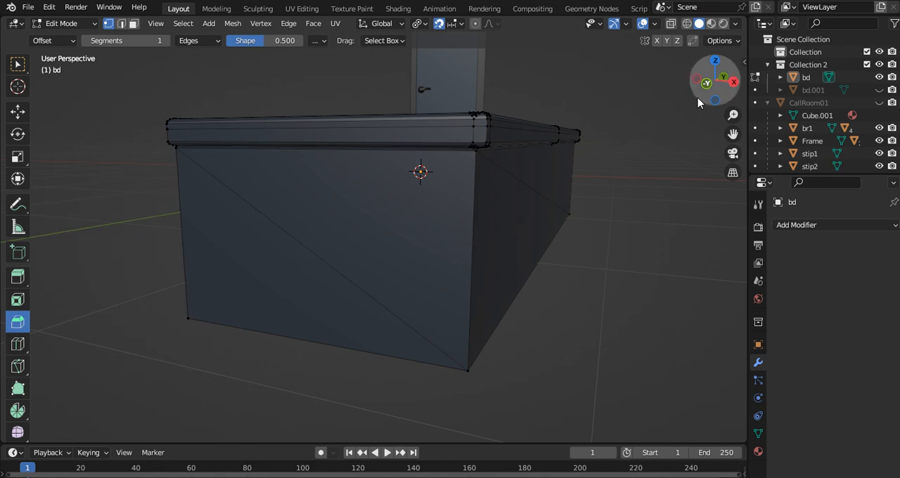
drag(703, 88, 618, 143)
scroll(618, 143, down, 1)
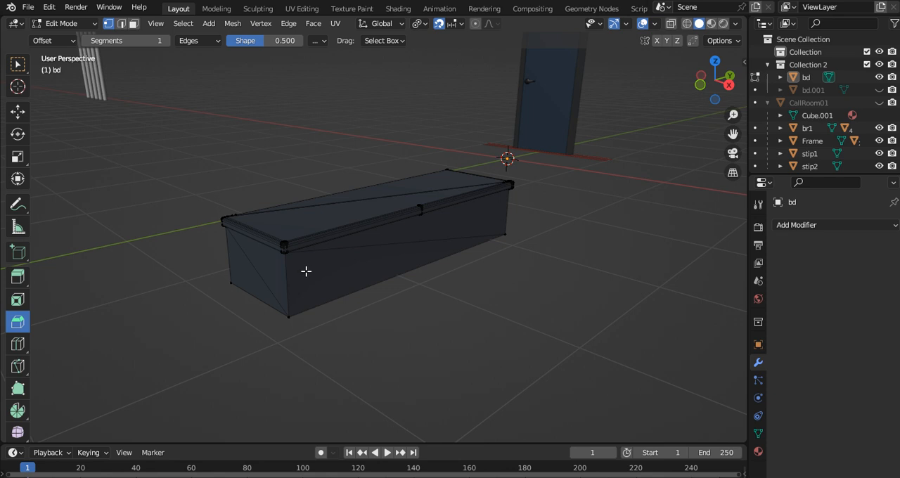
Return to Object Mode and select the bed.
click(63, 23)
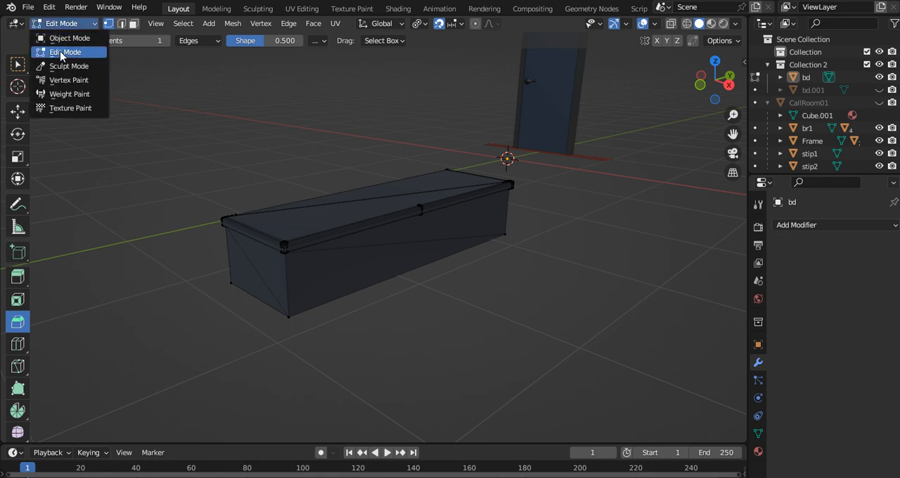
click(68, 38)
click(340, 216)
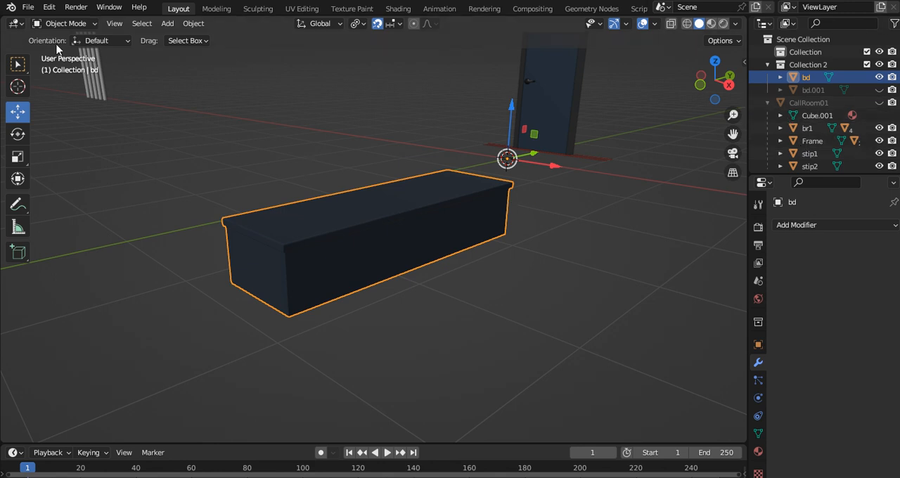
Save the project as untitled.blend in the Downloads folder.
click(28, 7)
click(68, 102)
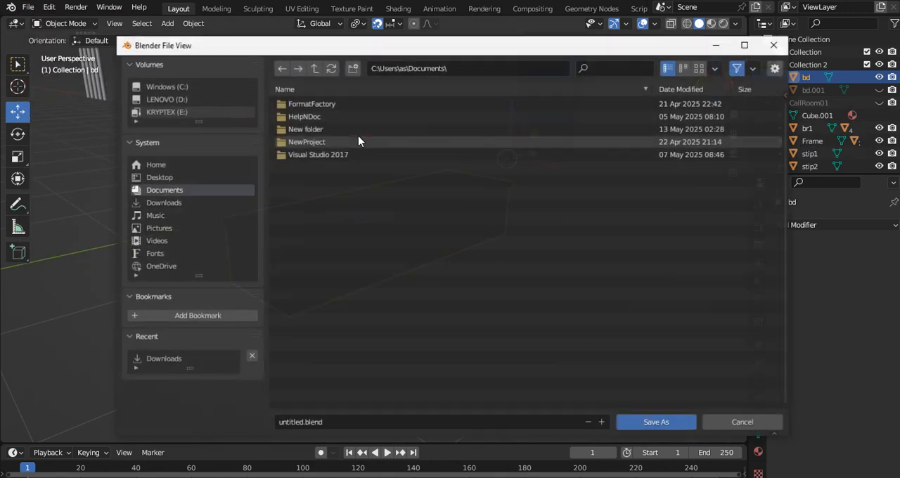
click(217, 203)
click(661, 424)
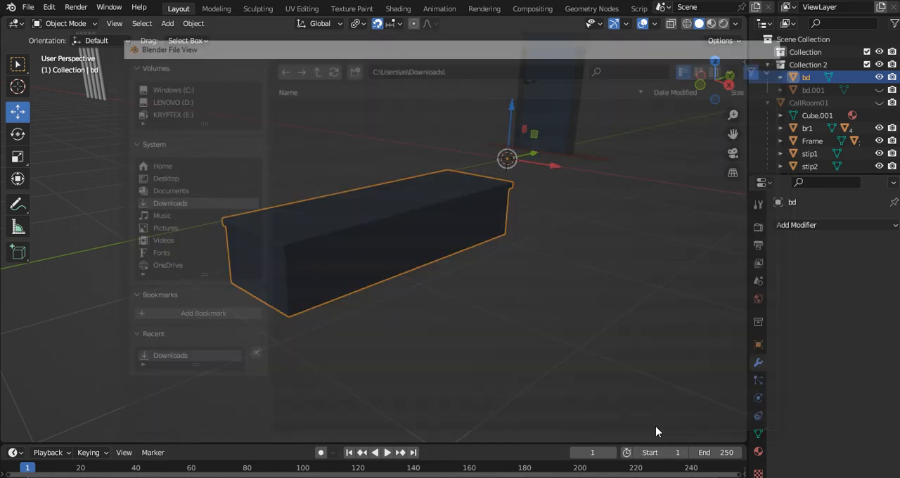
Deselect the bed, then briefly show bd.001 on top of it and hide it again.
click(652, 288)
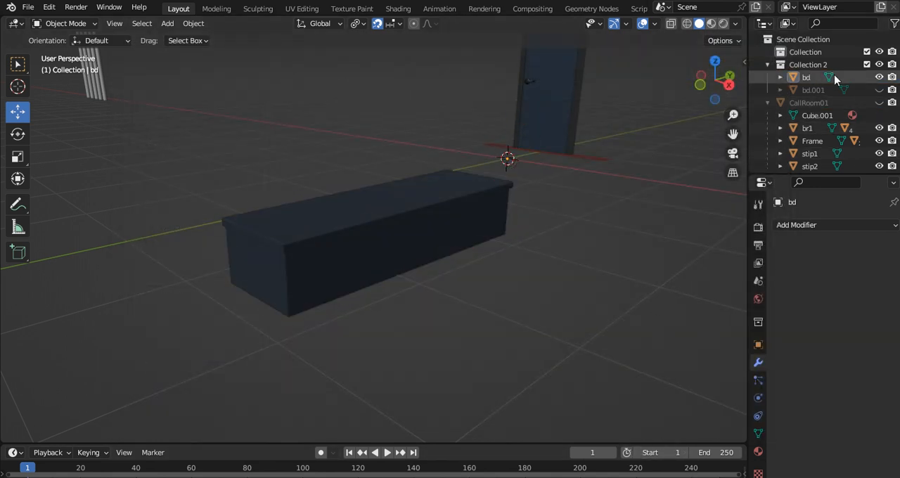
click(879, 90)
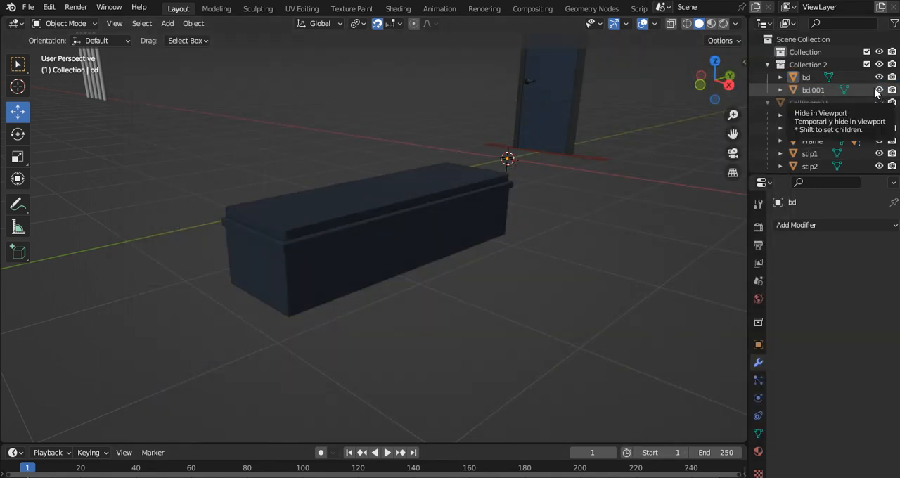
click(878, 90)
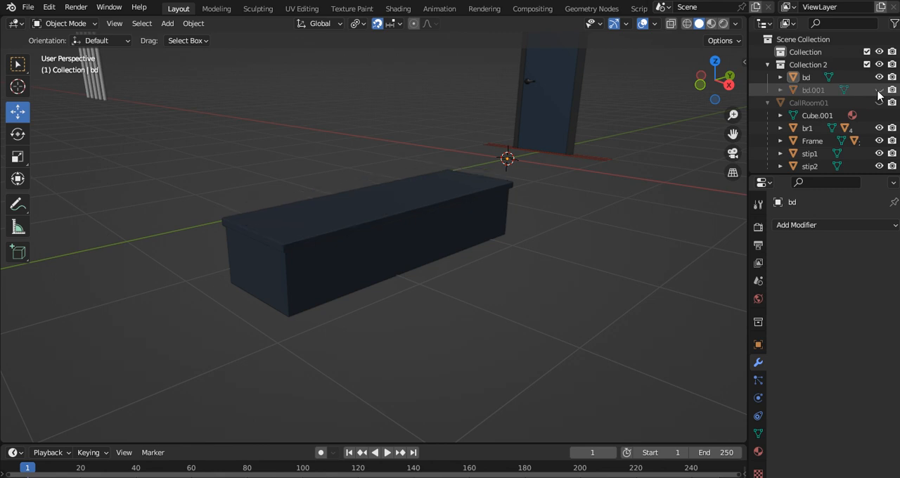
Select the bed object bd and brighten the base color of its Material.005 to a value of 0.638.
click(807, 79)
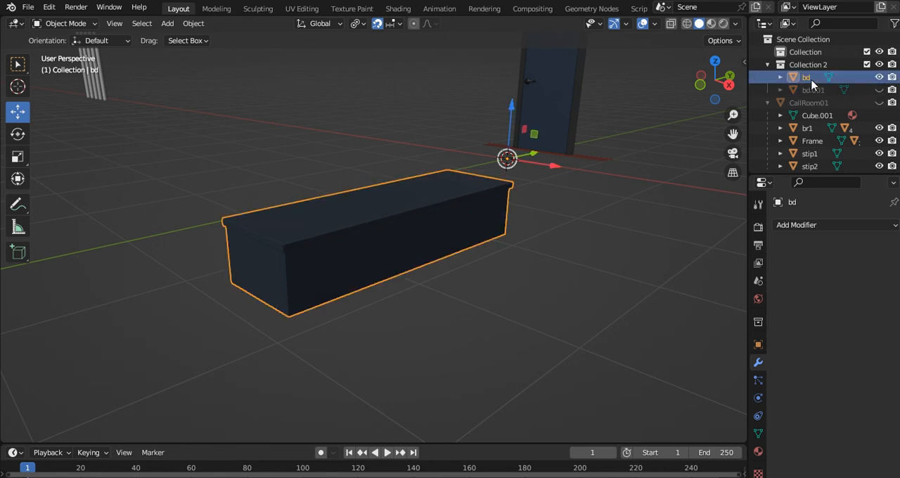
click(758, 451)
click(854, 414)
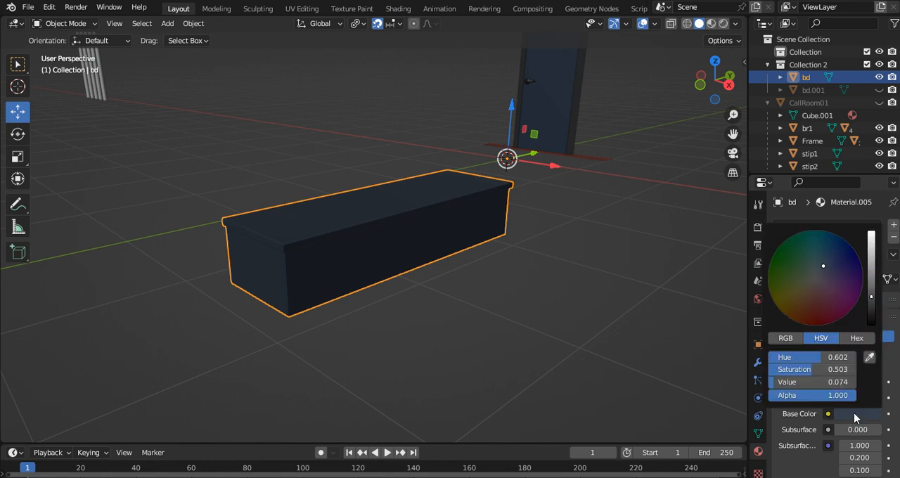
click(866, 369)
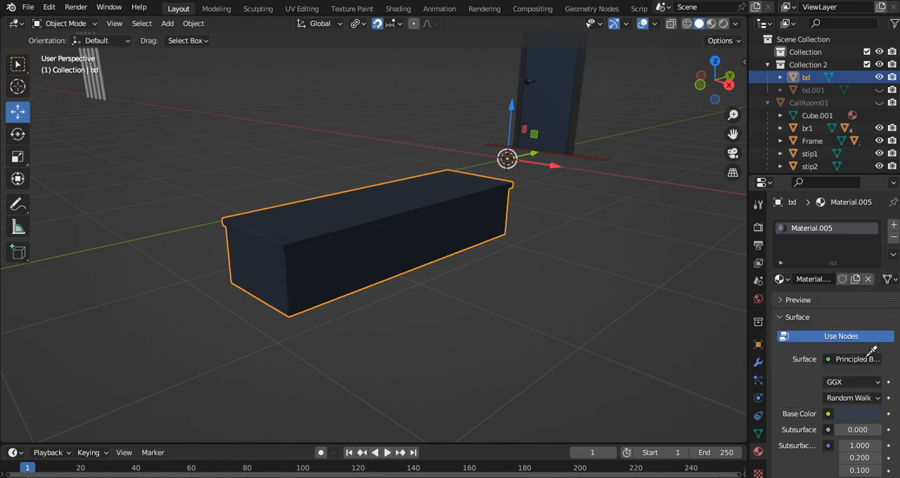
click(857, 413)
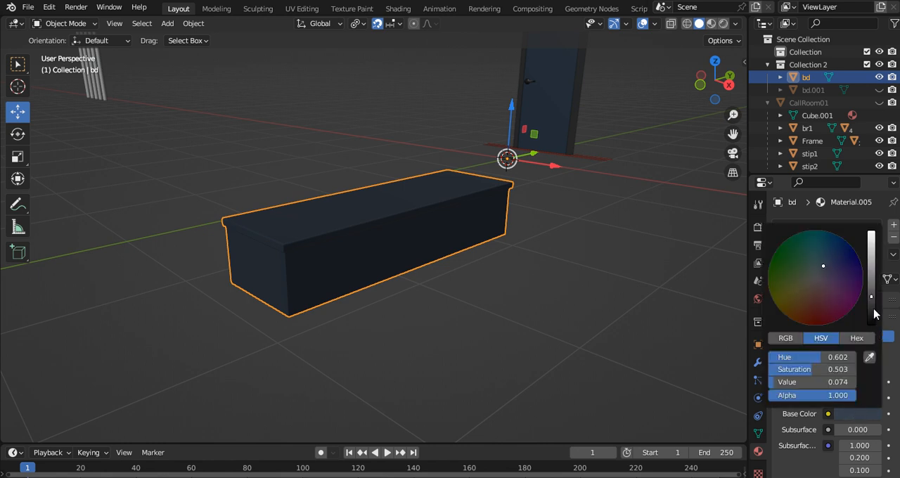
drag(871, 295, 871, 247)
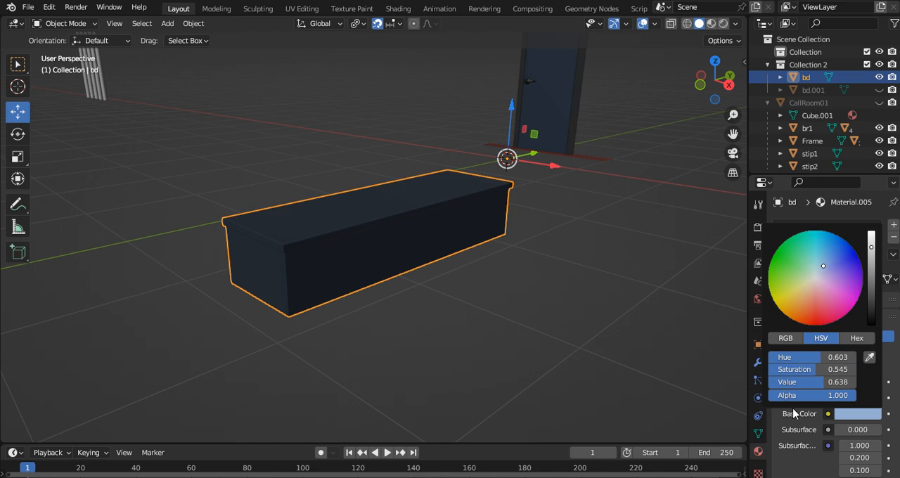
Replace the bed's material with a new light grey one and protect it with a fake user.
click(868, 280)
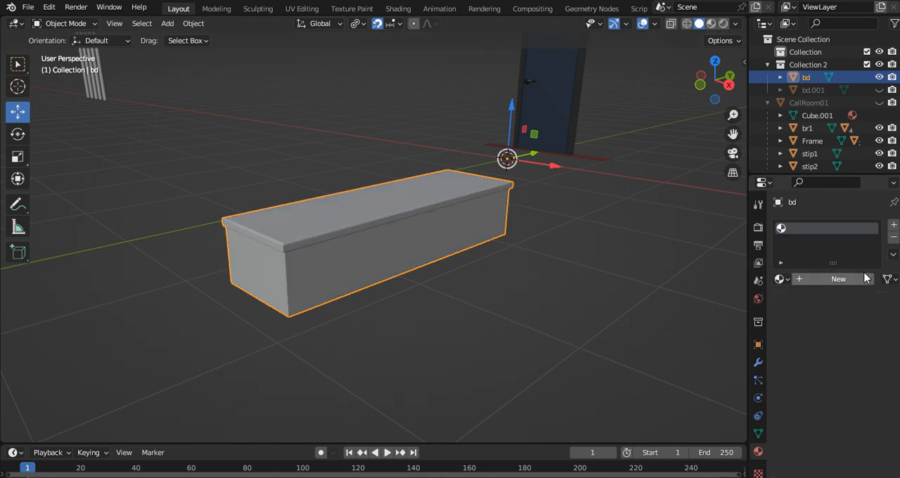
click(834, 280)
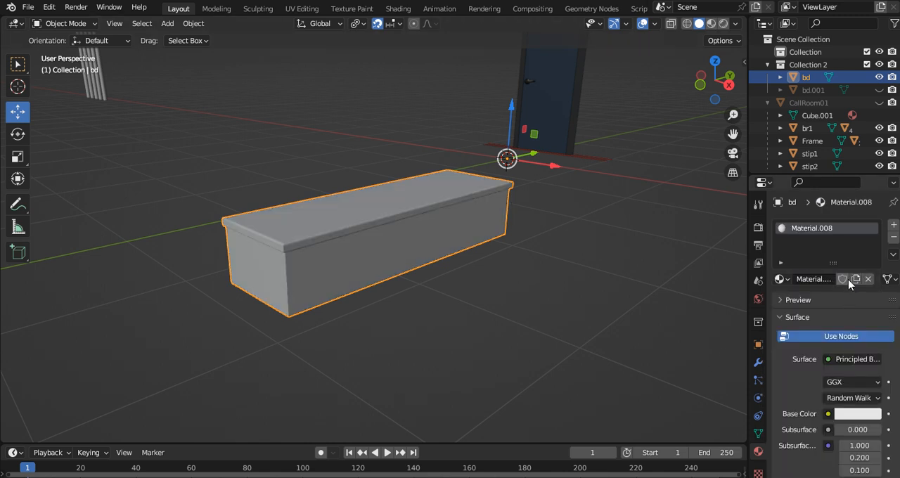
click(857, 414)
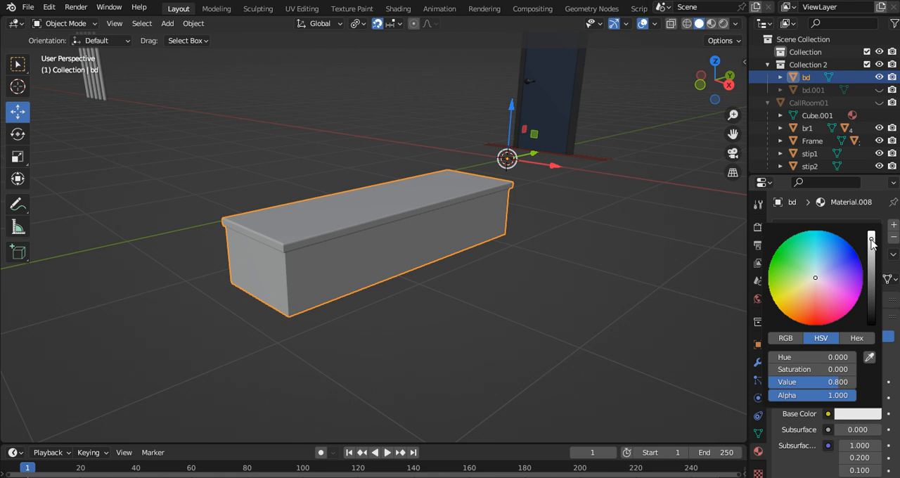
drag(872, 240, 871, 251)
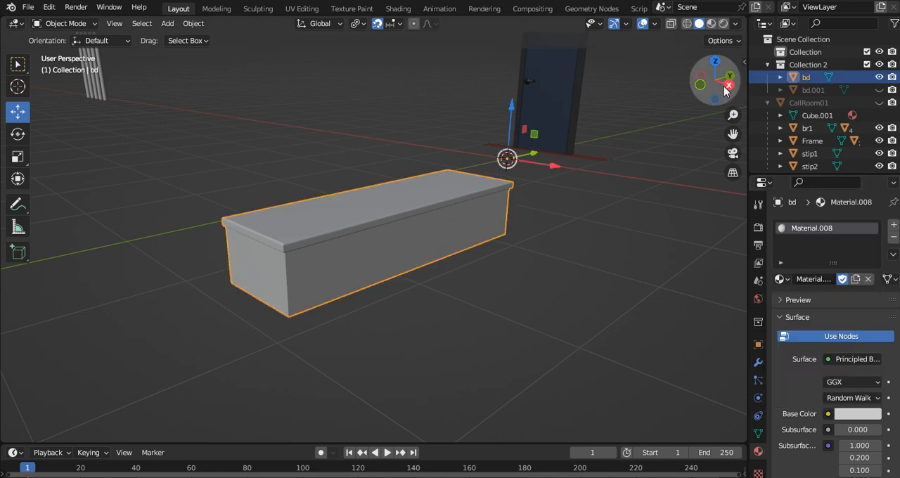
Show the bd.001 mattress and the CallRoom01 room again, with everything deselected, and view the bed inside the room.
mouse_move(714, 99)
mouse_down()
mouse_move(693, 63)
mouse_move(707, 98)
mouse_up()
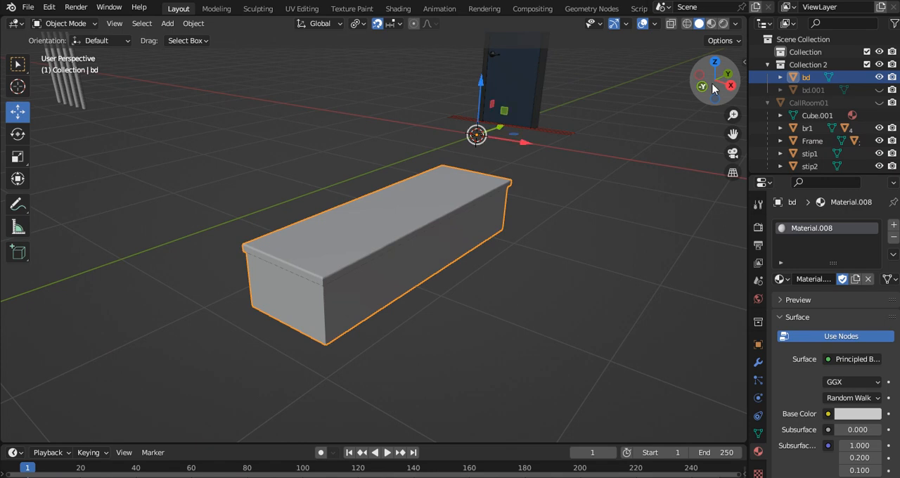
click(879, 91)
click(622, 169)
drag(712, 91, 668, 107)
click(878, 102)
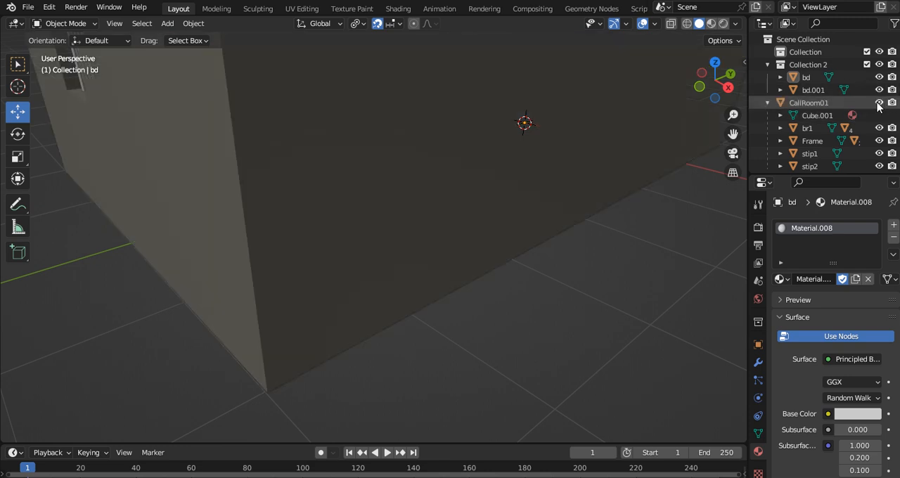
scroll(622, 110, down, 5)
drag(709, 80, 589, 145)
scroll(589, 145, up, 6)
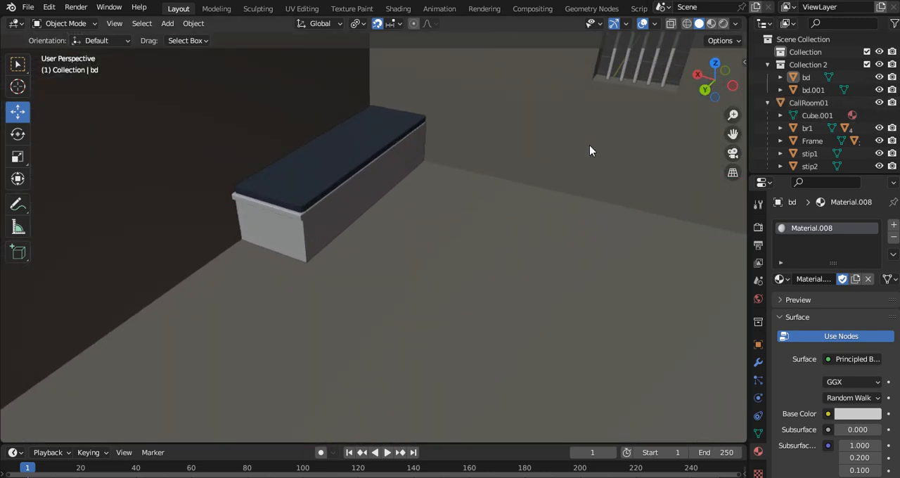
drag(713, 79, 657, 135)
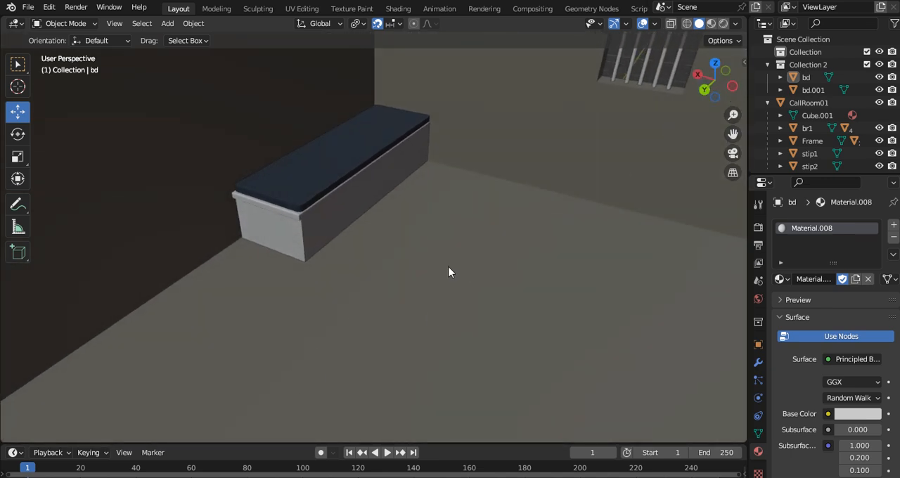
Select the bd.001 mattress and inspect its mesh in wireframe before returning to solid shading.
click(349, 161)
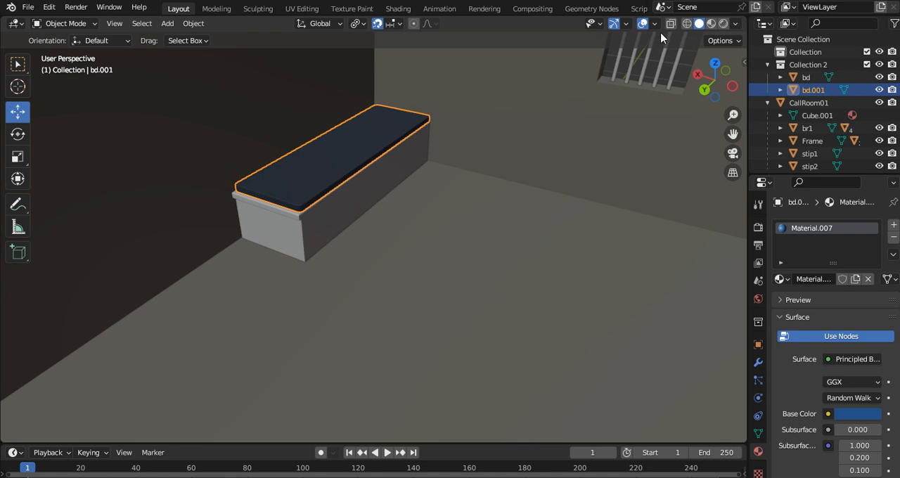
click(687, 23)
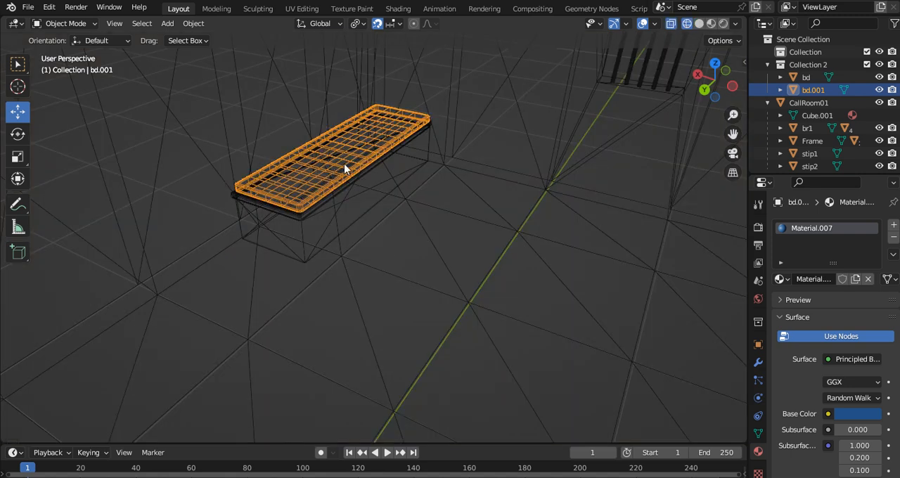
mouse_move(367, 164)
middle_down()
mouse_move(337, 172)
mouse_move(354, 165)
middle_up()
drag(714, 83, 715, 89)
click(699, 23)
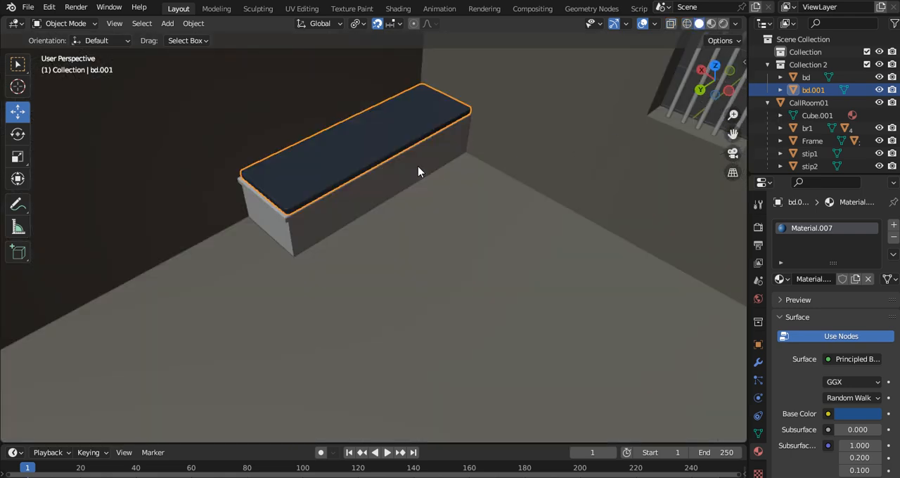
Look through the mattress's modifier, constraint and physics properties.
click(758, 362)
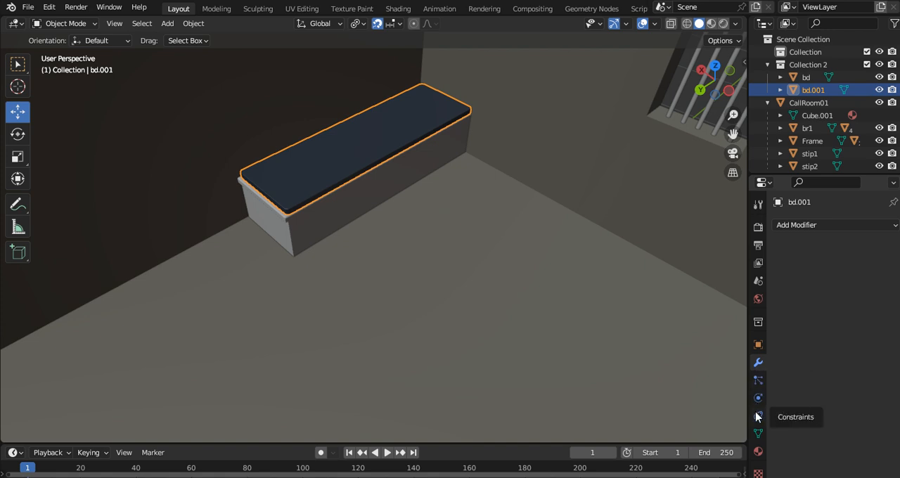
click(758, 414)
click(757, 398)
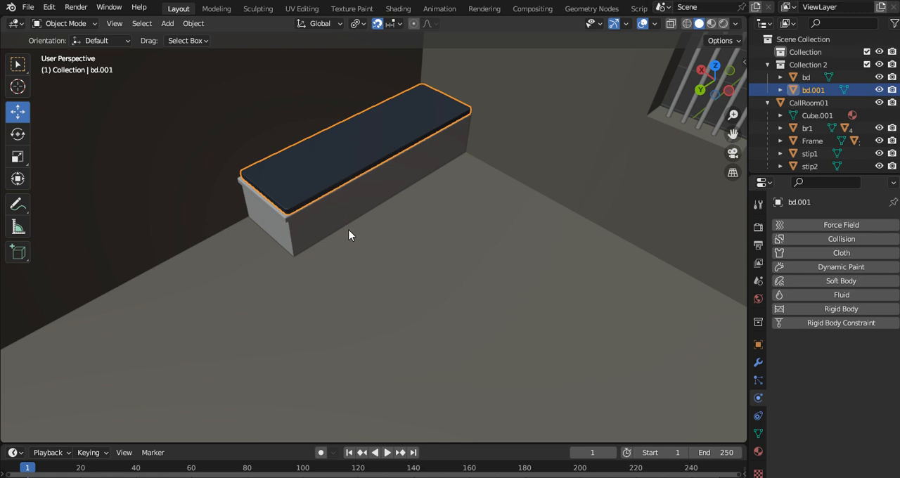
Save the current project under its existing file name.
scroll(426, 155, down, 4)
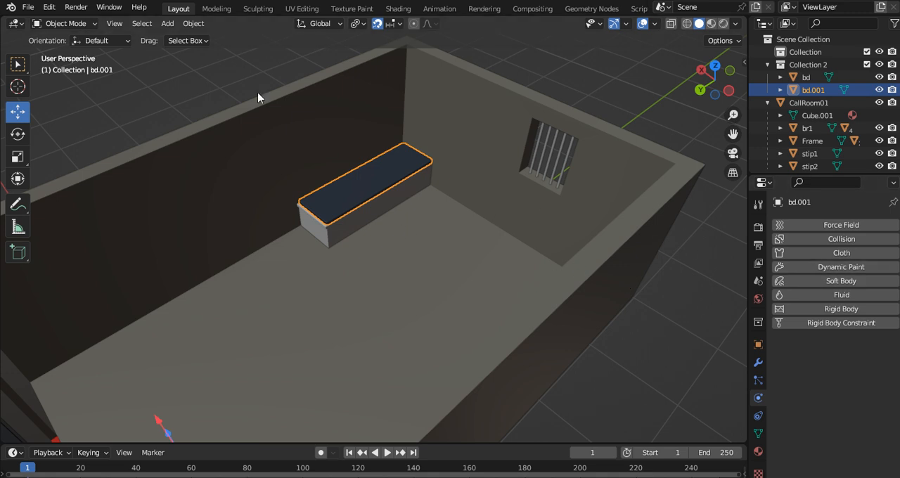
click(29, 7)
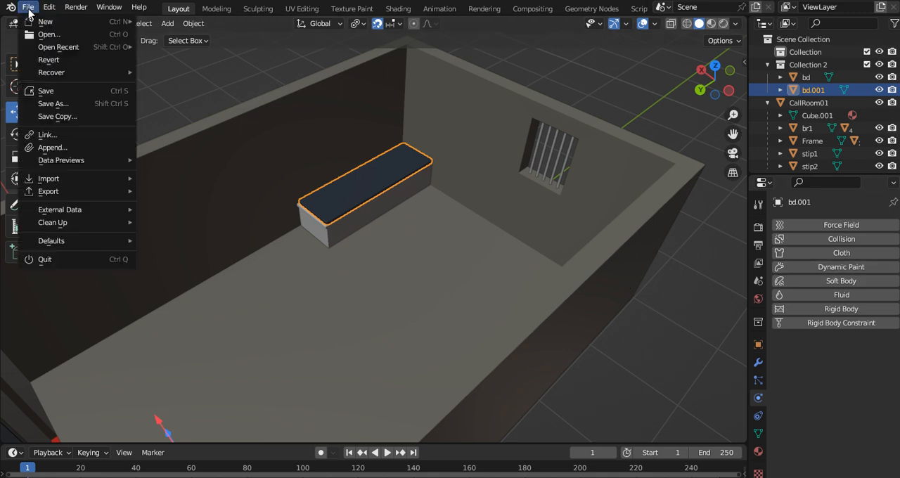
click(56, 90)
Examine the room with its bed, barred window and door from several raised angles.
drag(711, 86, 736, 56)
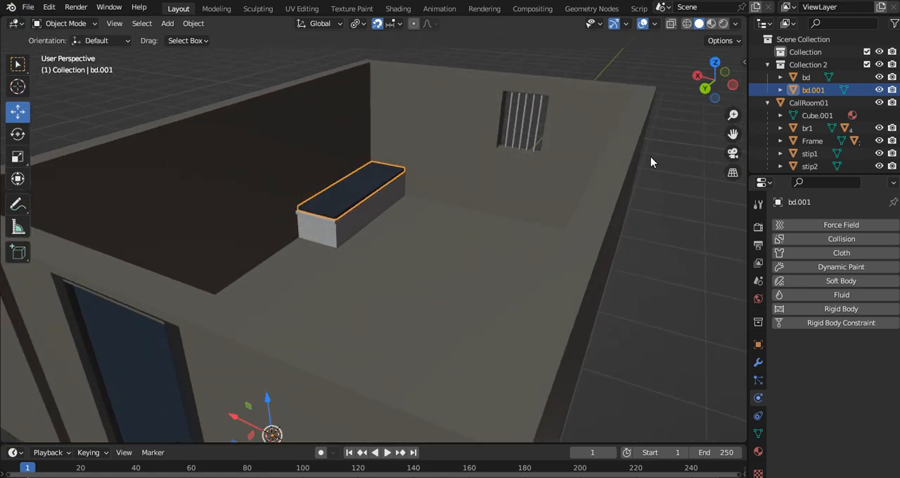
scroll(537, 156, down, 3)
mouse_move(713, 82)
mouse_down()
mouse_move(707, 116)
mouse_move(731, 74)
mouse_move(720, 86)
mouse_up()
scroll(594, 171, up, 2)
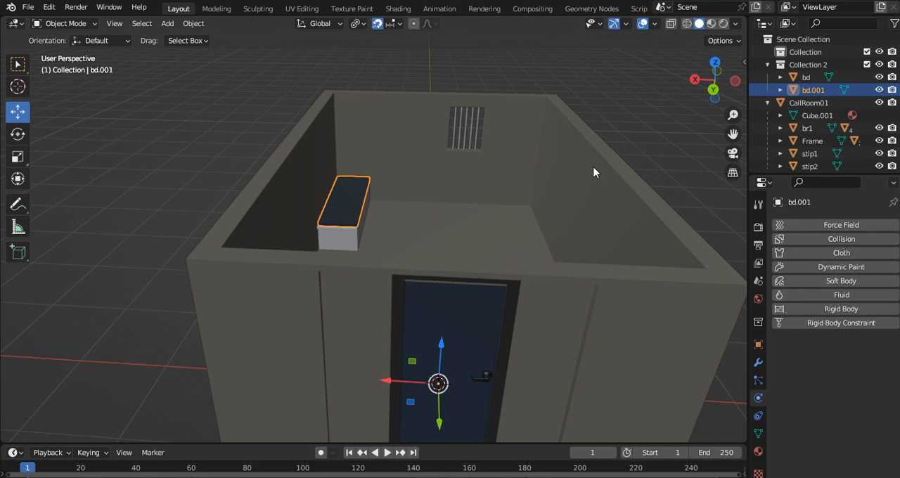
scroll(594, 172, down, 2)
drag(714, 83, 656, 68)
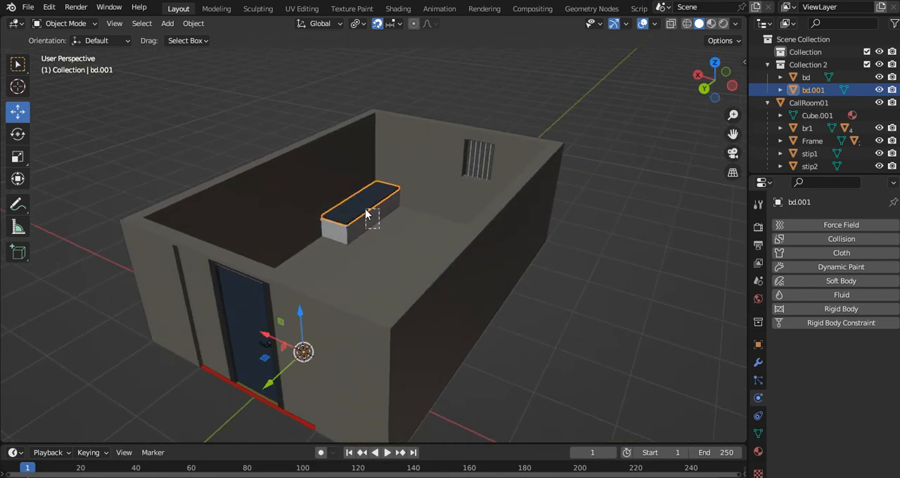
Select the bed, mattress and room together and inspect them from the front and both sides.
drag(365, 209, 400, 227)
scroll(423, 230, up, 2)
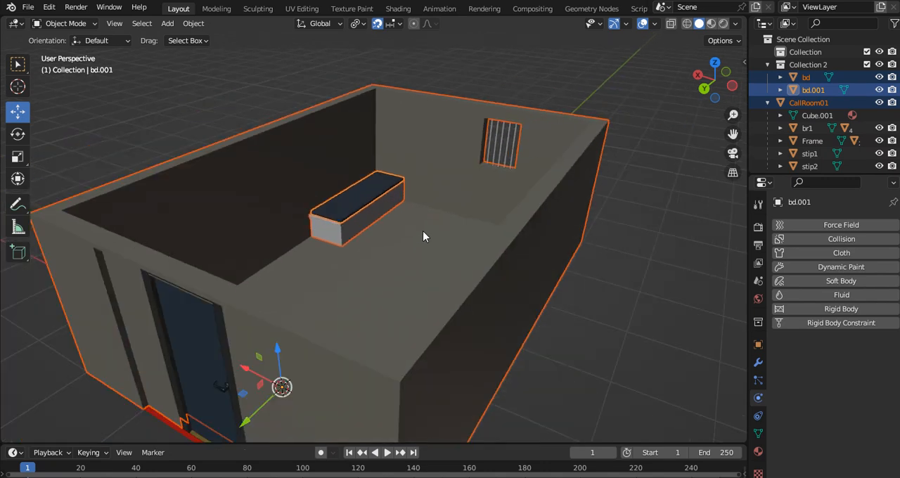
drag(720, 66, 738, 74)
scroll(613, 145, down, 4)
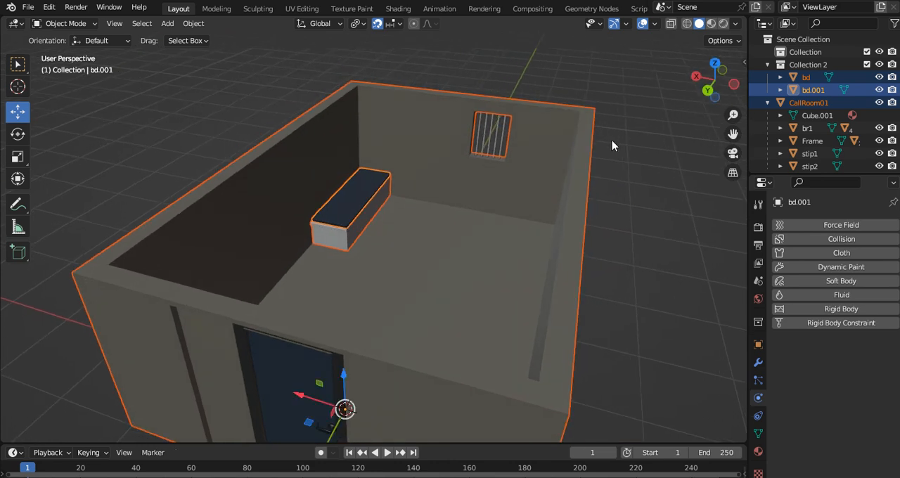
mouse_move(709, 85)
mouse_down()
mouse_move(728, 83)
mouse_move(714, 80)
mouse_up()
drag(732, 131, 635, 128)
scroll(666, 164, up, 1)
scroll(666, 159, up, 1)
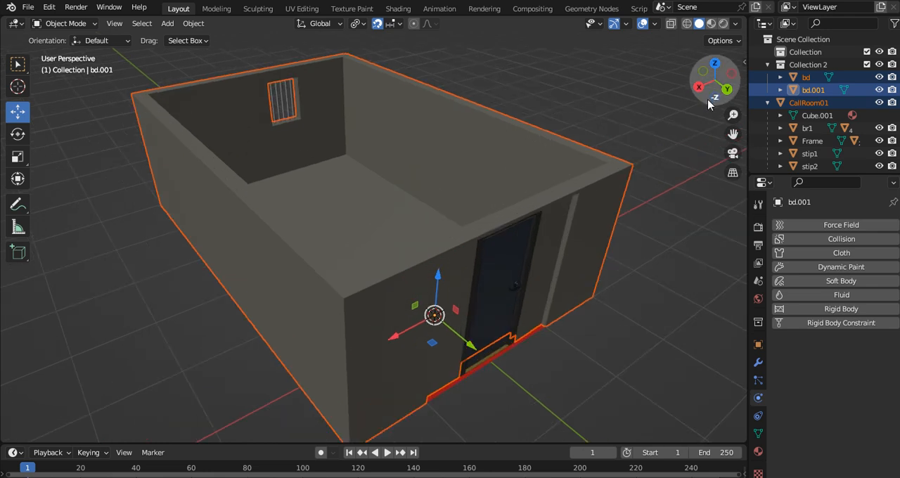
drag(707, 96, 667, 114)
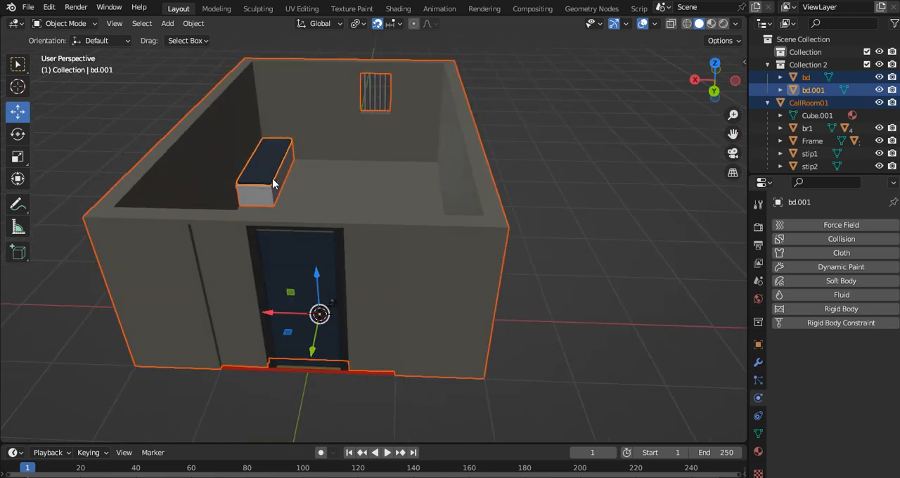
drag(715, 80, 885, 110)
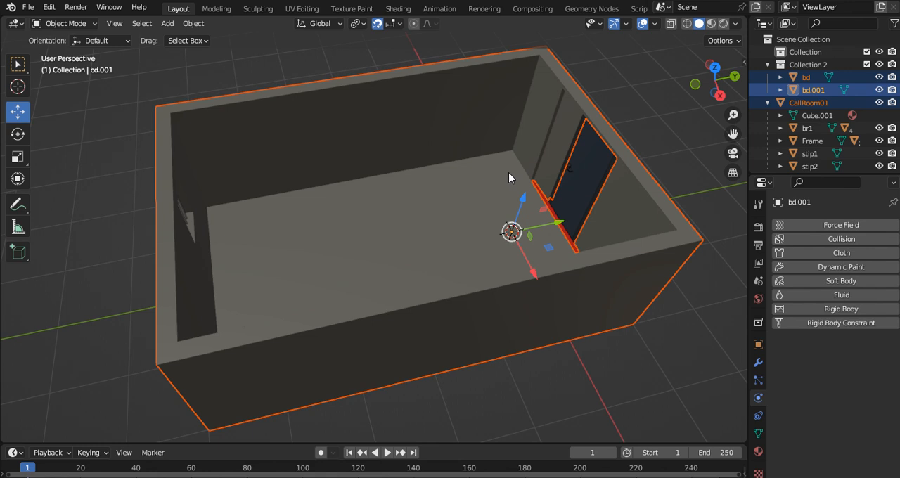
Enlarge the outliner to show the hidden tl object in the room, and deselect everything.
drag(841, 176, 842, 336)
click(879, 178)
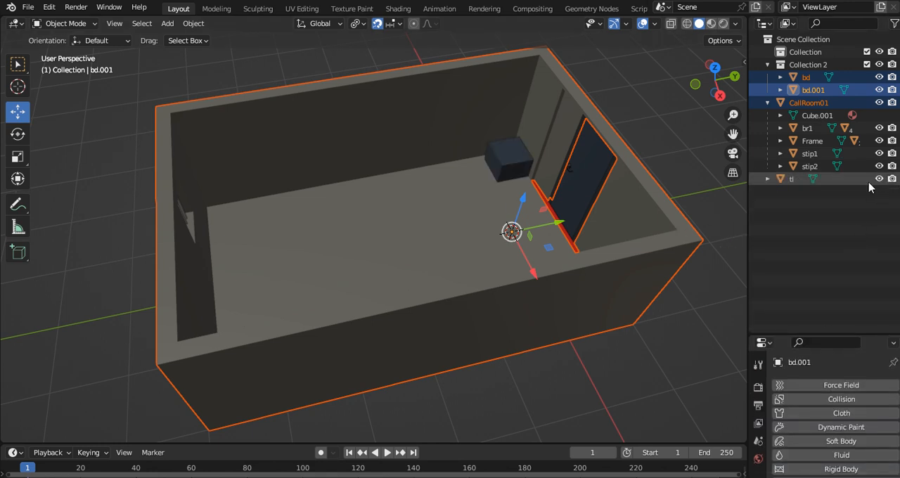
click(688, 120)
Select the tl box beside the door and examine its placement relative to the room and bed.
drag(700, 87, 851, 111)
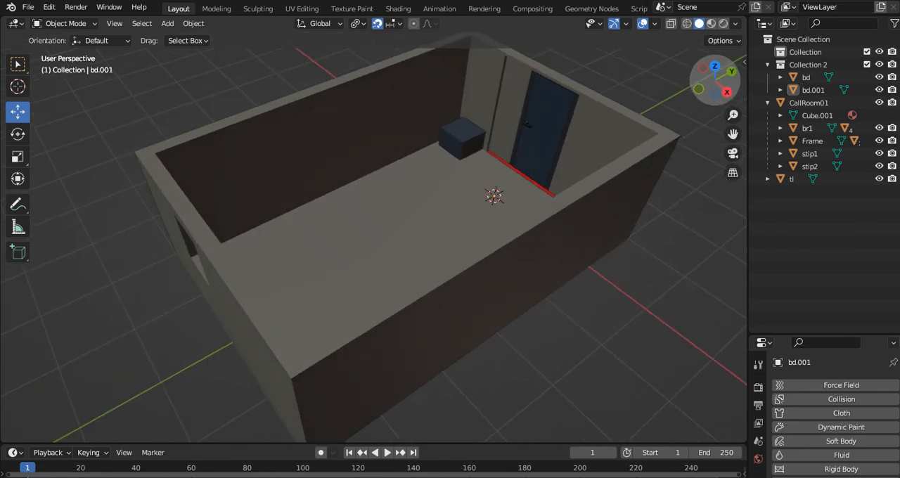
click(475, 139)
drag(732, 134, 708, 165)
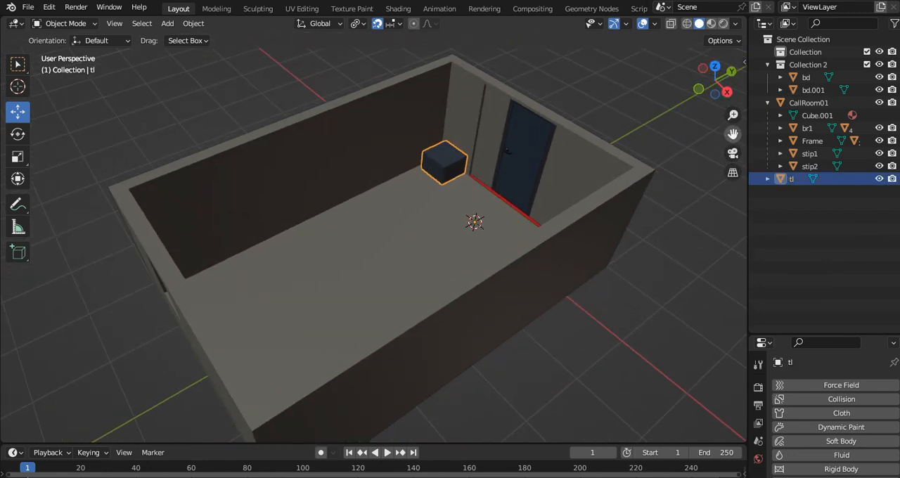
scroll(607, 127, up, 2)
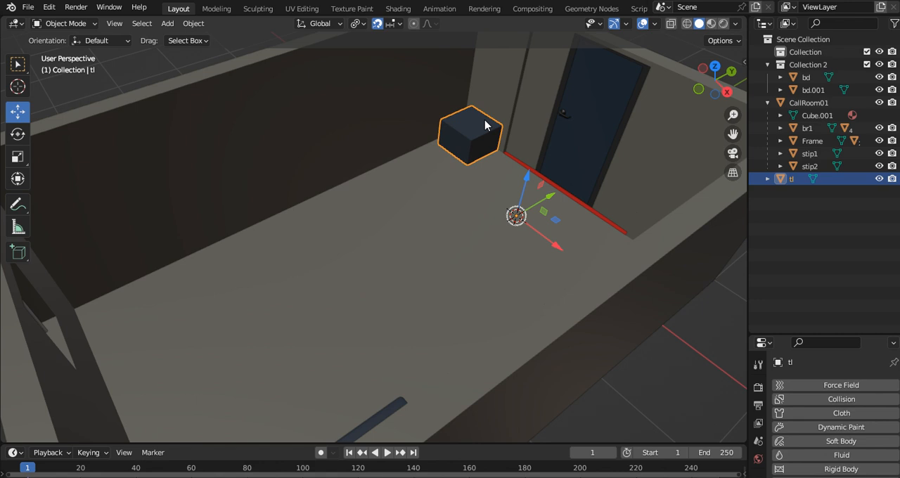
scroll(485, 126, down, 6)
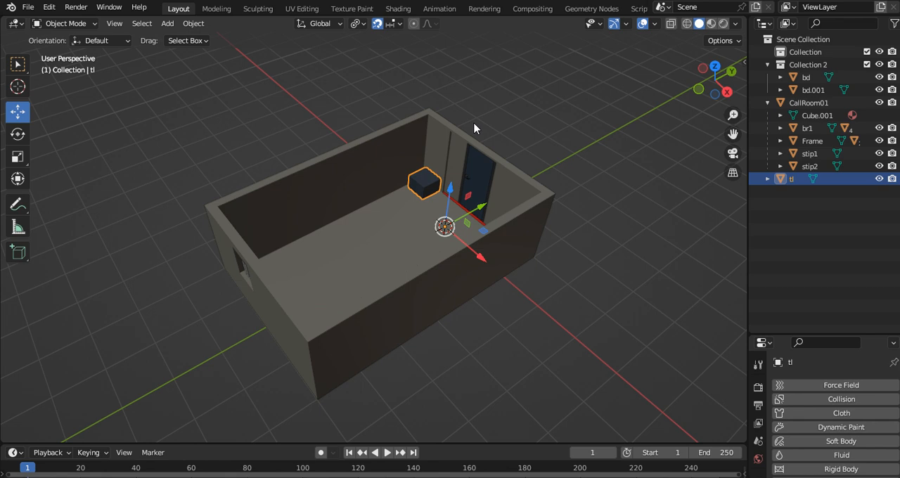
drag(717, 80, 660, 30)
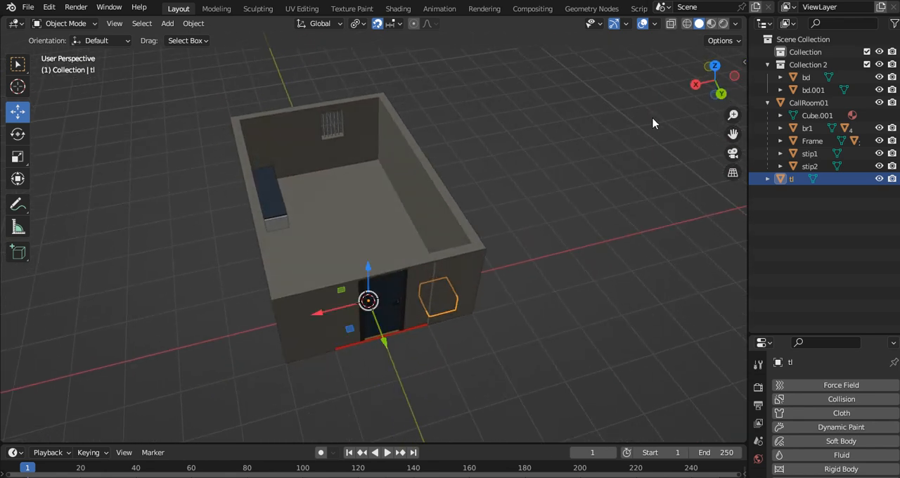
scroll(658, 116, up, 4)
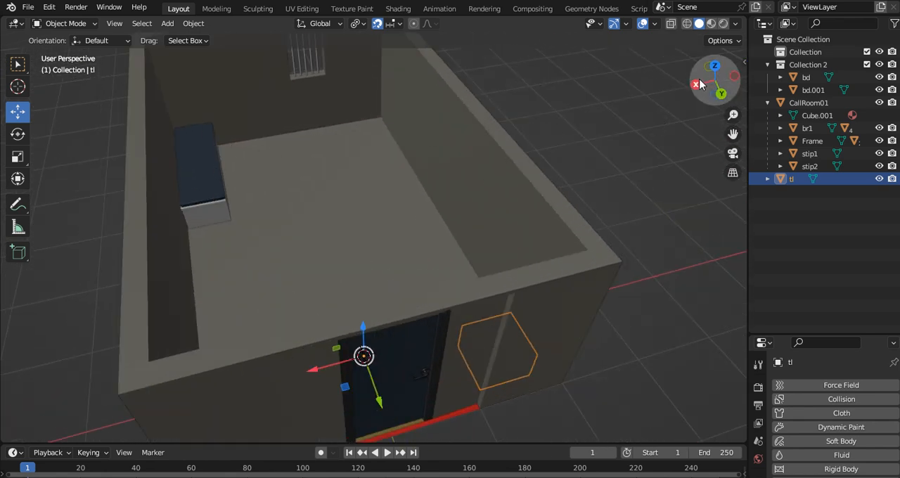
Select every object in the scene and start a glTF 2.0 export.
drag(715, 78, 497, 201)
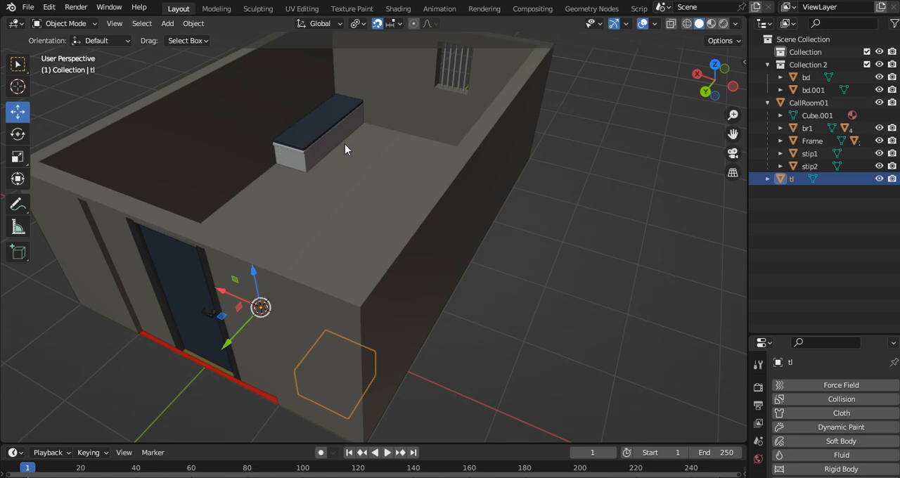
drag(715, 78, 714, 97)
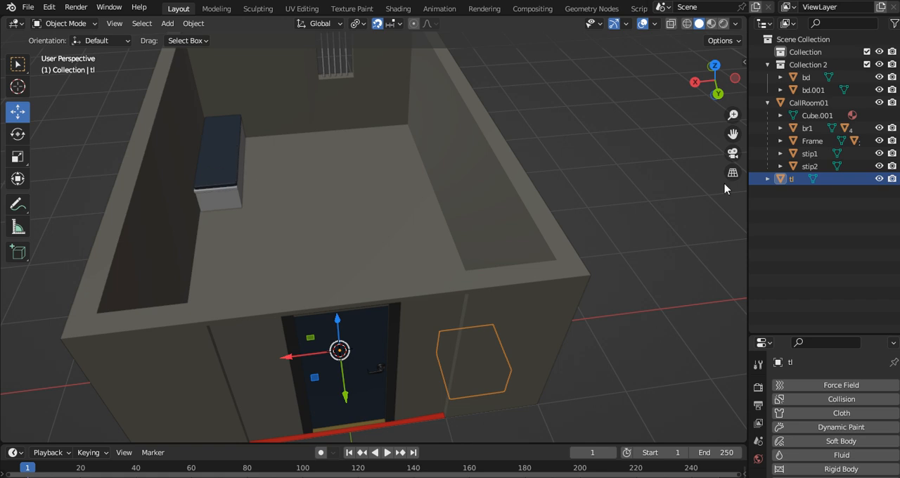
drag(705, 90, 514, 194)
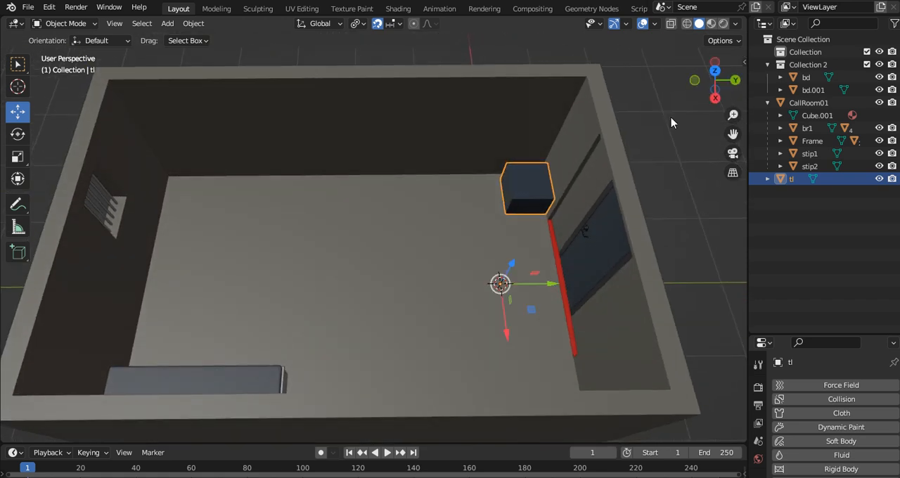
drag(731, 87, 683, 88)
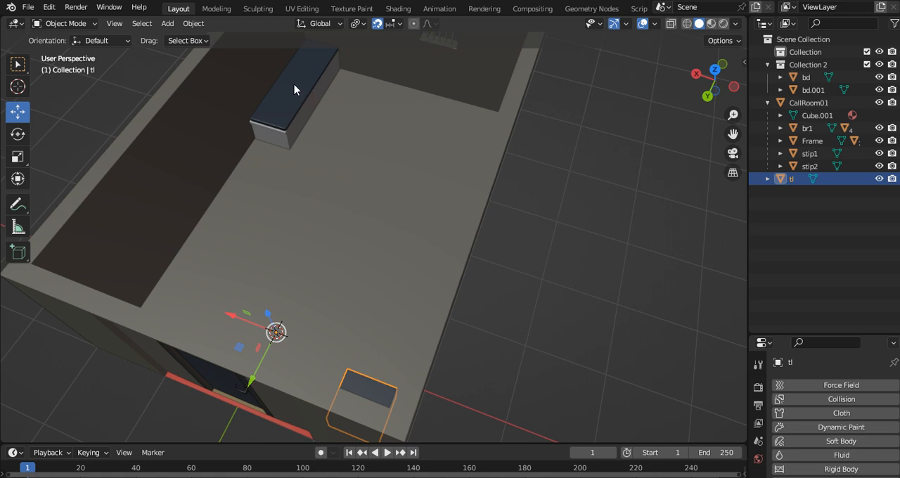
middle_drag(301, 104, 302, 174)
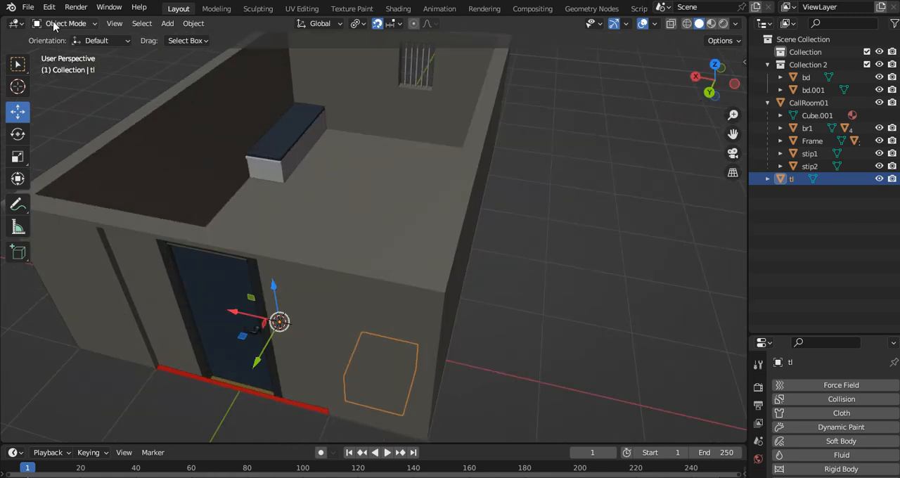
click(32, 10)
click(136, 25)
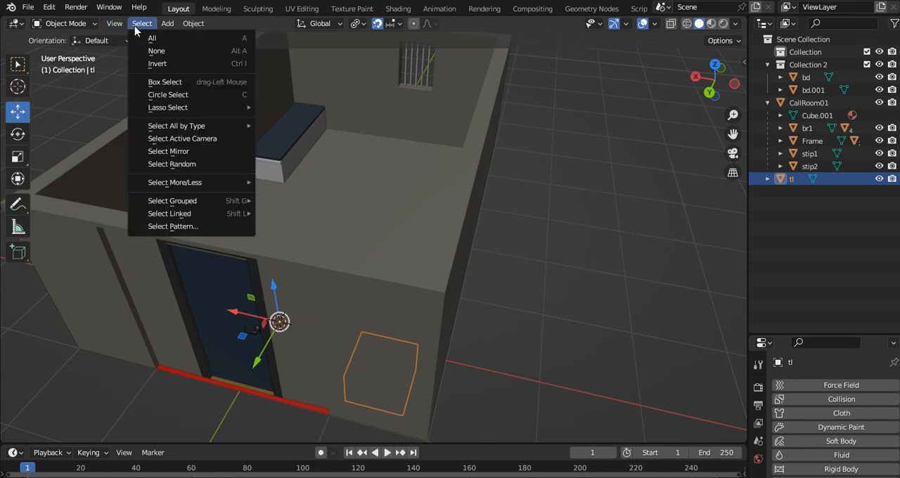
click(179, 38)
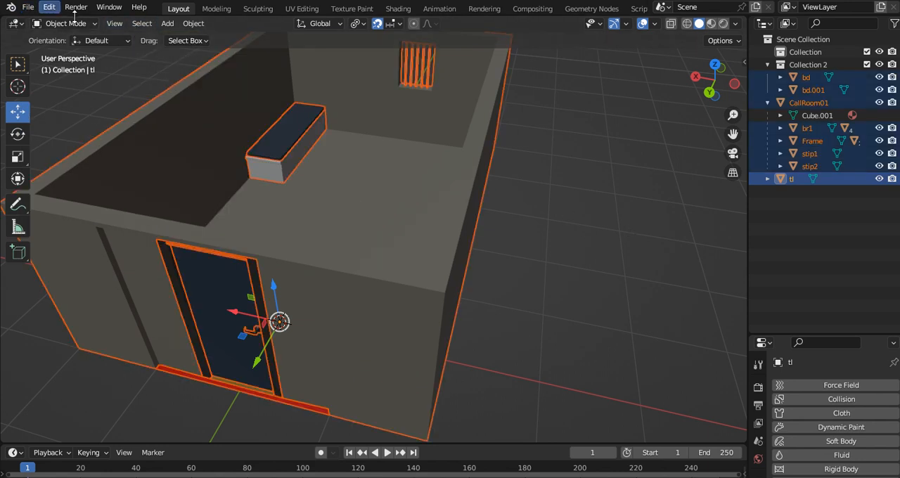
click(32, 8)
mouse_move(73, 191)
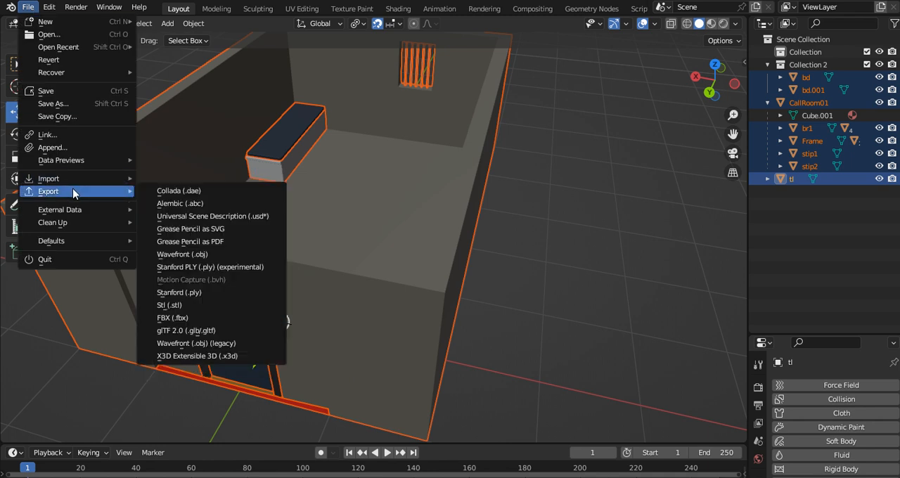
click(193, 331)
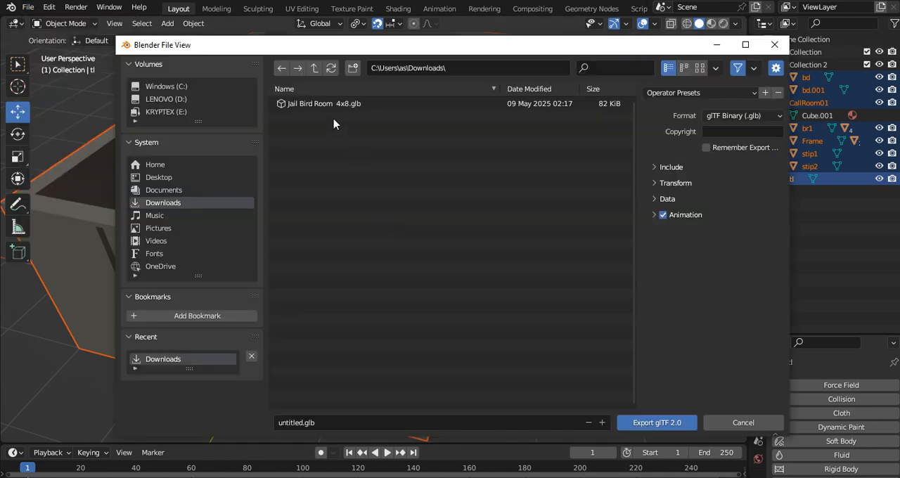
Permanently delete the existing Jail Bird Room 4x8.glb file from the Downloads folder.
click(345, 104)
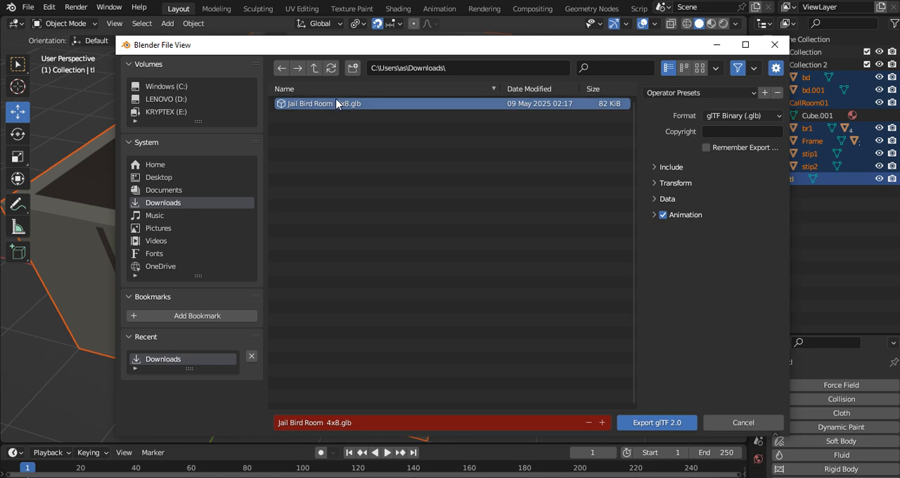
right_click(350, 112)
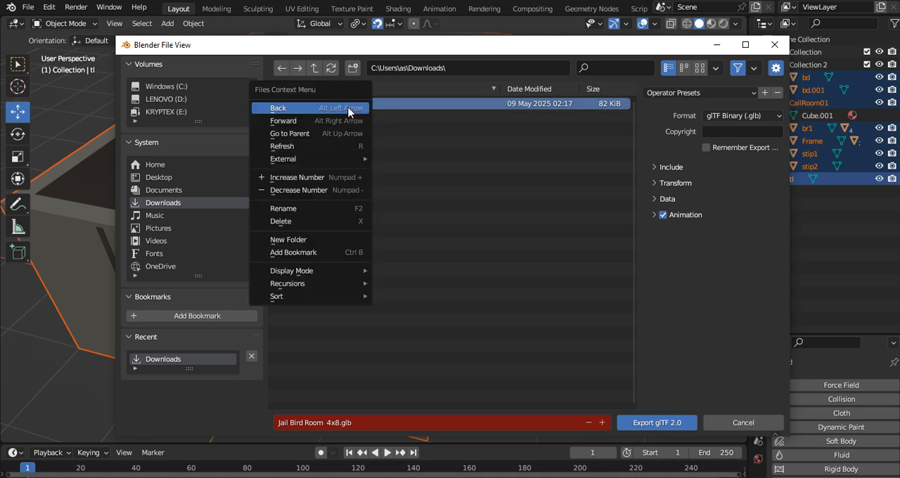
click(303, 220)
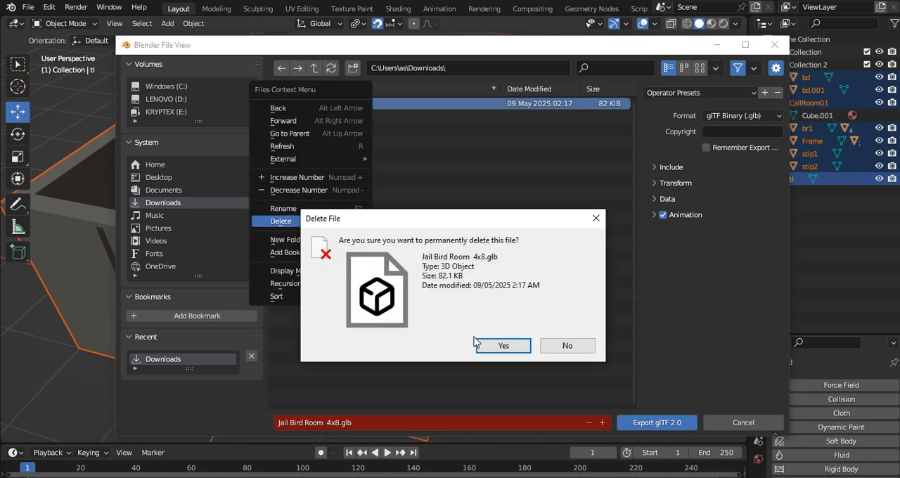
click(479, 343)
Fill in the copyright holder's name and export the scene to Downloads as Jail Bird Room 4x8.glb in glTF Binary format.
click(721, 132)
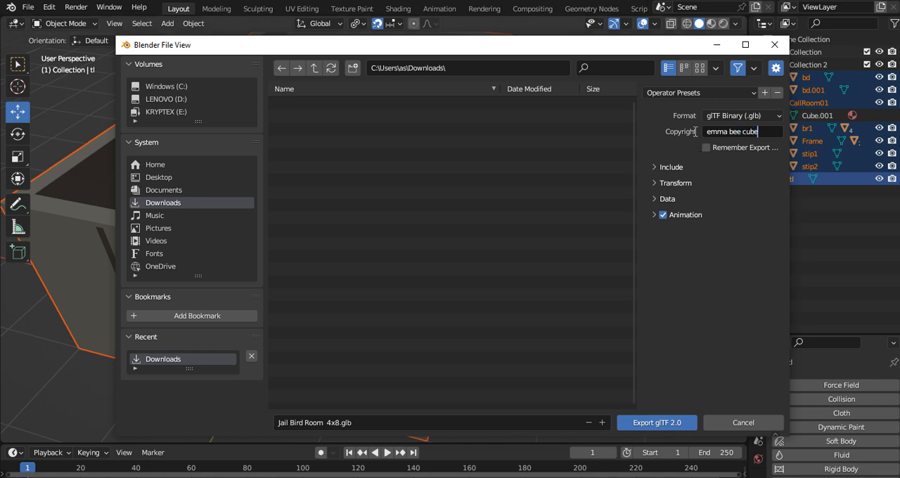
key(Return)
click(646, 425)
Delete the CallRoom01 room, its frame, strips and other child parts, and the tl box, keeping the bed and mattress.
drag(838, 222, 781, 107)
right_click(781, 106)
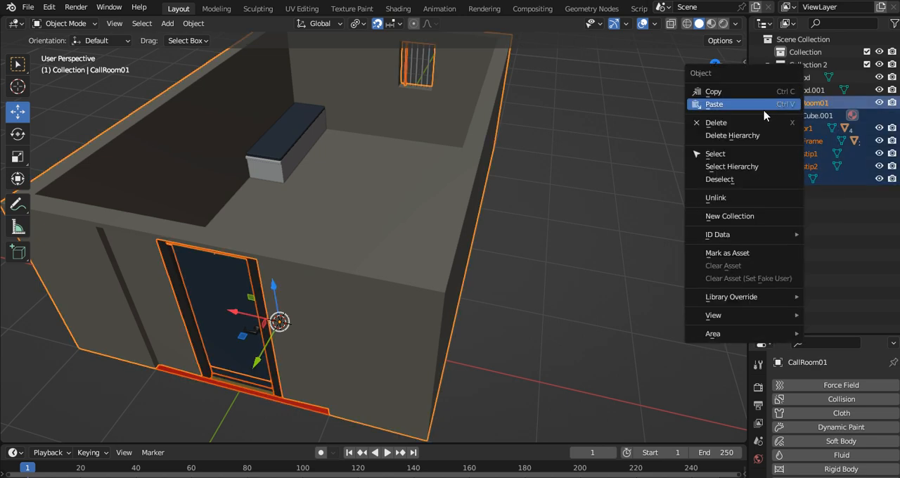
click(780, 122)
drag(810, 176, 777, 100)
right_click(773, 104)
click(744, 104)
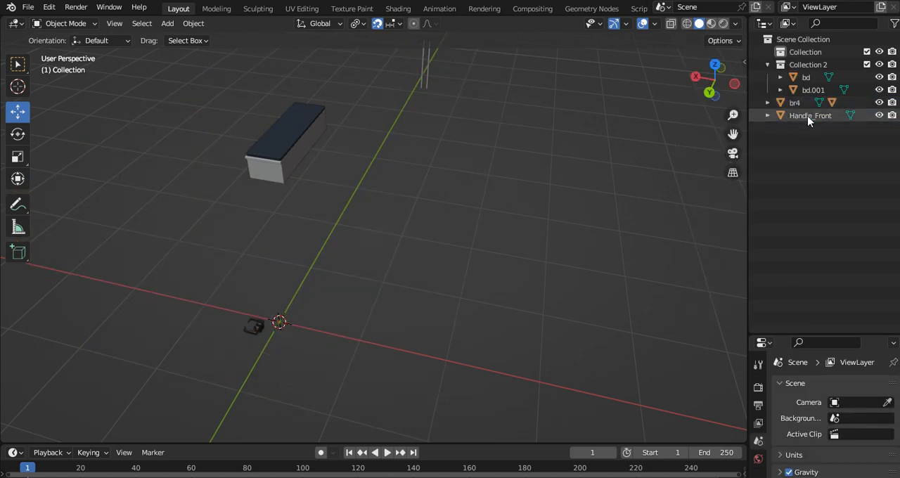
Delete the leftover window bars br4 and br5 and the Handle_Front piece, leaving only bd and bd.001.
drag(814, 136, 782, 104)
right_click(782, 103)
click(776, 104)
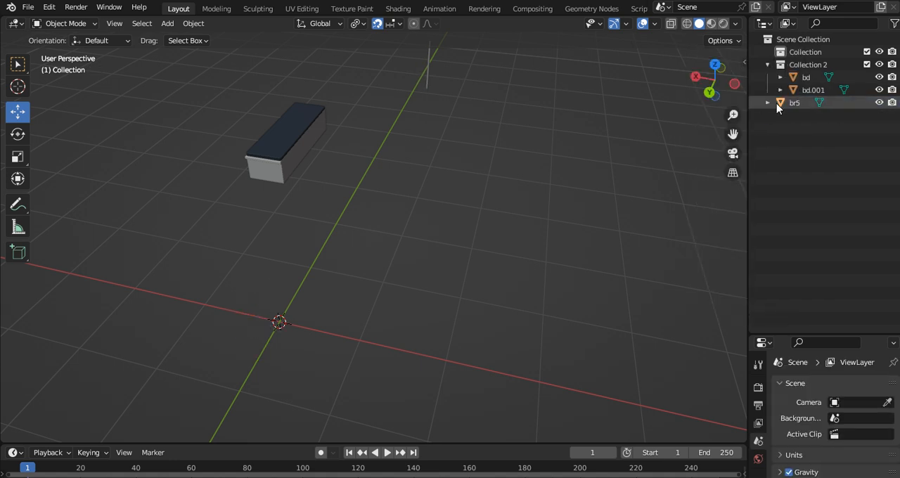
click(798, 103)
right_click(789, 102)
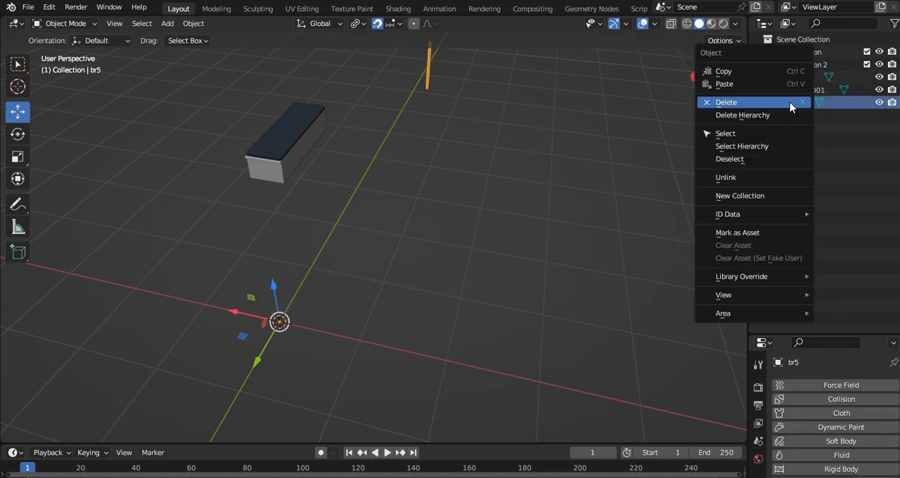
click(790, 101)
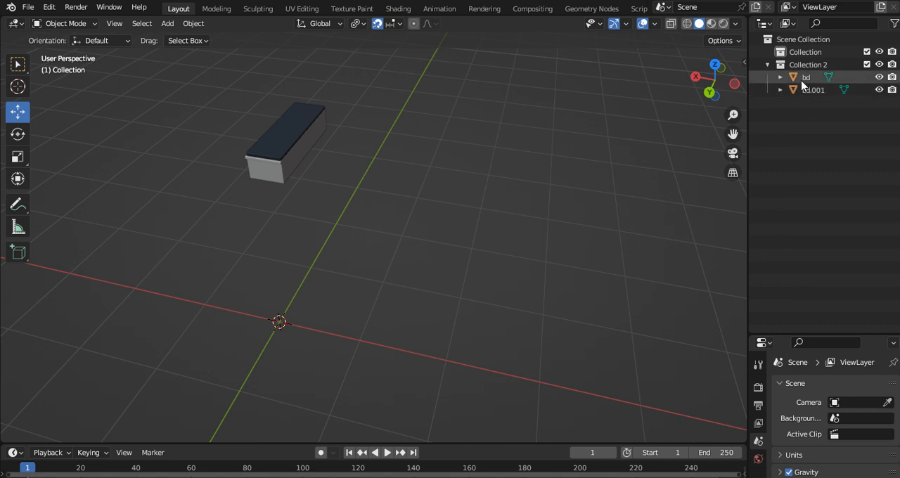
Select both bd and bd.001 and apply their location, rotation and scale.
click(803, 79)
click(798, 91)
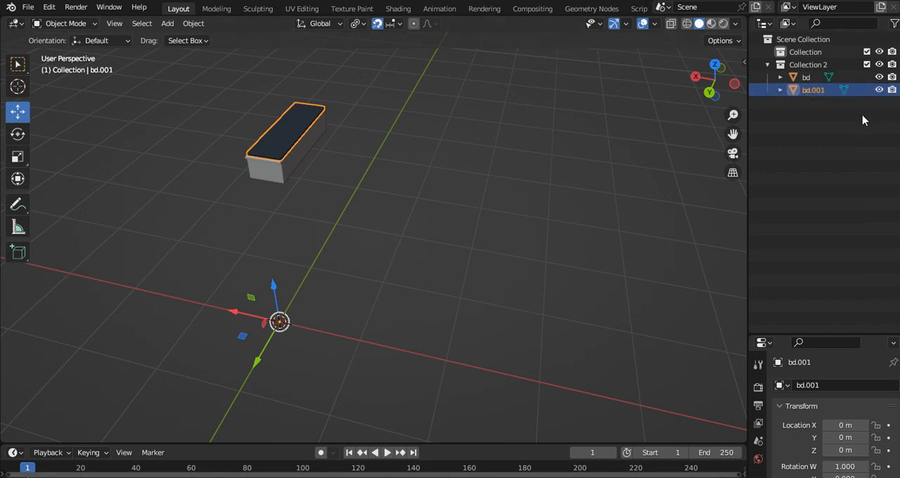
drag(866, 121, 779, 73)
click(187, 24)
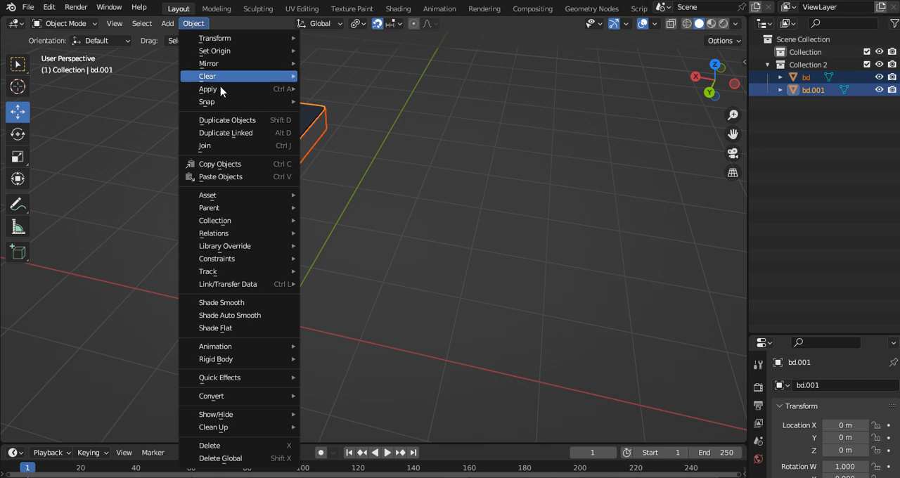
mouse_move(235, 90)
click(368, 125)
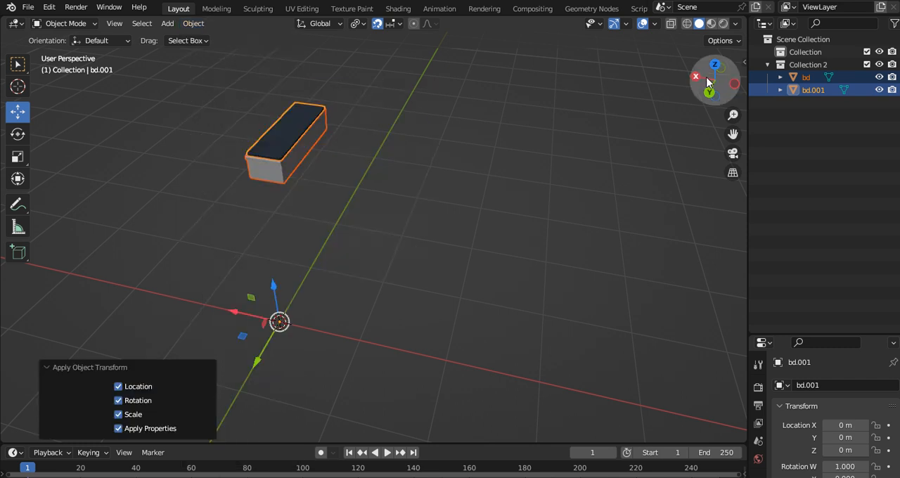
Try to make an object parent relation with only the bed bd selected.
drag(715, 86, 713, 82)
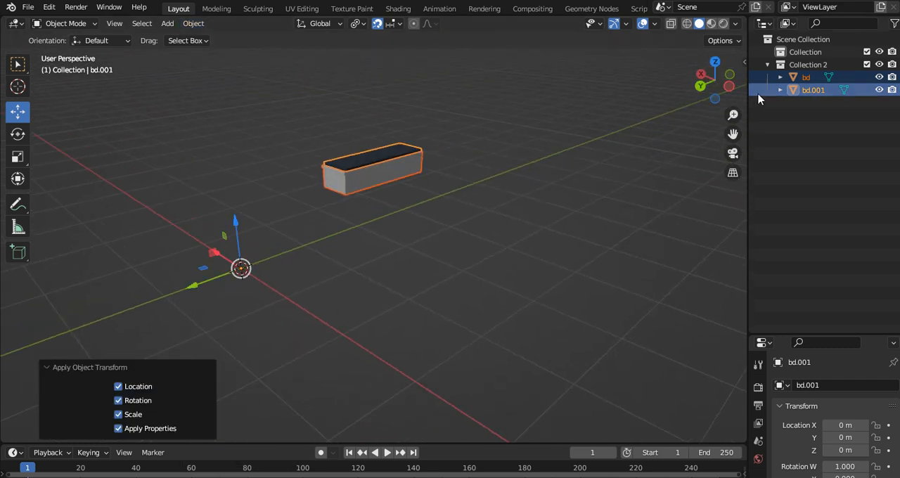
click(795, 87)
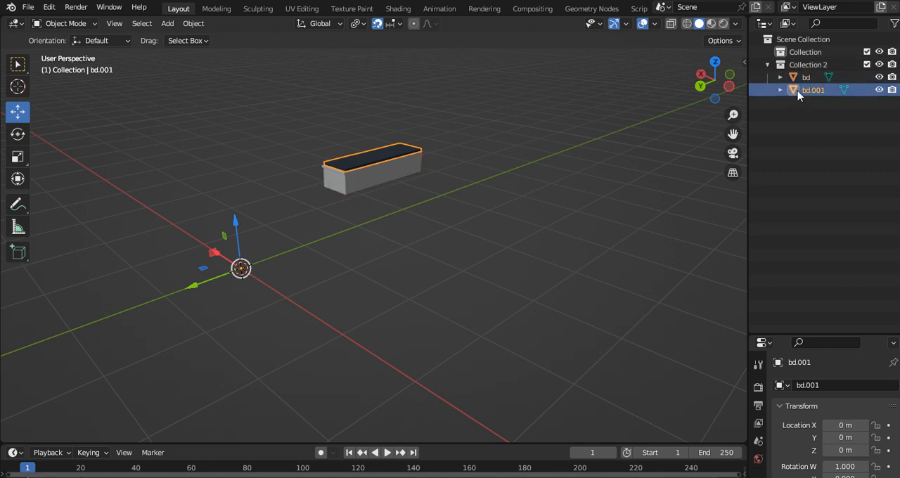
click(801, 78)
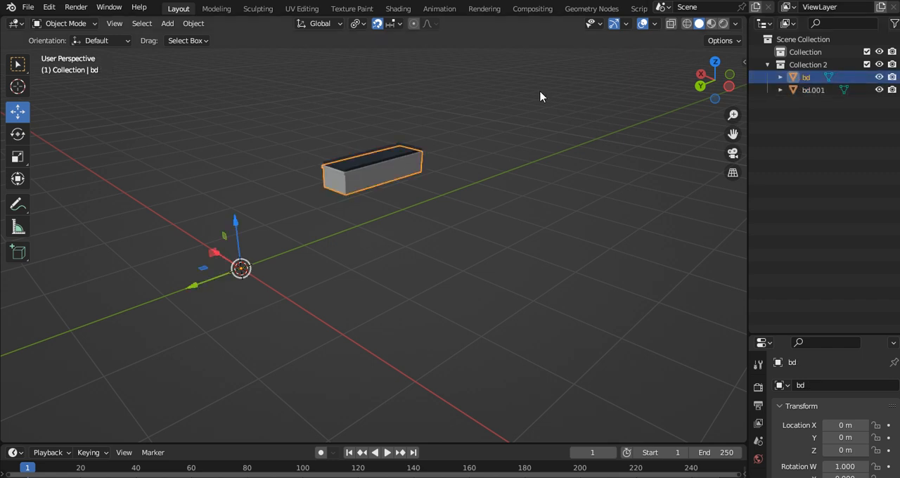
click(208, 26)
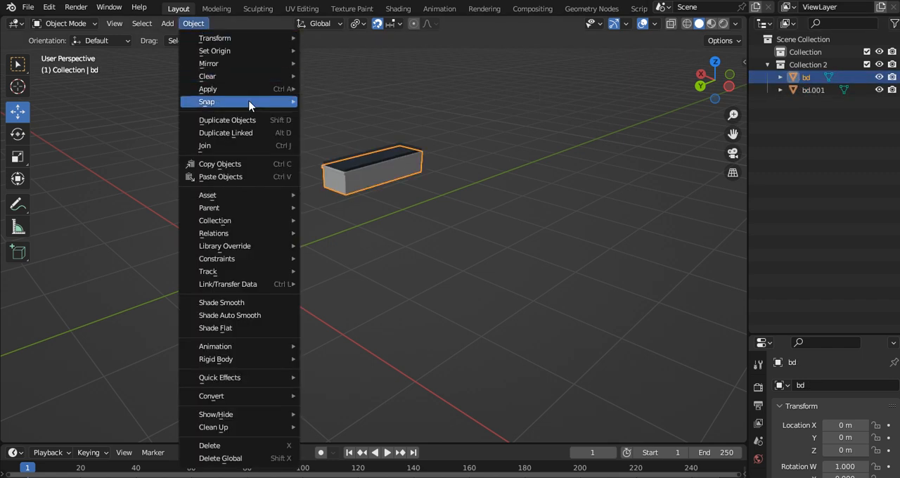
mouse_move(262, 214)
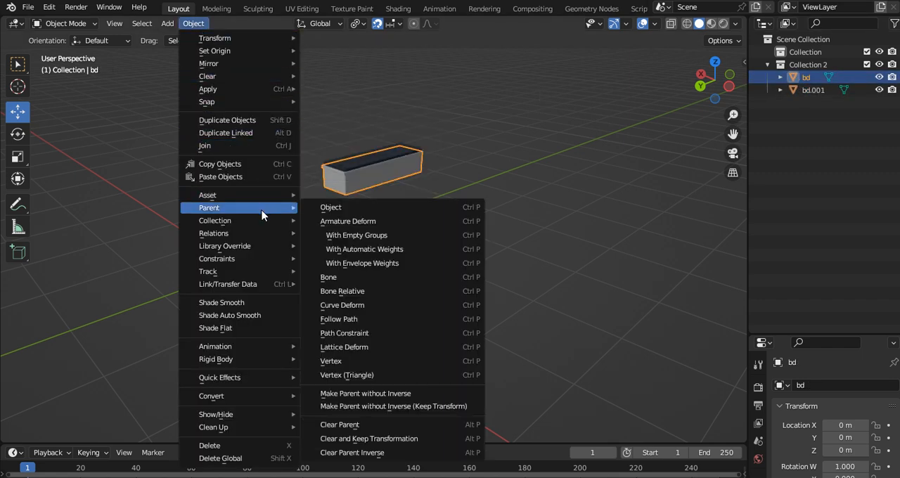
click(334, 211)
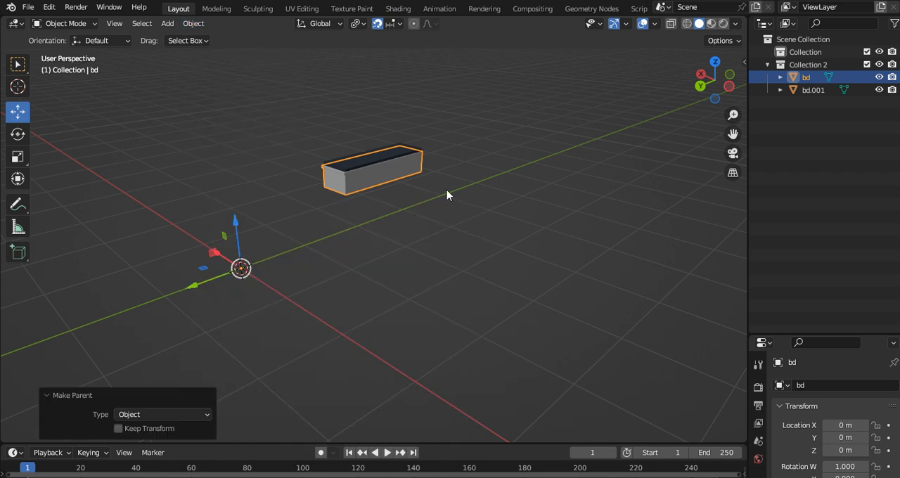
click(799, 138)
Parent the mattress bd.001 to the bed bd using the Object parent type.
click(808, 91)
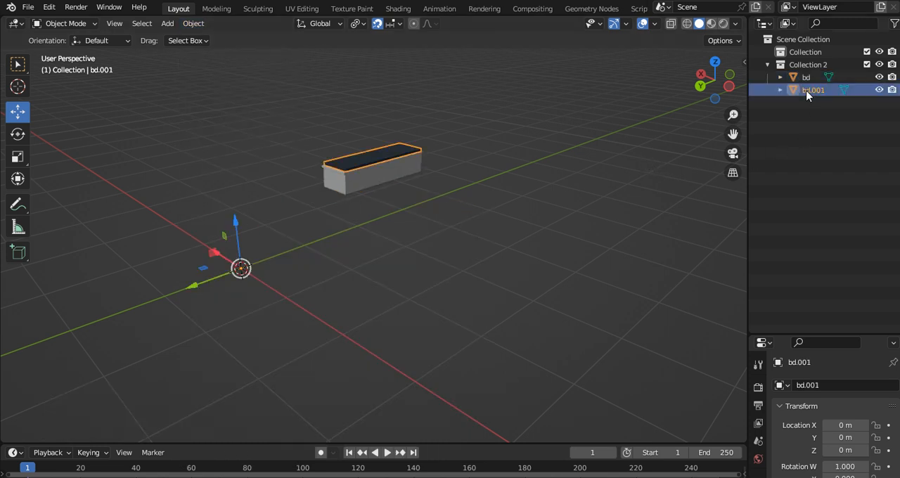
click(810, 80)
click(807, 91)
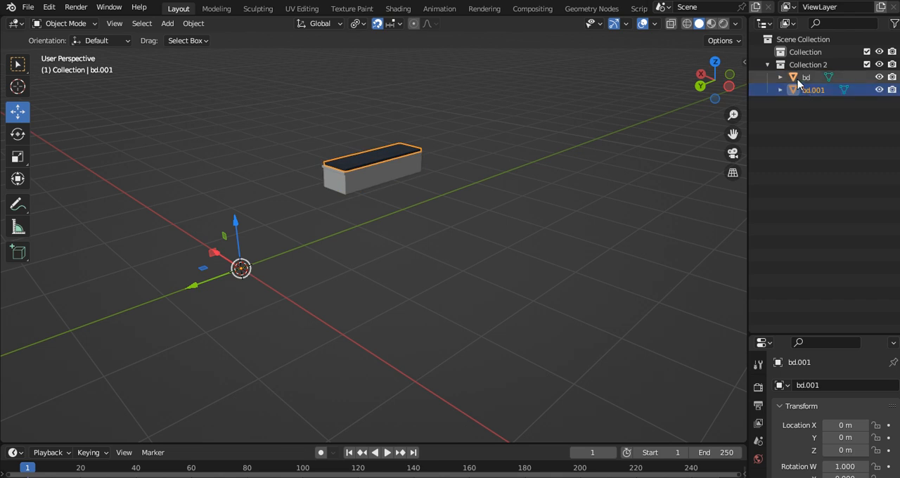
ctrl+click(805, 78)
click(203, 24)
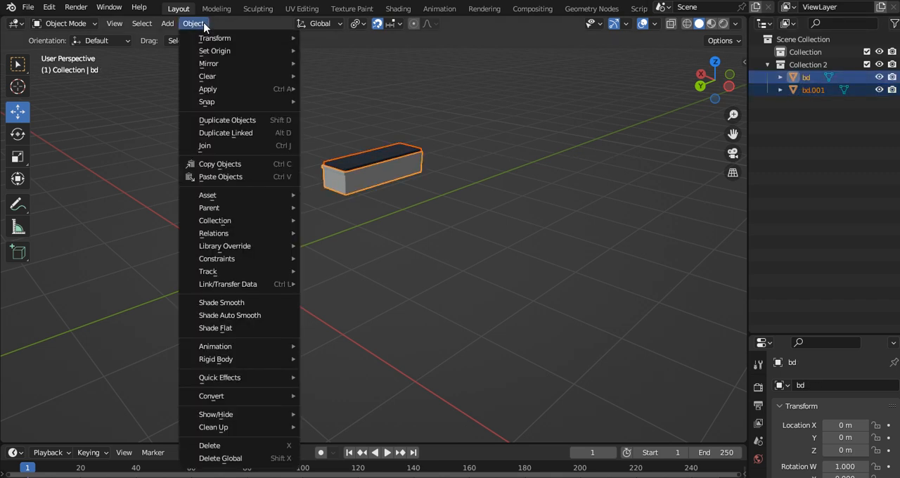
mouse_move(247, 210)
click(362, 213)
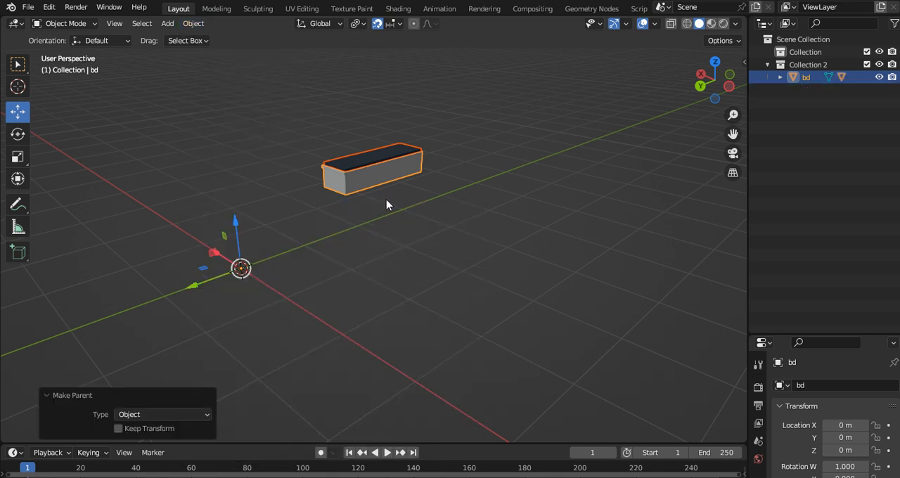
Select only the bed bd, test-move it along the Y axis, and undo the move.
click(803, 120)
click(796, 79)
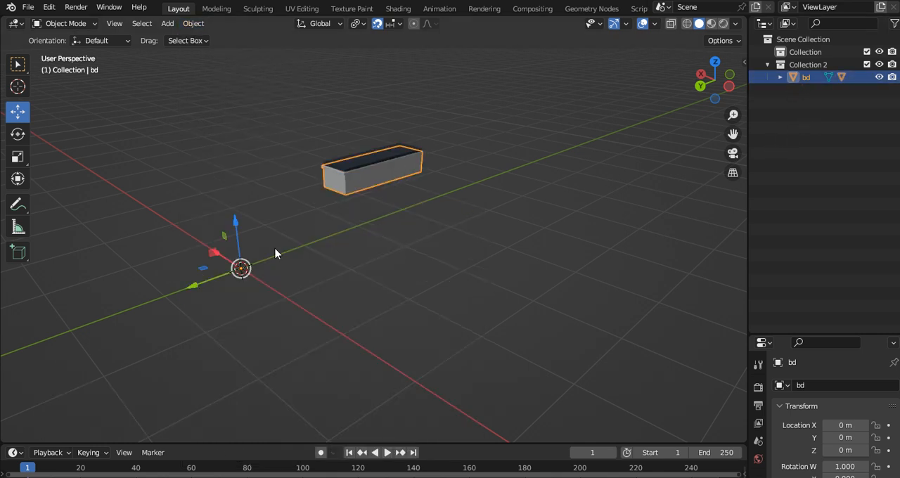
drag(220, 281, 186, 284)
click(49, 7)
click(64, 28)
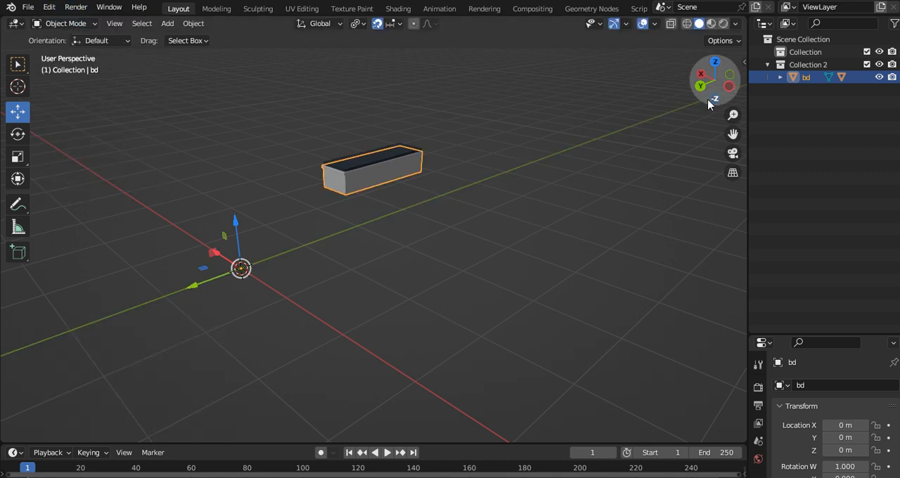
Expand the bed's hierarchy, select only its child mattress bd.001, test-move it, and undo the move.
click(779, 77)
click(805, 103)
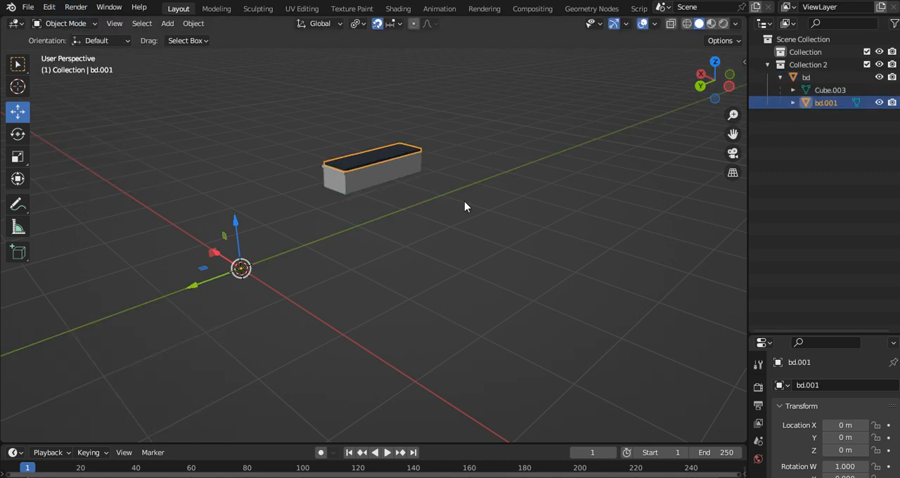
drag(191, 293, 188, 273)
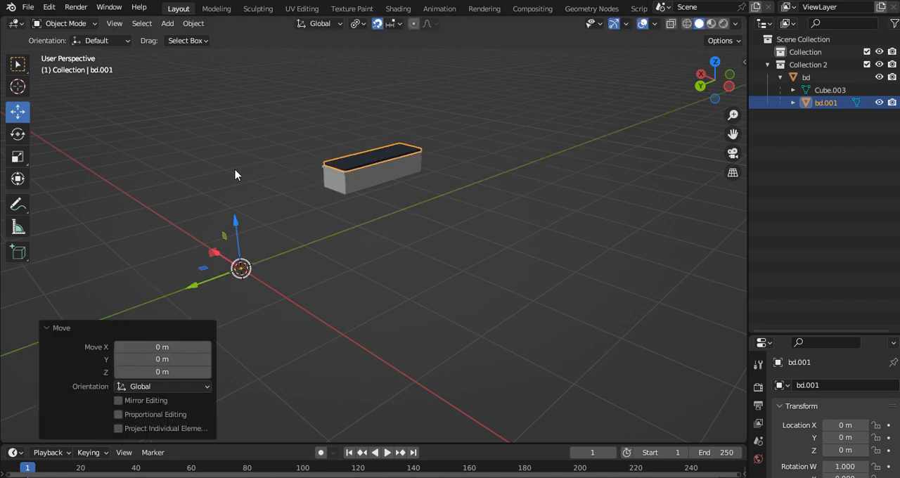
click(53, 9)
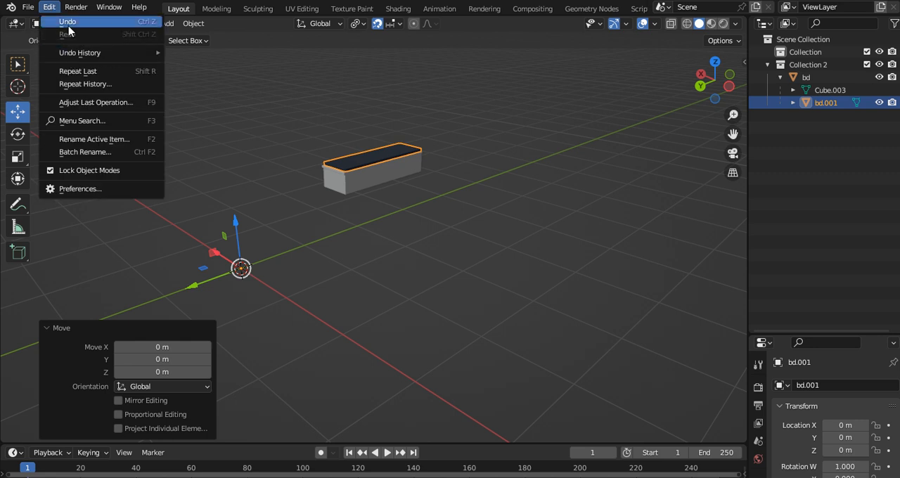
click(67, 24)
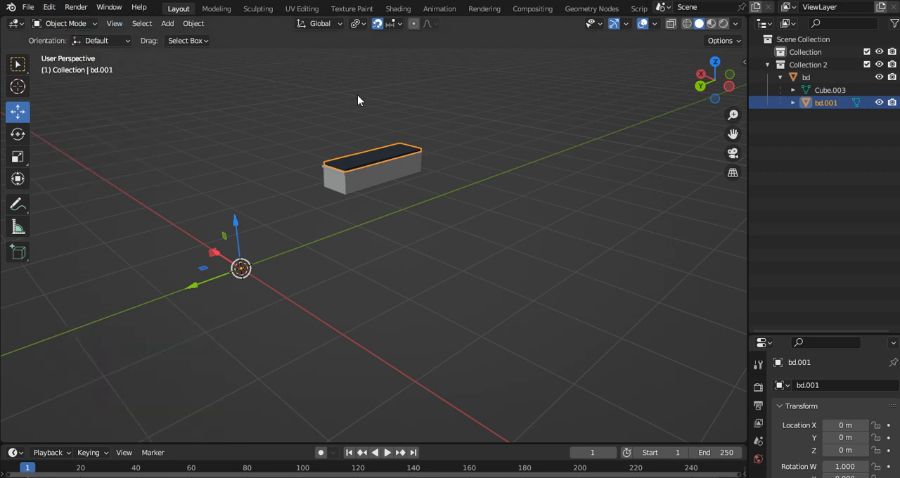
Check the bed and mattress selections individually, and select bd together with its child bd.001.
click(364, 180)
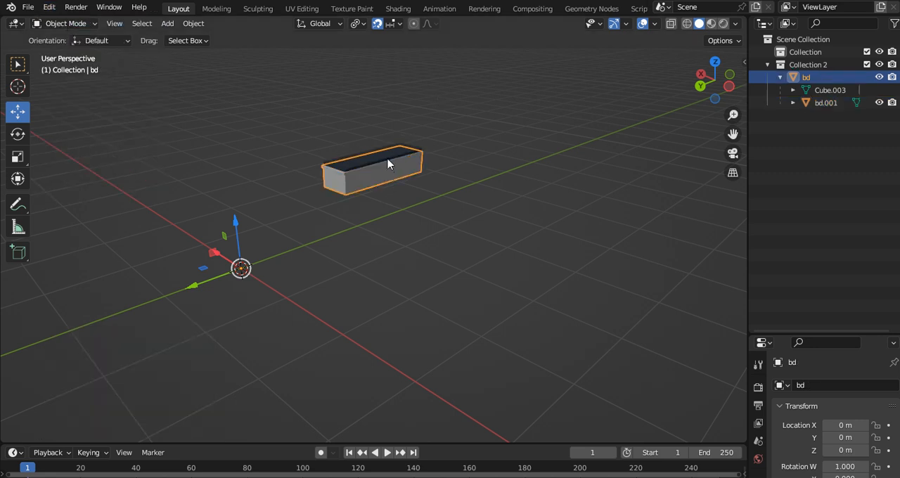
click(390, 163)
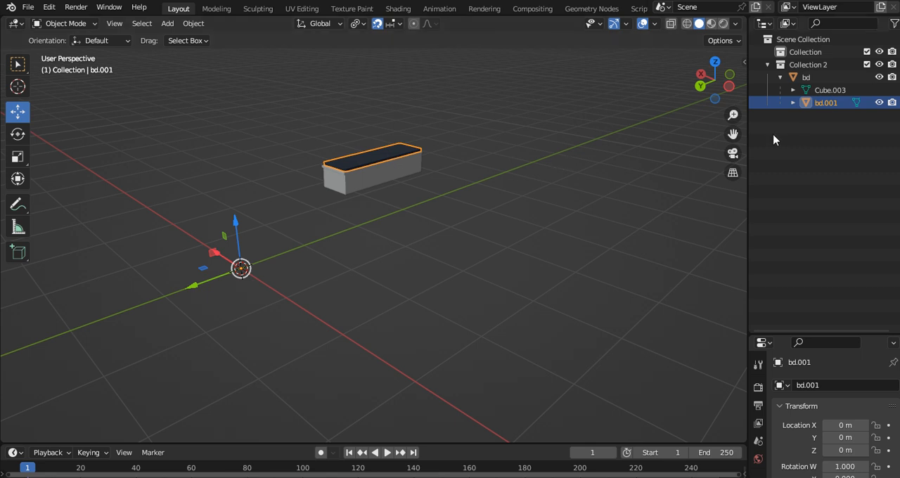
click(383, 187)
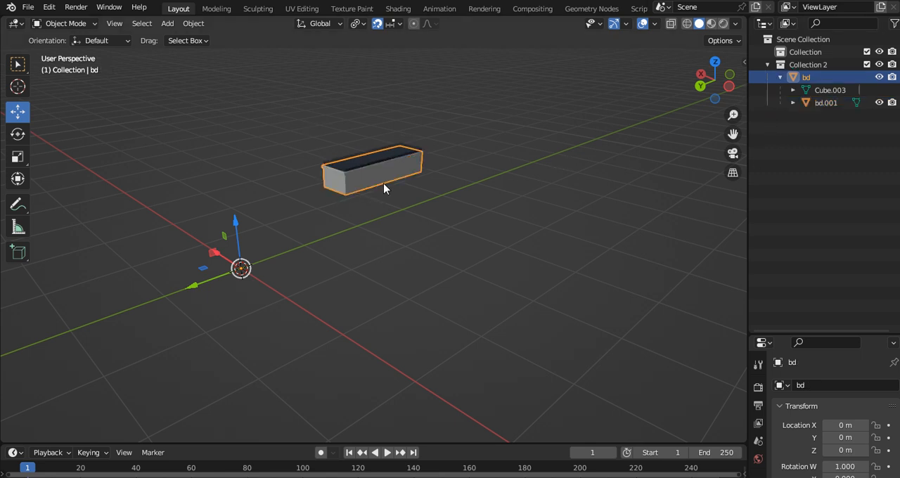
double_click(794, 77)
click(28, 7)
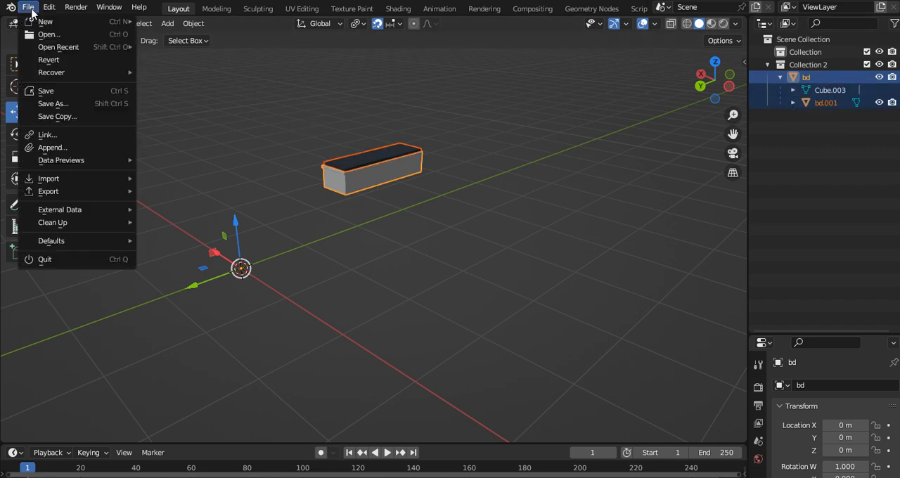
mouse_move(42, 19)
click(190, 20)
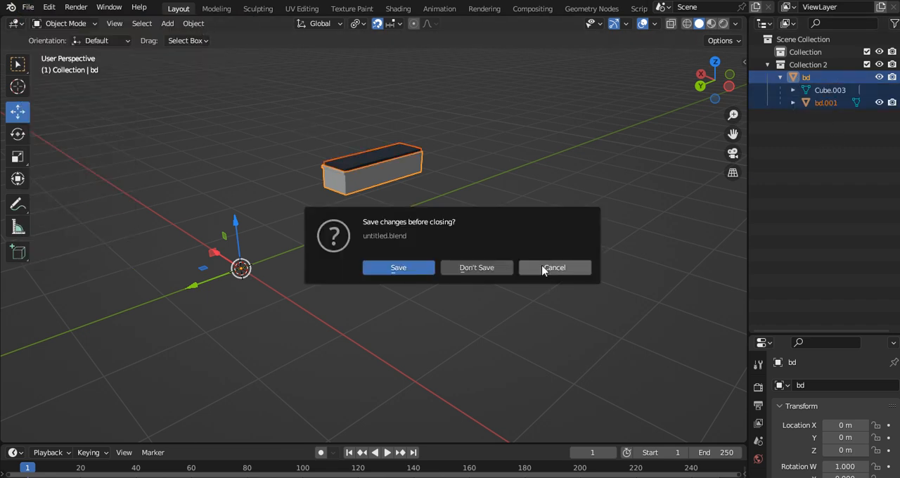
click(542, 268)
Export the bed and its parented mattress in glTF 2.0 format to Downloads as Jail Bird Room 4x8 bed.glb.
click(28, 8)
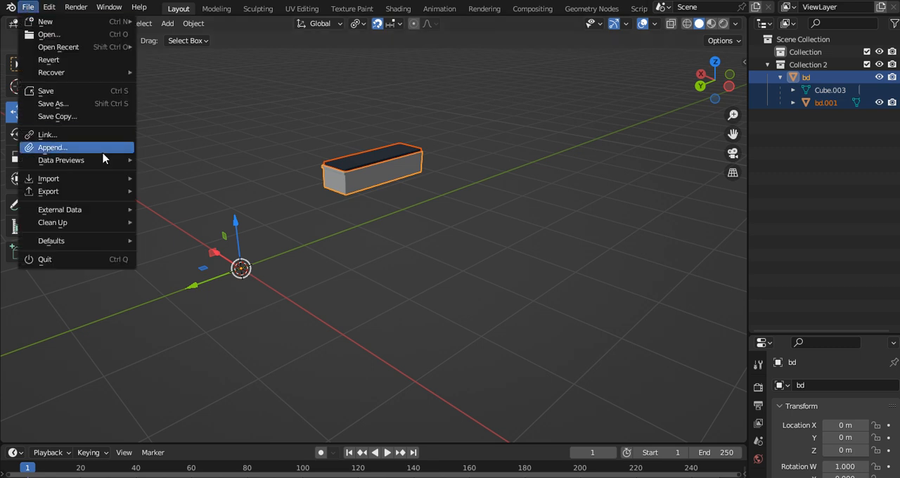
mouse_move(88, 192)
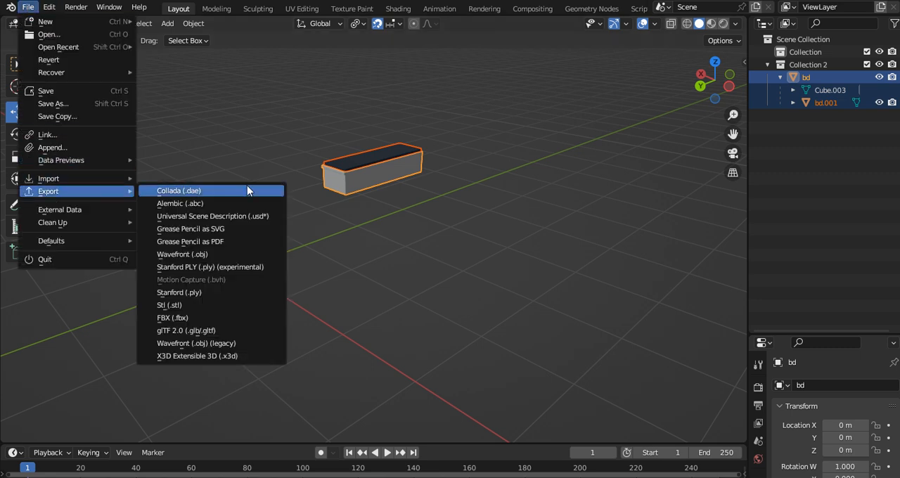
click(224, 331)
click(388, 423)
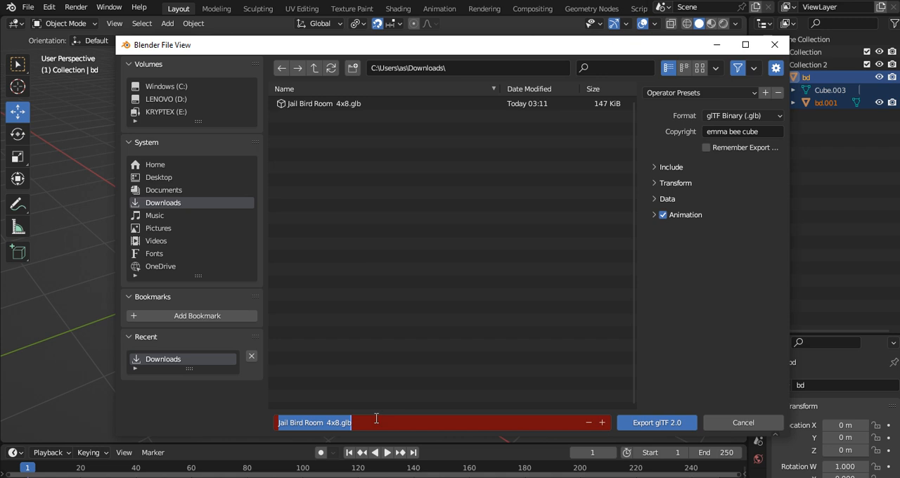
click(331, 422)
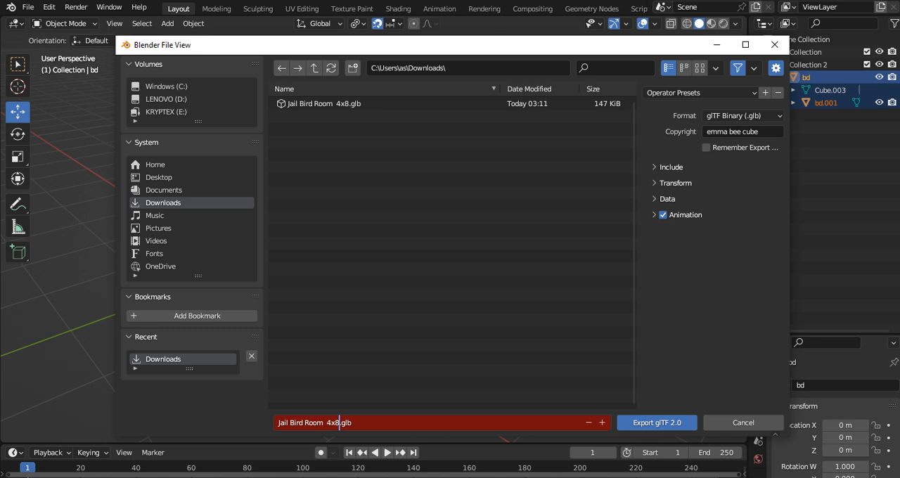
text(beb)
key(BackSpace)
text(d)
key(Return)
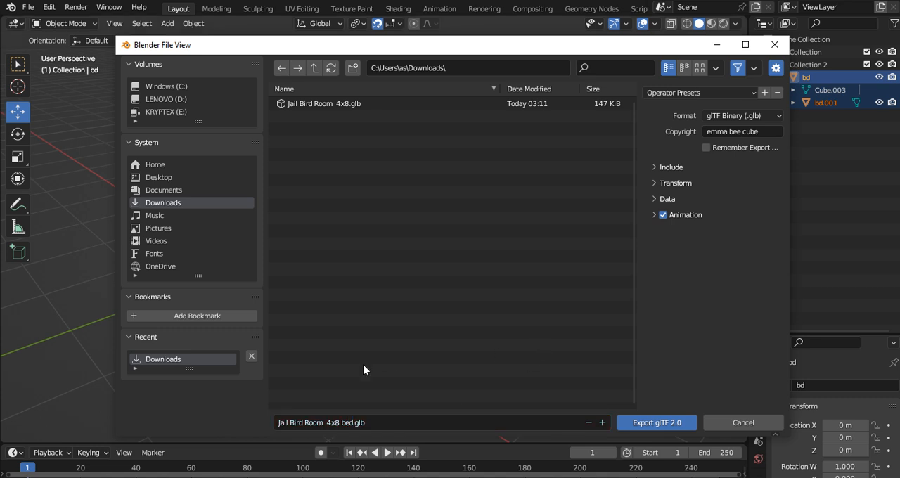
click(657, 422)
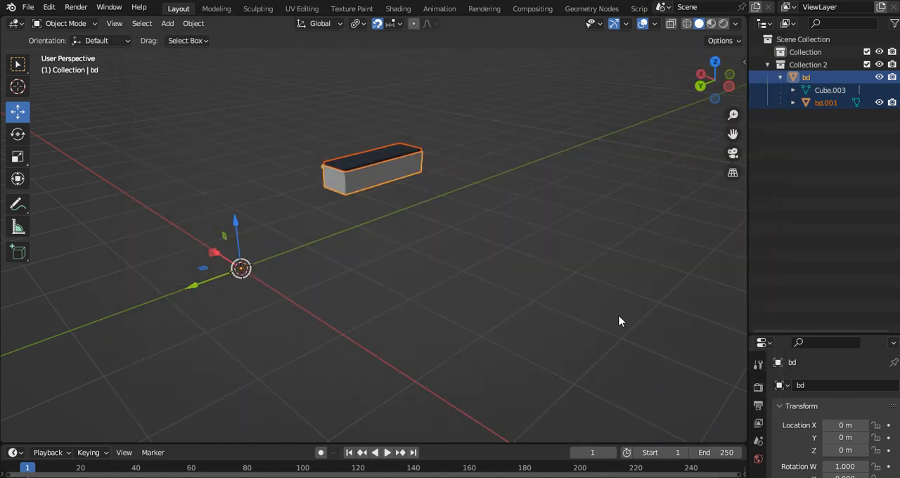
Delete the bed bd and its child mattress bd.001 from the scene.
drag(818, 182, 782, 76)
right_click(781, 77)
click(751, 76)
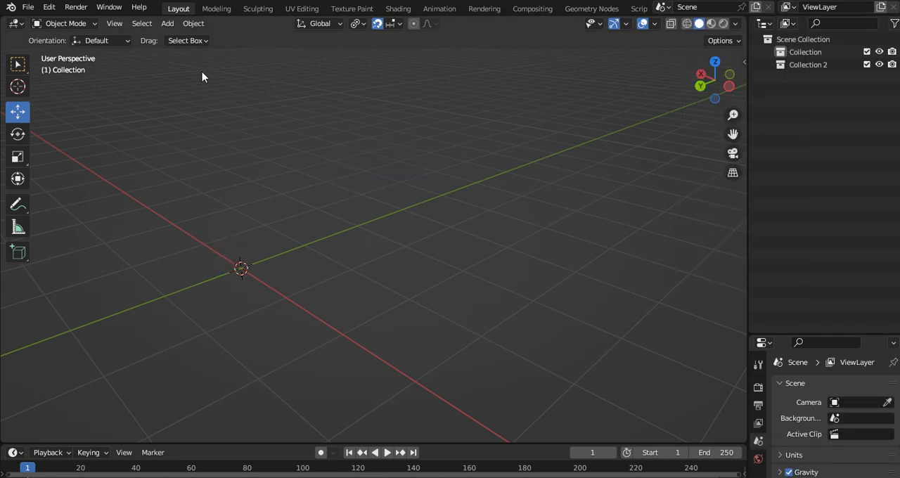
Import the glTF file Jail Bird Room 4x8.glb from Downloads into the empty scene.
click(29, 6)
mouse_move(84, 179)
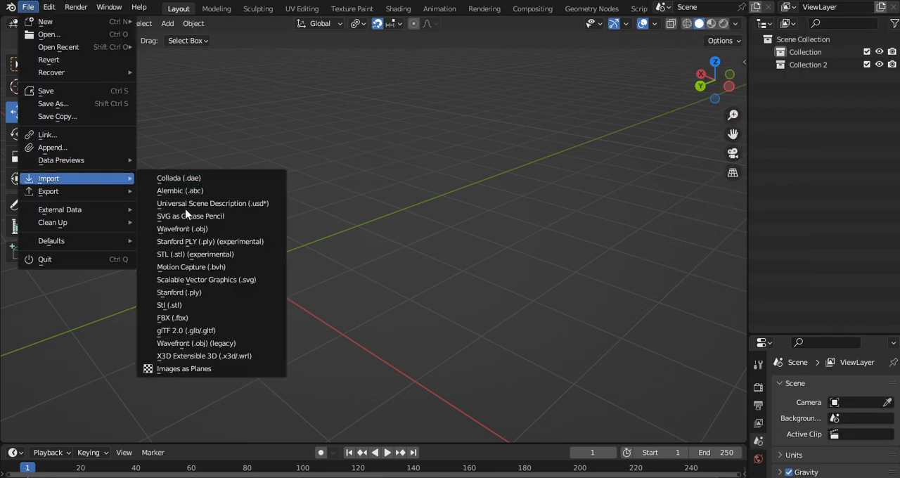
click(213, 330)
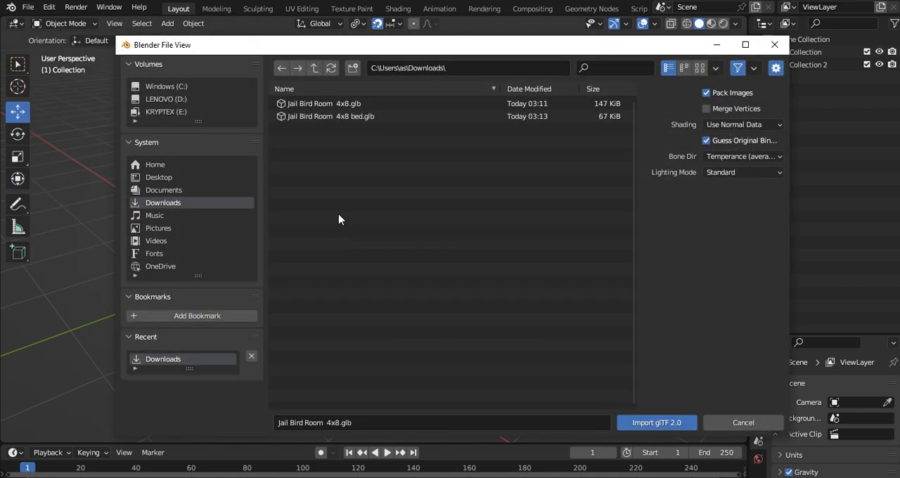
click(330, 105)
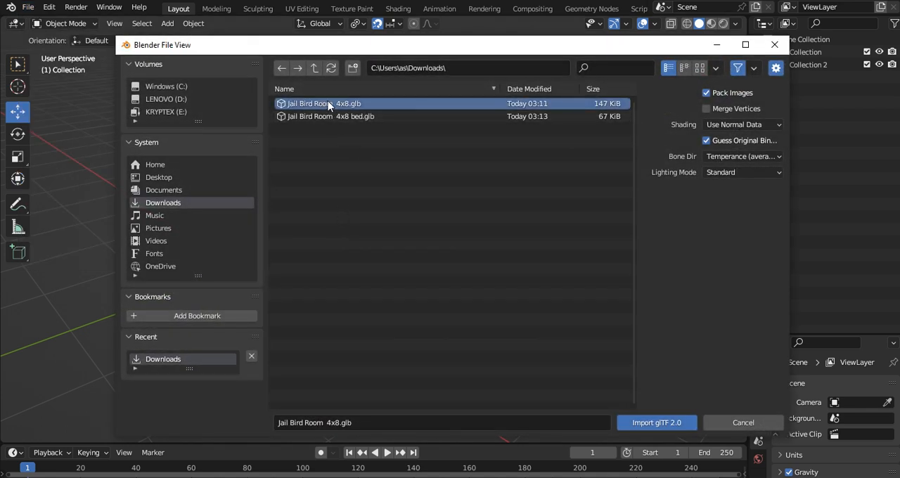
double_click(334, 105)
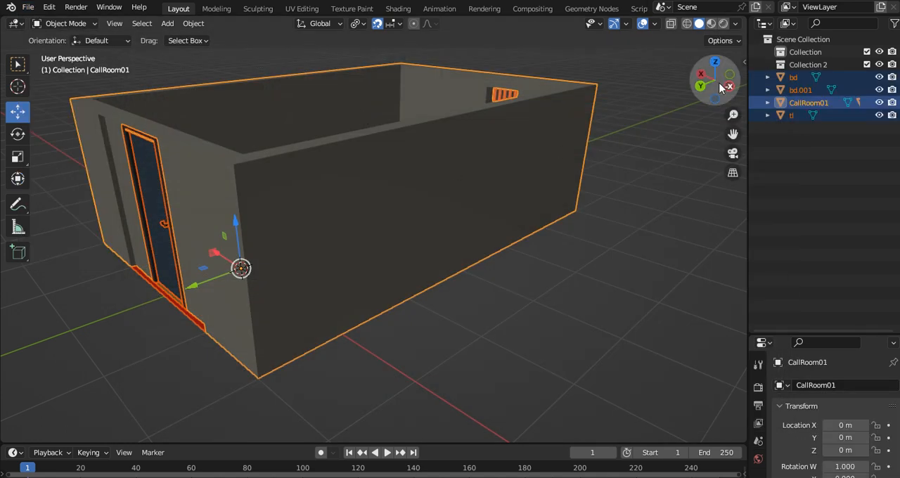
Delete the separate bed bd and mattress bd.001 that came with the imported room.
drag(718, 88, 679, 59)
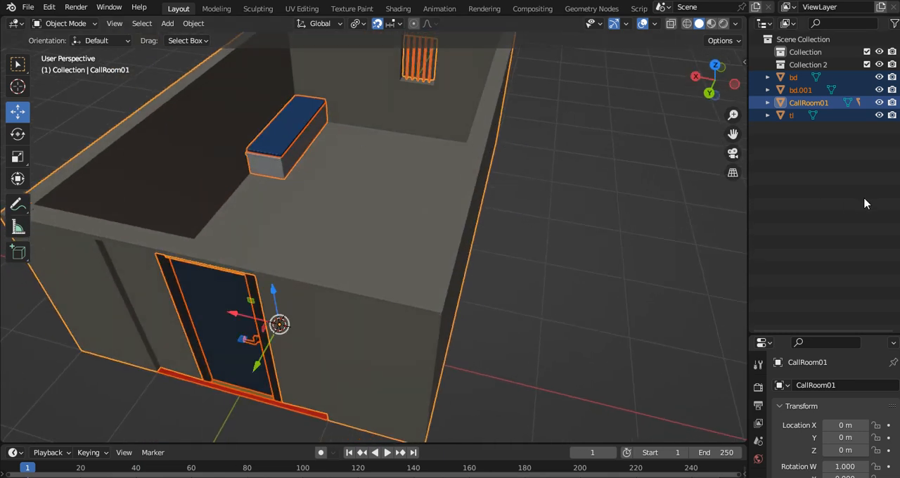
click(697, 137)
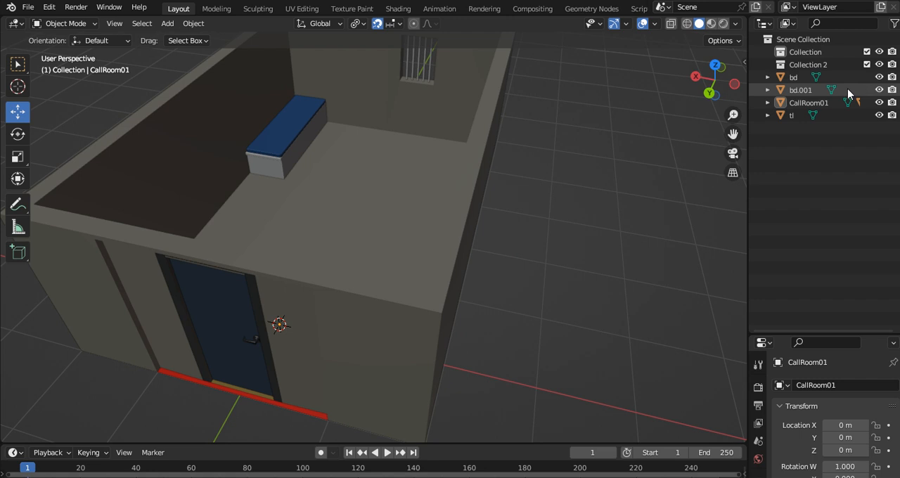
drag(849, 92, 846, 75)
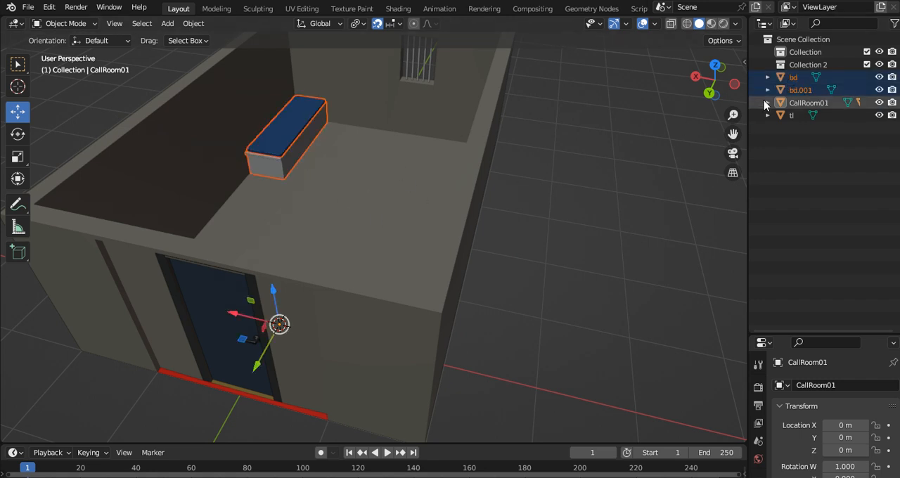
right_click(779, 89)
click(774, 83)
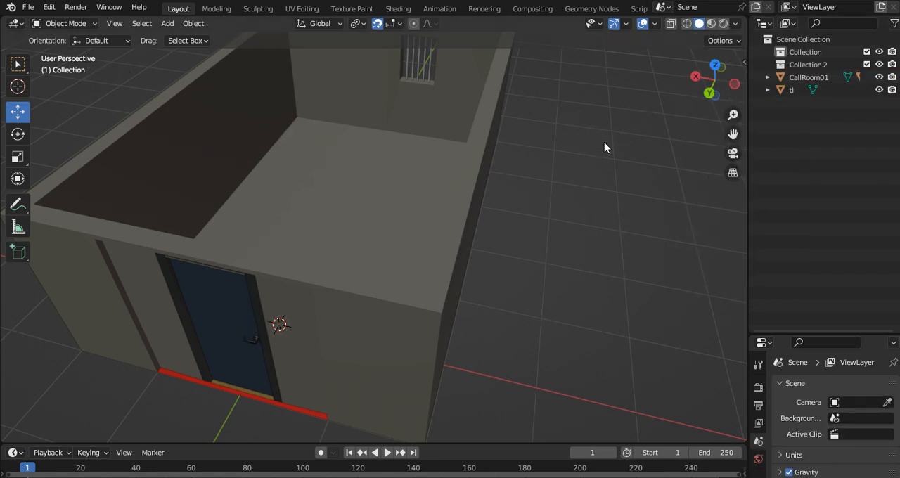
Import the glTF file Jail Bird Room 4x8 bed.glb from Downloads into the room scene.
mouse_move(733, 83)
mouse_down()
mouse_move(633, 73)
mouse_move(761, 63)
mouse_move(815, 105)
mouse_move(872, 69)
mouse_move(728, 88)
mouse_up()
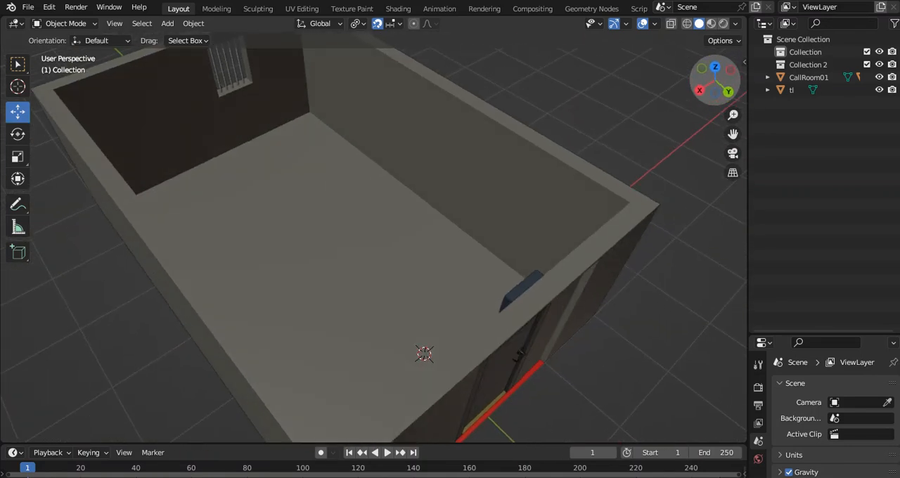
click(134, 155)
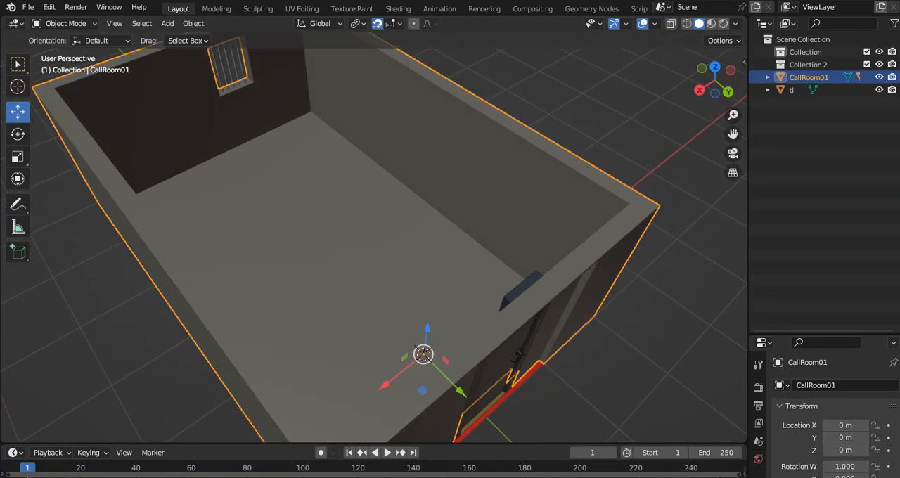
click(528, 112)
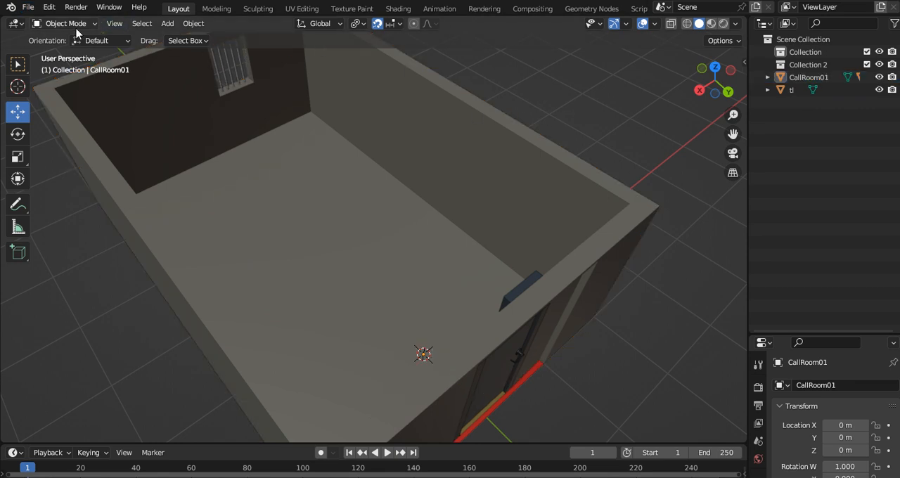
click(28, 7)
mouse_move(53, 180)
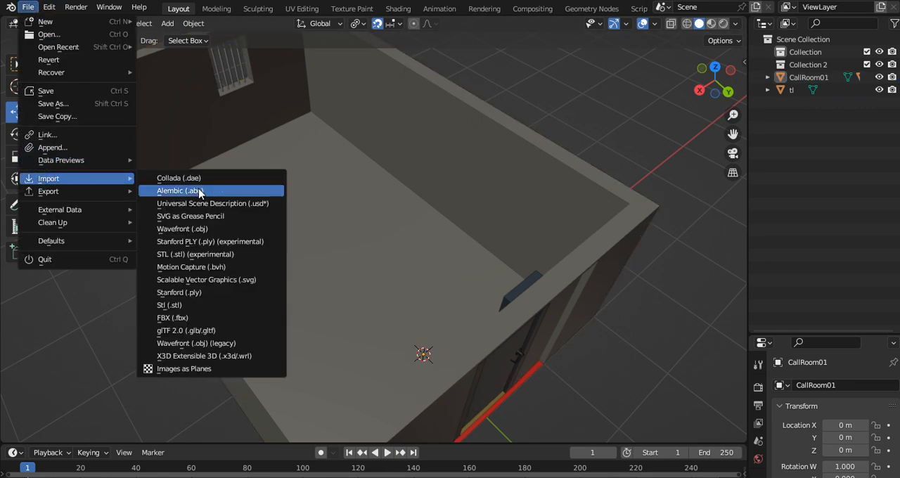
click(242, 330)
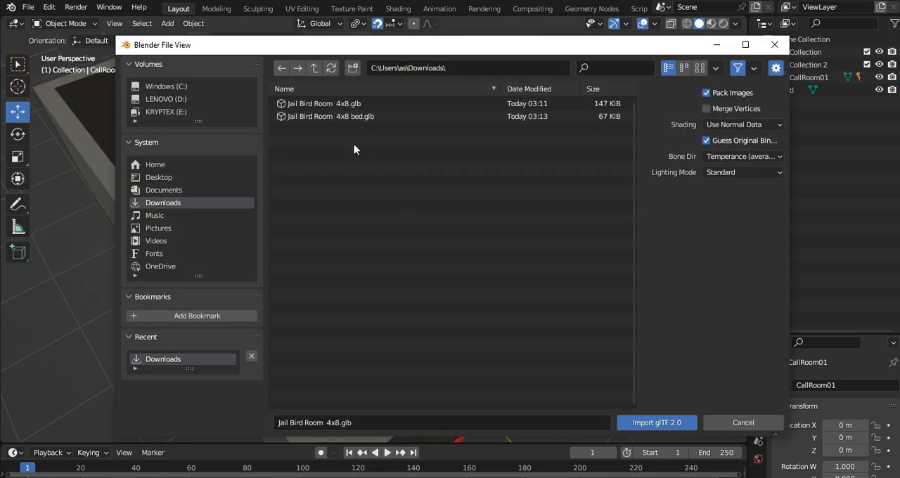
double_click(338, 117)
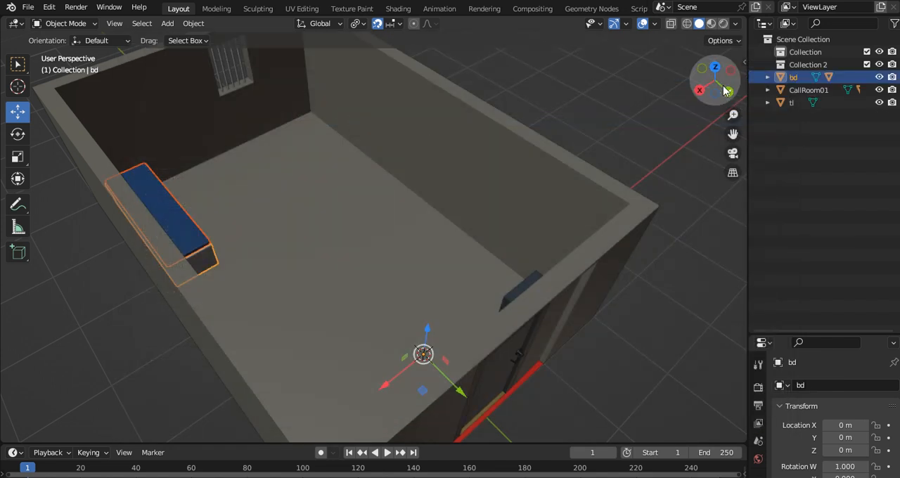
Select all objects of the room scene together: the imported bed bd, CallRoom01 and tl.
drag(724, 90, 633, 112)
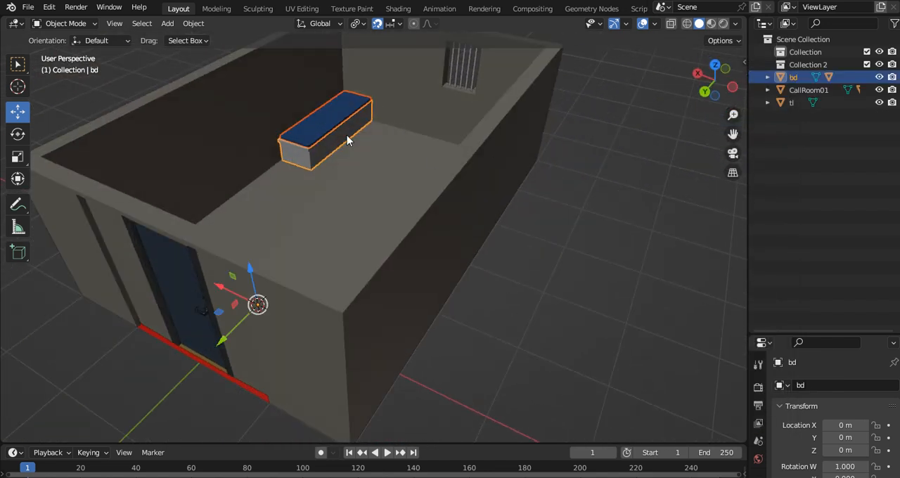
drag(715, 93, 822, 107)
scroll(607, 197, down, 3)
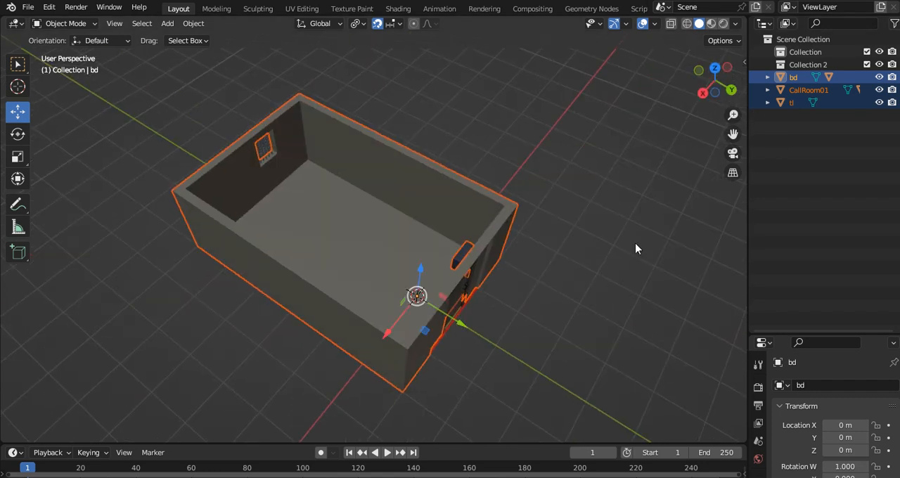
drag(618, 365, 16, 141)
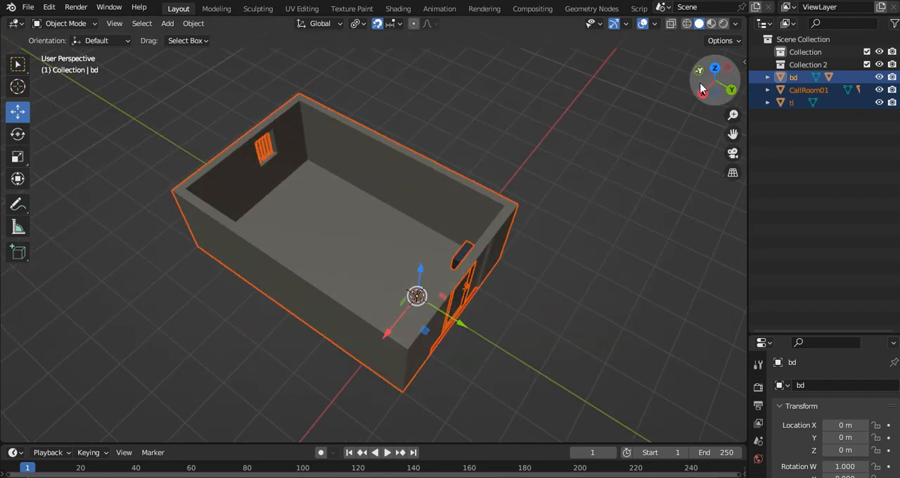
drag(713, 78, 731, 86)
drag(605, 385, 72, 33)
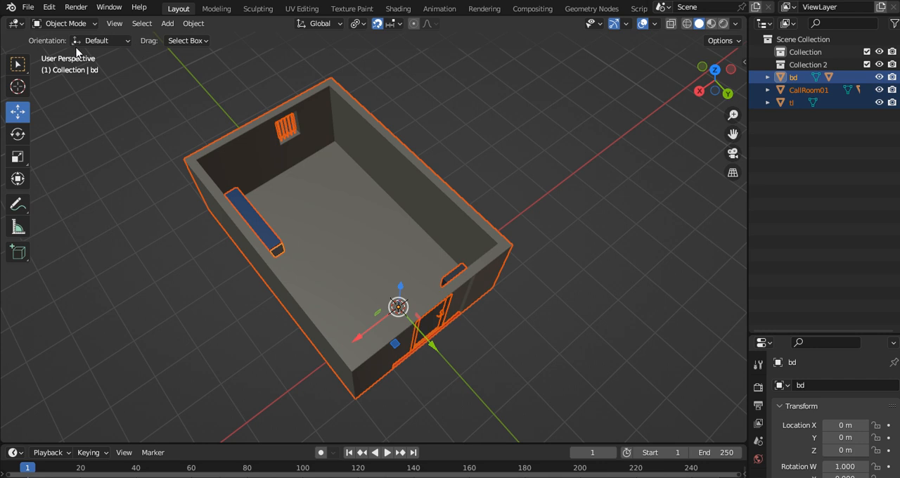
click(28, 7)
mouse_move(94, 193)
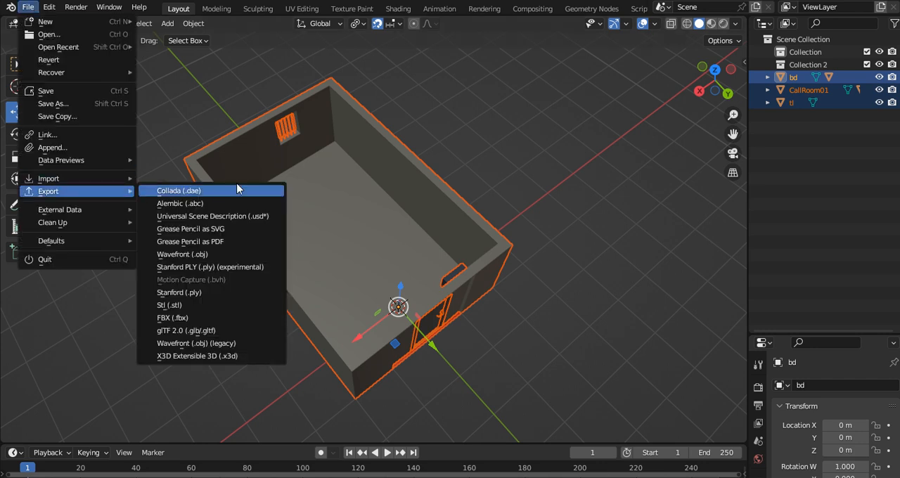
click(239, 329)
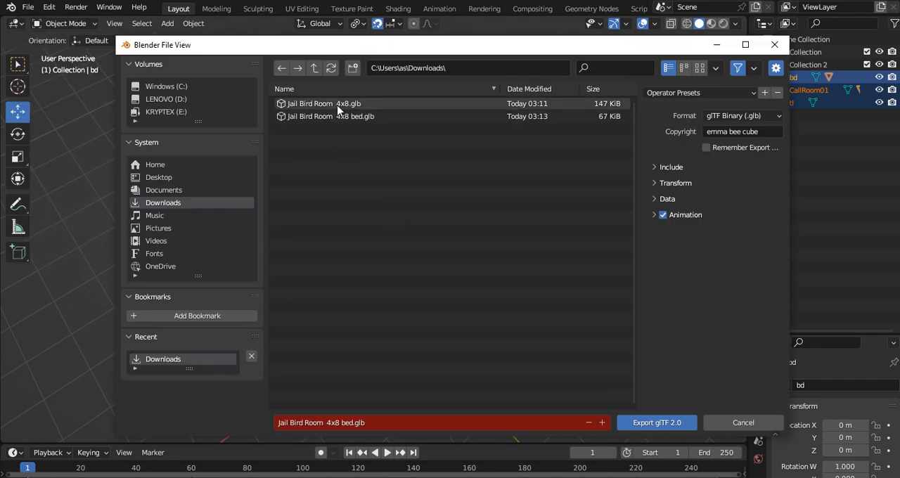
click(339, 106)
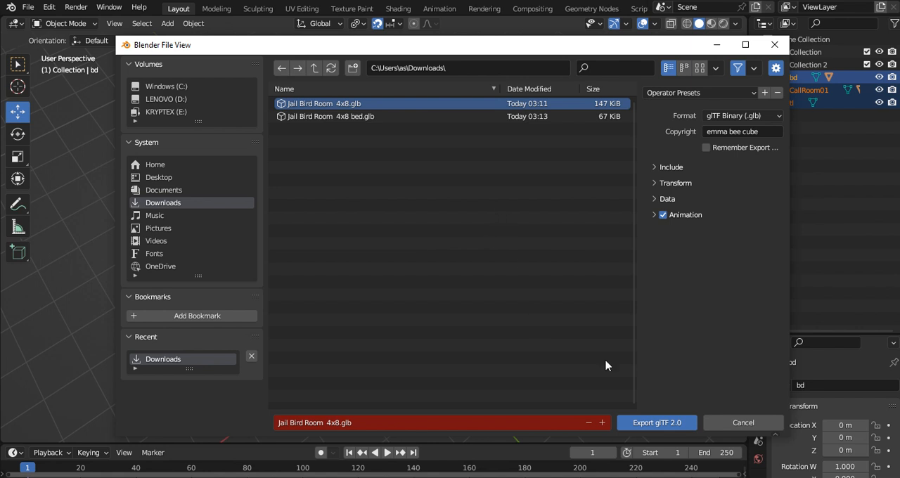
click(738, 425)
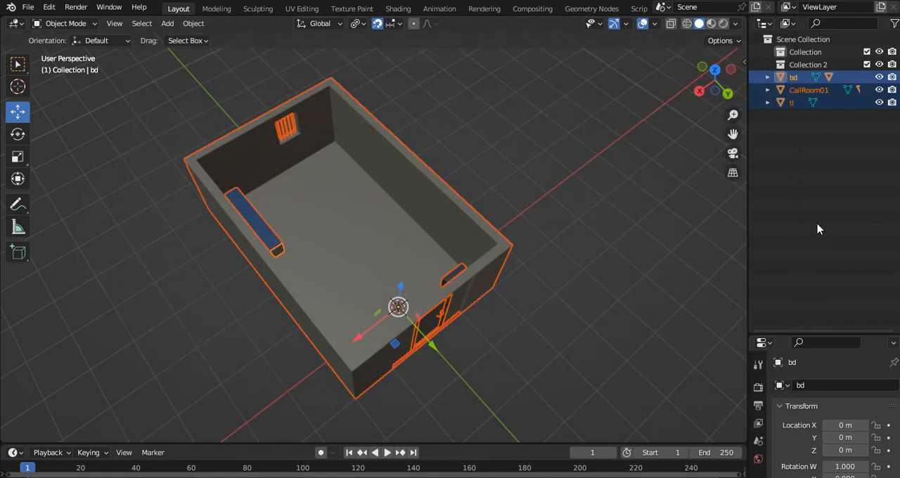
Delete all selected objects and import the glTF file Jail Bird Room 4x8.glb from Downloads into the emptied scene.
right_click(794, 92)
click(756, 93)
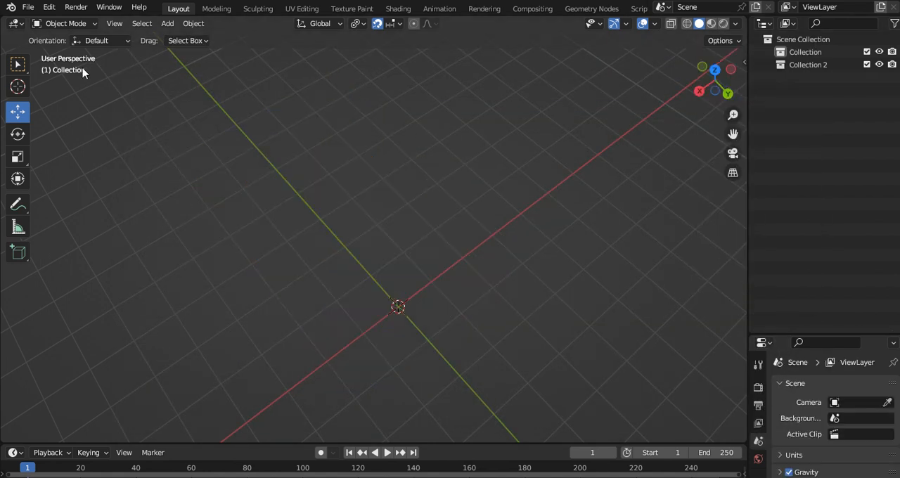
click(28, 7)
mouse_move(83, 179)
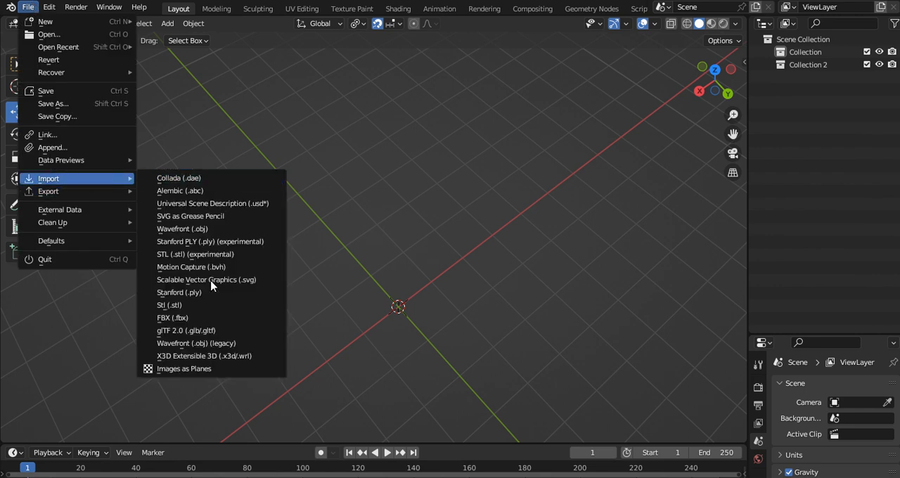
click(233, 329)
click(343, 105)
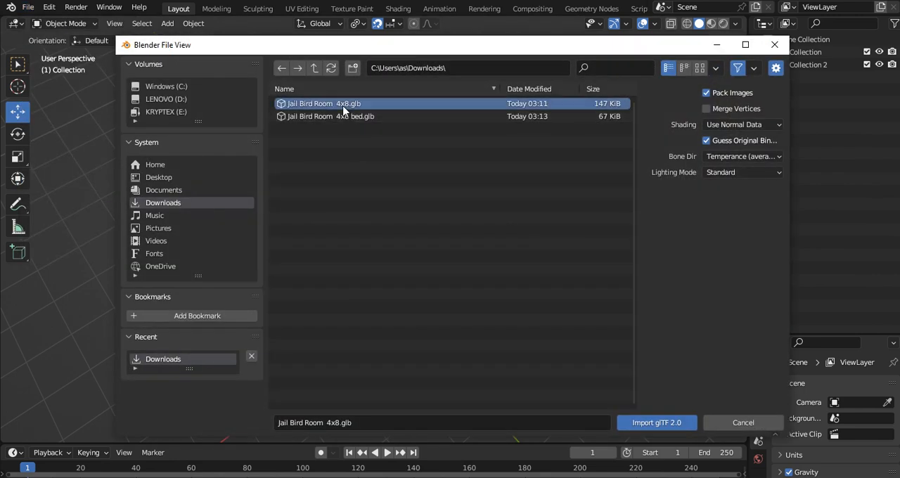
double_click(343, 107)
click(574, 164)
Select all objects of the imported room: bd, bd.001, CallRoom01 and tl.
drag(698, 81, 631, 53)
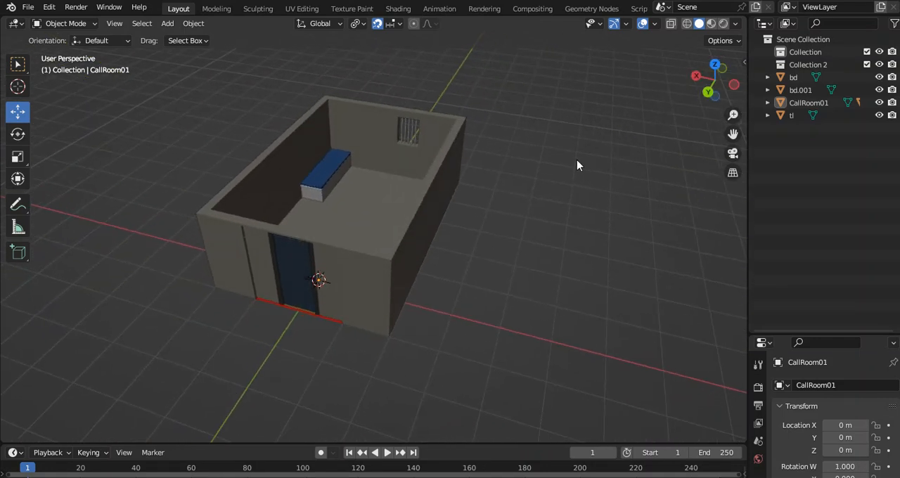
scroll(576, 165, up, 1)
drag(853, 204, 764, 77)
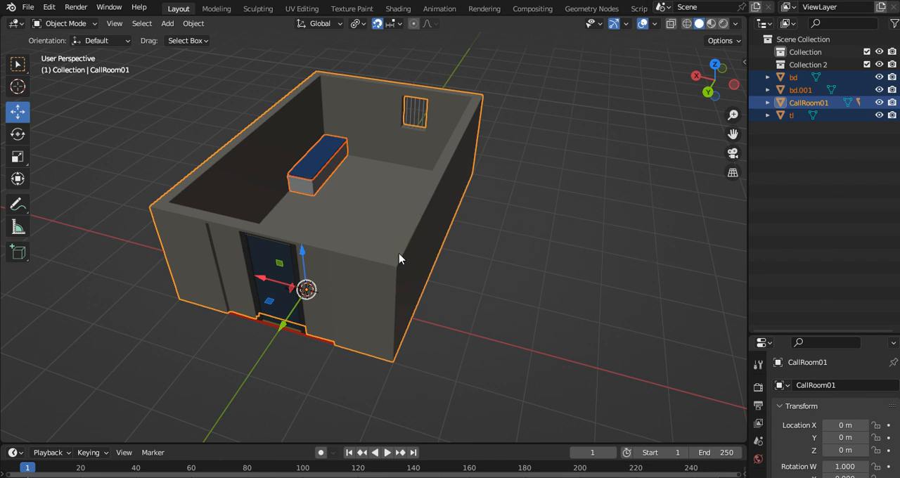
mouse_move(694, 104)
mouse_down()
mouse_move(696, 176)
mouse_move(703, 85)
mouse_move(710, 102)
mouse_up()
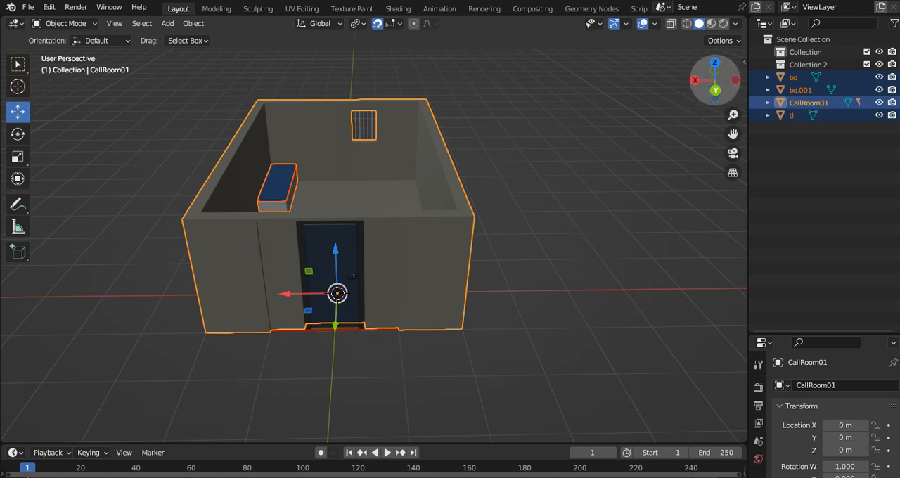
drag(715, 93, 708, 87)
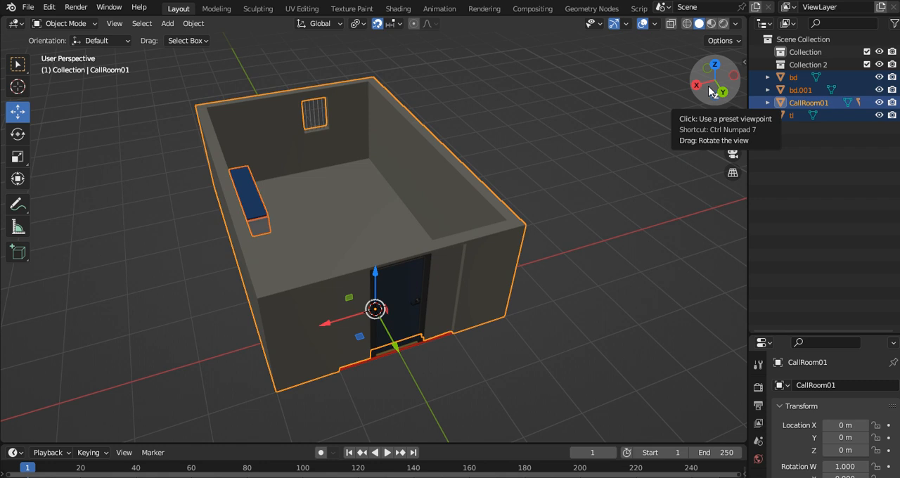